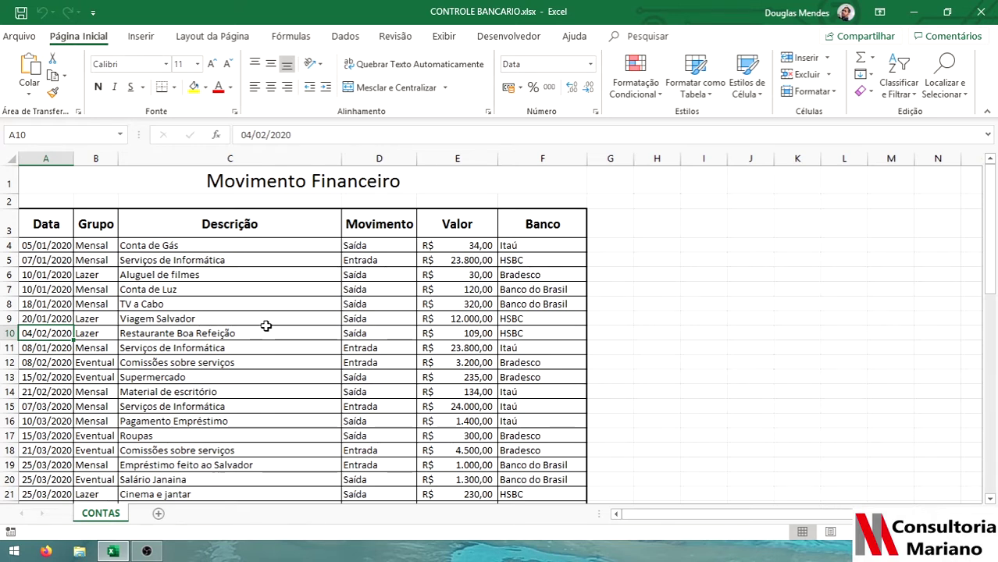
# Add a new worksheet after the CONTAS sheet and name it Dashboard.
pyautogui.scroll(-13, 265, 325)
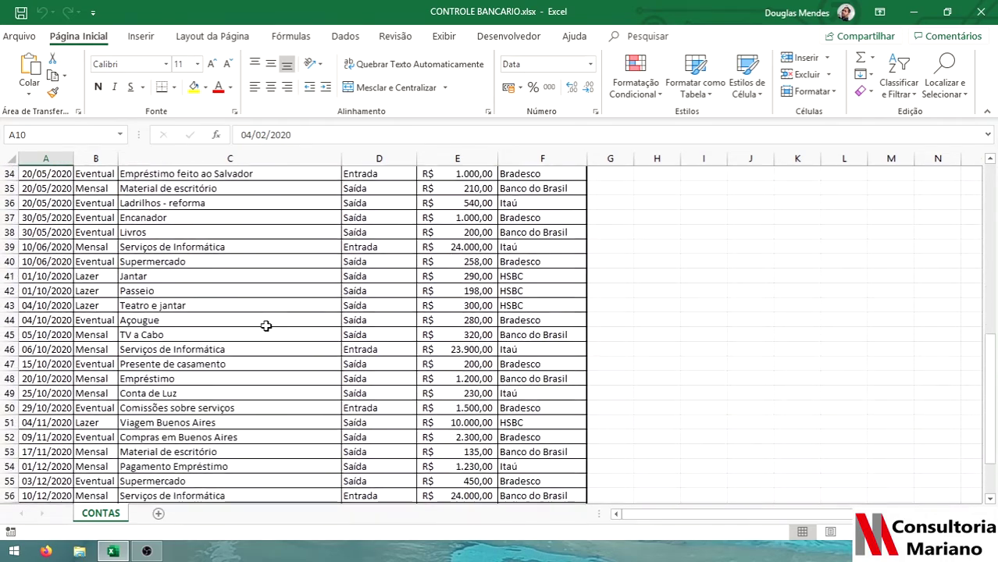
pyautogui.scroll(7, 265, 326)
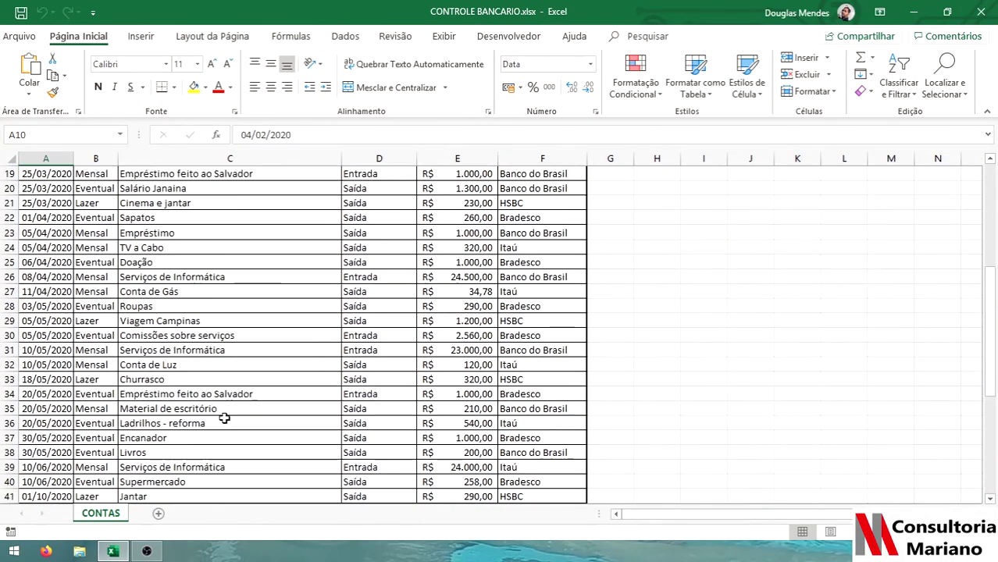
pyautogui.click(157, 513)
pyautogui.doubleClick(158, 513)
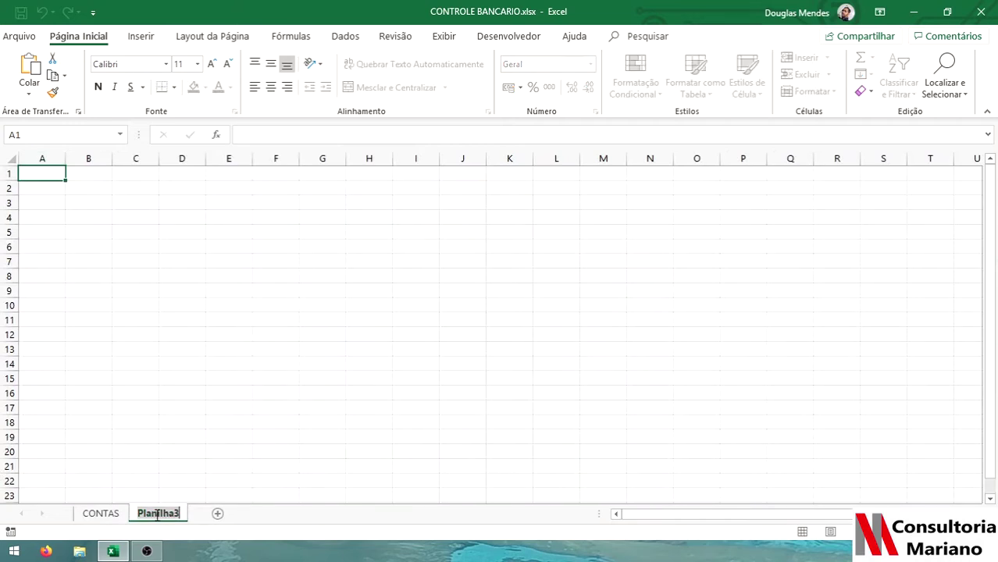
pyautogui.write('Das')
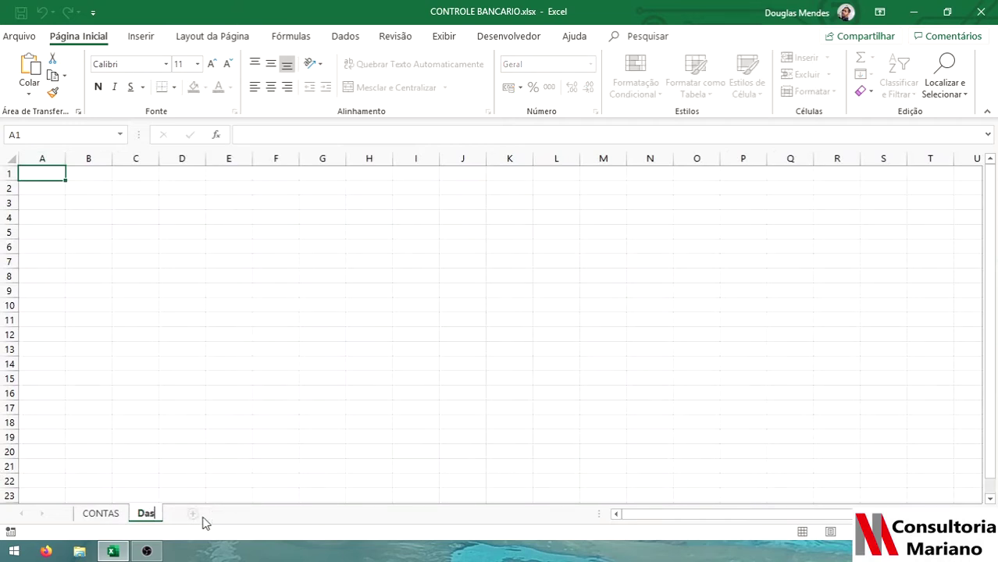
pyautogui.write('hboard')
pyautogui.press('Return')
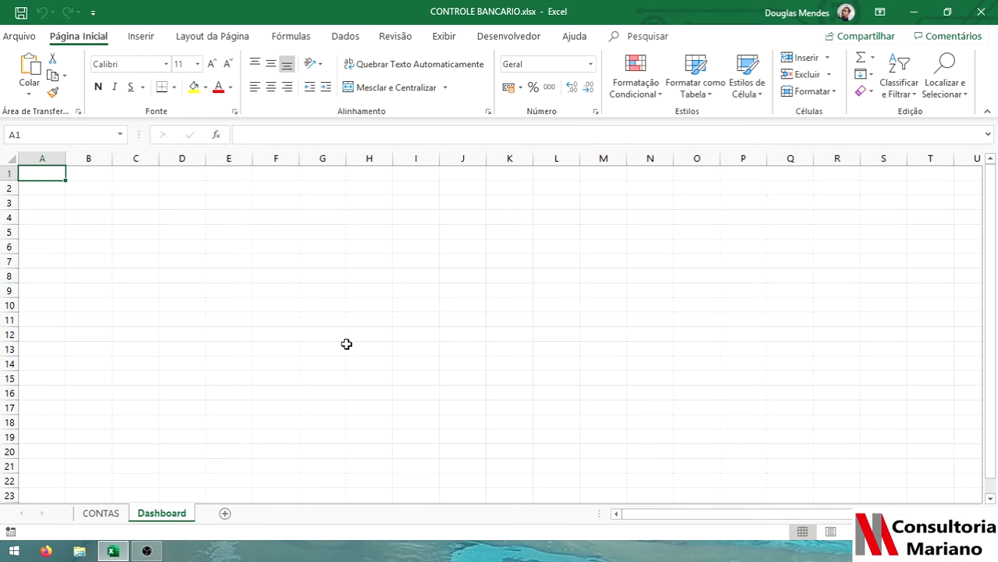
pyautogui.moveTo(174, 521)
pyautogui.mouseDown()
pyautogui.moveTo(134, 516)
pyautogui.moveTo(159, 520)
pyautogui.mouseUp()
# Hide the gridlines, the row and column headings, and the formula bar for the Dashboard sheet.
pyautogui.click(442, 45)
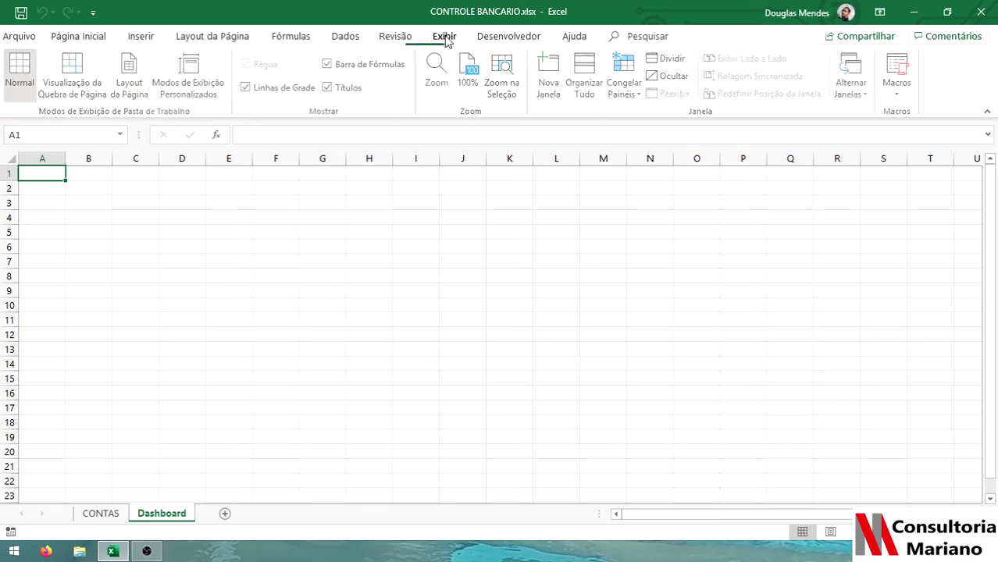
pyautogui.click(284, 91)
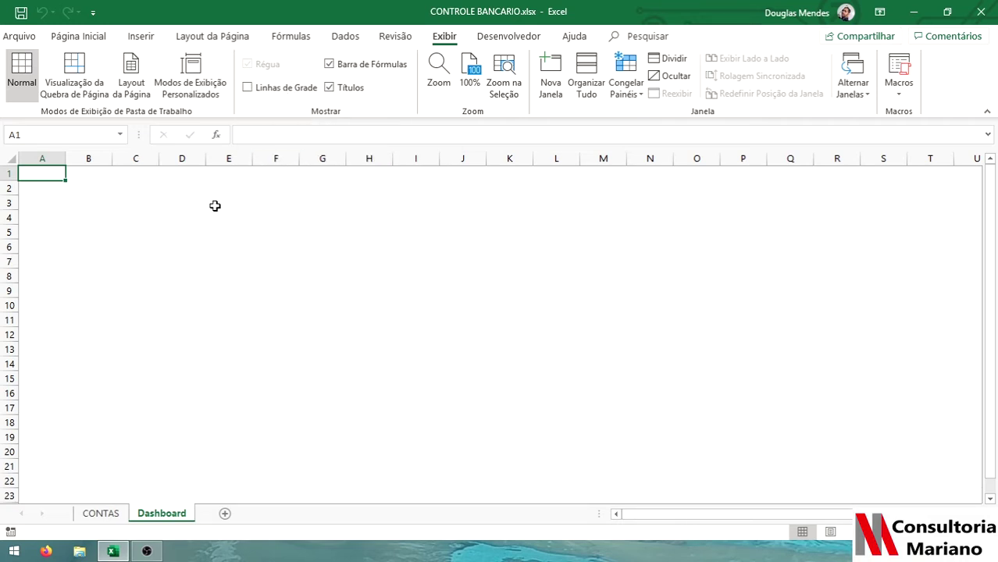
pyautogui.click(347, 90)
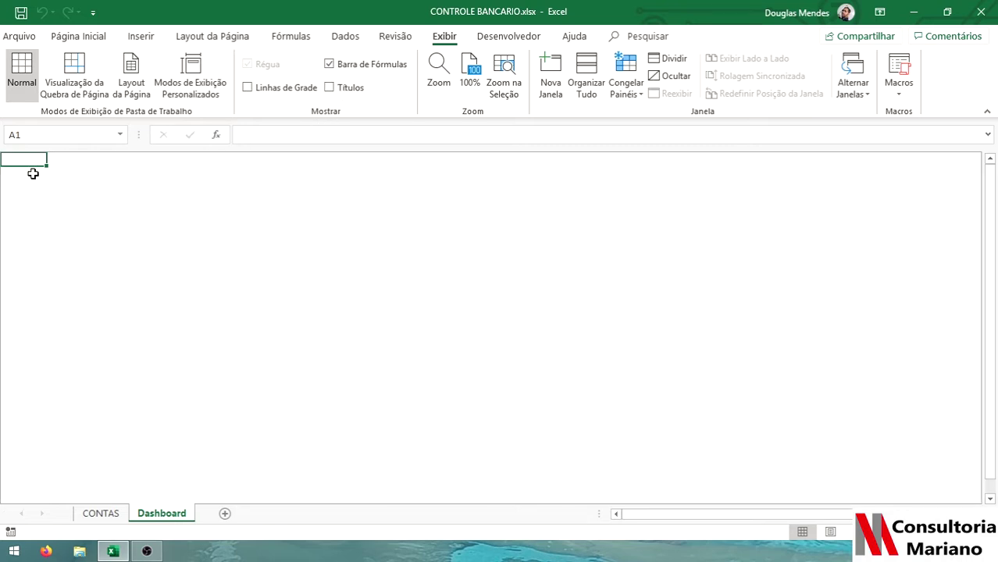
pyautogui.click(114, 211)
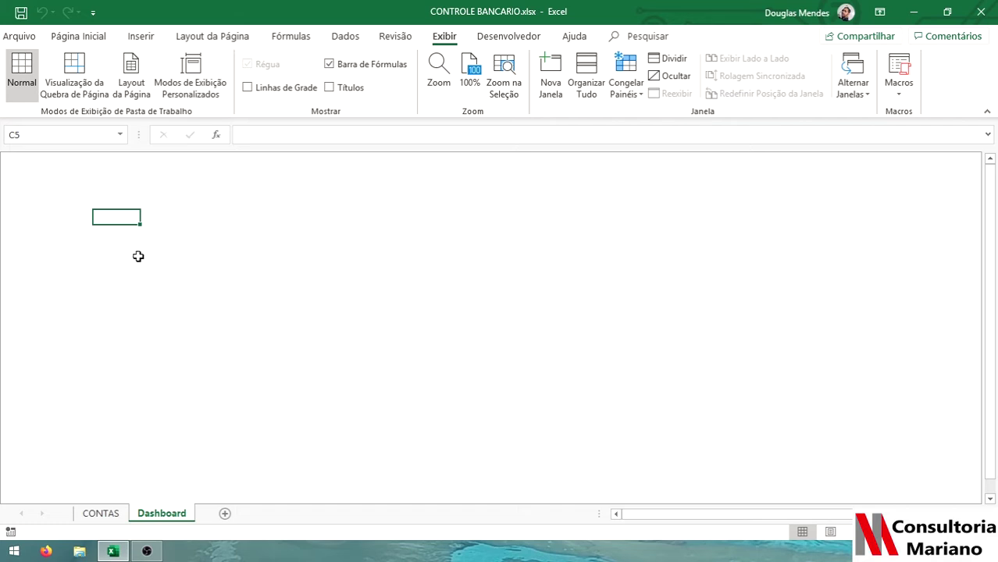
pyautogui.click(371, 69)
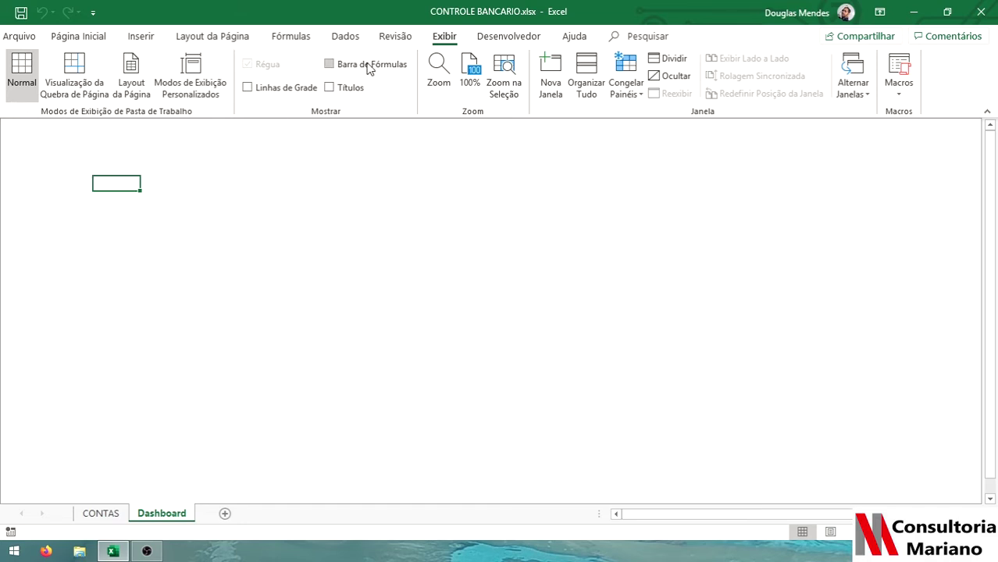
# Add another new worksheet after Dashboard and return to the Dashboard sheet.
pyautogui.click(225, 513)
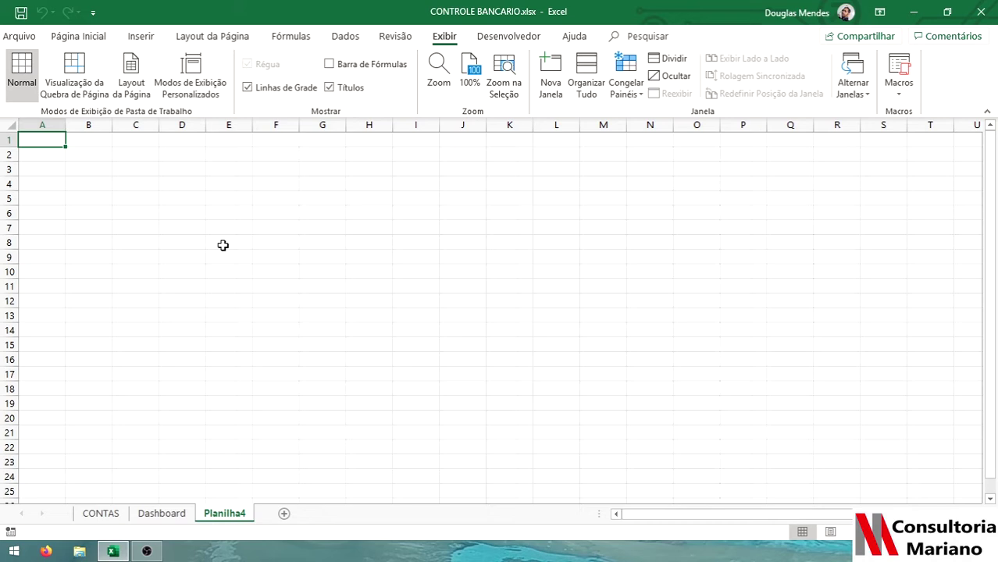
pyautogui.click(160, 513)
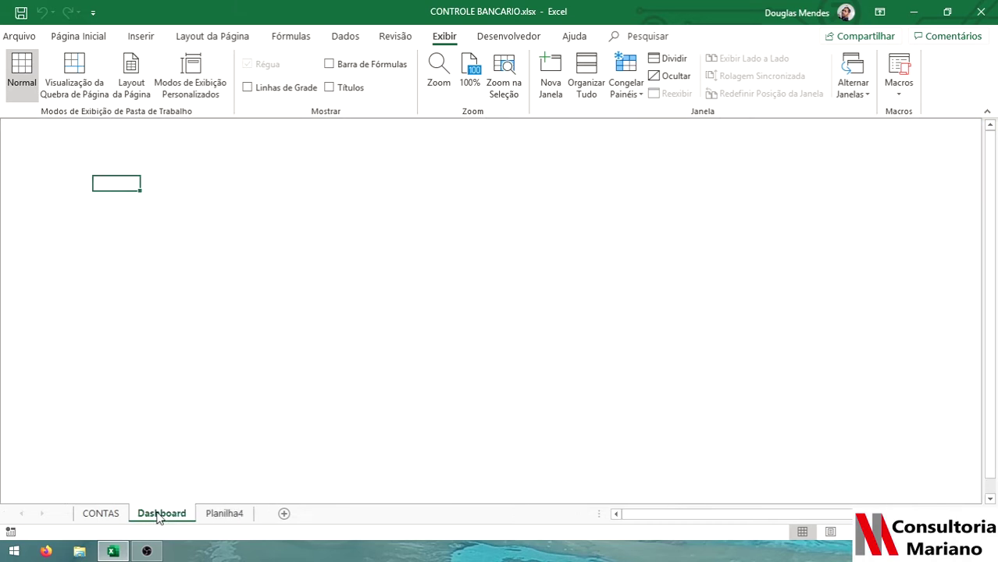
# Examine which categories occur in the Grupo column of the CONTAS sheet.
pyautogui.click(102, 514)
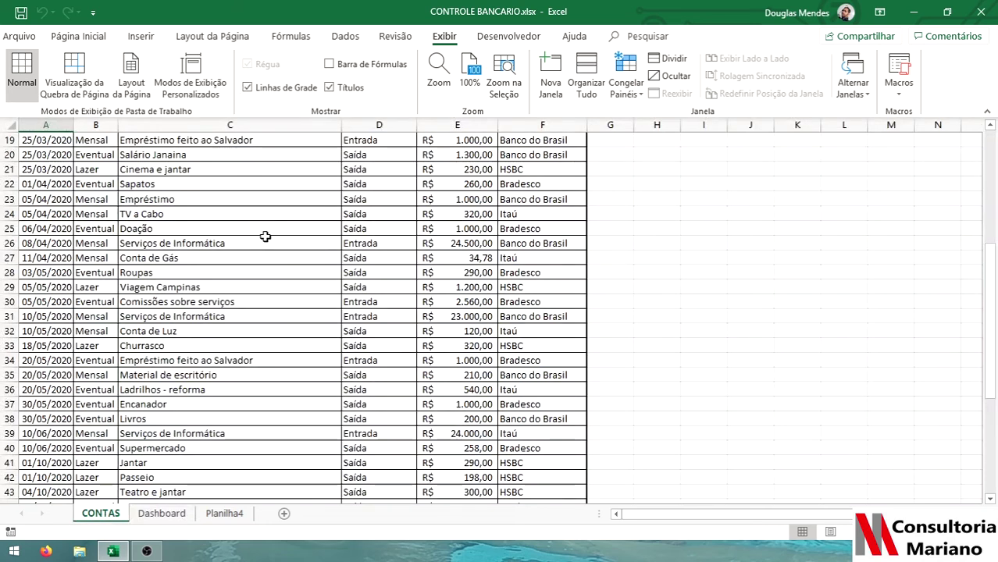
pyautogui.scroll(6, 280, 278)
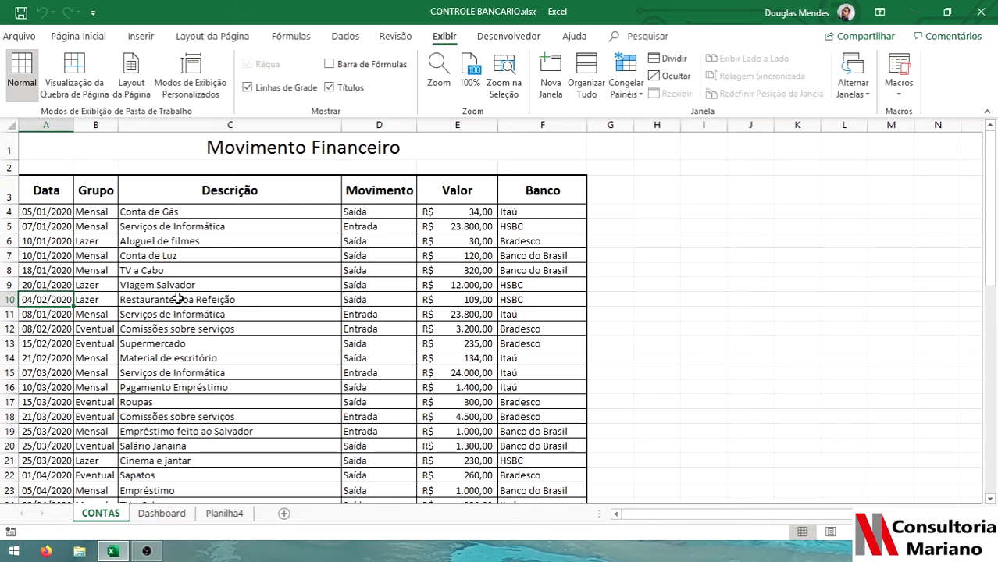
pyautogui.moveTo(98, 212); pyautogui.dragTo(92, 275)
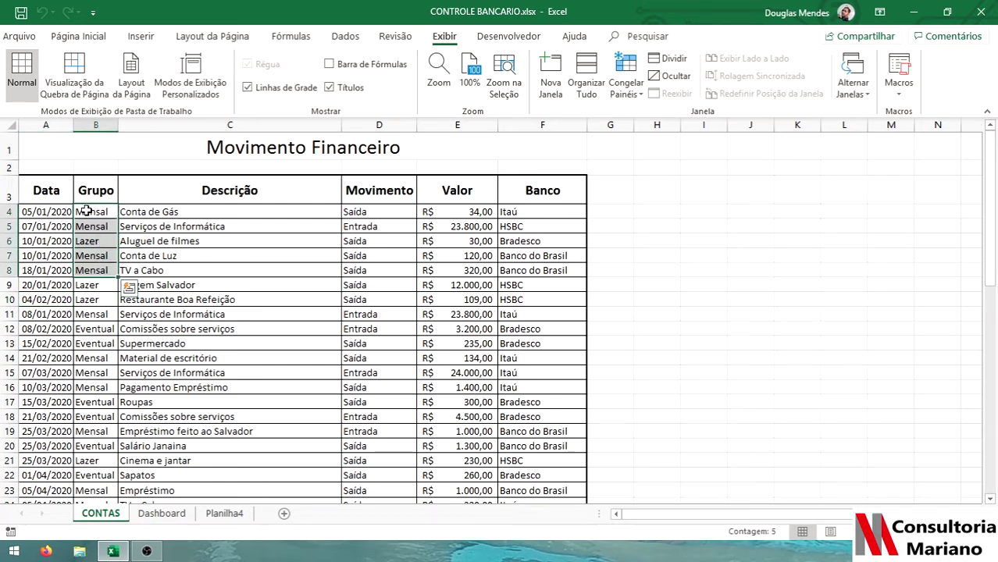
pyautogui.click(86, 211)
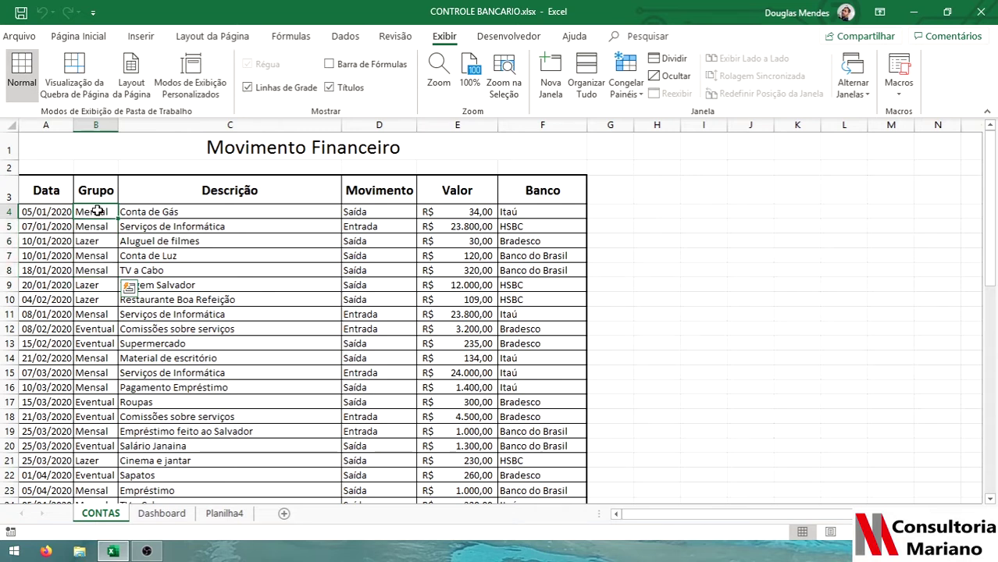
pyautogui.click(96, 241)
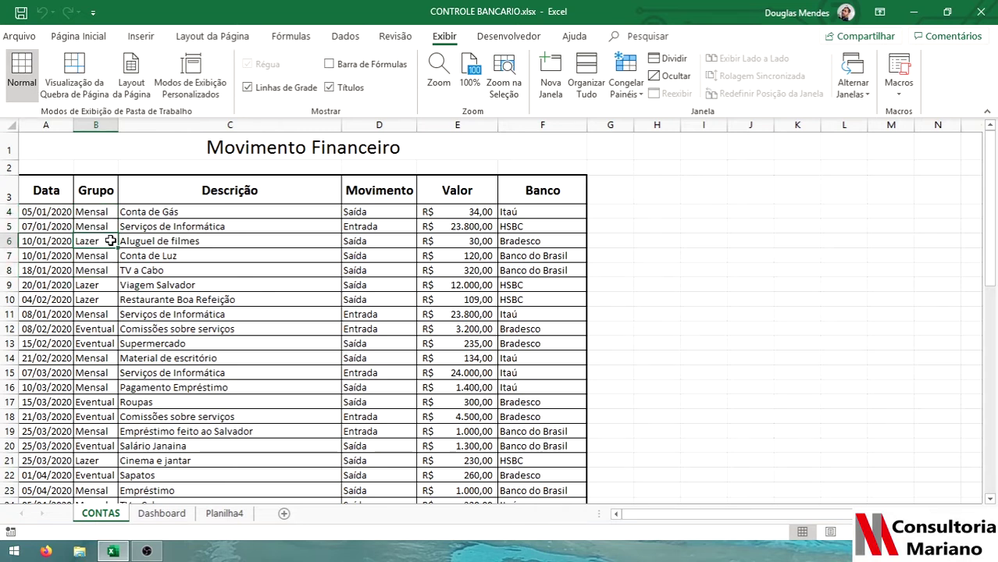
pyautogui.click(95, 328)
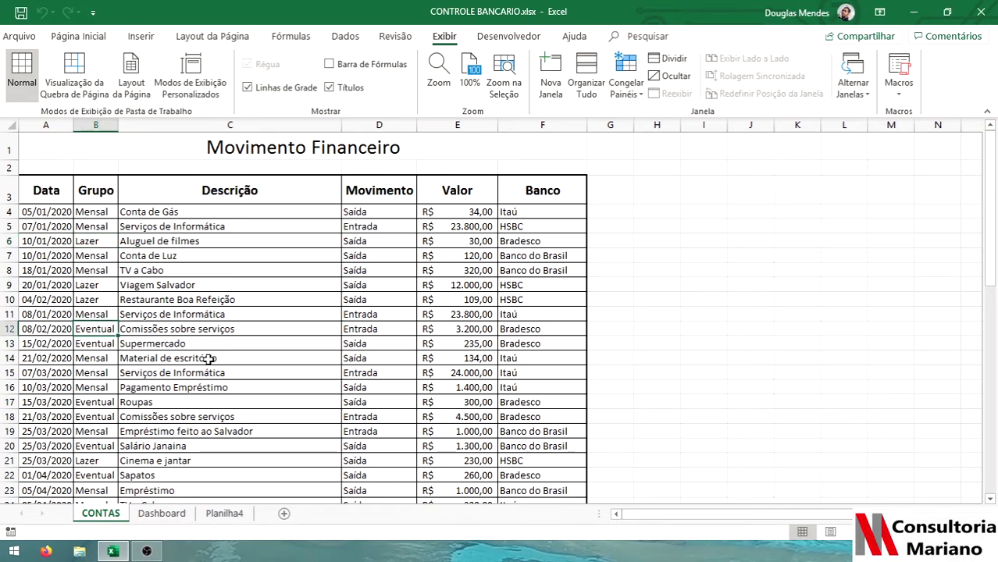
# List the groups Mensal, Lazer and Eventual in cells A1 to A3 of the Planilha4 sheet.
pyautogui.click(229, 515)
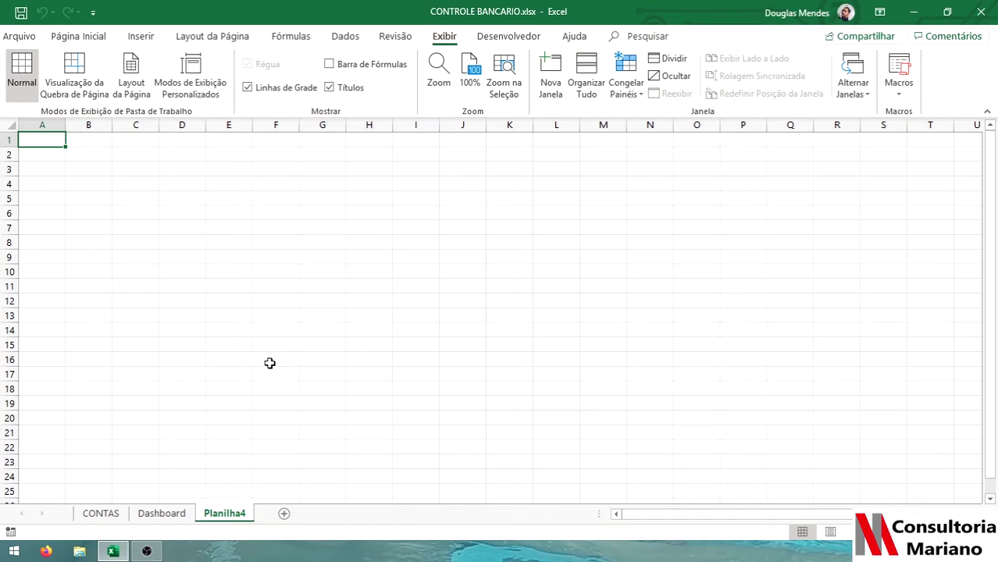
pyautogui.scroll(4, 267, 348)
pyautogui.scroll(-1, 267, 348)
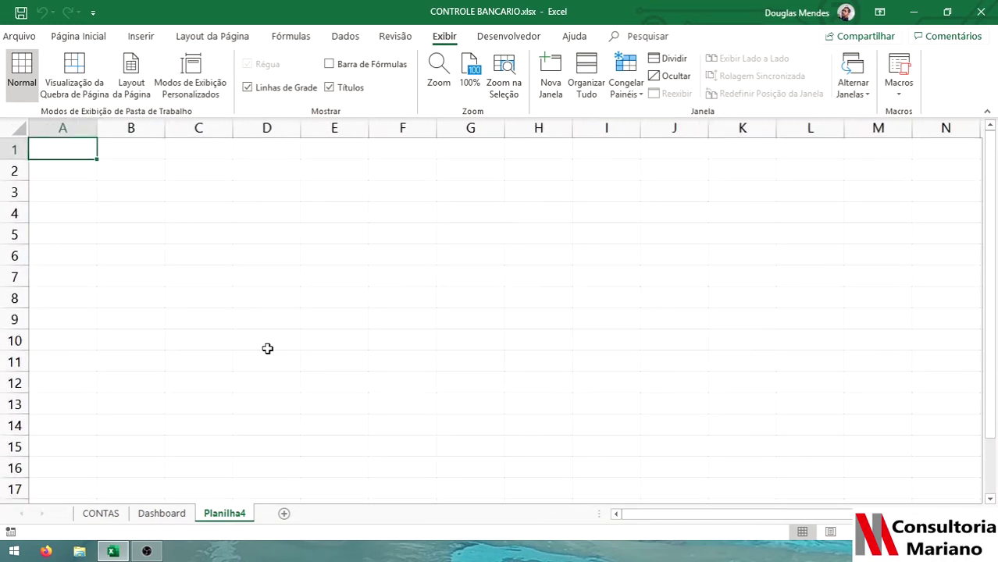
pyautogui.write('Mensal')
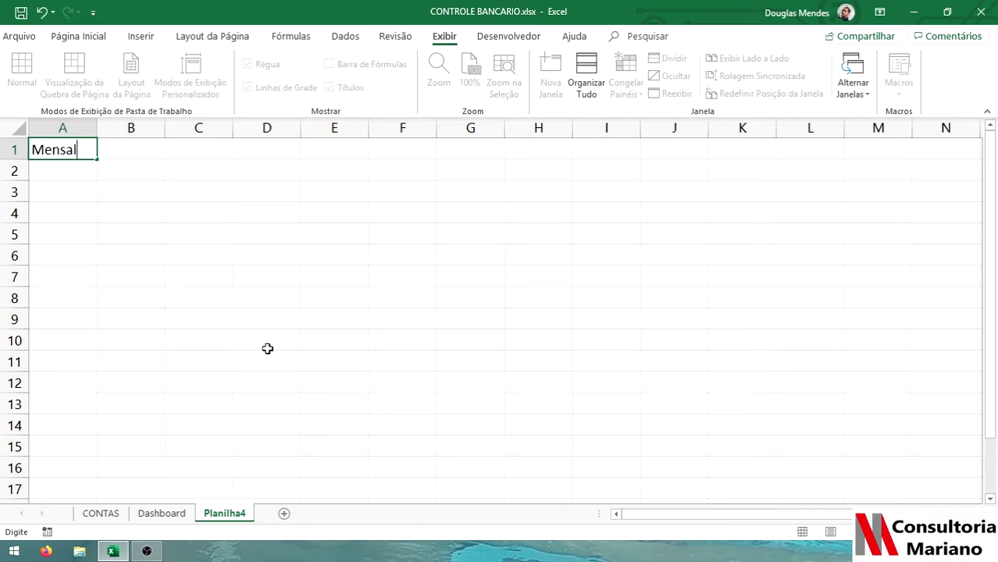
pyautogui.press('Return')
pyautogui.write('Lazer')
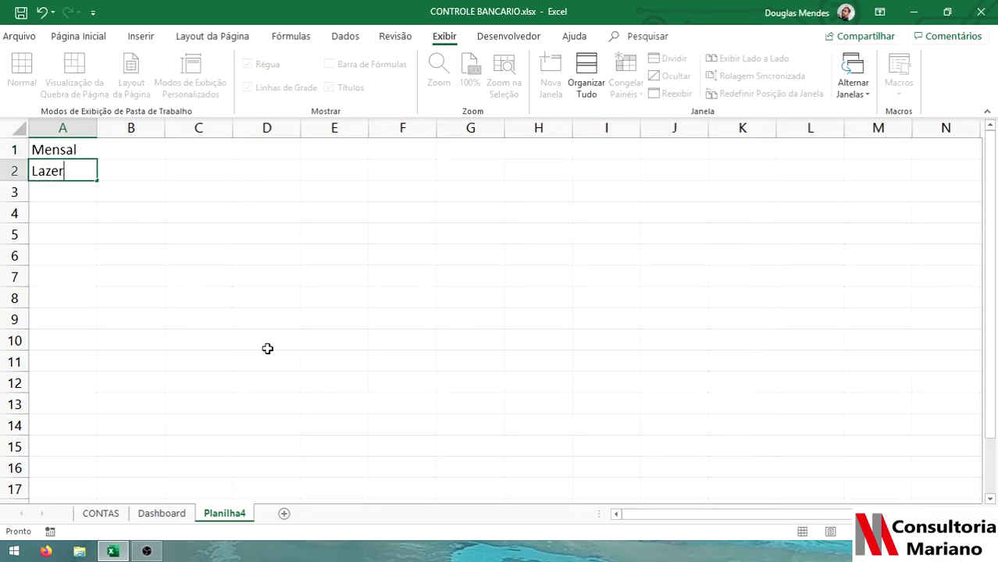
pyautogui.press('Return')
pyautogui.write('Eventua')
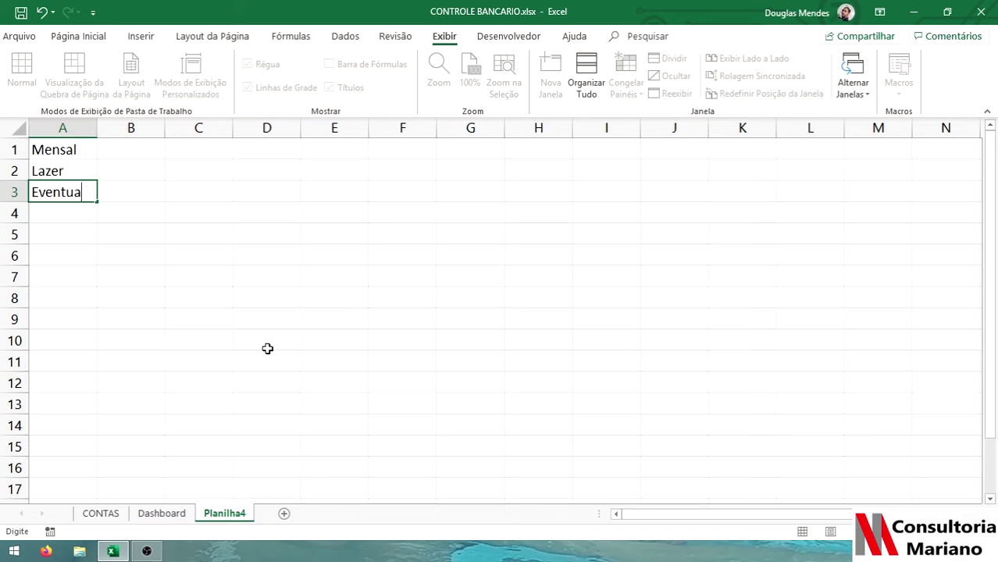
pyautogui.write('l')
pyautogui.click(228, 280)
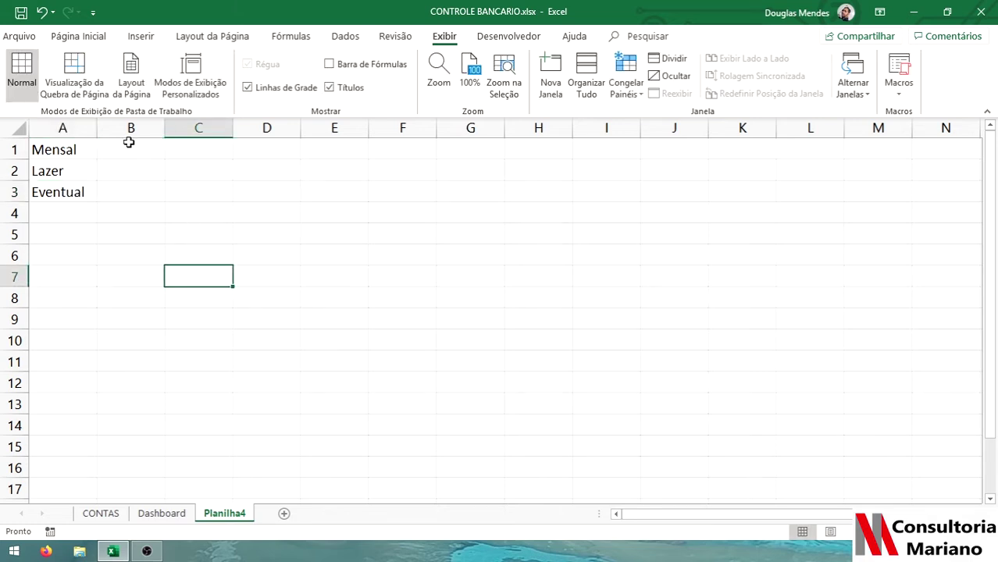
pyautogui.click(67, 149)
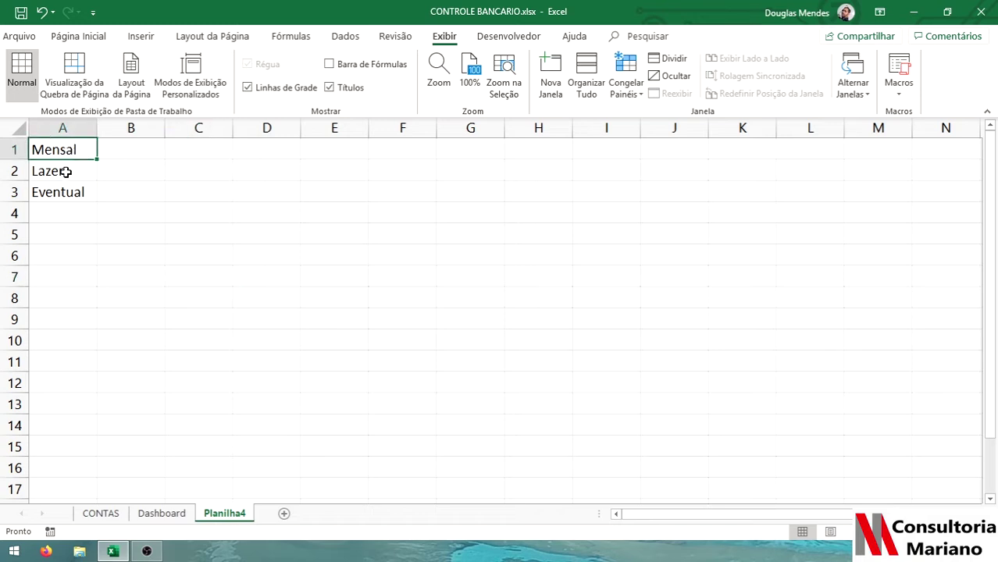
pyautogui.click(67, 171)
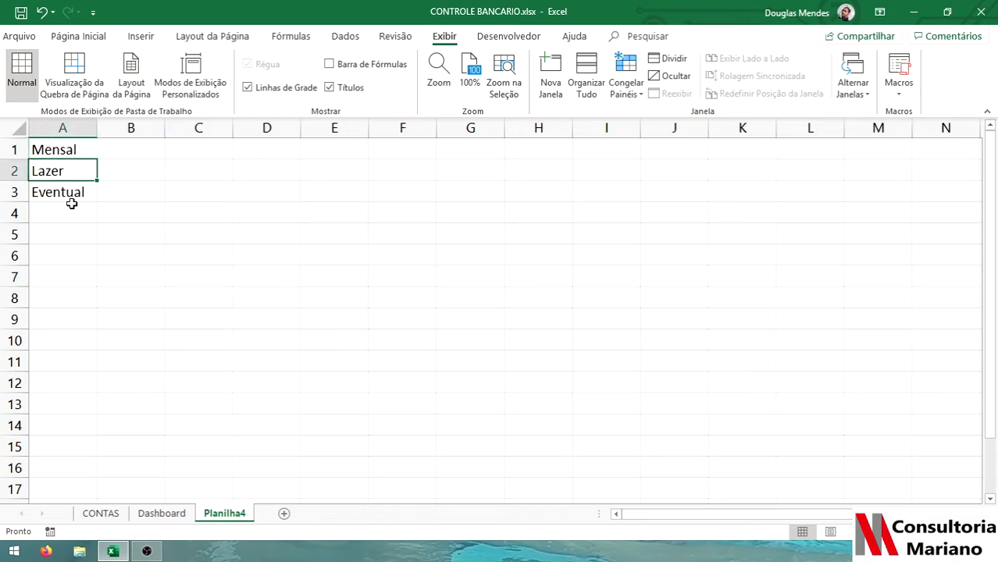
# Select all dates in the Data column of the CONTAS sheet and show the formula bar again to check their range name.
pyautogui.click(110, 514)
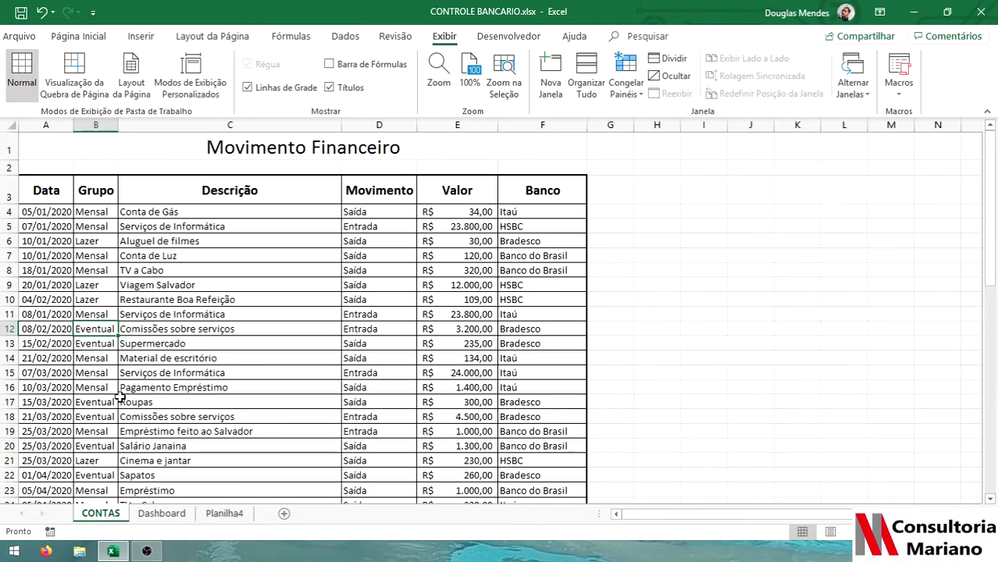
pyautogui.click(50, 212)
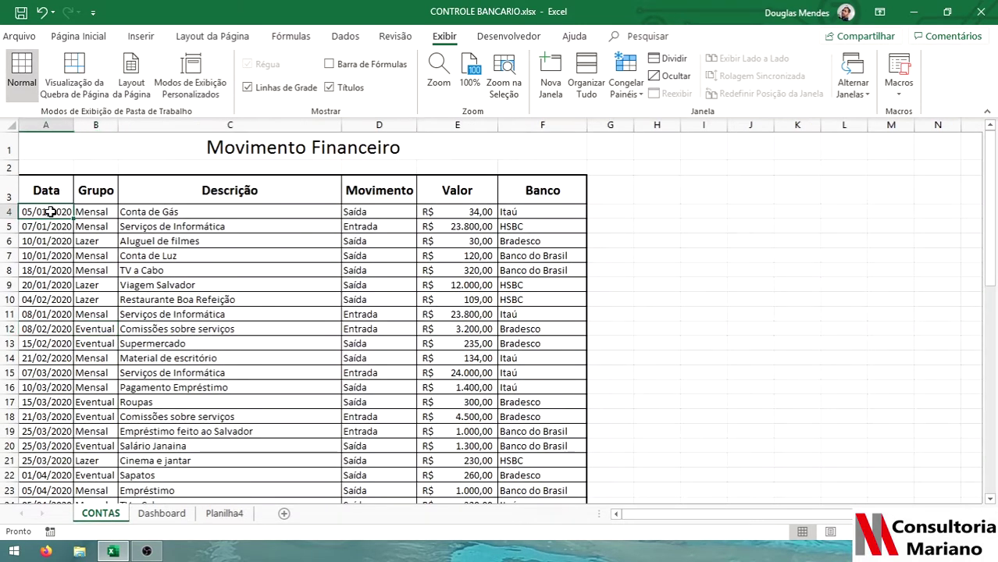
pyautogui.hotkey('ctrl', 'shift', 'Down')
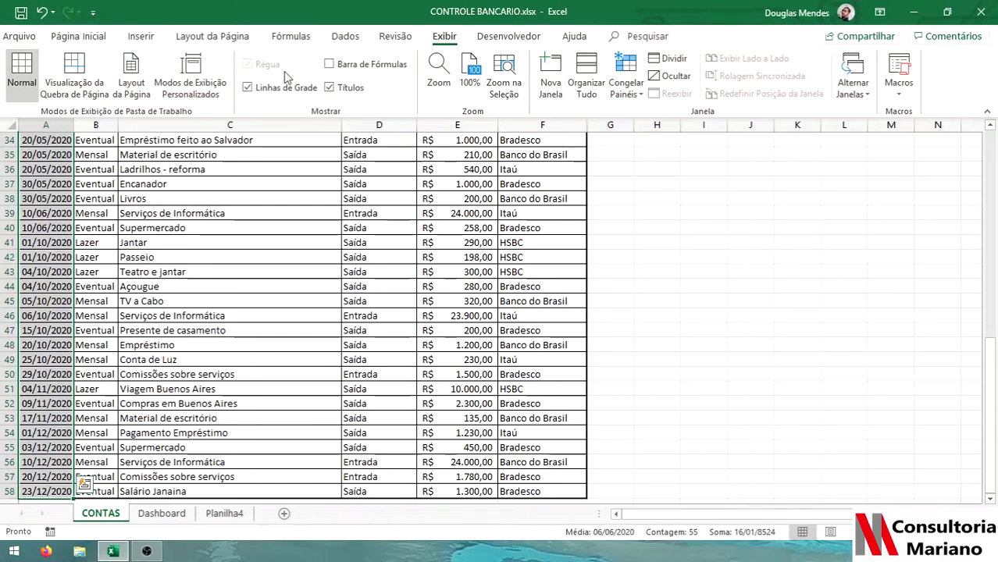
pyautogui.click(363, 65)
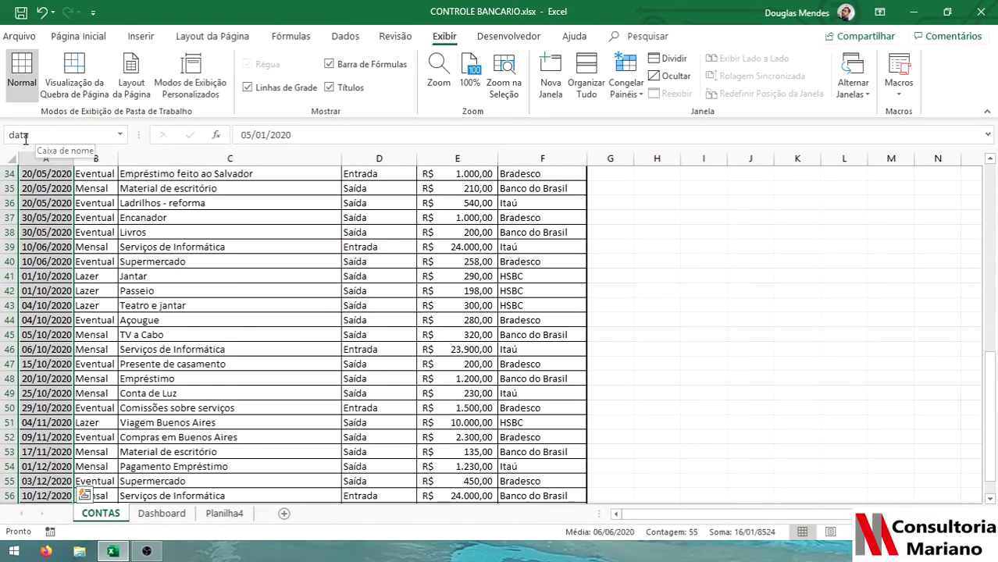
pyautogui.scroll(11, 188, 219)
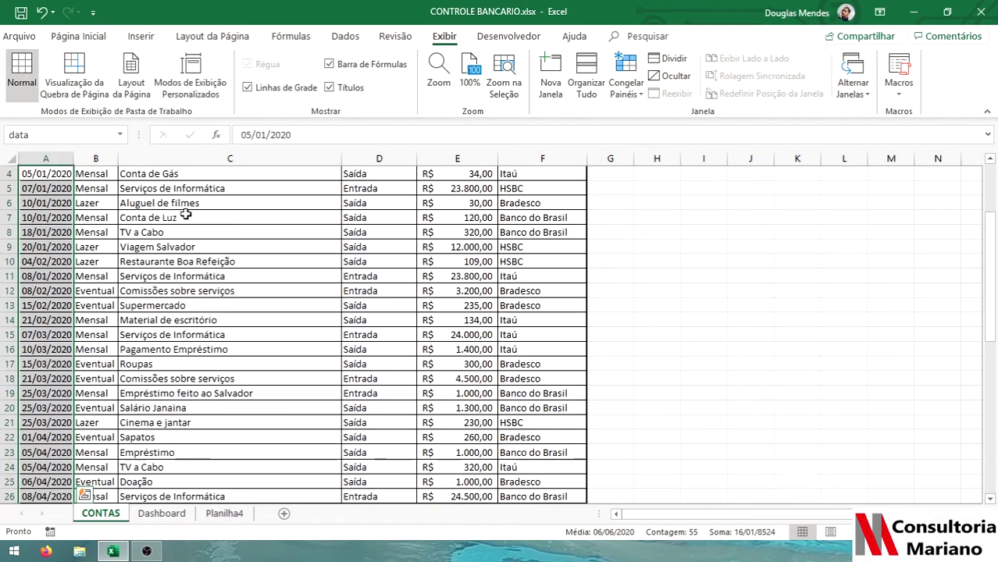
# Select all entries of the Grupo column from row 4 down to check their range name.
pyautogui.click(193, 246)
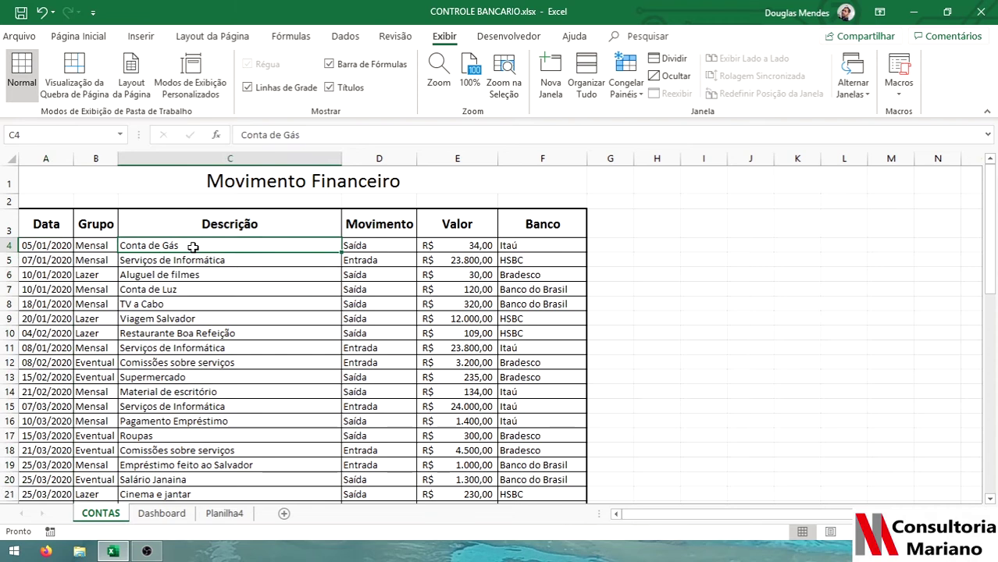
pyautogui.press('Left')
pyautogui.hotkey('ctrl', 'shift', 'Down')
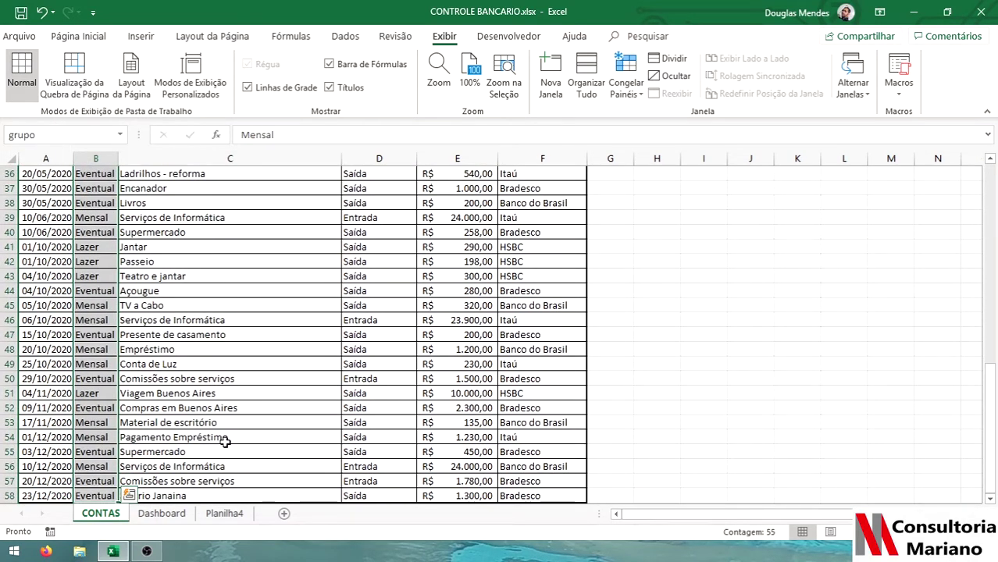
pyautogui.scroll(4, 231, 391)
pyautogui.scroll(8, 222, 332)
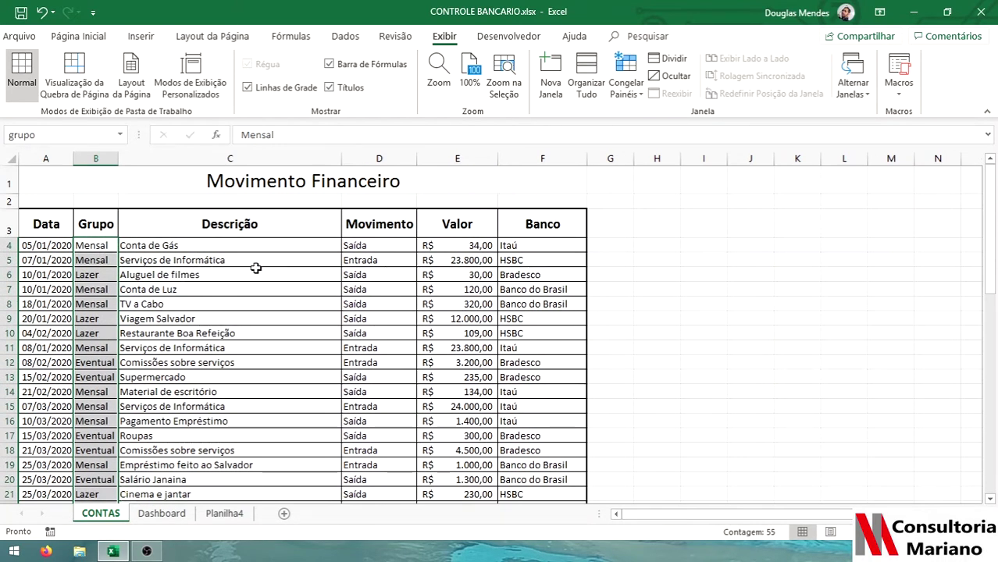
# Select all entries of the Movimento column and those of the Valor column from row 4 down to check their range names.
pyautogui.click(401, 245)
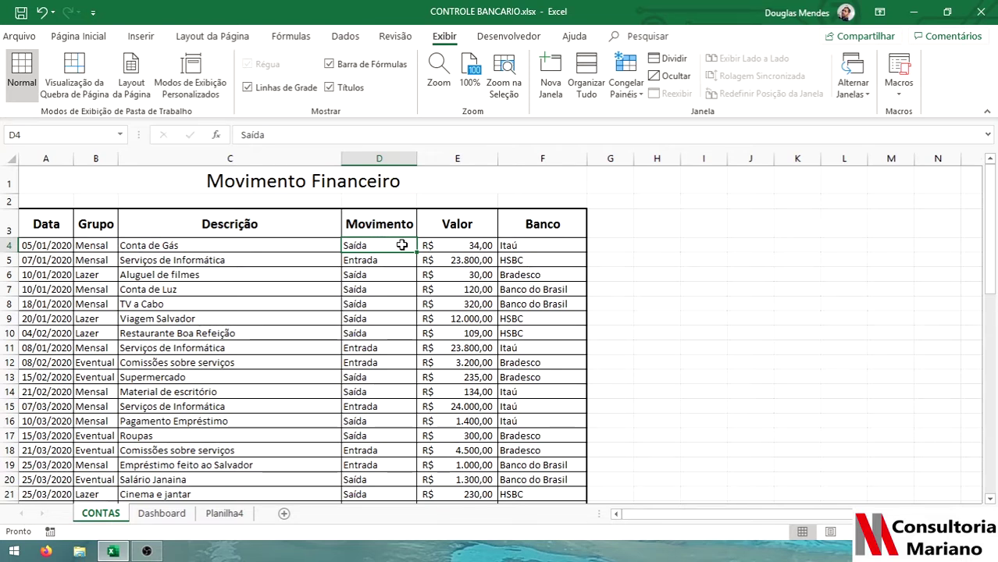
pyautogui.hotkey('ctrl', 'shift', 'Down')
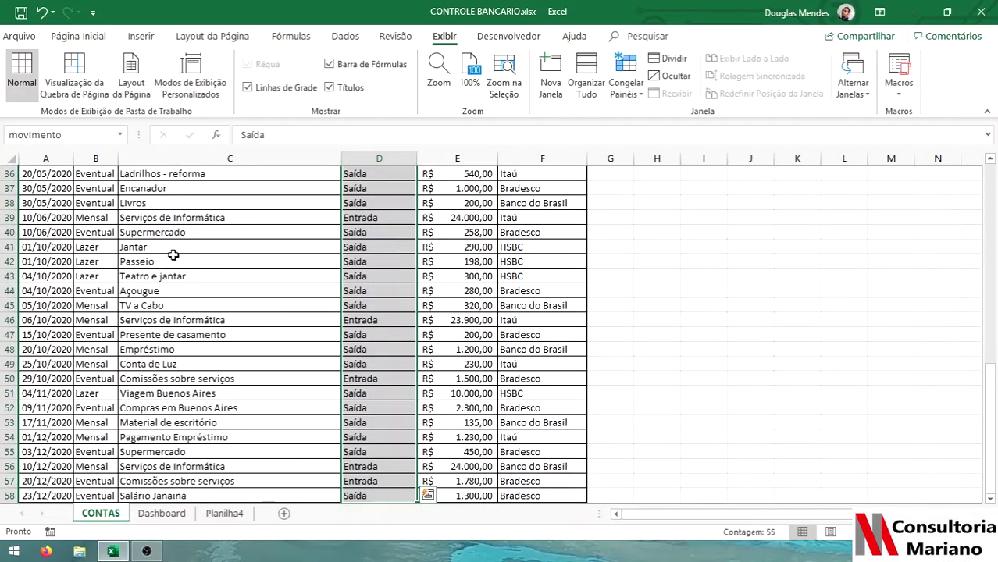
pyautogui.scroll(12, 78, 139)
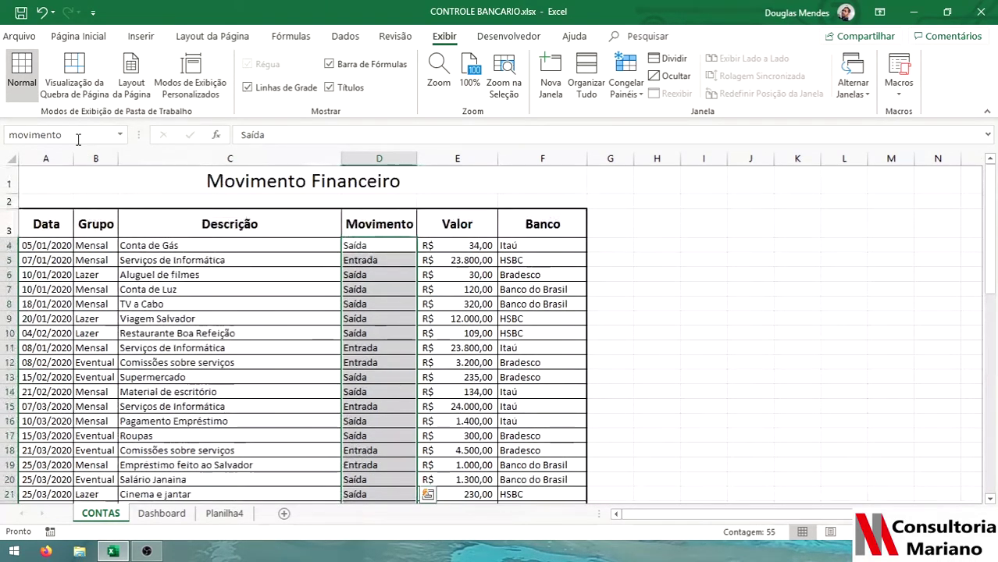
pyautogui.moveTo(460, 245); pyautogui.dragTo(460, 260)
pyautogui.hotkey('ctrl', 'shift', 'Down')
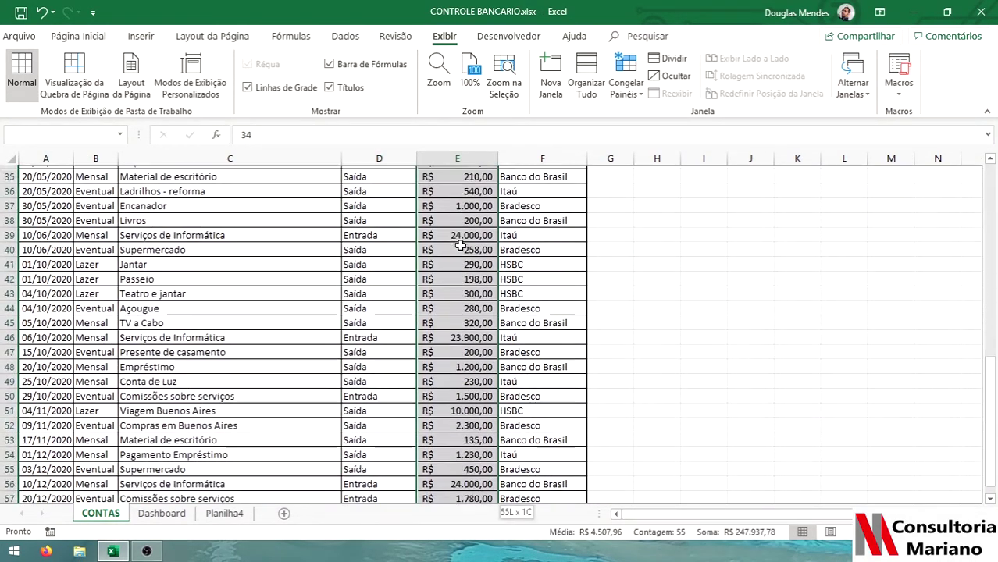
pyautogui.scroll(12, 647, 277)
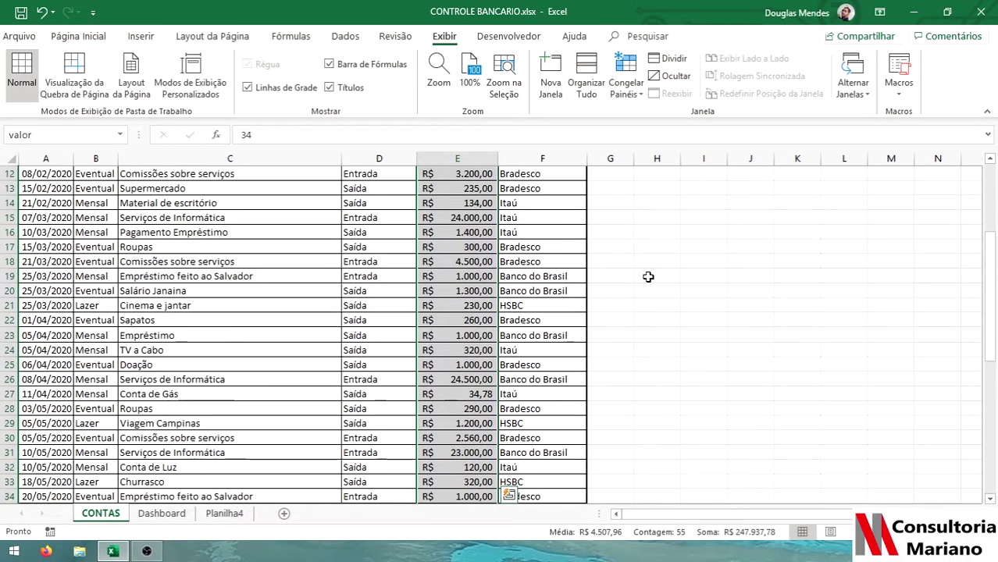
# Select all entries of the Banco column from row 4 down to check their range name.
pyautogui.click(572, 246)
pyautogui.hotkey('ctrl', 'shift', 'Down')
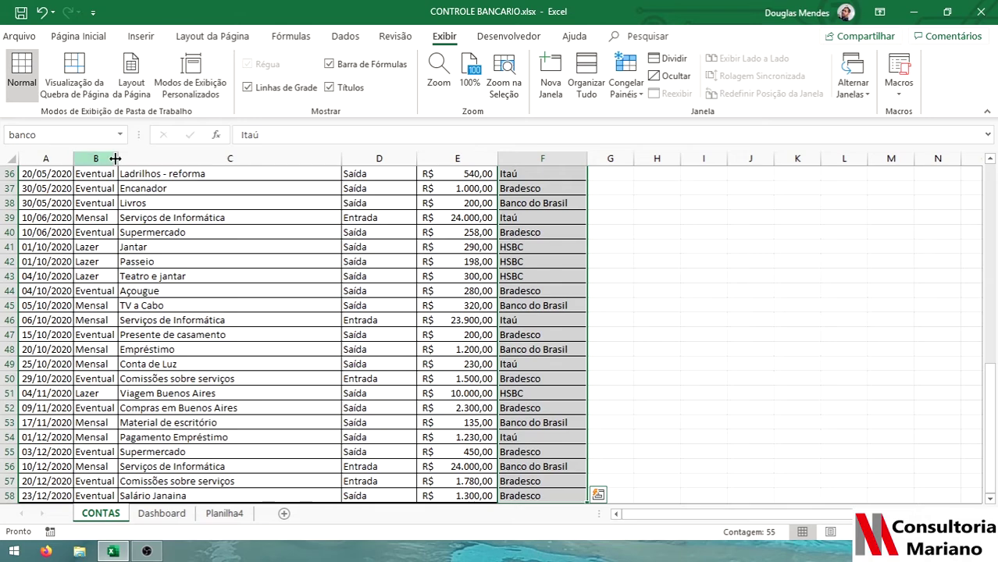
pyautogui.scroll(12, 343, 280)
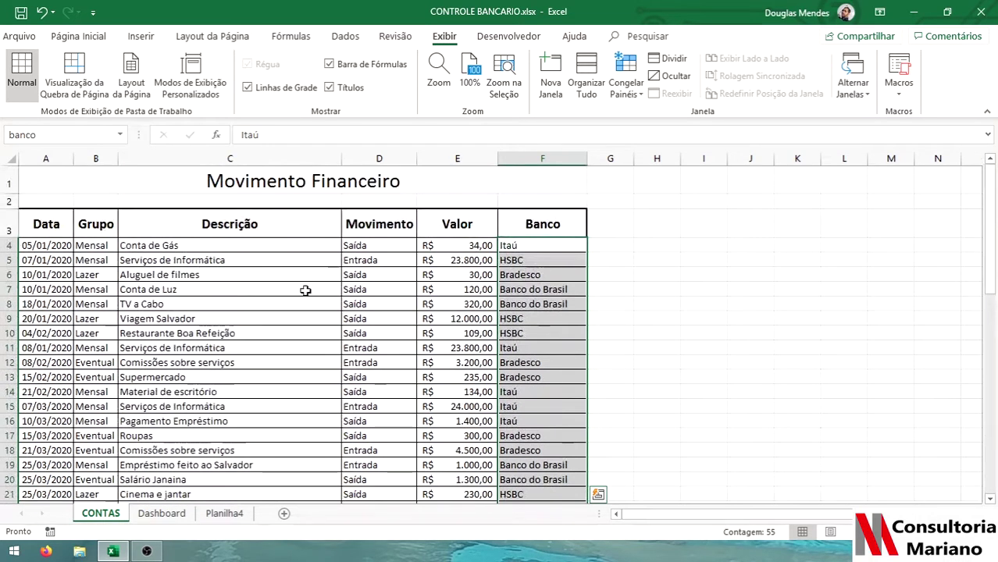
pyautogui.click(100, 245)
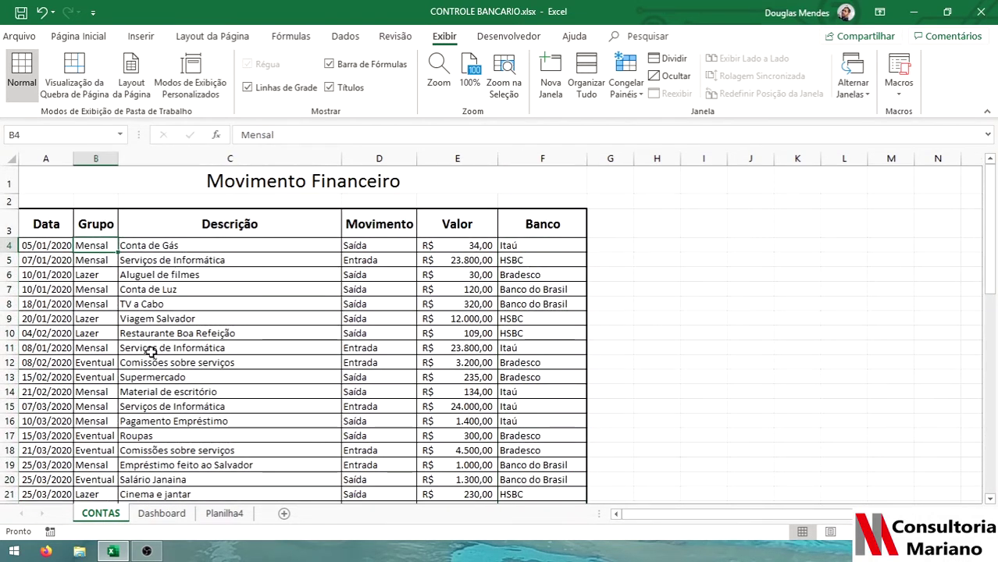
# Enter the formula =SOMASE(GRUPO;A1;VALOR) in cell B1 of Planilha4 to total the Mensal values.
pyautogui.click(224, 512)
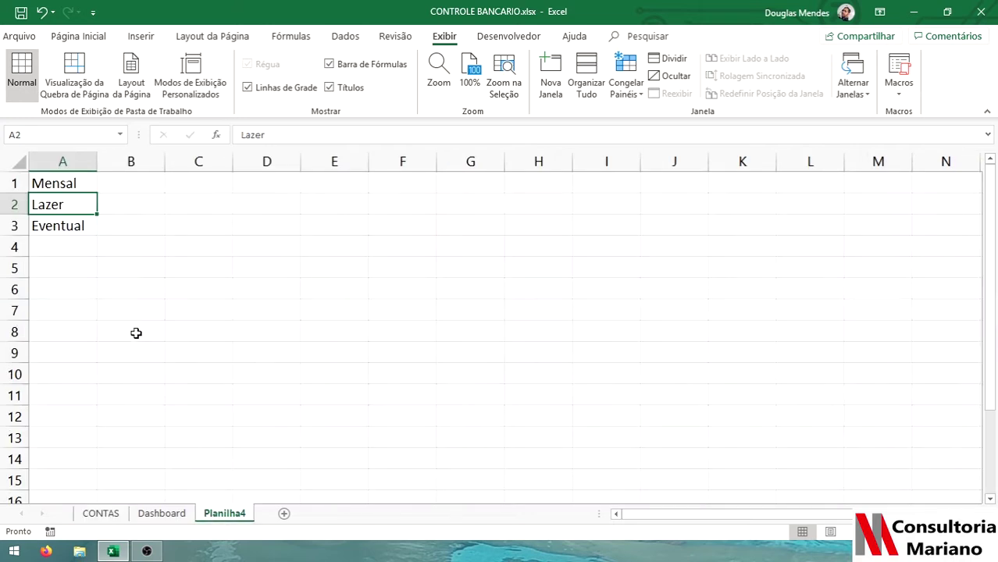
pyautogui.click(131, 187)
pyautogui.write('=')
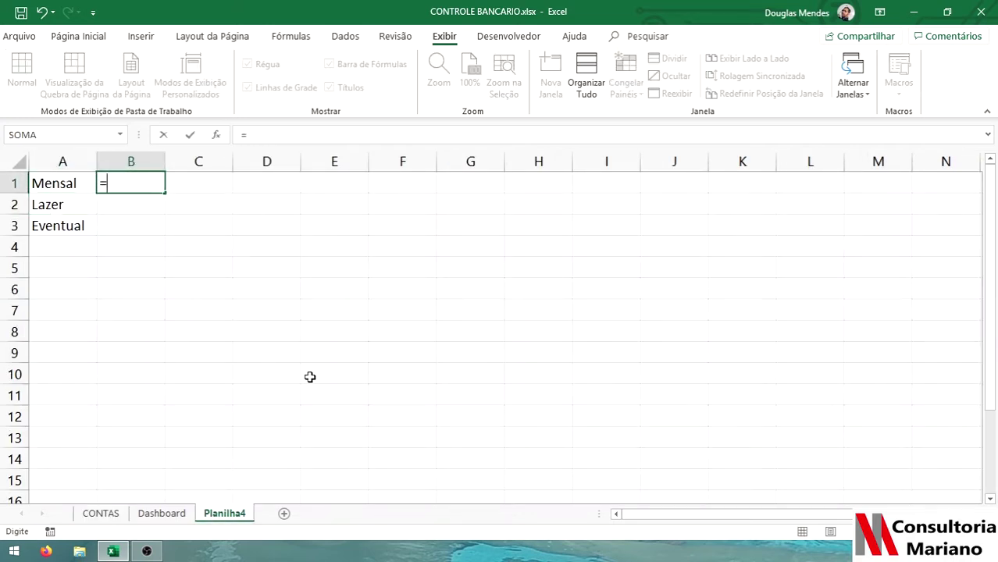
pyautogui.write('SOMASE')
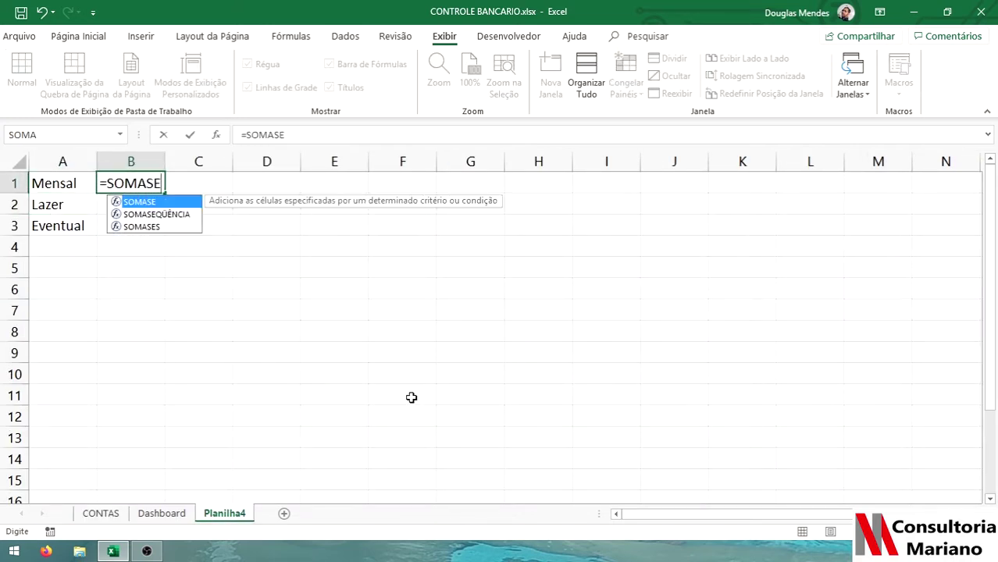
pyautogui.write('(')
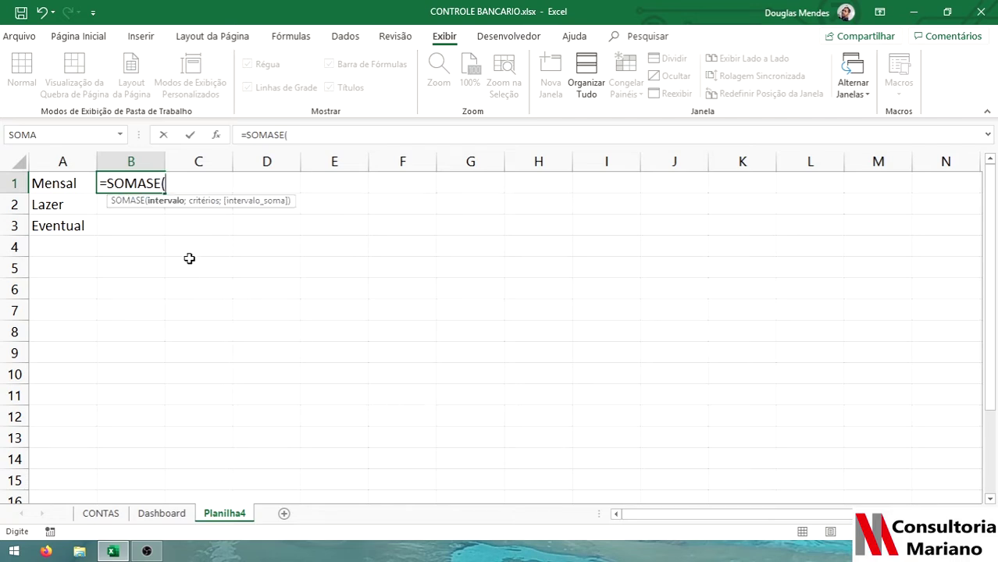
pyautogui.write('GRUPO')
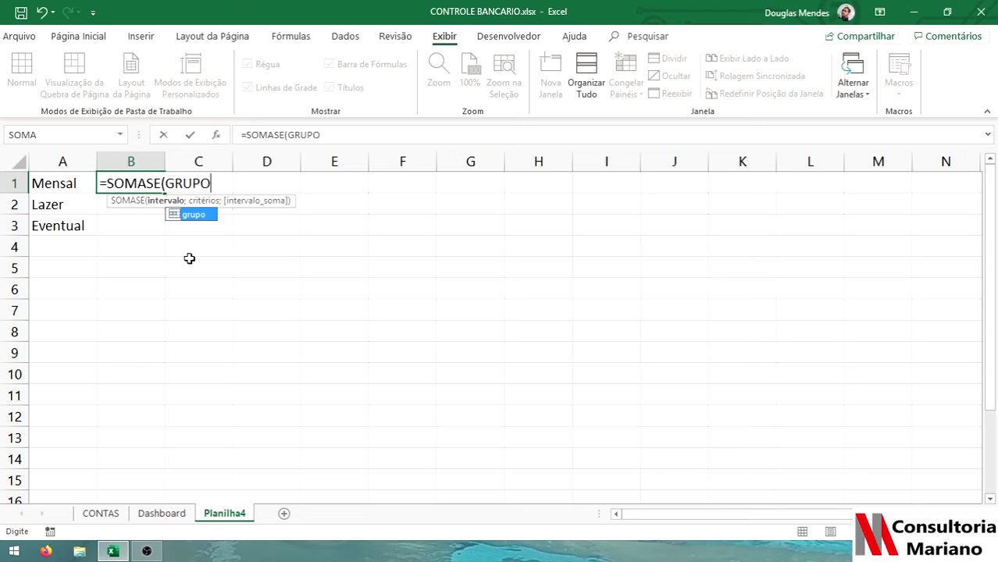
pyautogui.write(';')
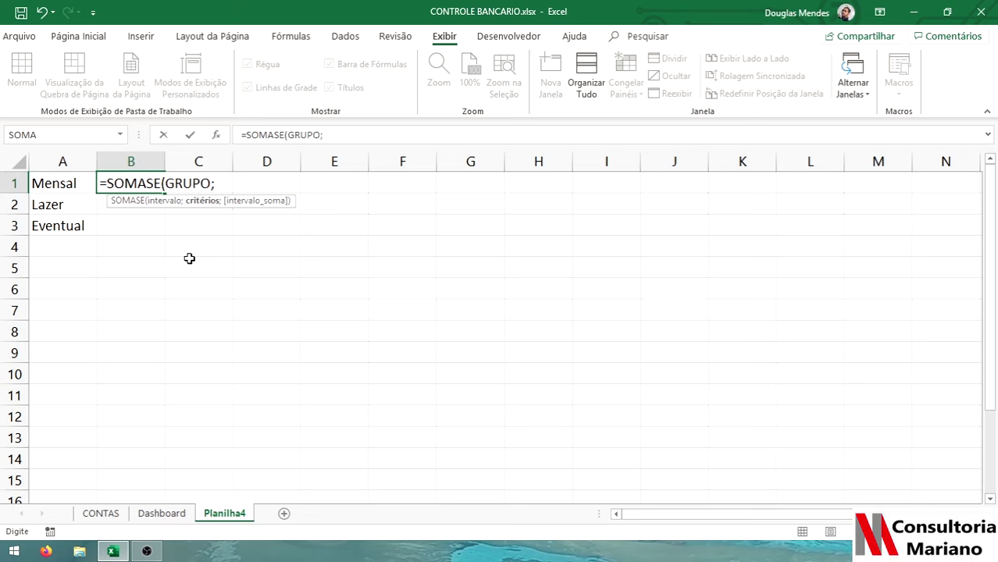
pyautogui.click(56, 186)
pyautogui.write(';')
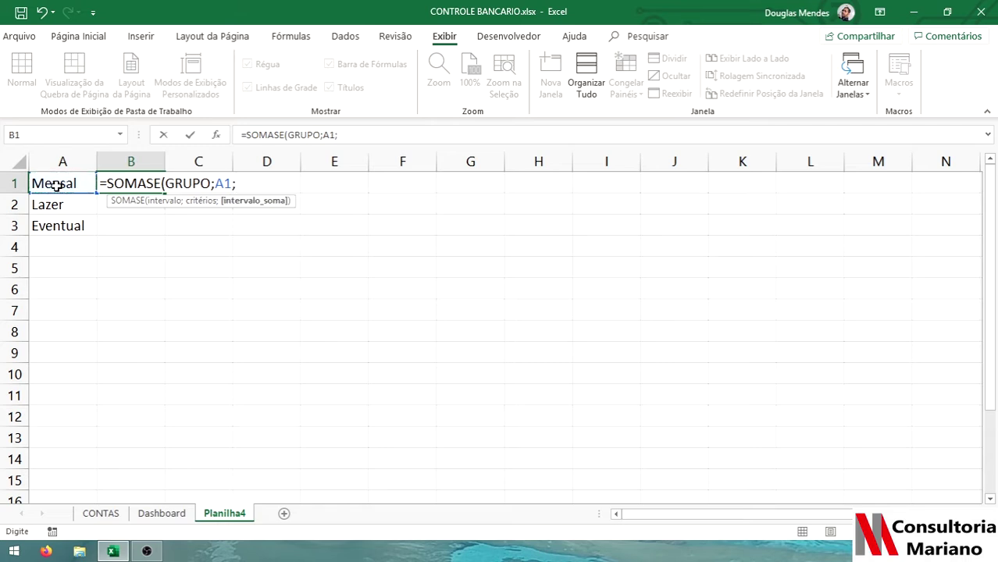
pyautogui.write('VALOR')
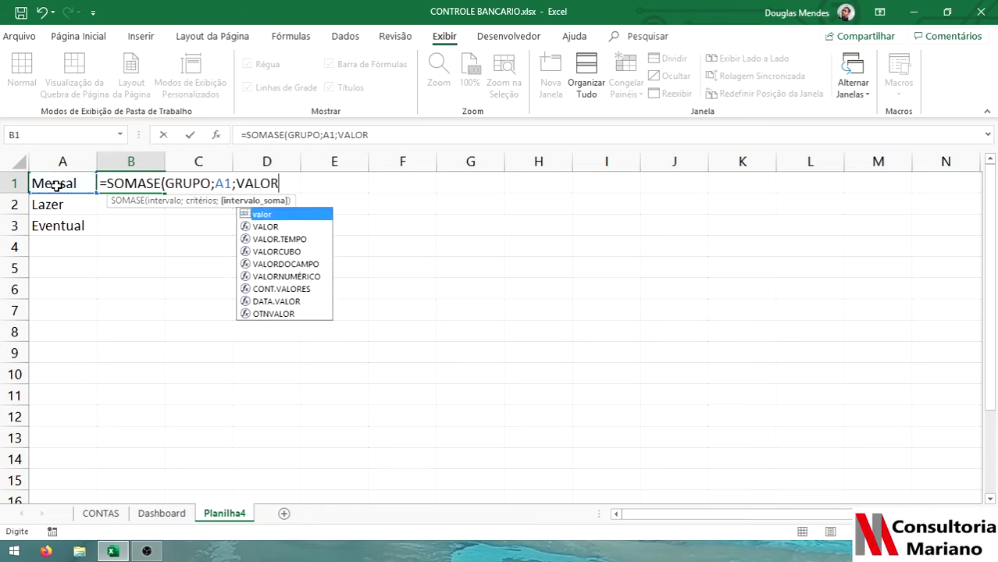
pyautogui.write(')')
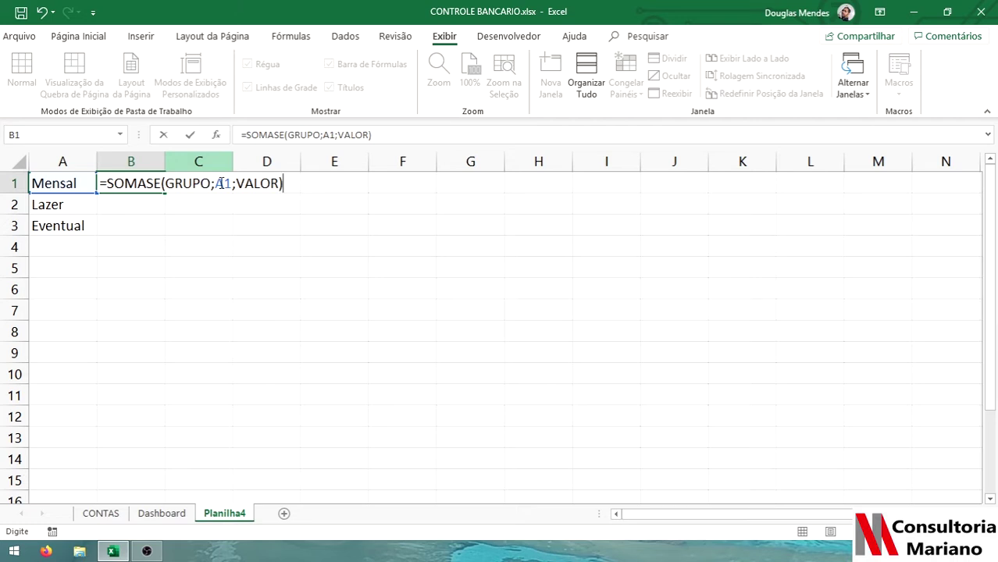
pyautogui.press('Return')
# Format cell B1 in the Contábil currency format and fill its formula down to B3.
pyautogui.click(152, 180)
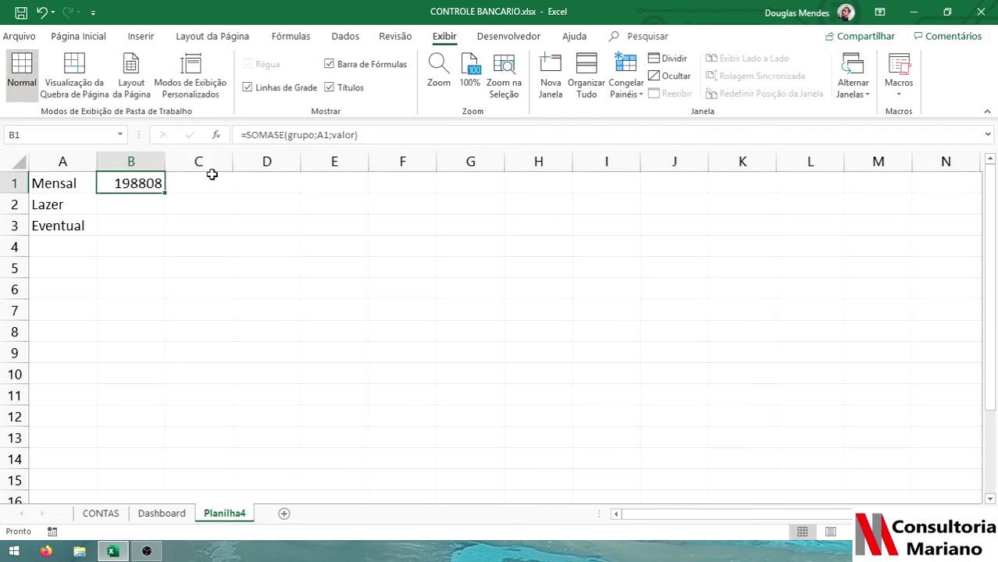
pyautogui.click(78, 36)
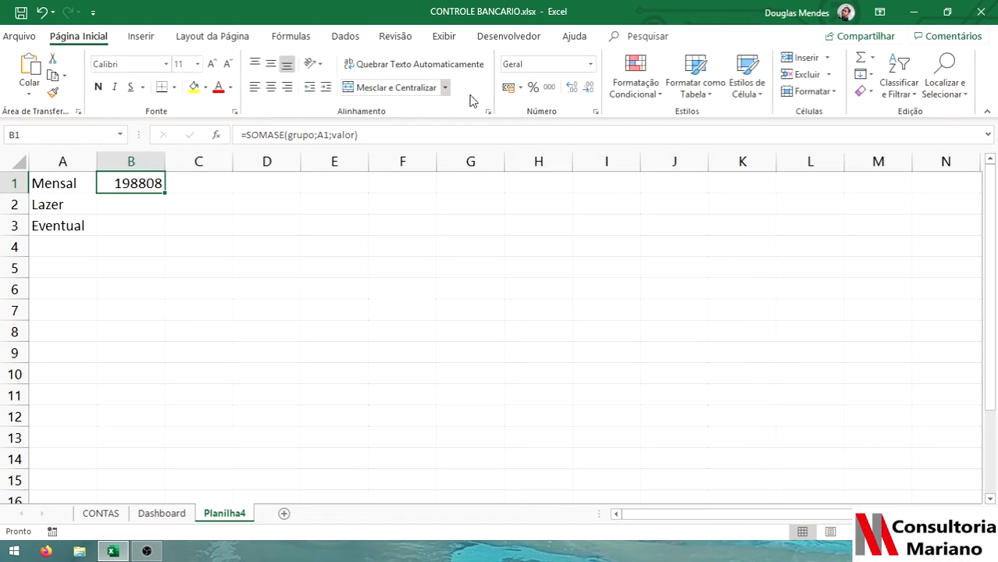
pyautogui.click(508, 87)
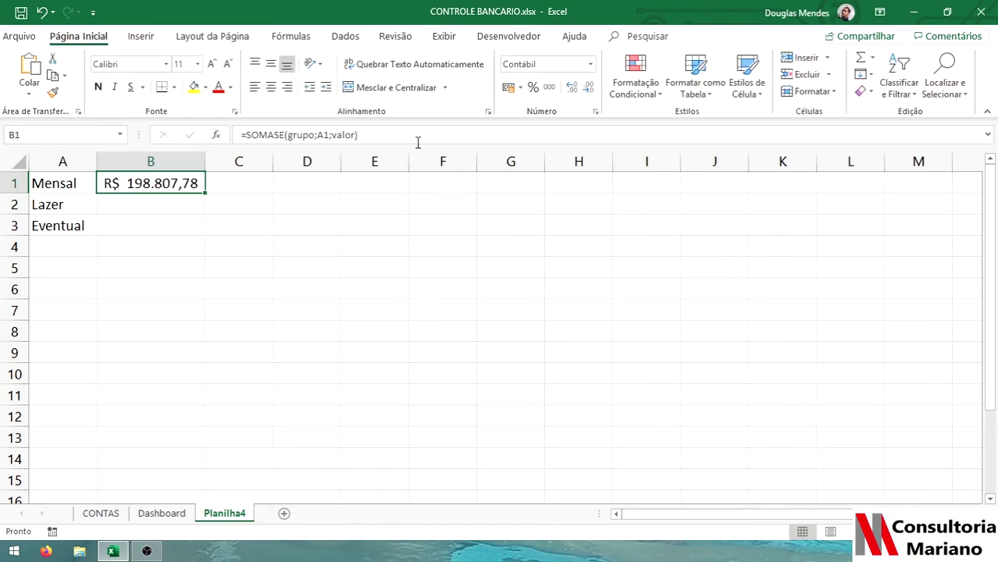
pyautogui.moveTo(205, 192); pyautogui.dragTo(194, 230)
# Inspect the SOMASE formulas in cells B1 to B3 to check which criterion cell each one uses.
pyautogui.doubleClick(194, 183)
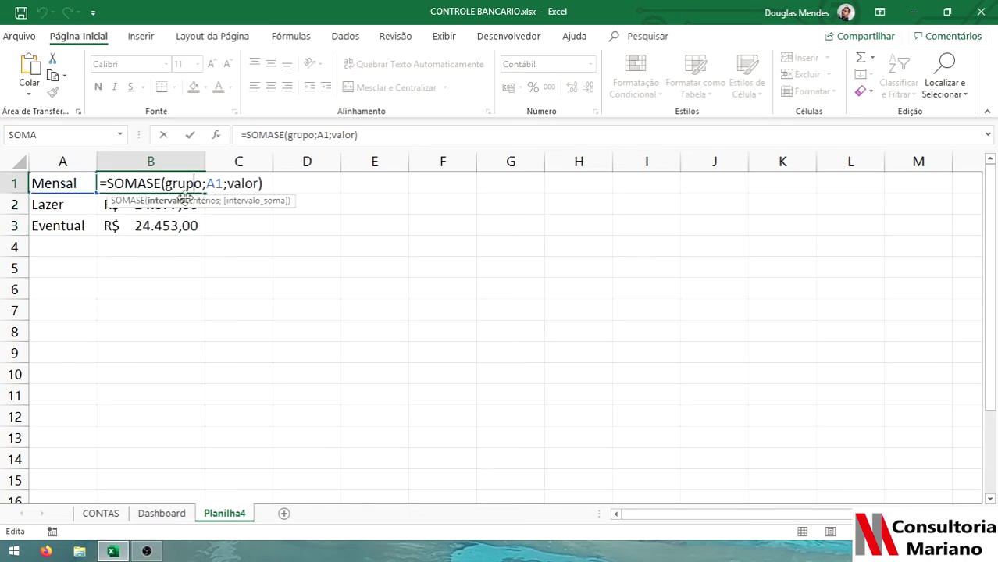
pyautogui.moveTo(209, 182); pyautogui.dragTo(219, 181)
pyautogui.press('Return')
pyautogui.doubleClick(165, 204)
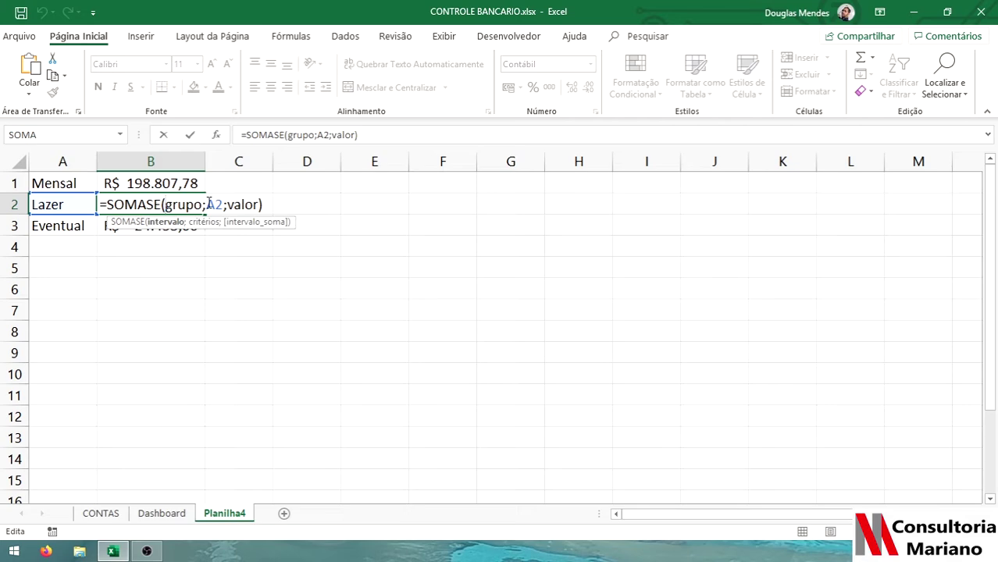
pyautogui.press('Return')
pyautogui.doubleClick(164, 225)
pyautogui.press('Return')
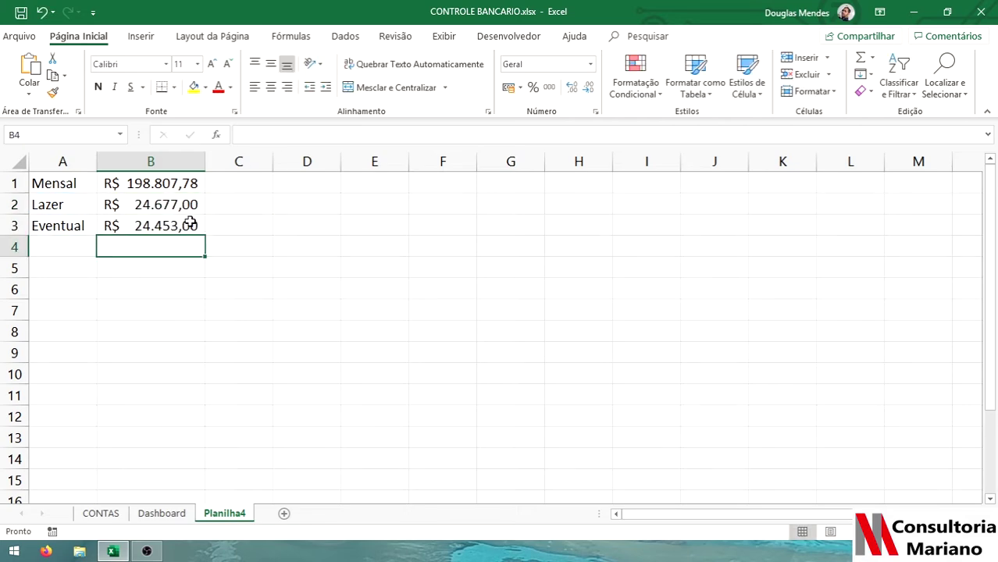
# Highlight the Mensal entries in rows 4, 5, 7 and 8 of CONTAS together with their Valor amounts to see what is summed.
pyautogui.click(101, 513)
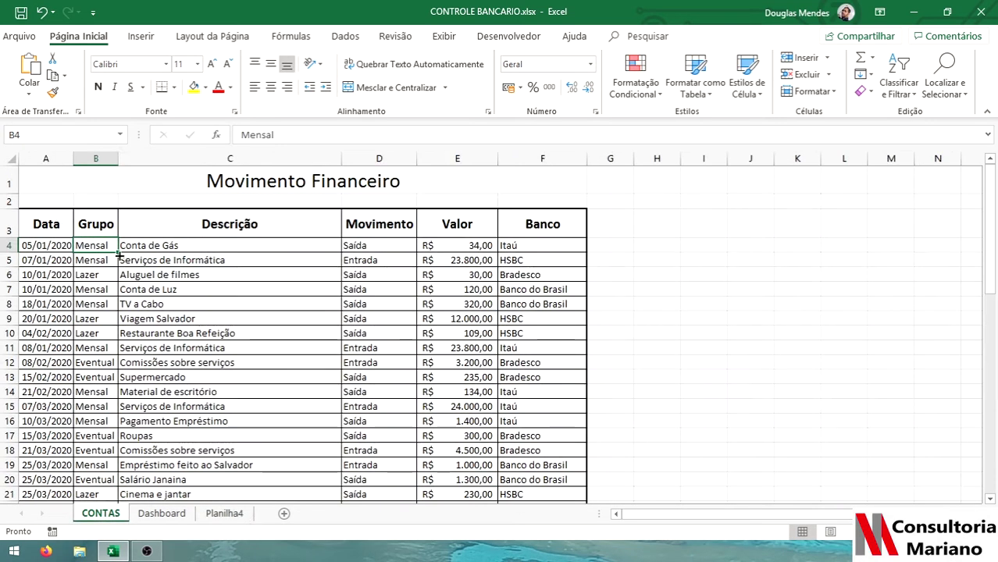
pyautogui.moveTo(105, 245); pyautogui.dragTo(100, 260)
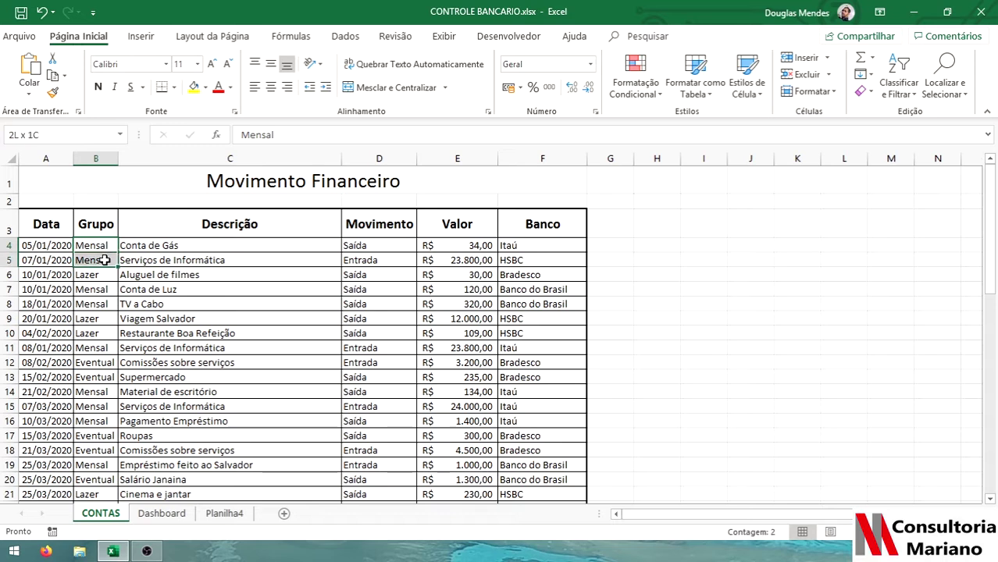
pyautogui.keyDown('ctrl'); pyautogui.click(446, 248); pyautogui.keyUp('ctrl')
pyautogui.moveTo(446, 247); pyautogui.dragTo(444, 260)
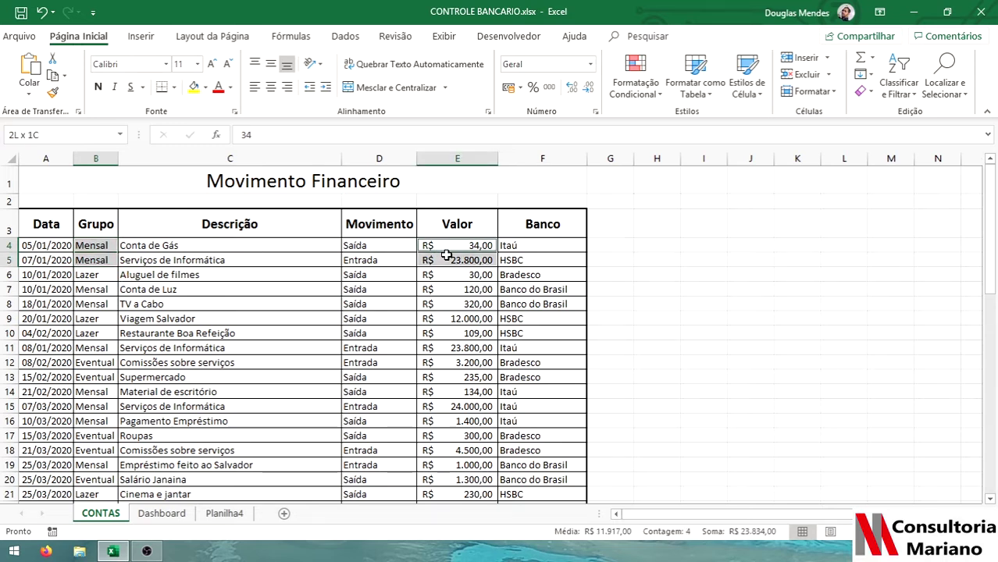
pyautogui.keyDown('ctrl'); pyautogui.click(103, 289); pyautogui.keyUp('ctrl')
pyautogui.moveTo(103, 289); pyautogui.dragTo(101, 304)
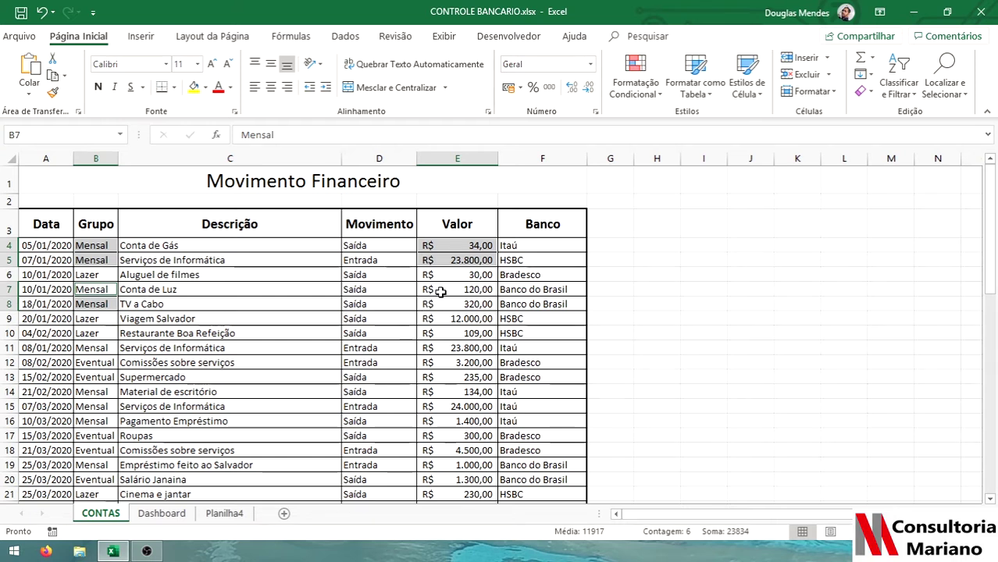
pyautogui.moveTo(438, 290); pyautogui.dragTo(439, 303)
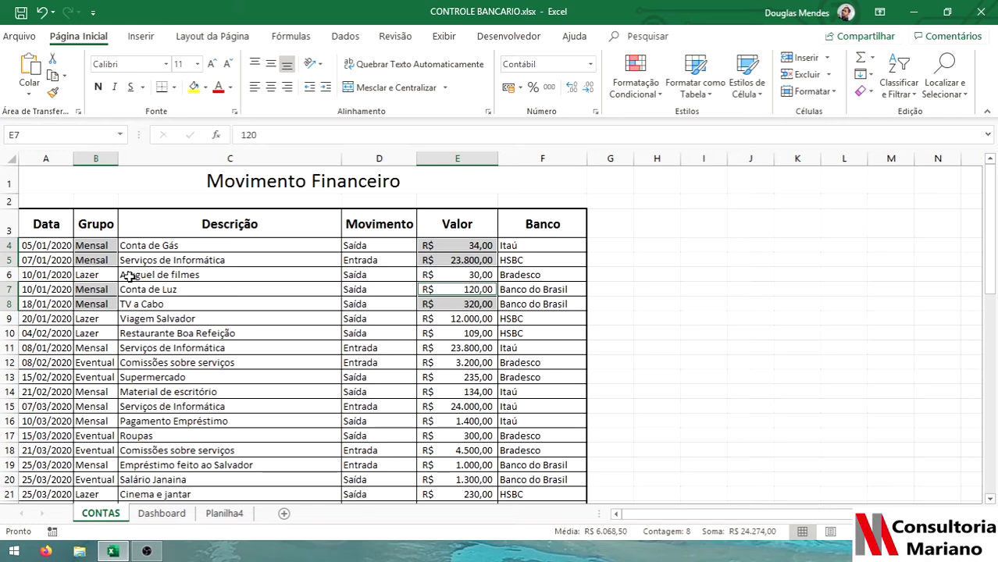
pyautogui.click(140, 245)
# Copy all the bank names in the Banco column of CONTAS, from F4 to the last entry.
pyautogui.click(224, 513)
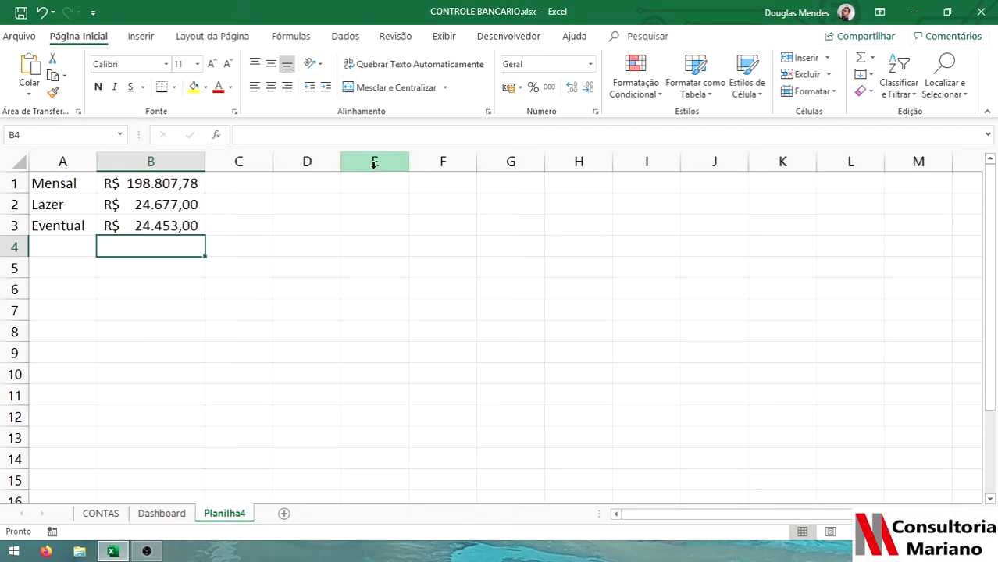
pyautogui.click(321, 181)
pyautogui.click(101, 513)
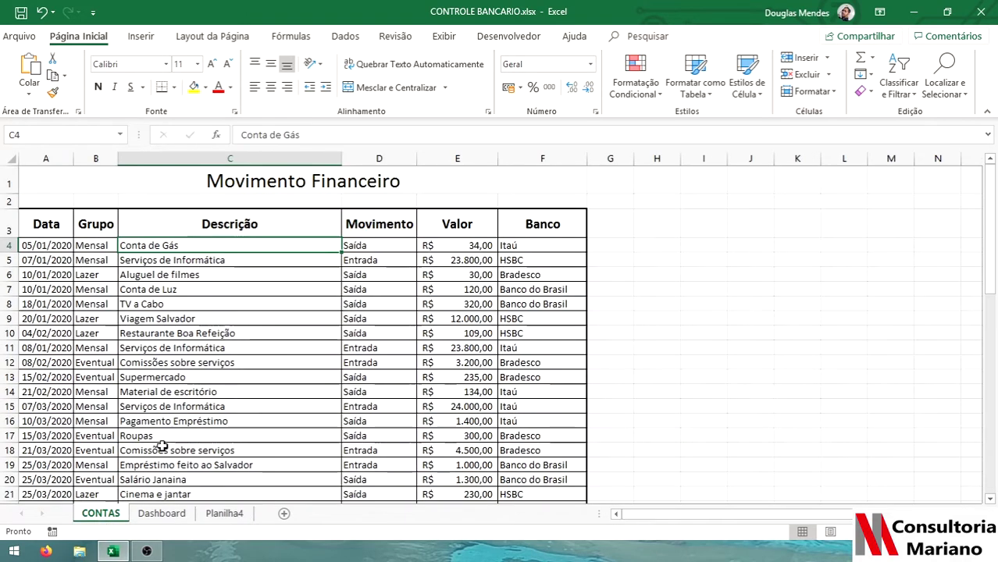
pyautogui.click(546, 245)
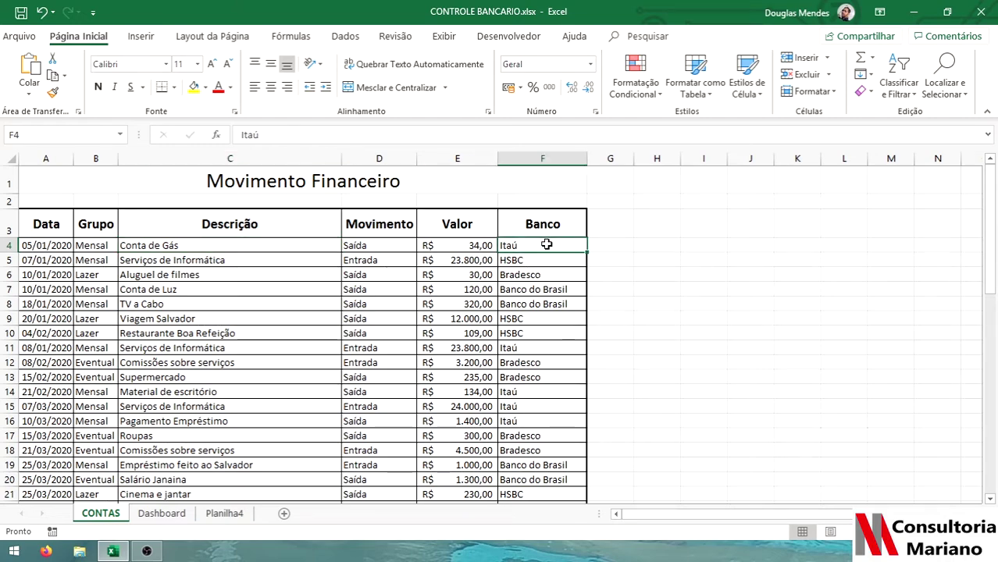
pyautogui.hotkey('ctrl', 'shift', 'Down')
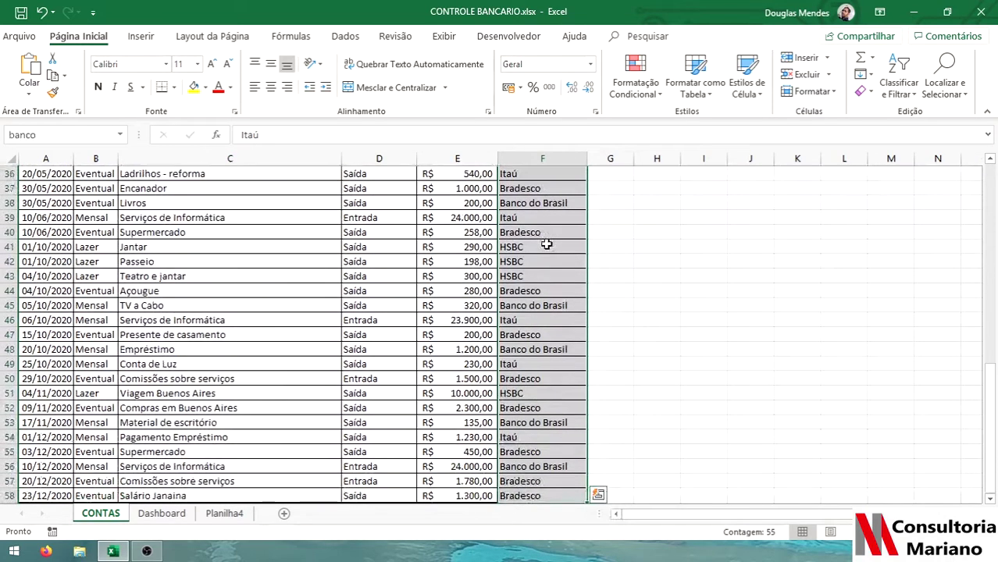
pyautogui.hotkey('ctrl', 'c')
pyautogui.scroll(7, 568, 335)
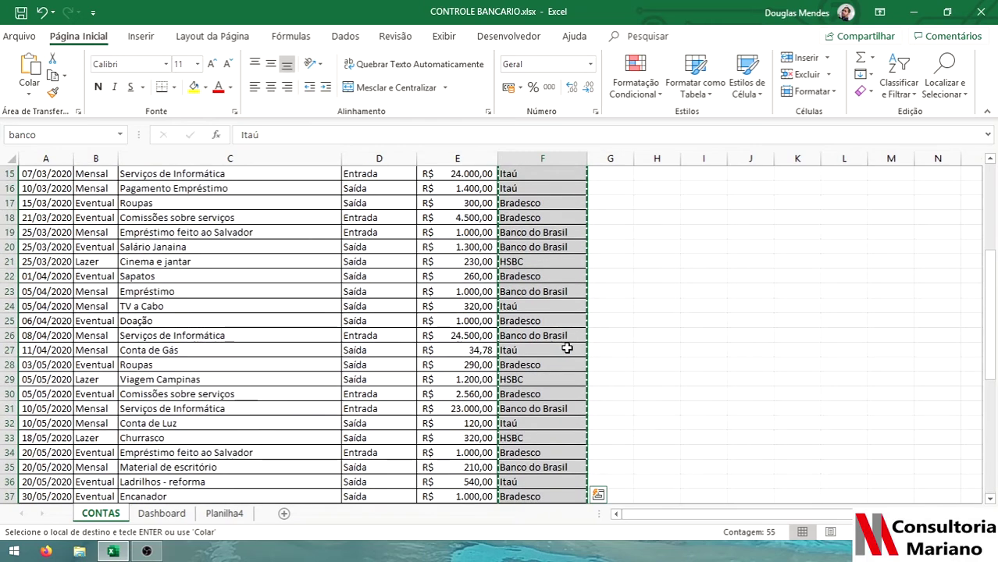
pyautogui.scroll(5, 554, 234)
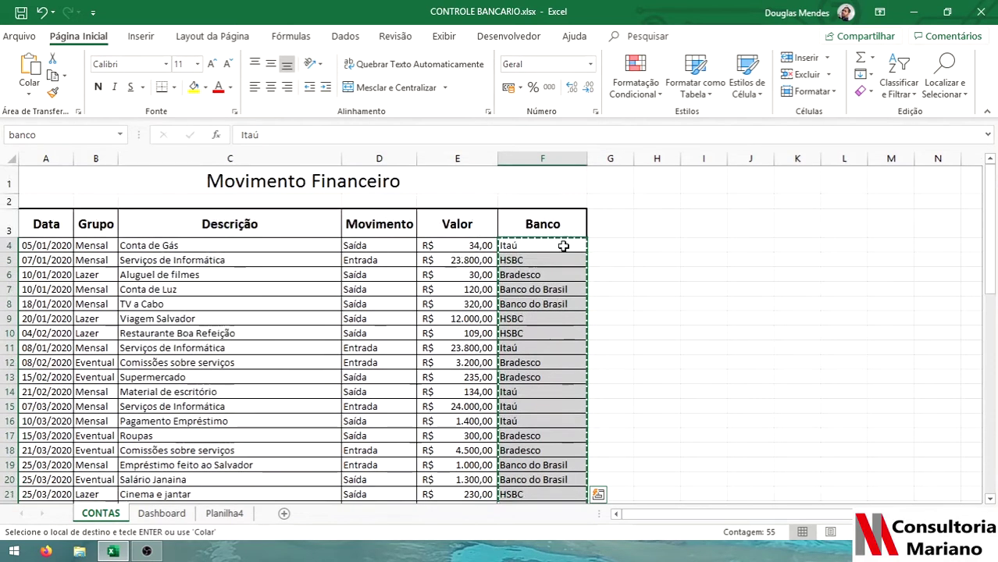
# Paste the copied bank names as values into Planilha4 starting at D1 and fit column D to its contents.
pyautogui.click(243, 517)
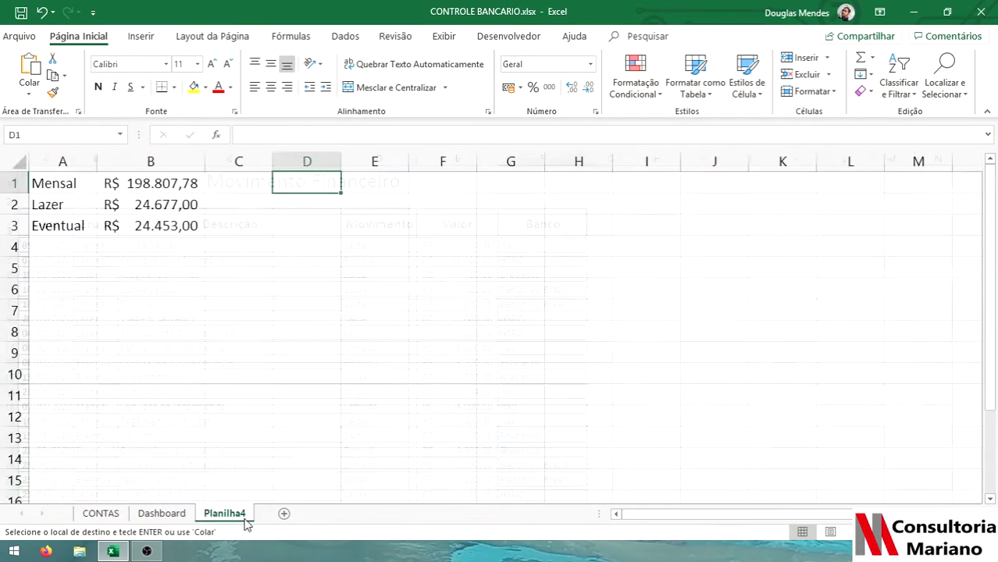
pyautogui.rightClick(326, 183)
pyautogui.click(380, 248)
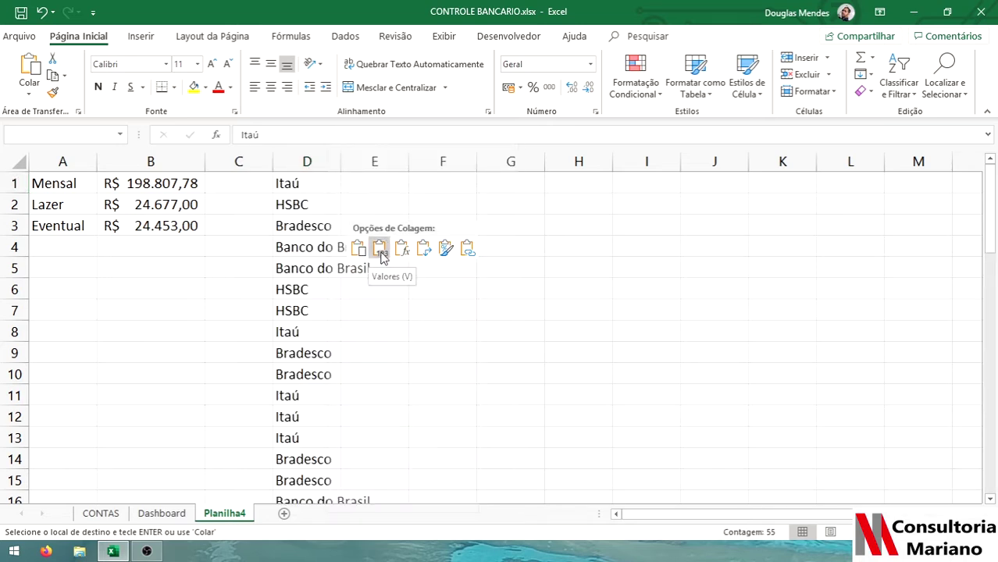
pyautogui.click(380, 250)
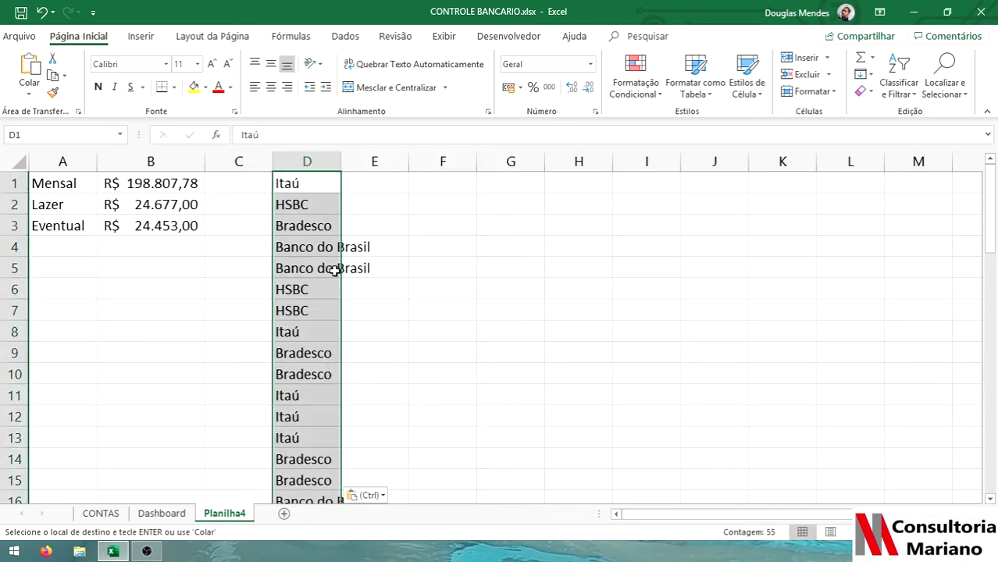
pyautogui.doubleClick(341, 161)
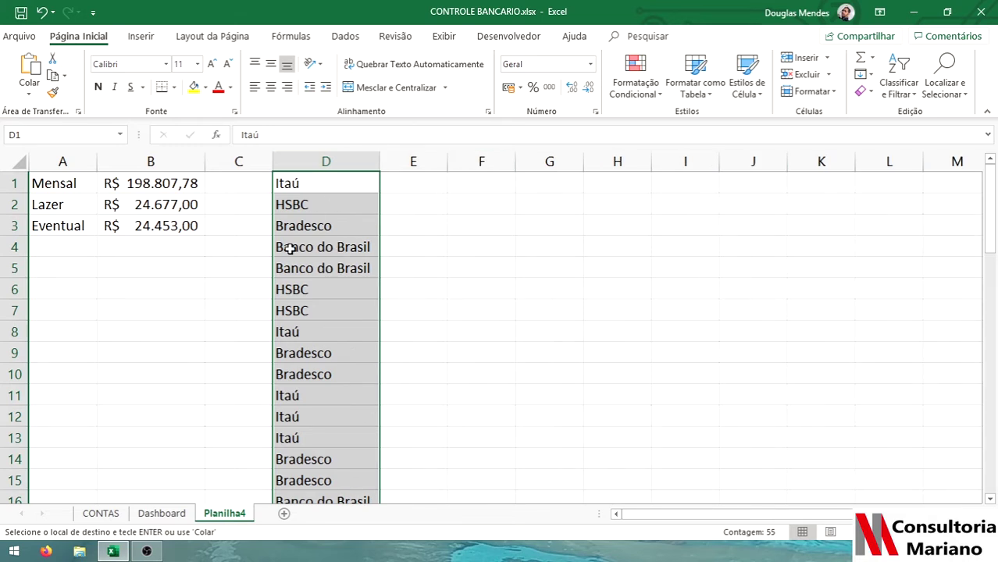
# Remove the duplicates from the bank list in column D, treating the data as having no header.
pyautogui.click(343, 35)
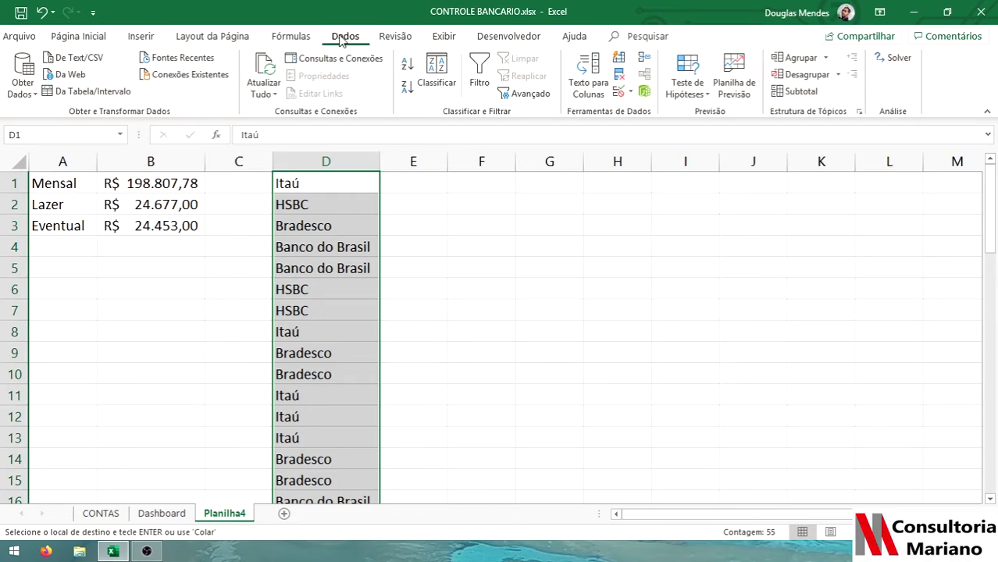
pyautogui.click(619, 75)
pyautogui.moveTo(421, 273); pyautogui.dragTo(561, 185)
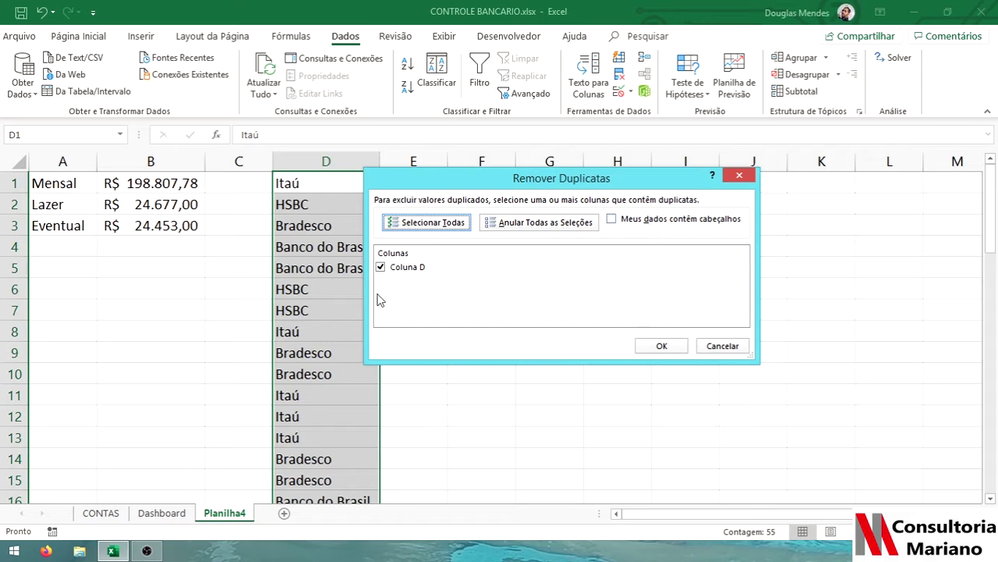
pyautogui.click(676, 350)
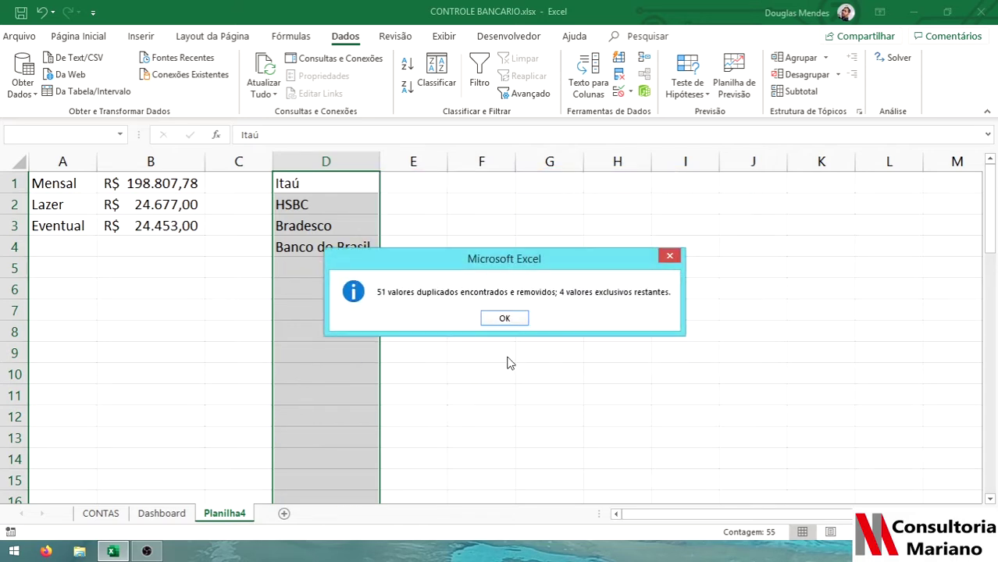
pyautogui.click(505, 318)
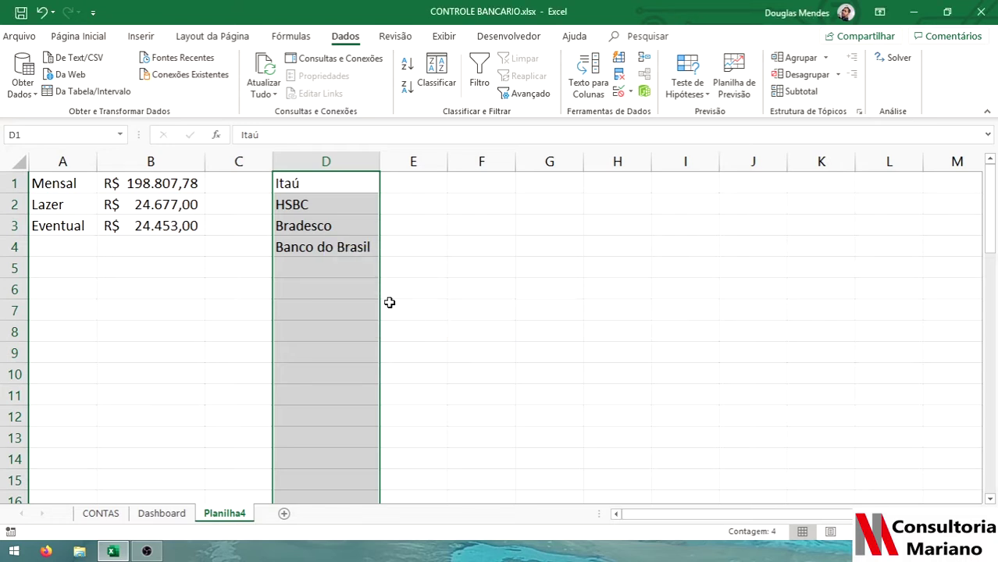
pyautogui.click(308, 182)
pyautogui.moveTo(308, 182); pyautogui.dragTo(329, 245)
# Enter the formula =SOMASE(BANCO;D1;VALOR) in cell E1 and fill it down to E4.
pyautogui.click(417, 186)
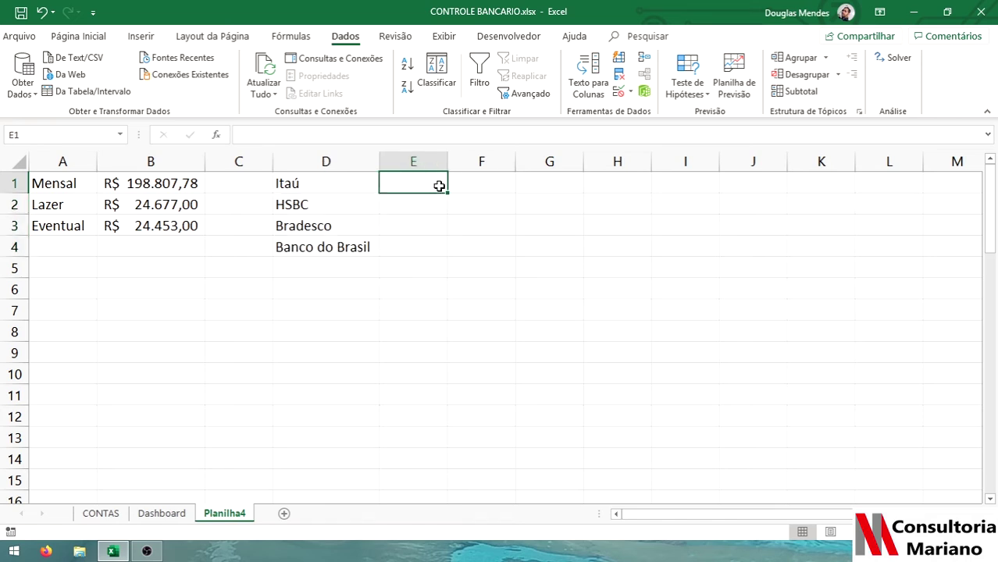
pyautogui.write('=SOMAS')
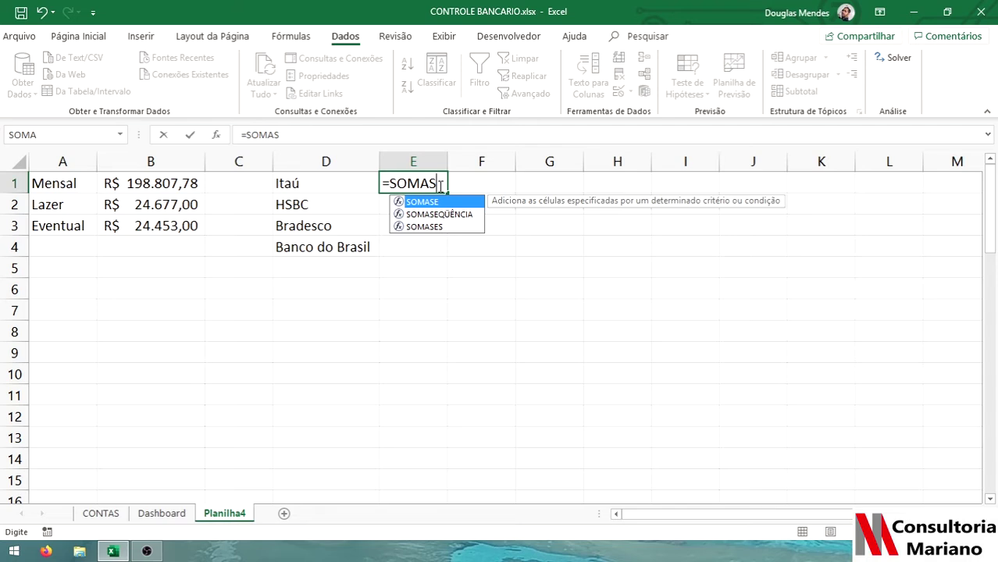
pyautogui.press('Tab')
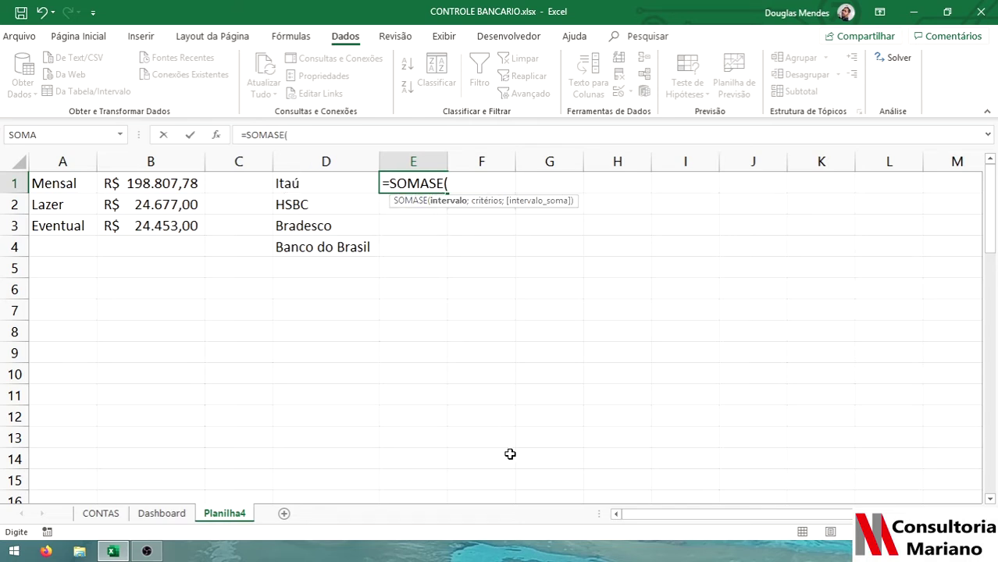
pyautogui.write('BANCO;')
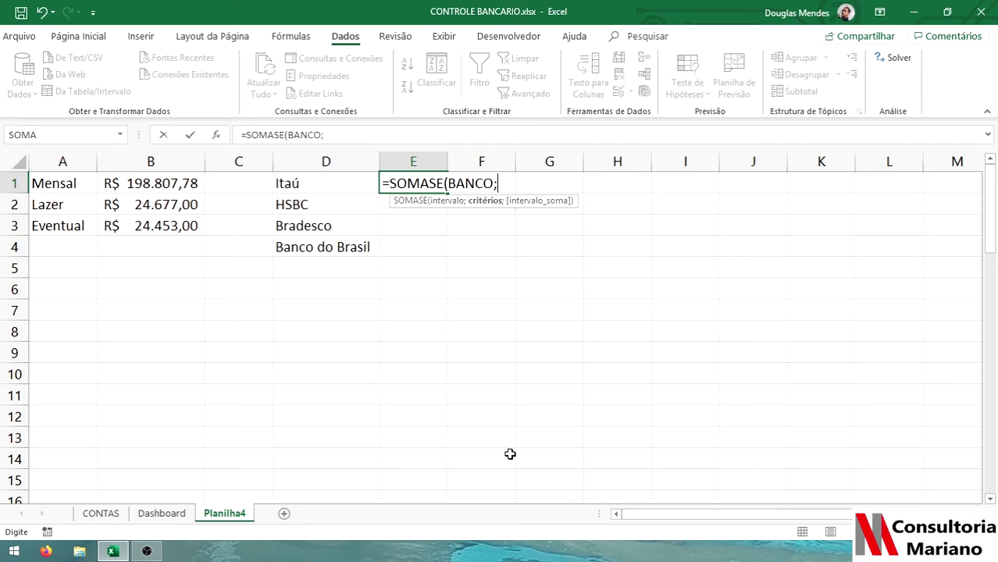
pyautogui.click(319, 183)
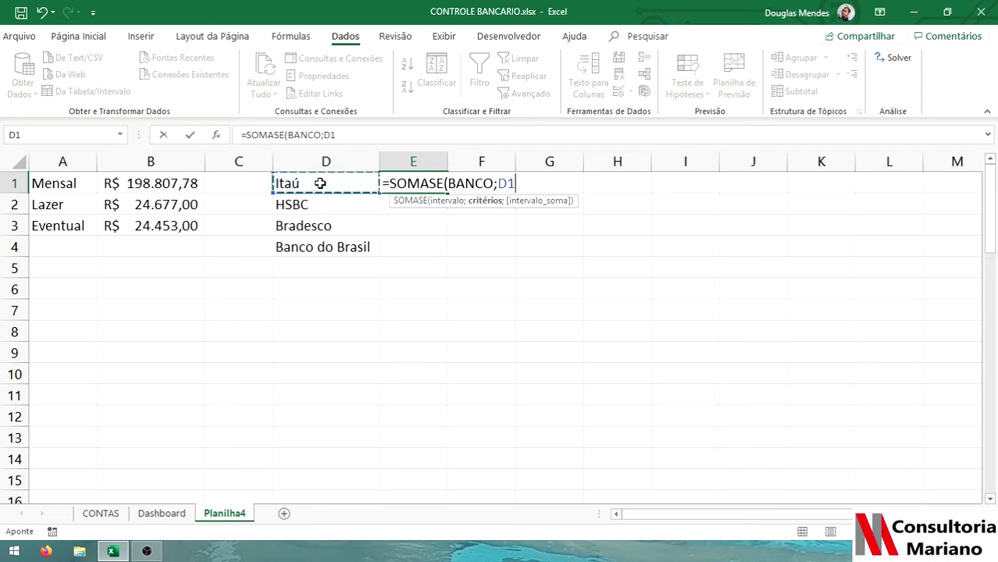
pyautogui.write(';')
pyautogui.write('VALOR')
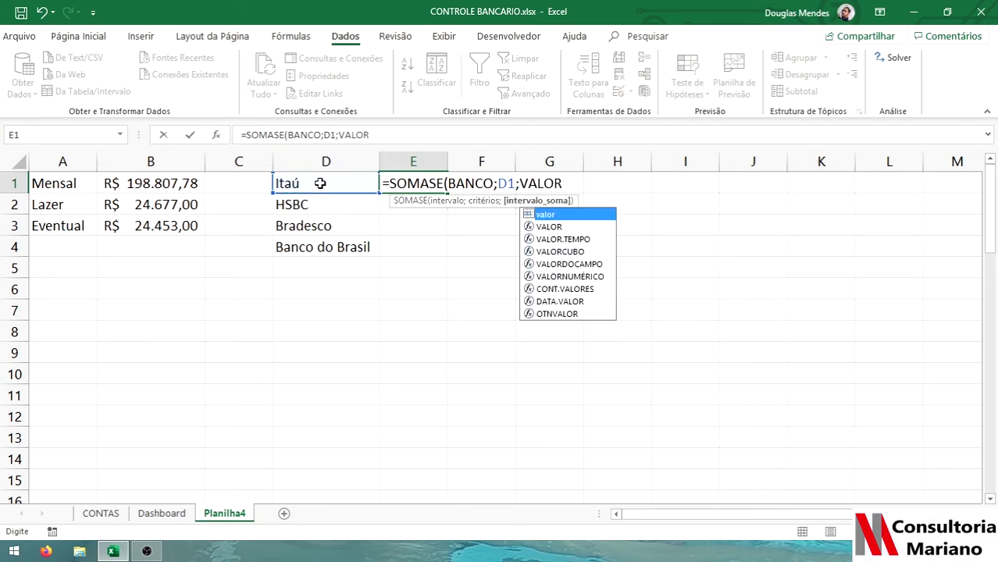
pyautogui.press('Return')
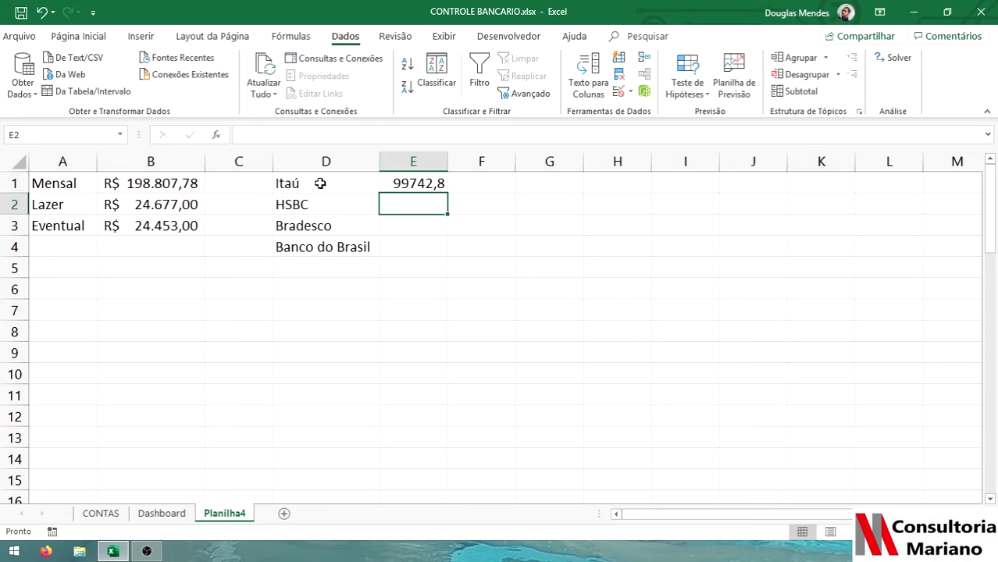
pyautogui.click(434, 179)
pyautogui.moveTo(446, 195); pyautogui.dragTo(439, 251)
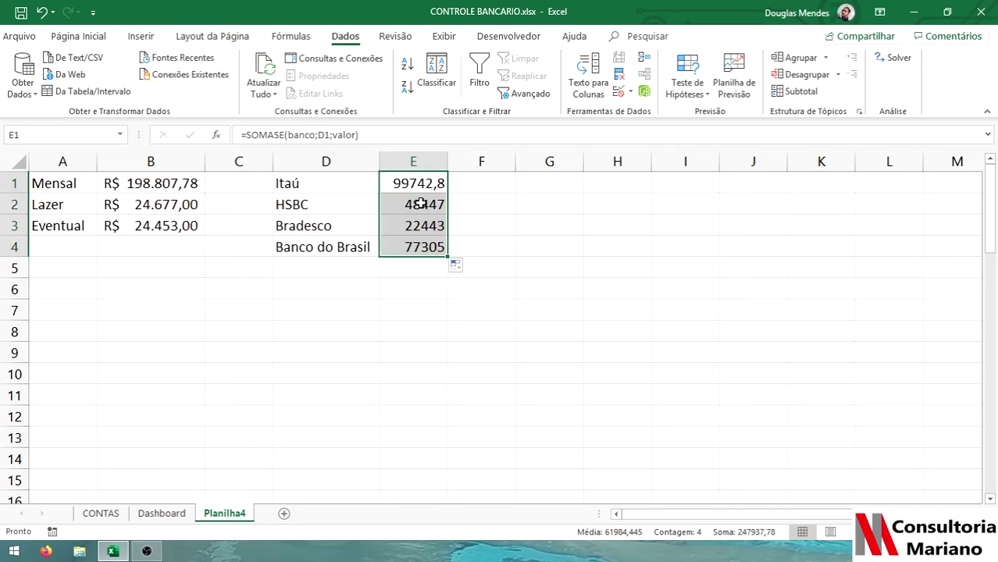
# Inspect the SOMASE formulas in cells E2 and E3 to check which criterion cell each one uses.
pyautogui.doubleClick(409, 206)
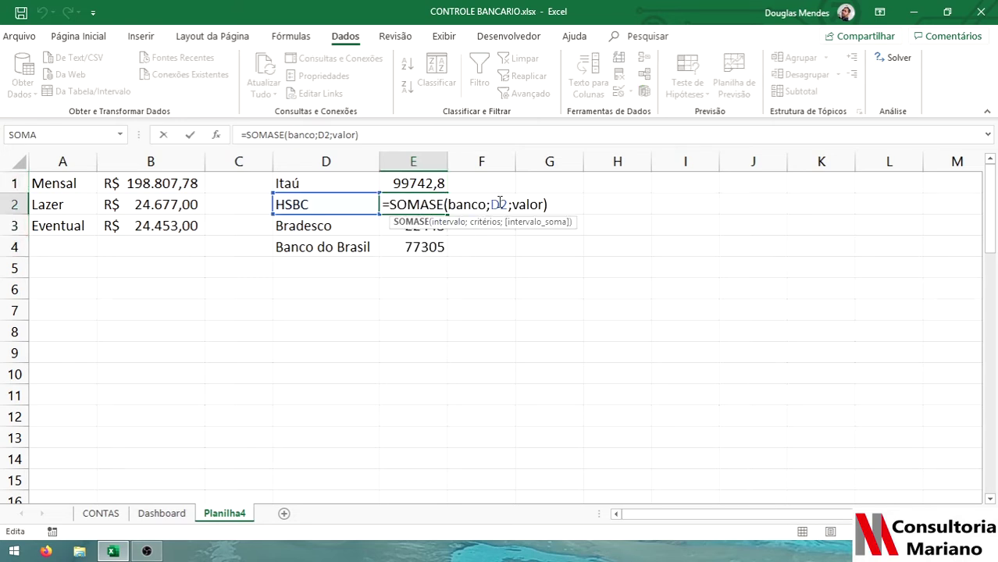
pyautogui.press('Return')
pyautogui.doubleClick(432, 225)
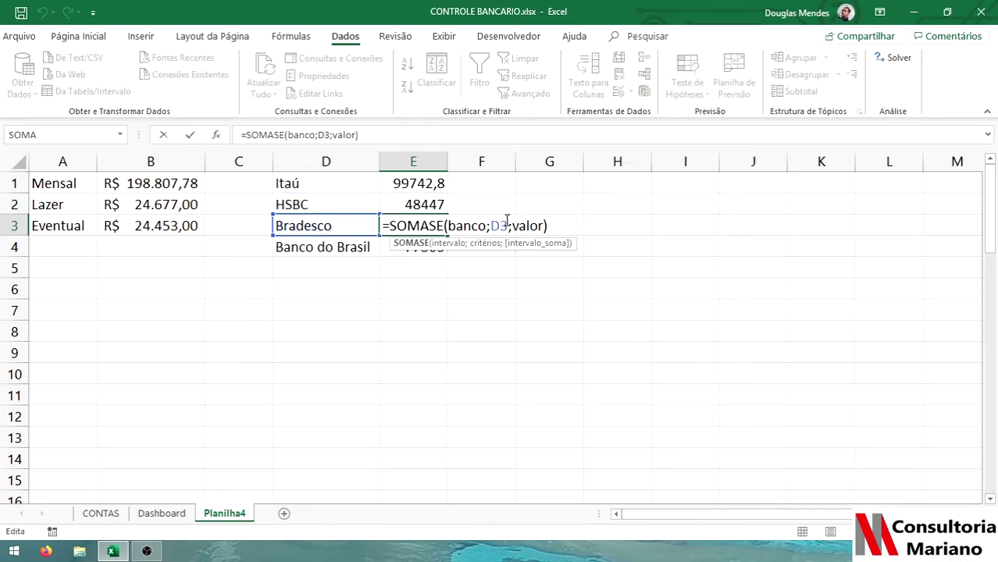
pyautogui.press('Return')
# Format the bank totals in cells E1 to E4 in the Contábil currency format.
pyautogui.moveTo(437, 187); pyautogui.dragTo(419, 245)
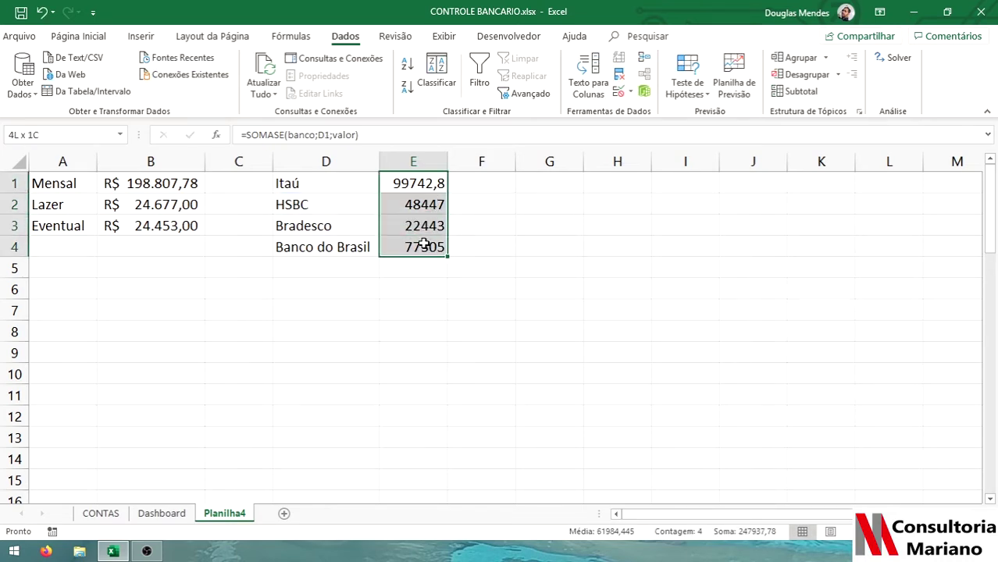
pyautogui.click(86, 36)
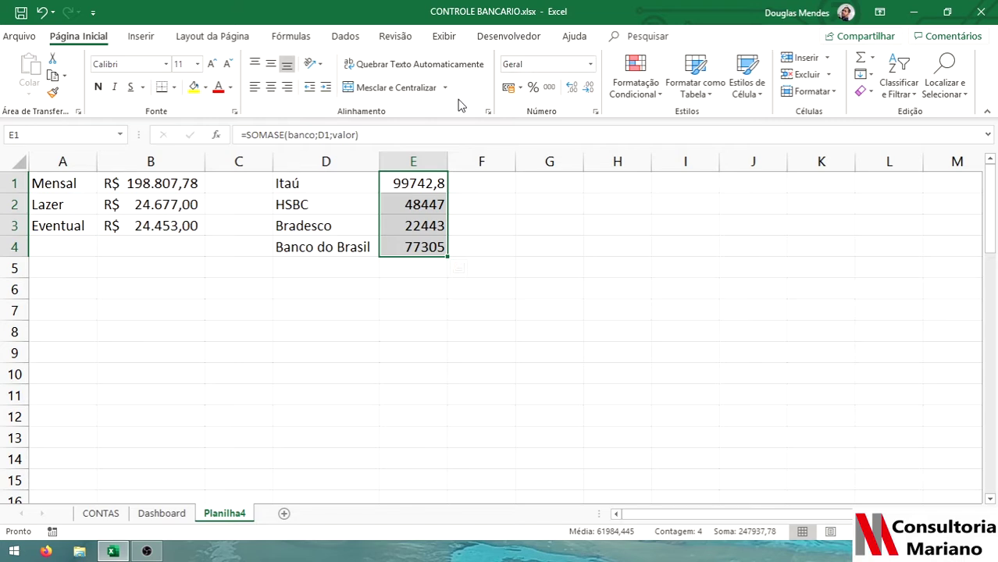
pyautogui.click(507, 89)
pyautogui.click(486, 204)
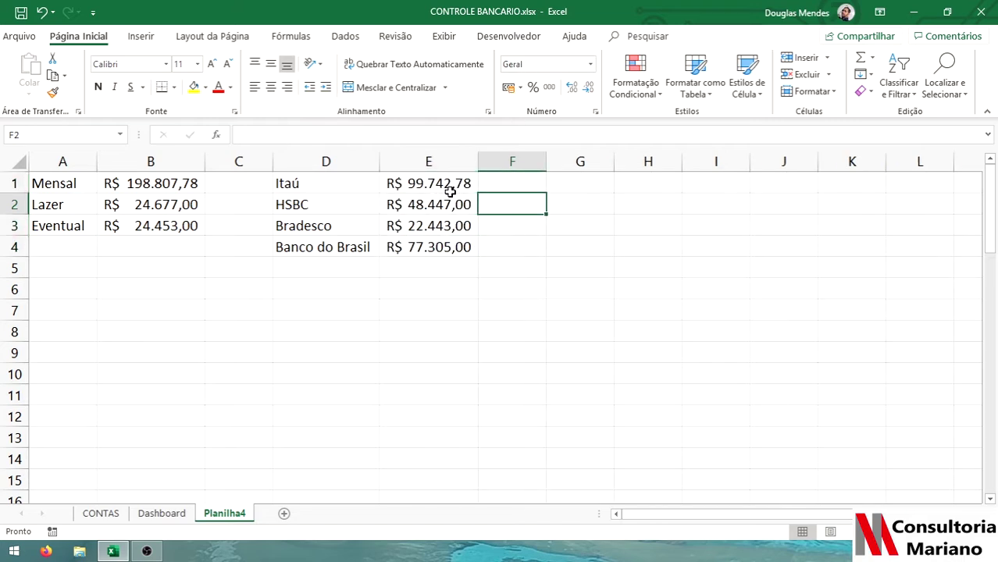
pyautogui.click(406, 185)
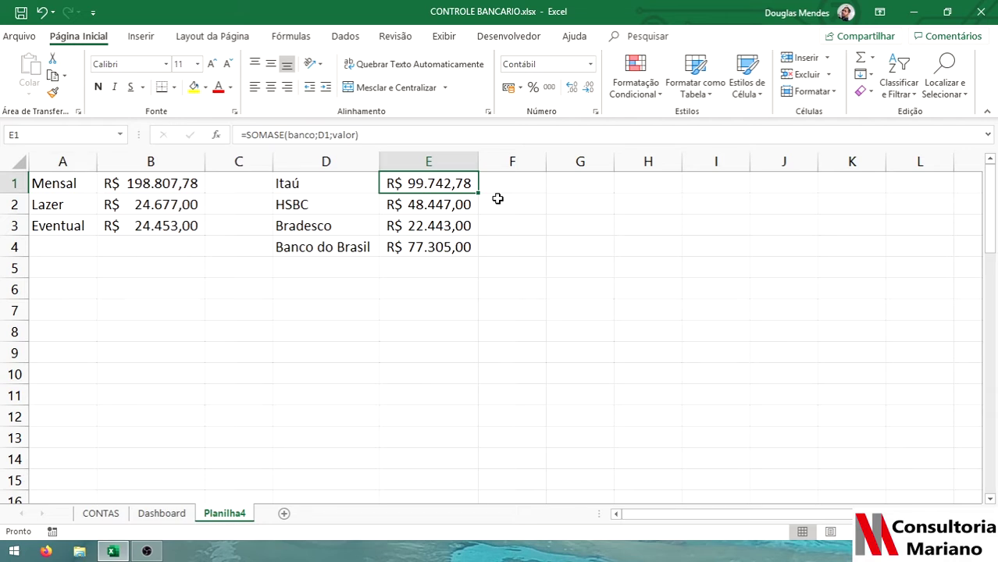
# Enter the formula =SOMA(VALOR) in cell F1 and glance at the source data in CONTAS.
pyautogui.click(519, 187)
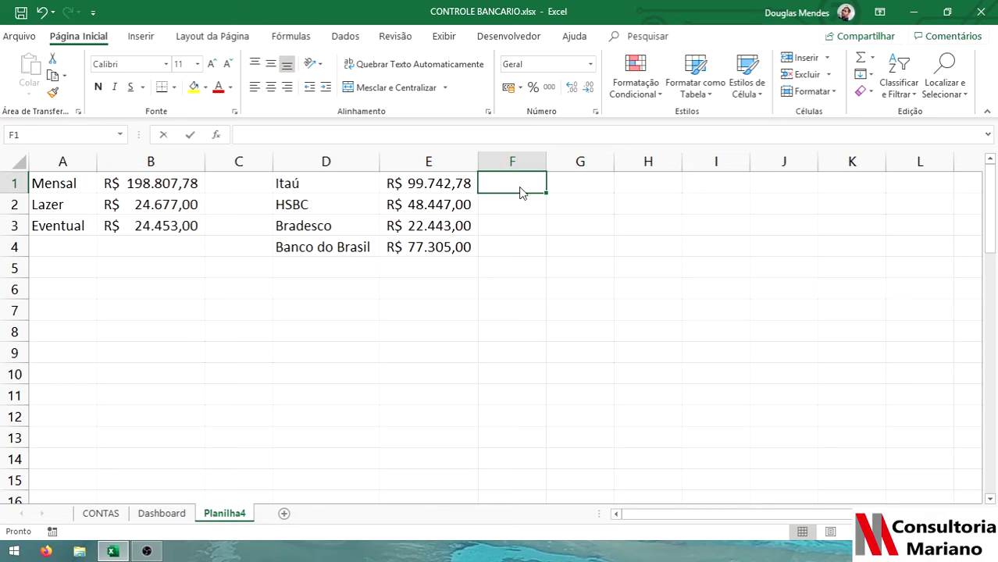
pyautogui.write('=SOMA(VALOR')
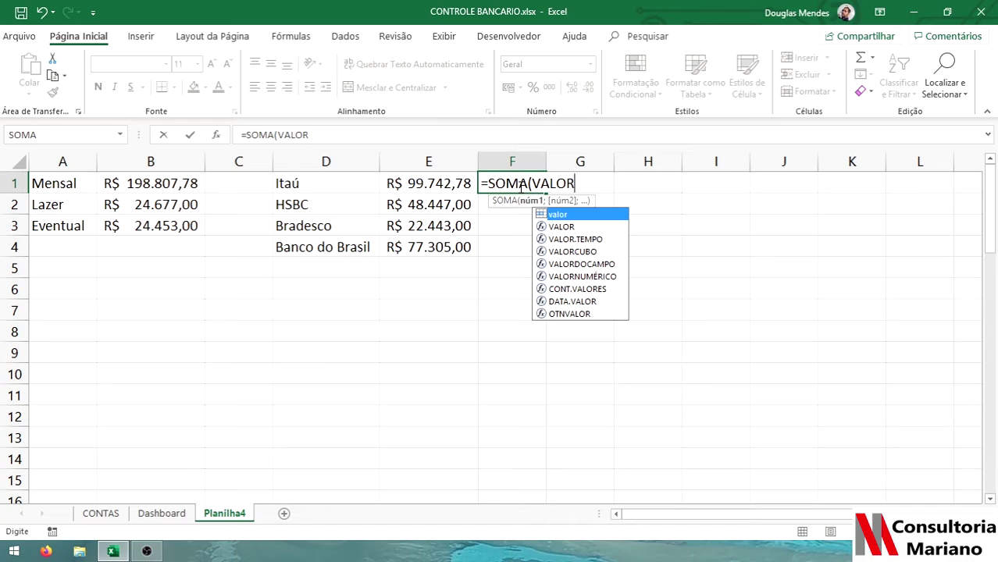
pyautogui.press('Return')
pyautogui.click(100, 512)
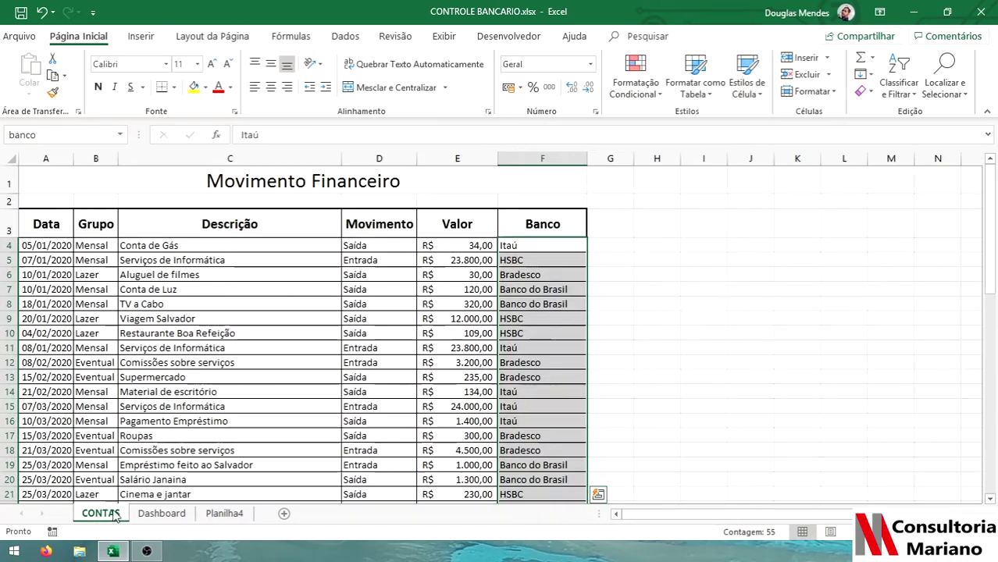
pyautogui.click(224, 513)
# Fill the SOMA formula from F1 down to F4 and format these cells as Contábil currency.
pyautogui.click(535, 189)
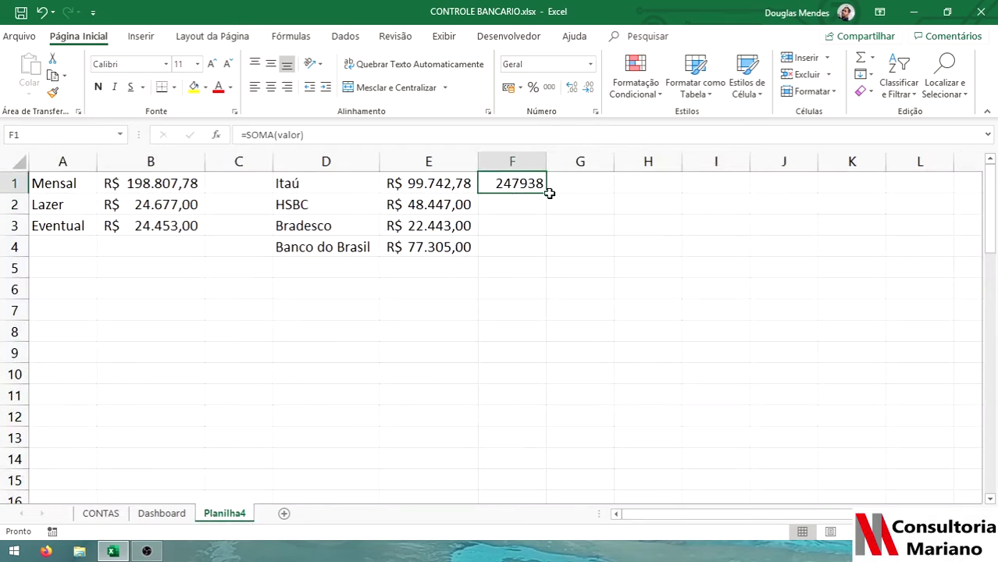
pyautogui.moveTo(544, 197); pyautogui.dragTo(547, 254)
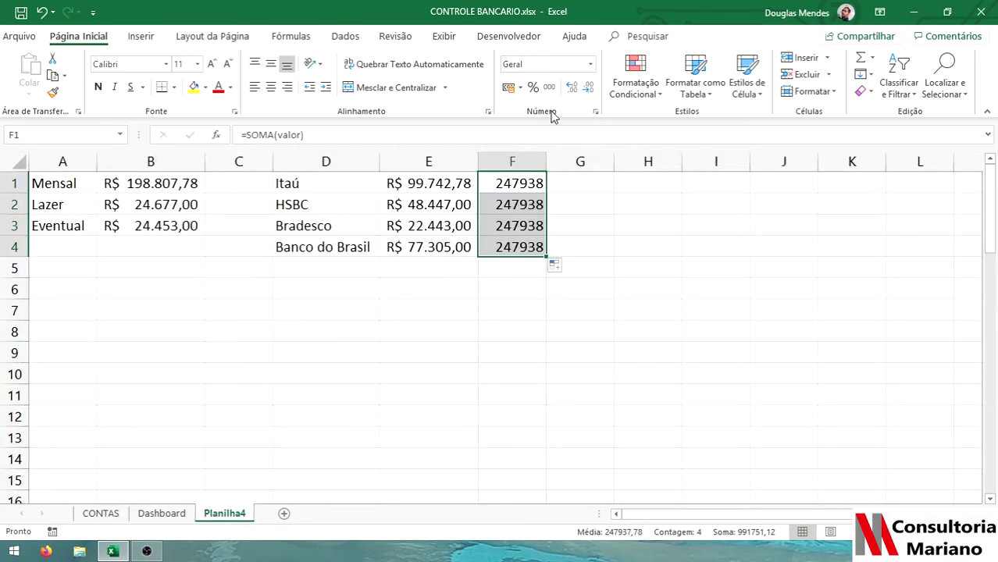
pyautogui.click(508, 86)
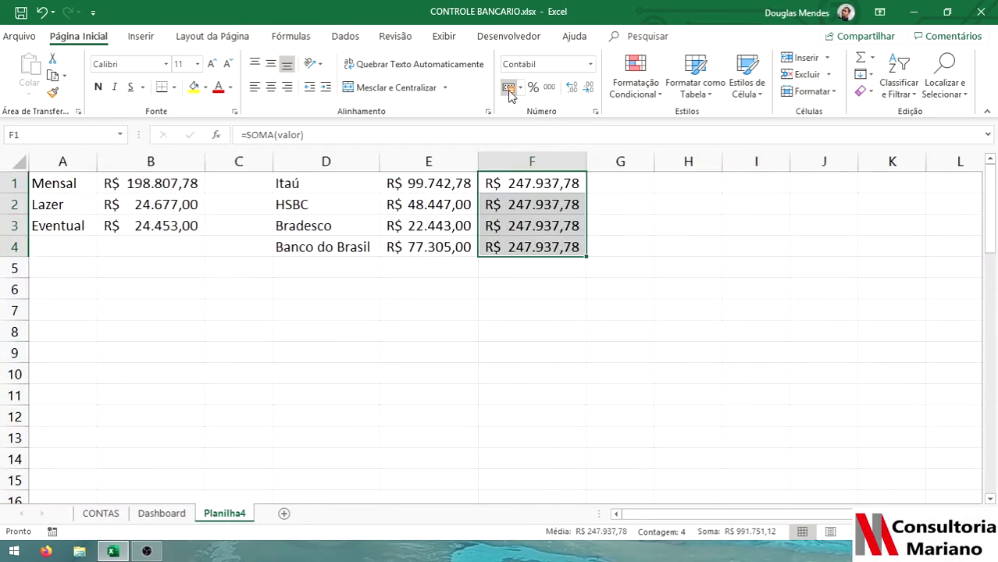
pyautogui.click(547, 206)
pyautogui.click(432, 182)
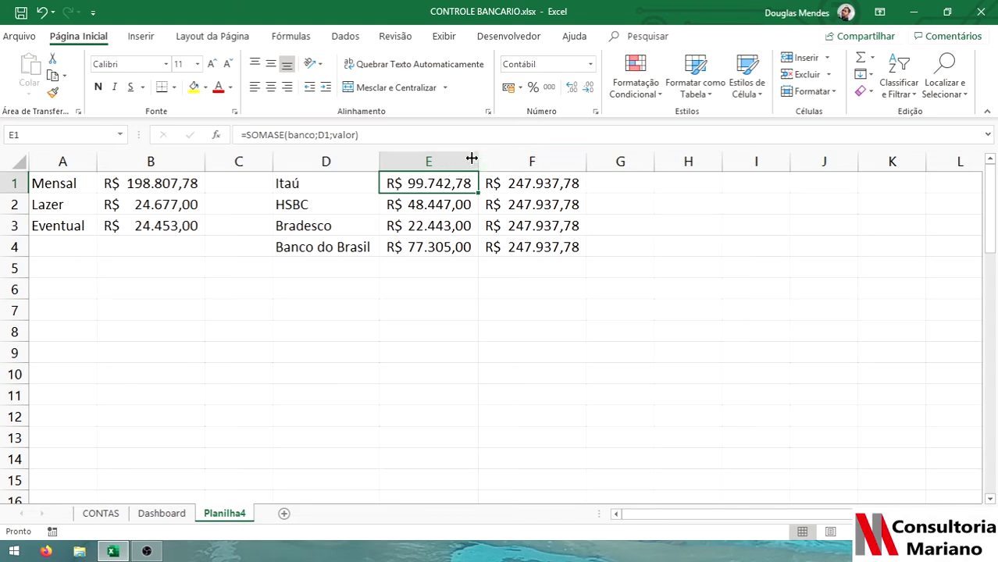
# Enter the formula =E1/F1 in cell G1 to calculate the Itaú share of the overall total.
pyautogui.click(614, 192)
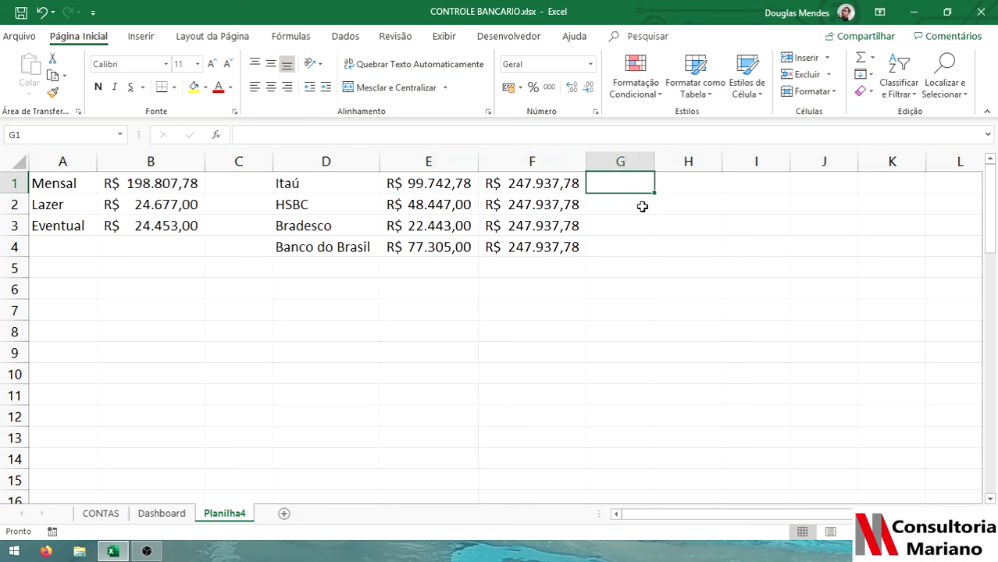
pyautogui.write('=')
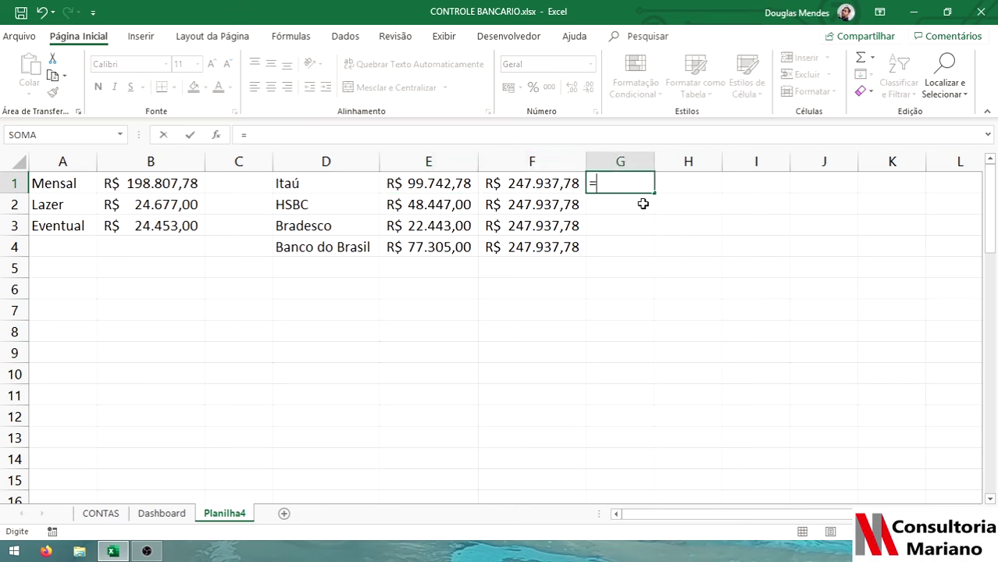
pyautogui.click(429, 182)
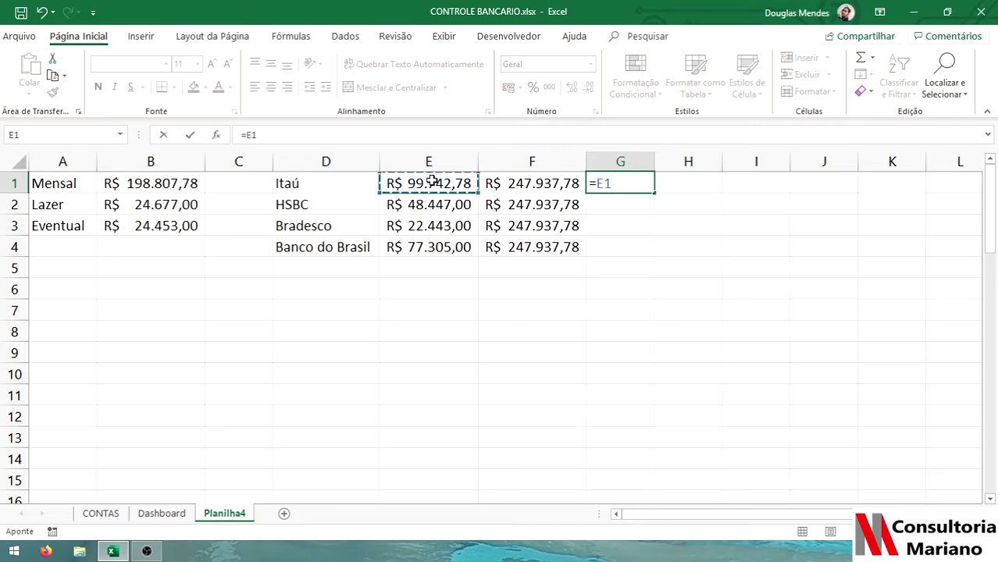
pyautogui.write('/')
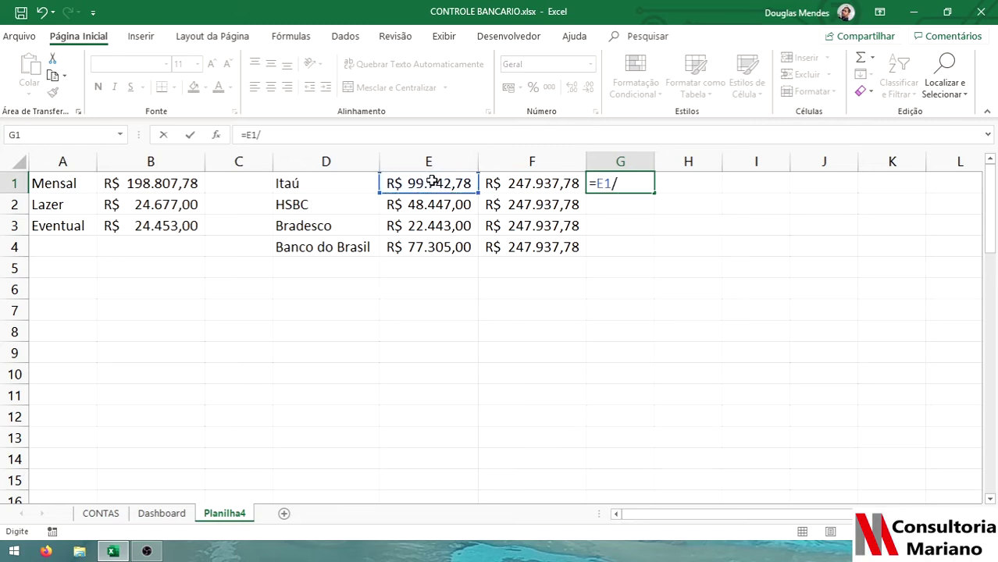
pyautogui.click(519, 180)
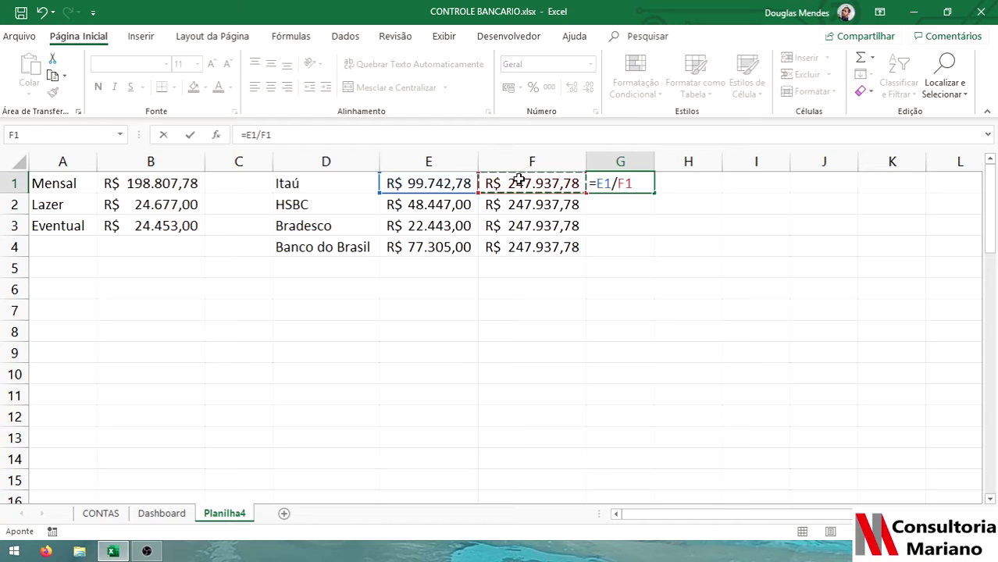
pyautogui.press('Return')
# Format cell G1 as a percentage and fill its formula down to G4.
pyautogui.click(638, 186)
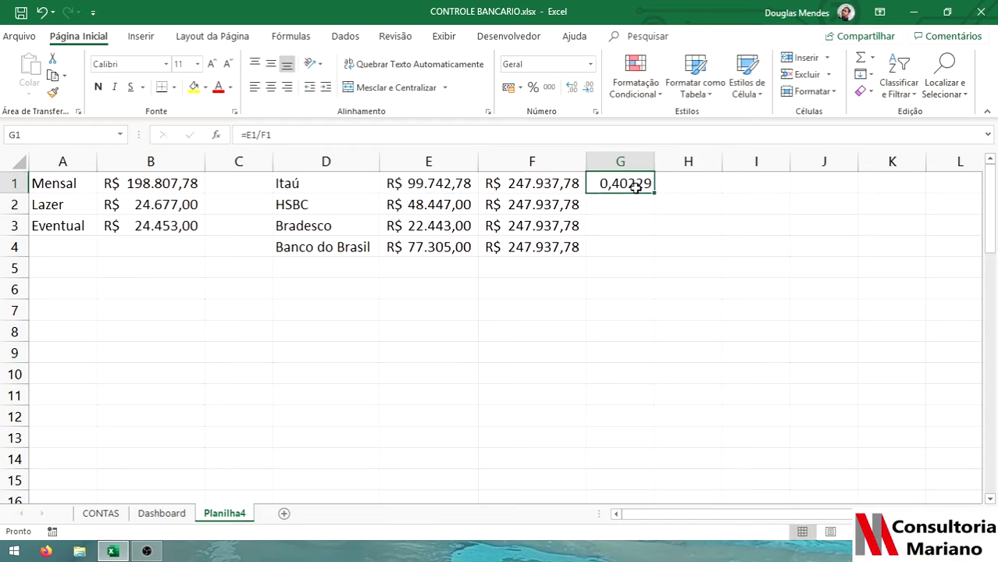
pyautogui.click(532, 88)
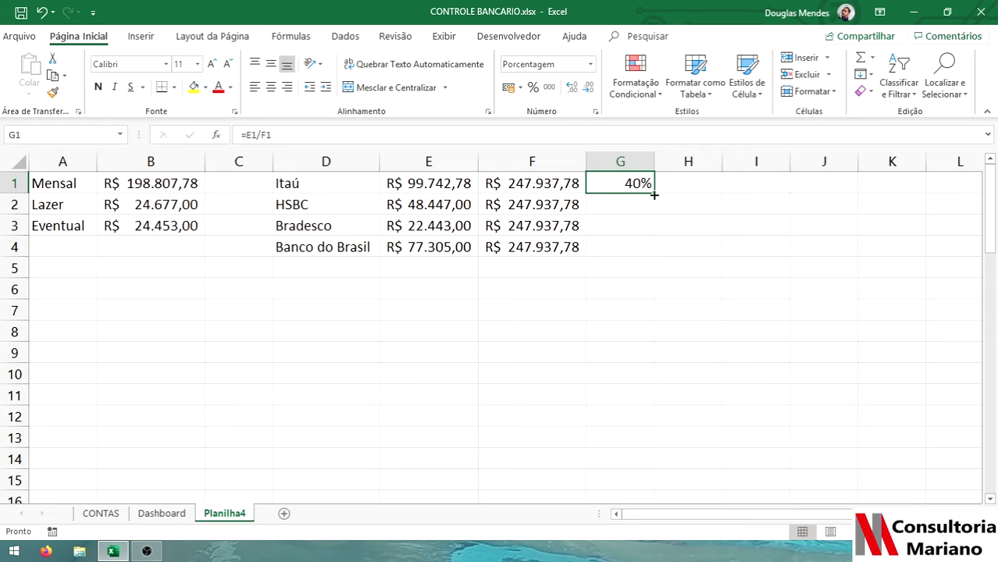
pyautogui.moveTo(654, 195); pyautogui.dragTo(647, 251)
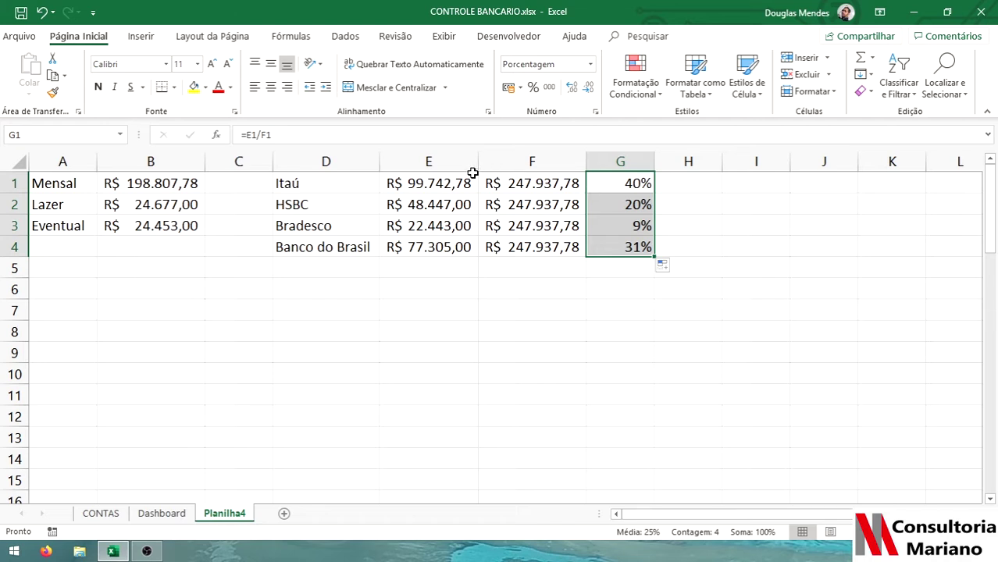
# Compare each bank's total in column E with its percentage share in cells G1 to G4.
pyautogui.click(451, 183)
pyautogui.click(613, 183)
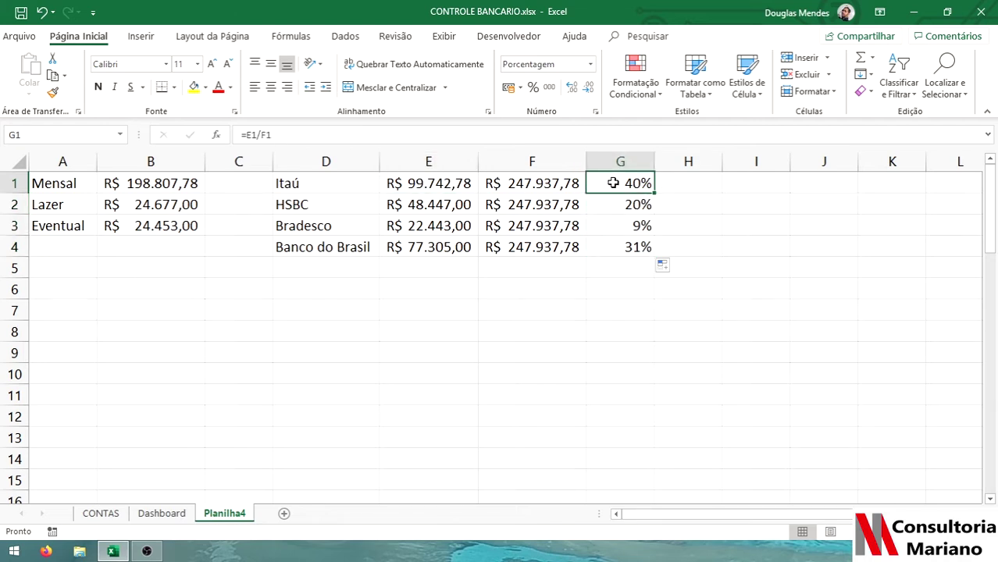
pyautogui.click(434, 202)
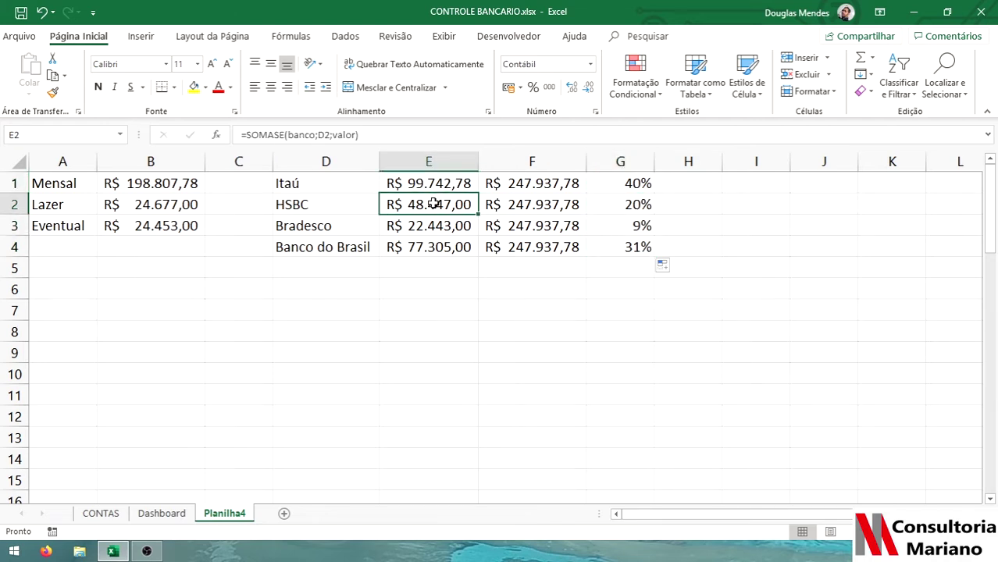
pyautogui.click(608, 204)
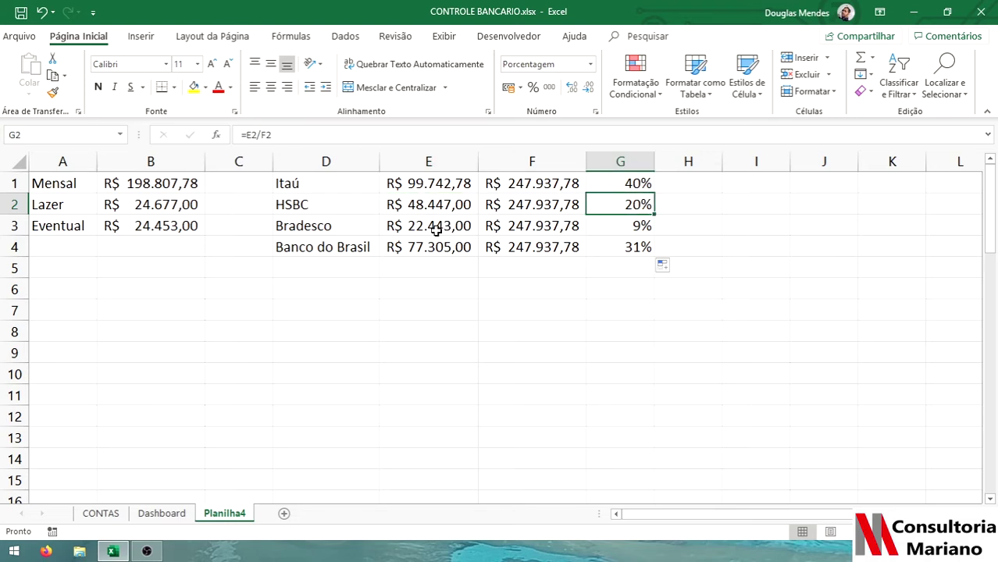
pyautogui.click(437, 227)
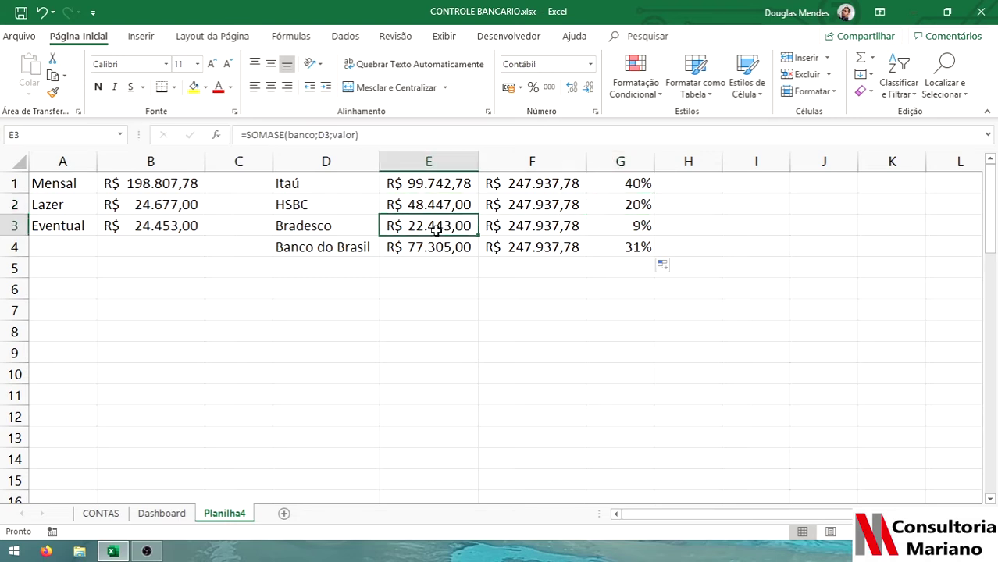
pyautogui.click(638, 249)
pyautogui.moveTo(639, 181); pyautogui.dragTo(638, 248)
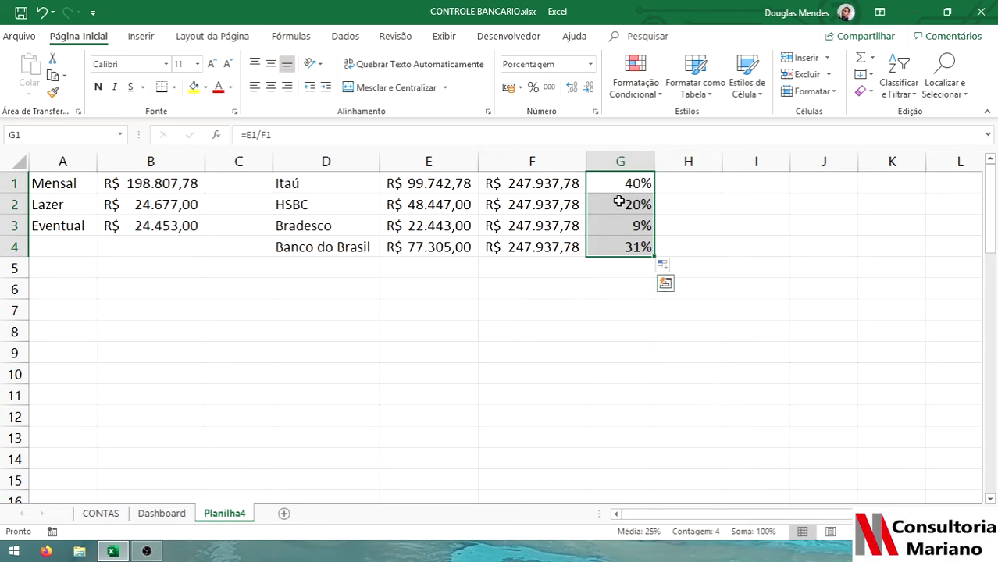
pyautogui.click(674, 189)
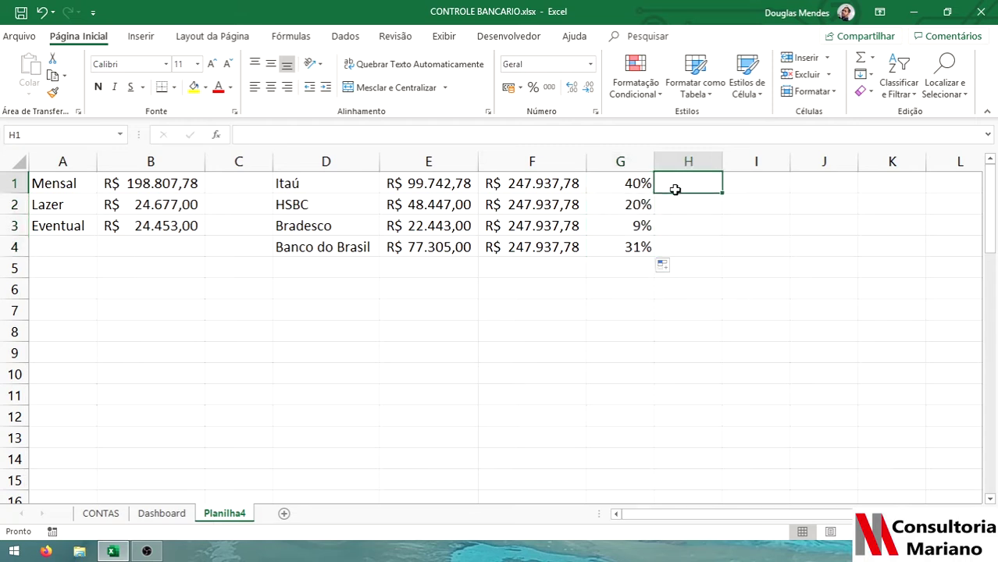
# Switch cell G1 to the Geral number format to view its share as a decimal.
pyautogui.click(621, 185)
pyautogui.click(590, 64)
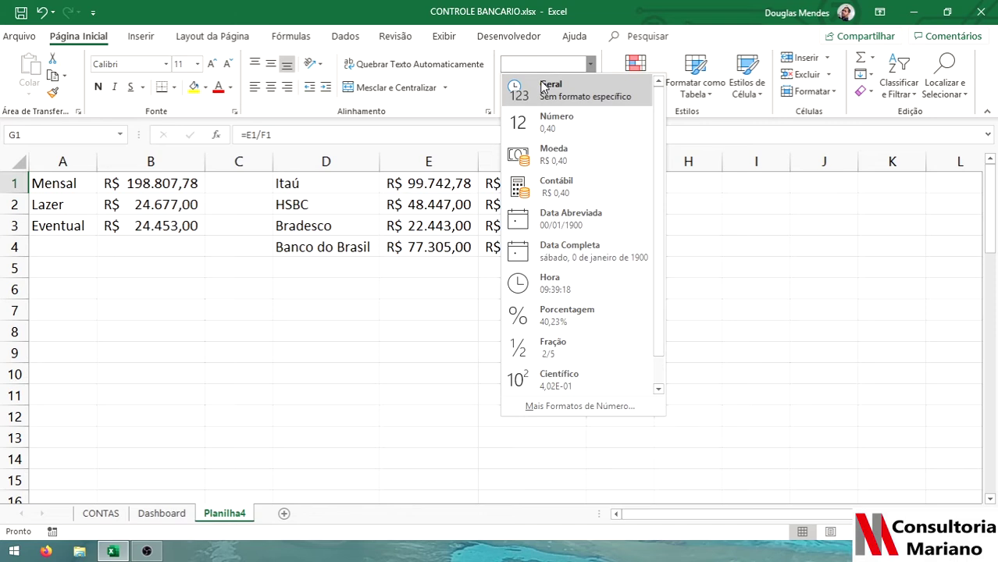
pyautogui.click(544, 88)
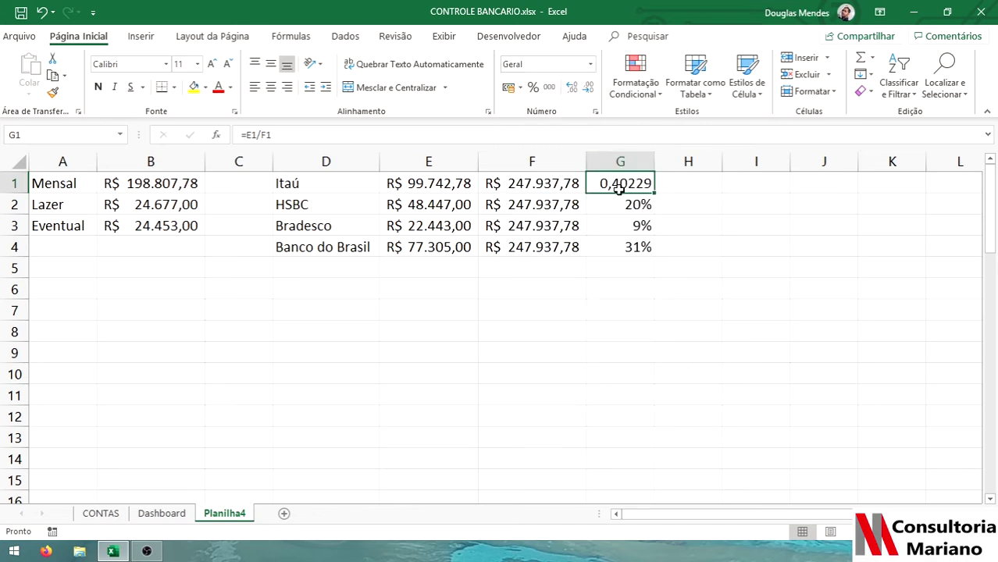
# Enter the formula =1-G1 in cell H1 to calculate the remaining share.
pyautogui.click(679, 188)
pyautogui.write('=')
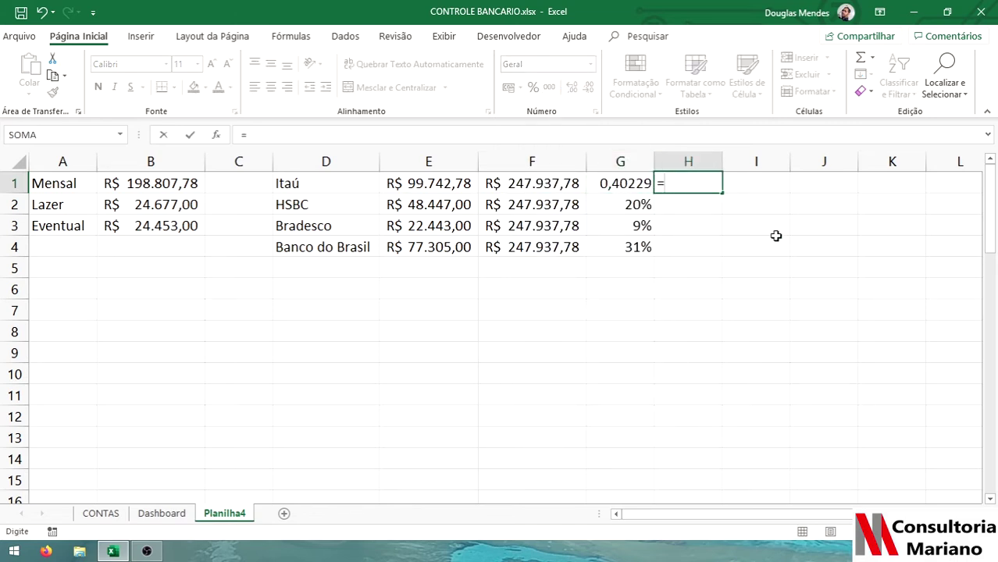
pyautogui.write('1-')
pyautogui.click(607, 181)
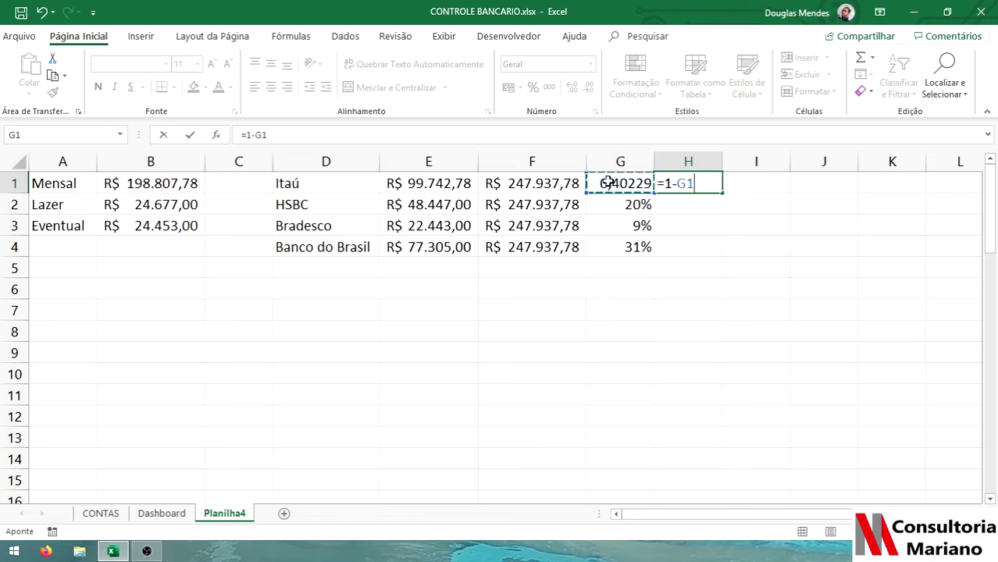
pyautogui.press('Return')
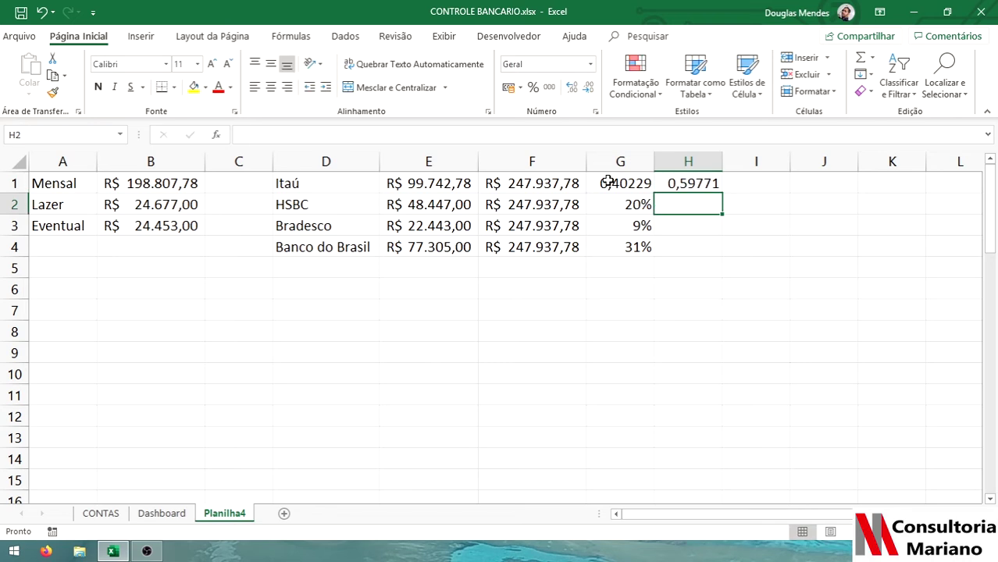
# Format cells G1 and H1 as percentages and fill the H1 formula down to H4.
pyautogui.click(608, 181)
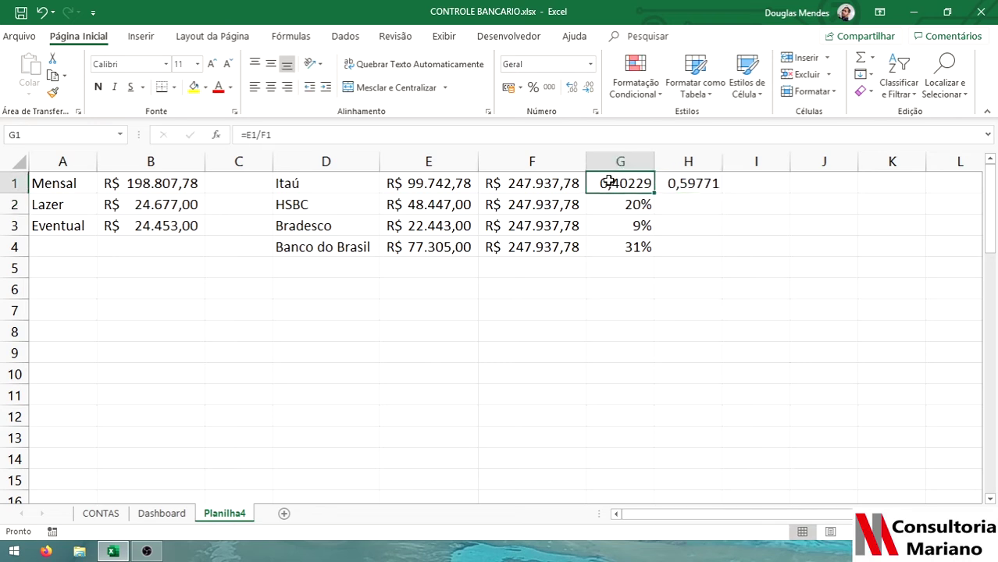
pyautogui.click(532, 87)
pyautogui.click(692, 187)
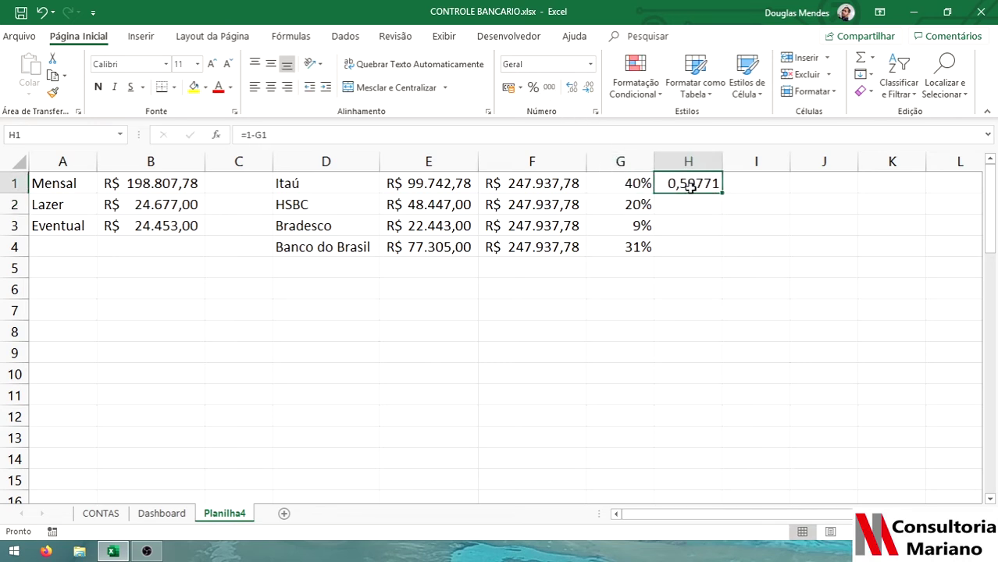
pyautogui.click(532, 87)
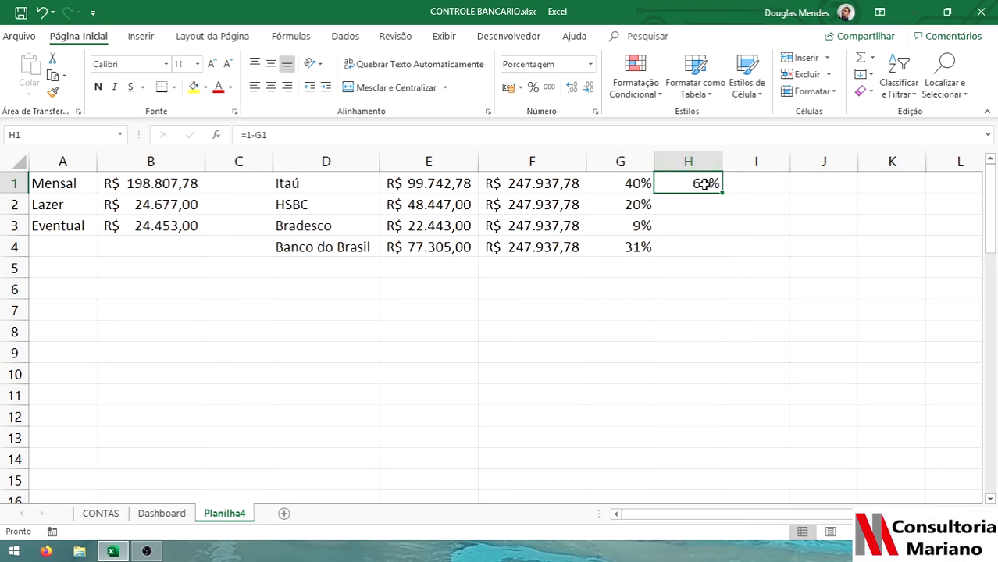
pyautogui.moveTo(722, 194); pyautogui.dragTo(716, 249)
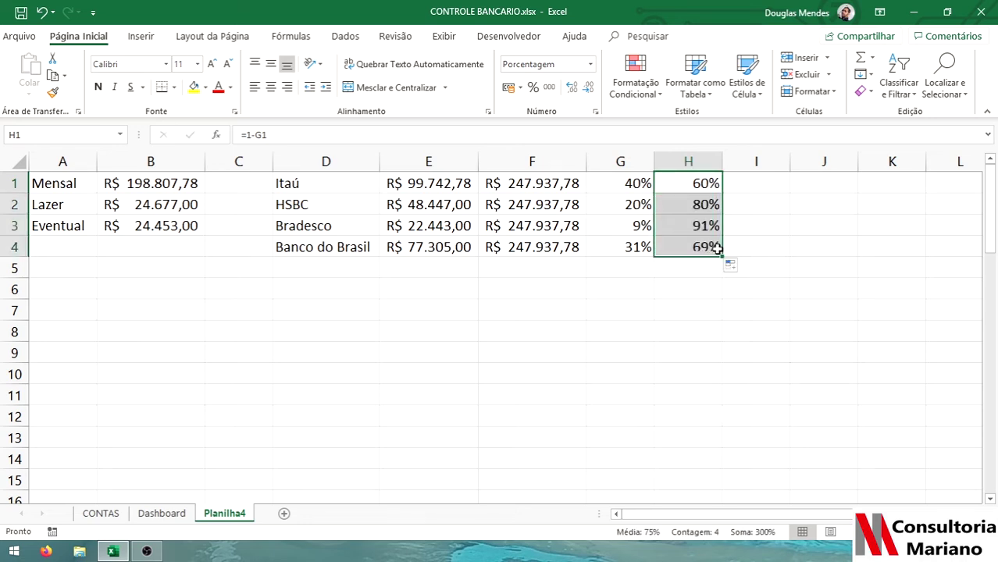
pyautogui.click(615, 295)
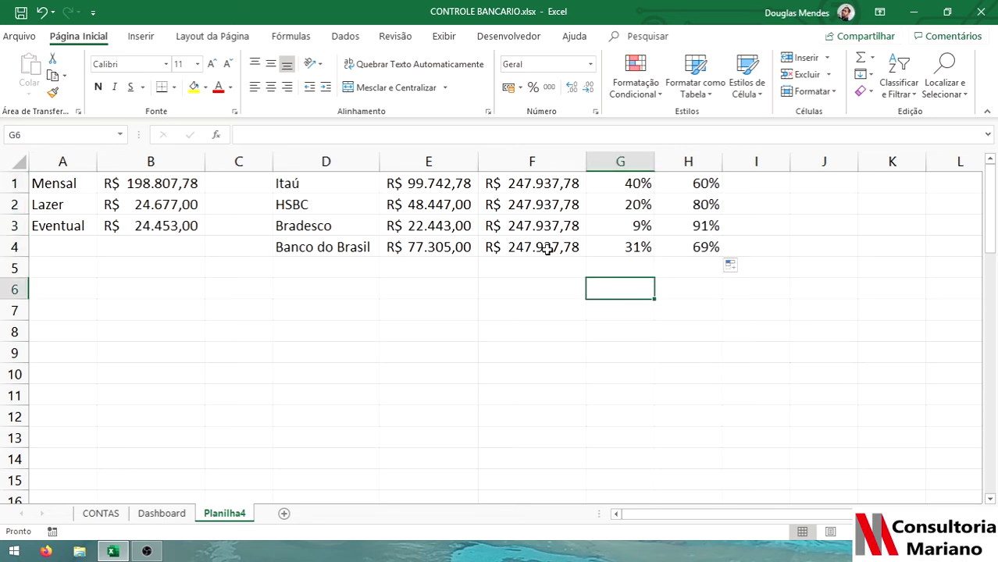
pyautogui.moveTo(72, 178); pyautogui.dragTo(175, 226)
pyautogui.moveTo(344, 186); pyautogui.dragTo(714, 247)
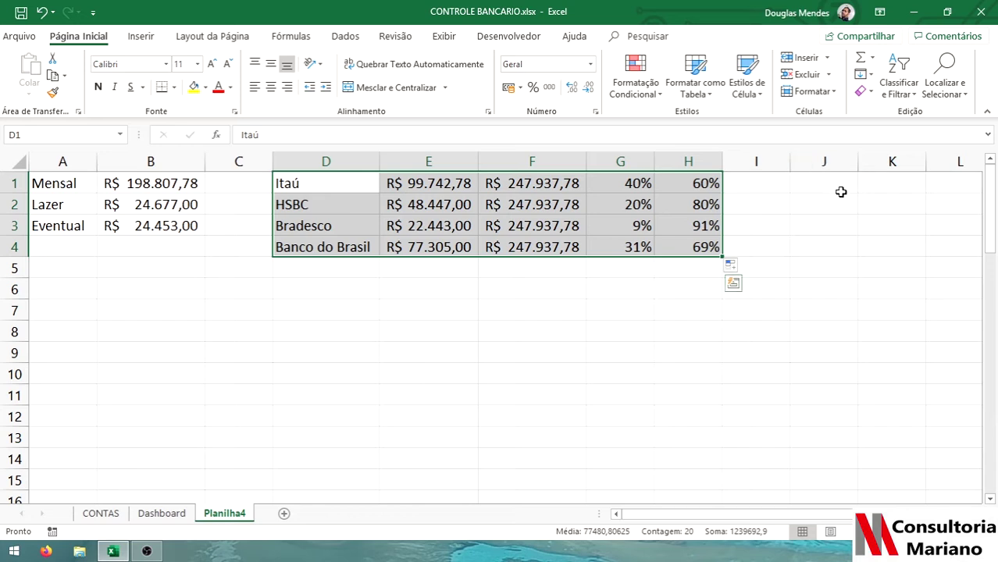
pyautogui.click(823, 190)
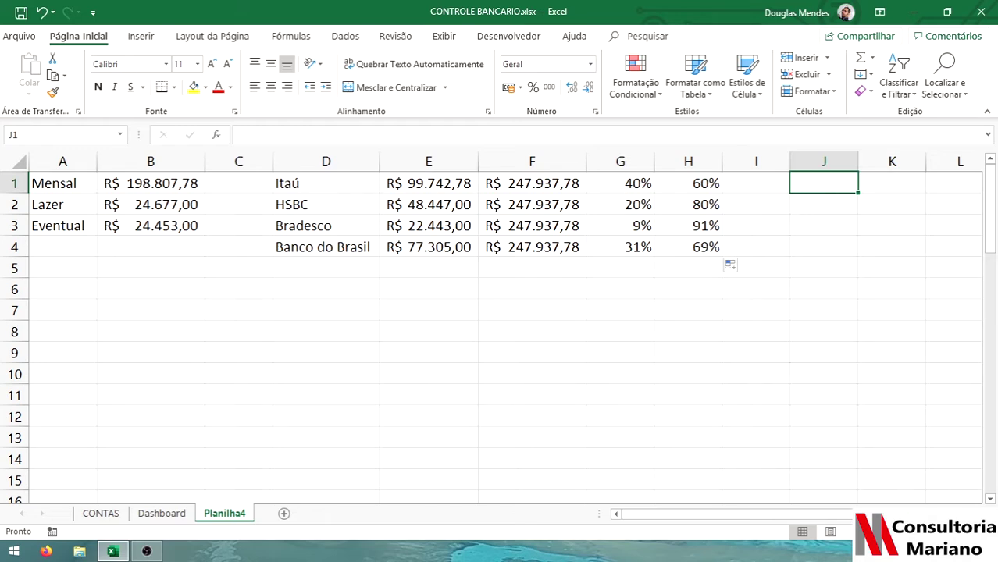
# Enter the formula =ÍNDICE(D1:D4;J1) in cell K1 to look up the bank name by the number in J1.
pyautogui.hscroll(2, 320, 205)
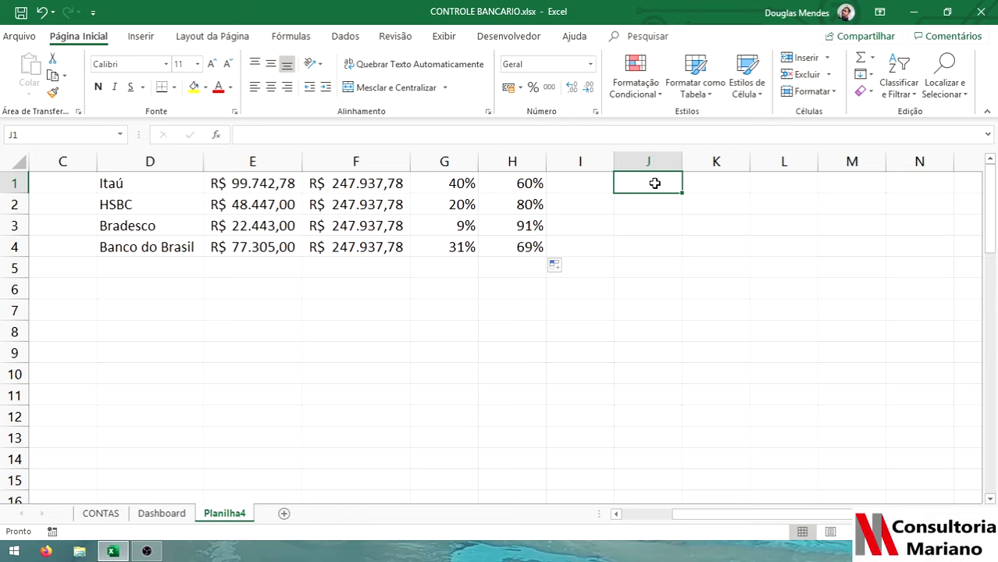
pyautogui.click(700, 182)
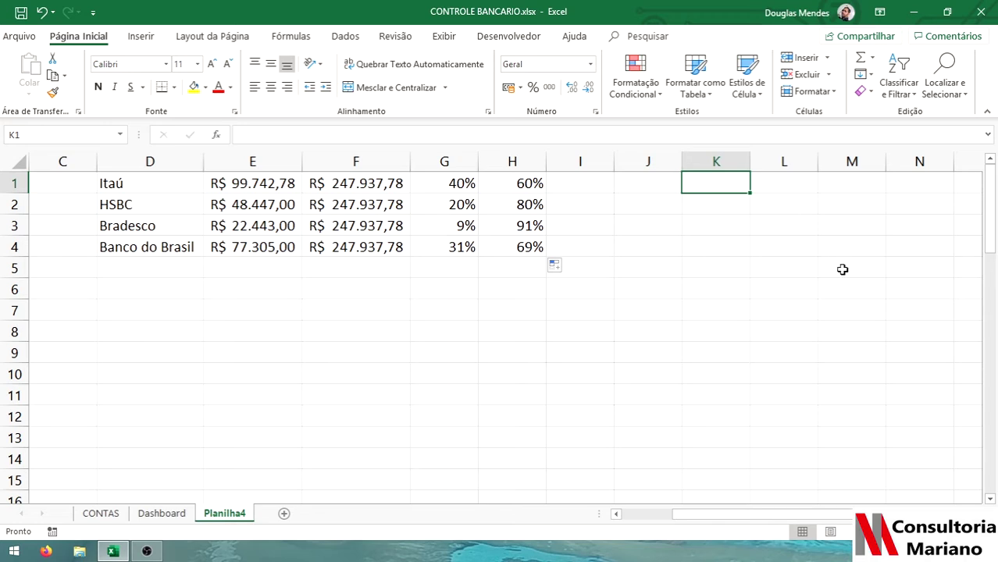
pyautogui.write('=ÍNDI')
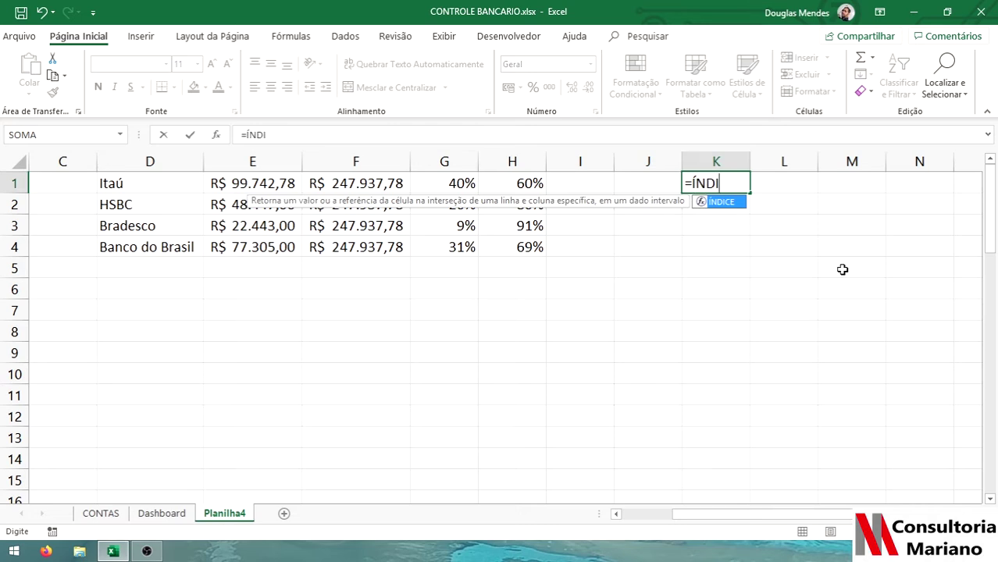
pyautogui.press('Tab')
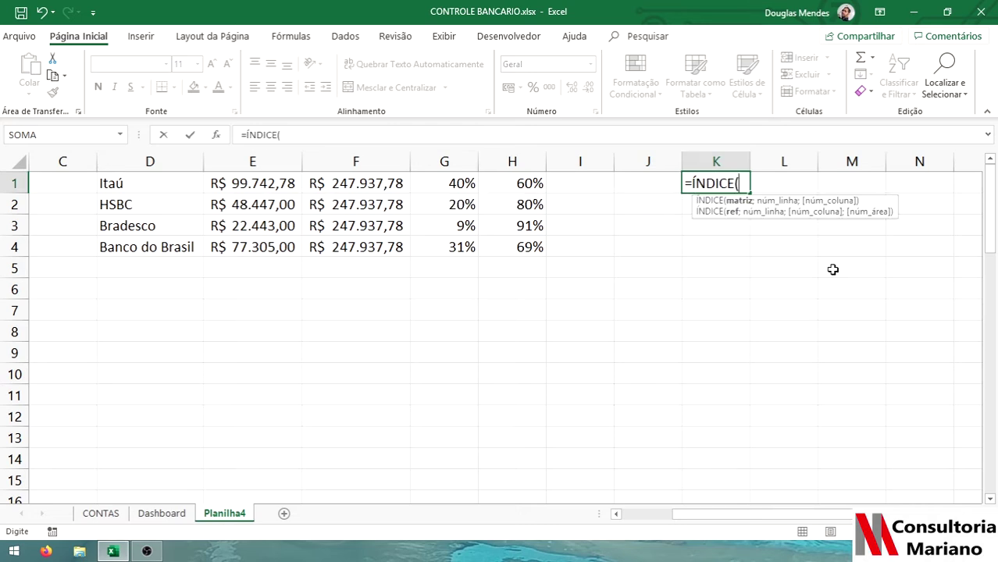
pyautogui.moveTo(147, 188); pyautogui.dragTo(146, 249)
pyautogui.write(';')
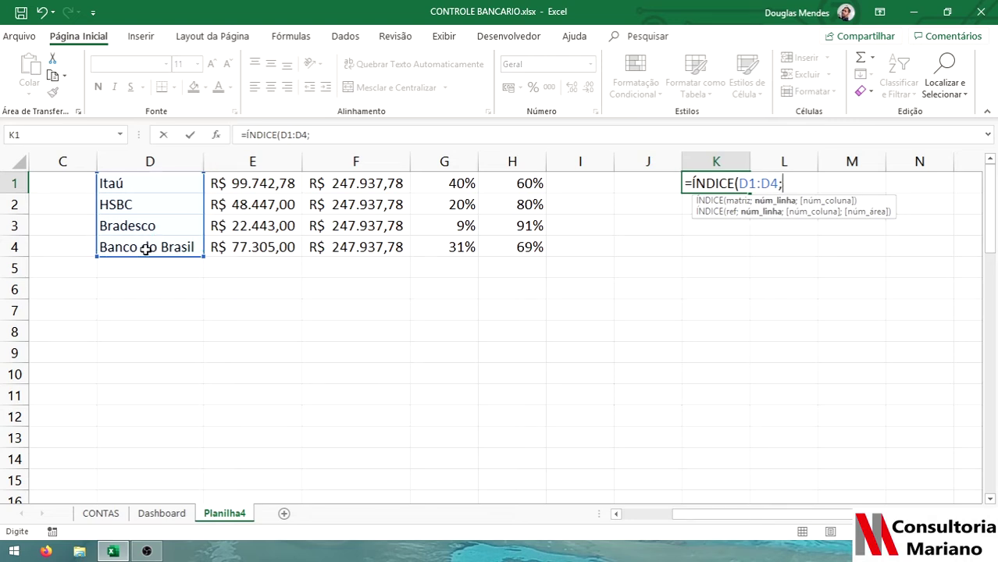
pyautogui.click(645, 182)
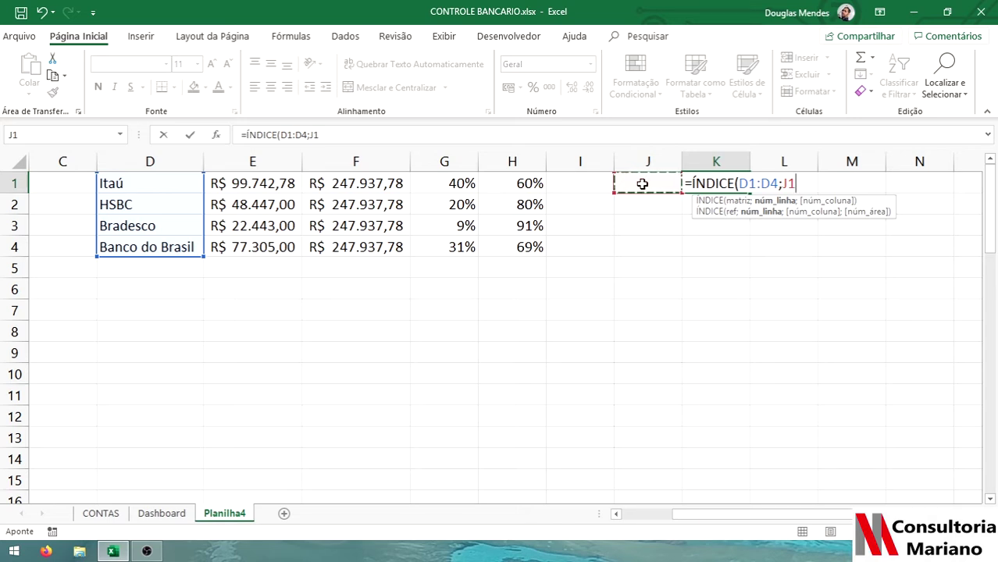
pyautogui.write(')')
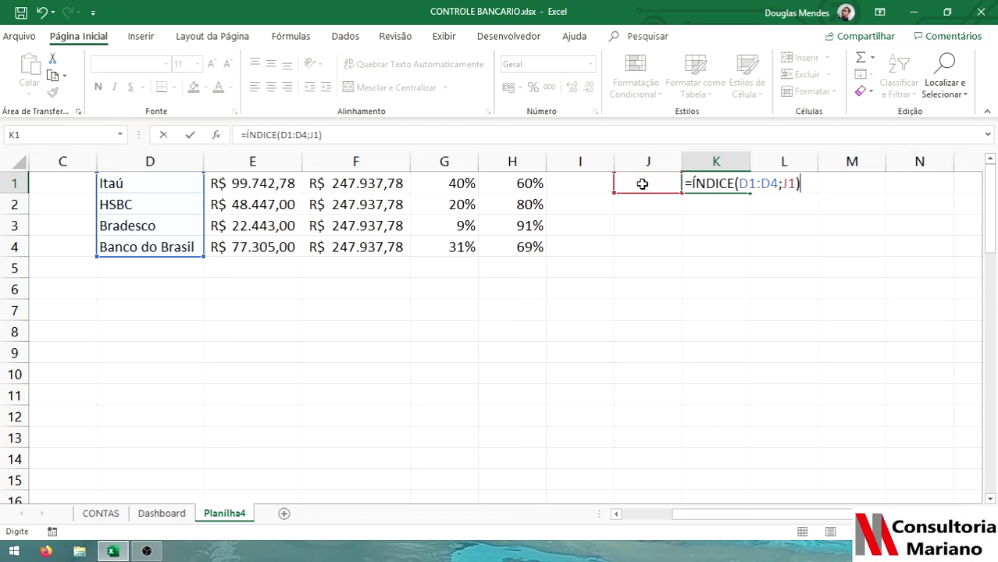
pyautogui.press('Return')
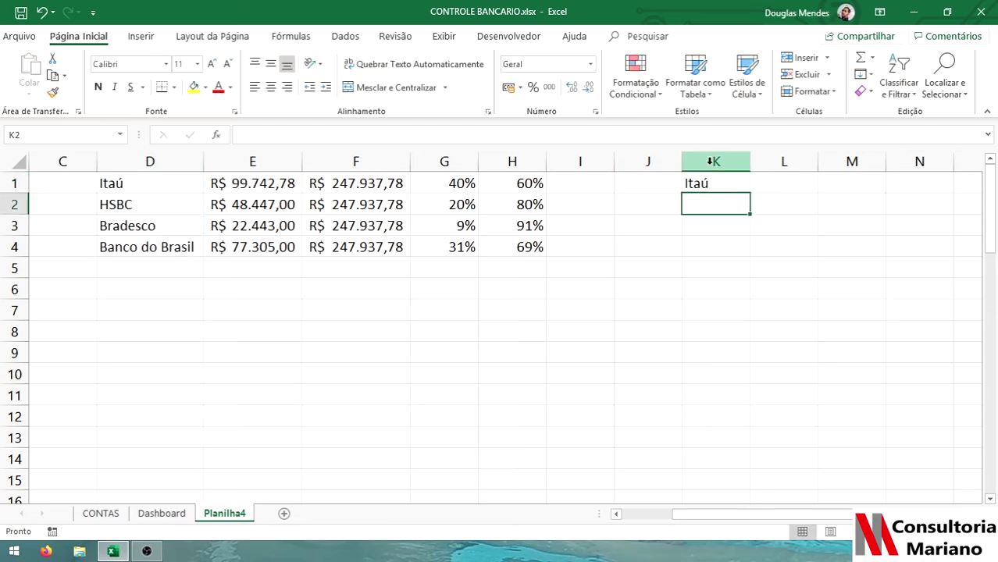
pyautogui.click(774, 187)
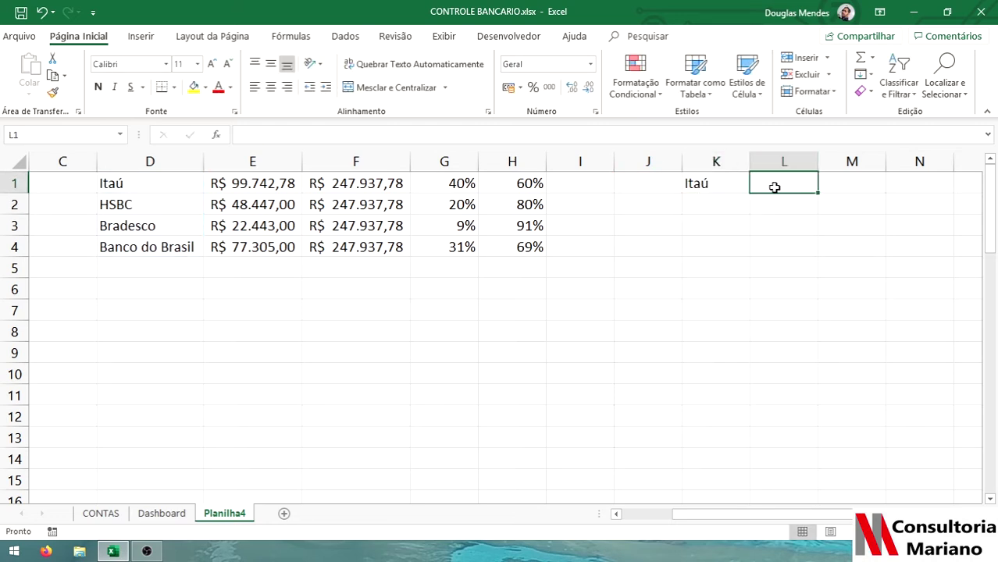
# Enter the formula =SOMASE(banco;K1;valor) in cell L1 to total the amounts for the bank in K1.
pyautogui.write('=SOMA')
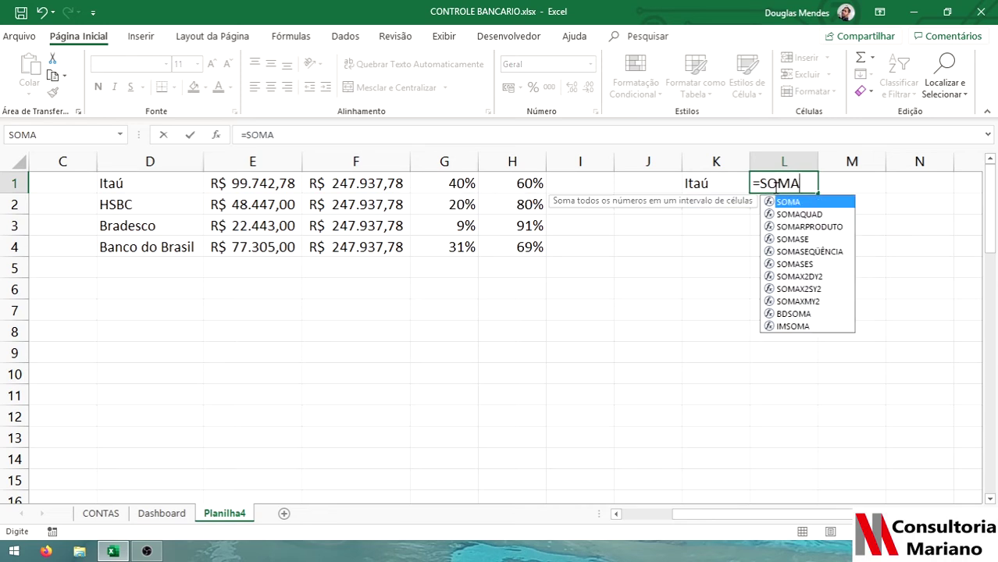
pyautogui.write('S')
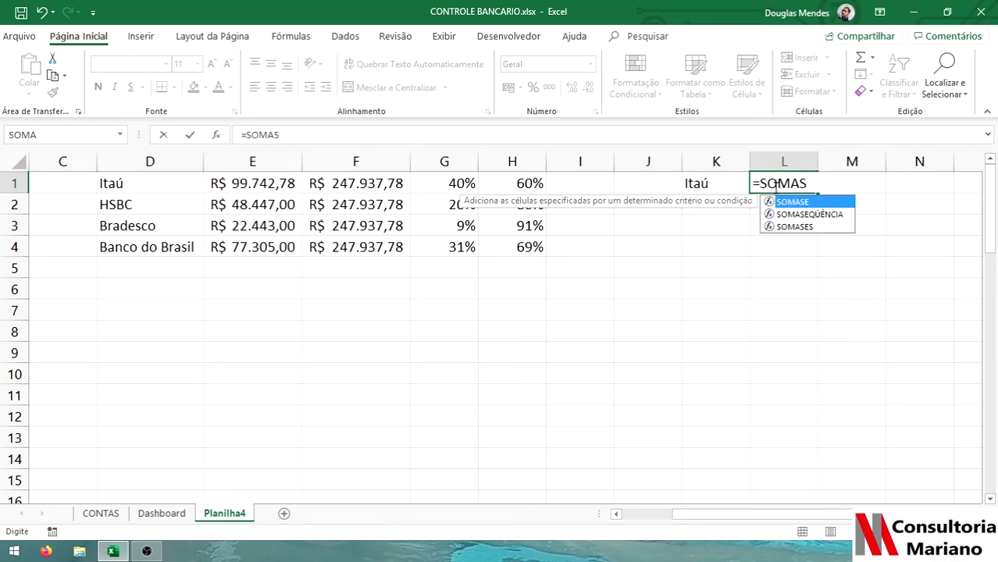
pyautogui.press('Tab')
pyautogui.write('banco;')
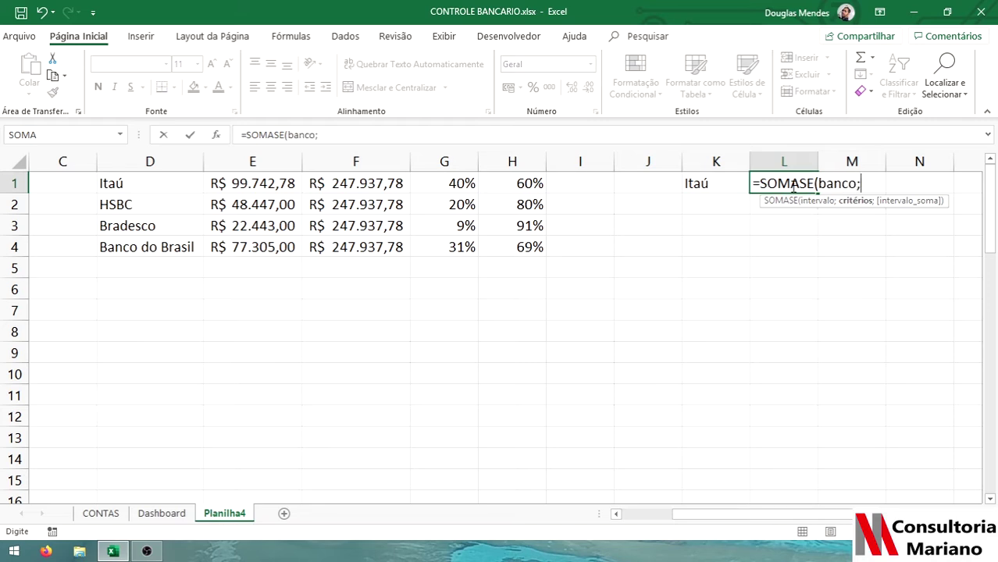
pyautogui.click(707, 181)
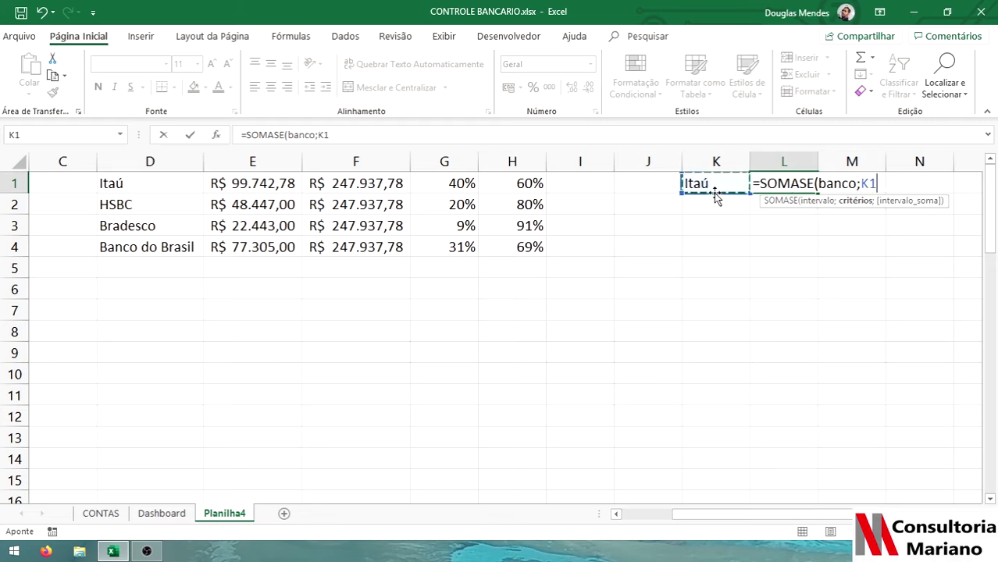
pyautogui.write(';VALO')
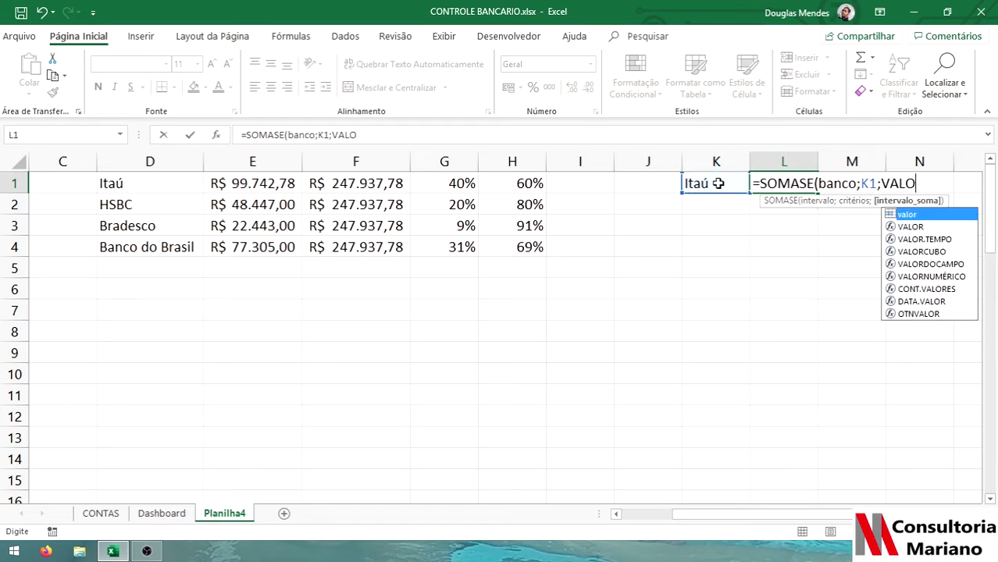
pyautogui.write('R)')
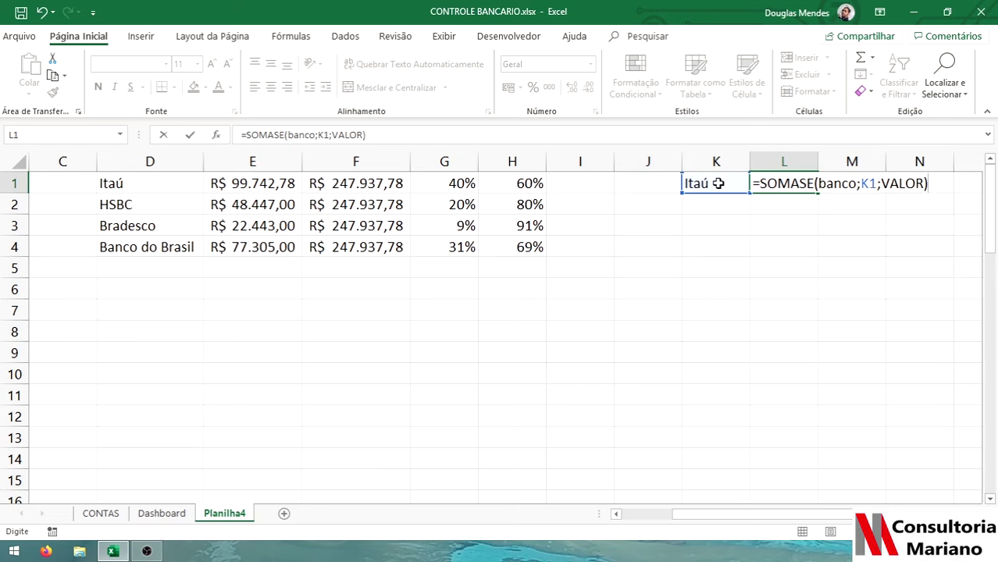
pyautogui.press('Return')
pyautogui.click(702, 227)
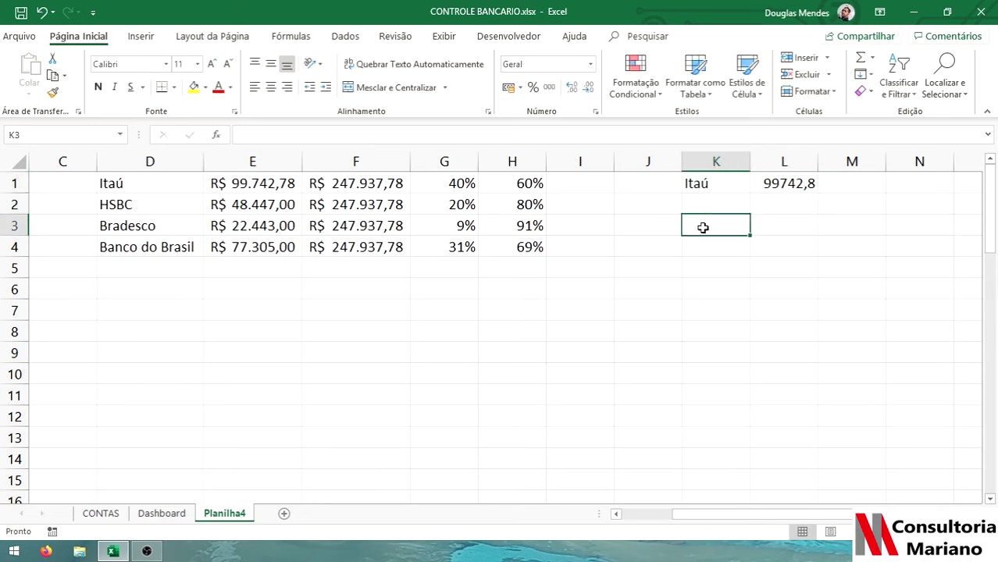
pyautogui.write('=')
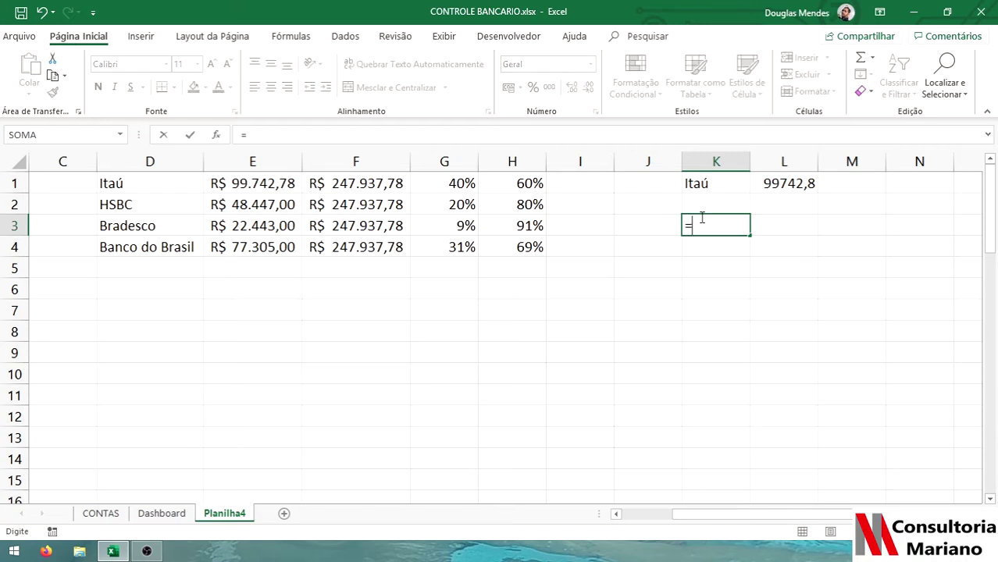
pyautogui.write('IN')
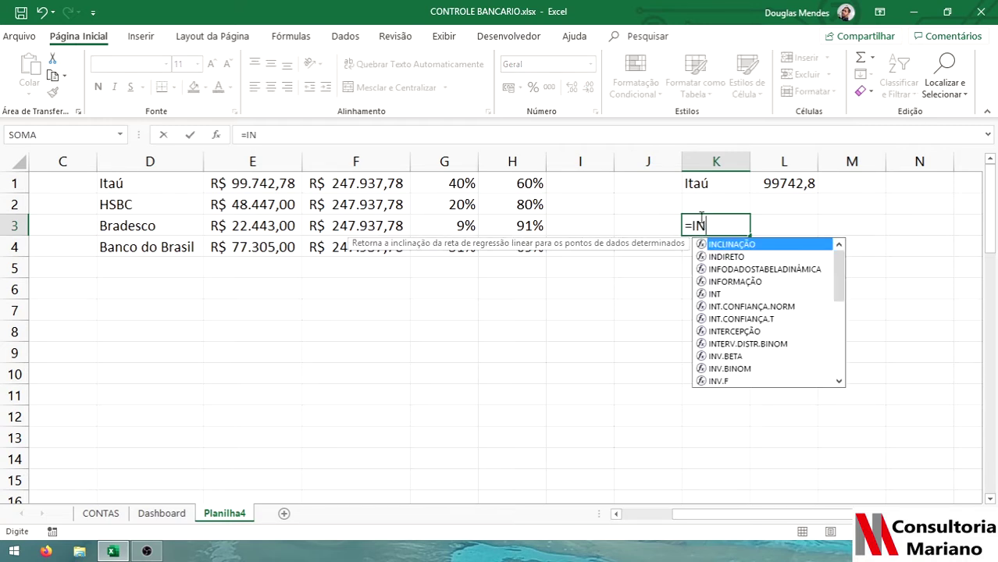
pyautogui.press('BackSpace')
pyautogui.press('BackSpace')
pyautogui.press('BackSpace')
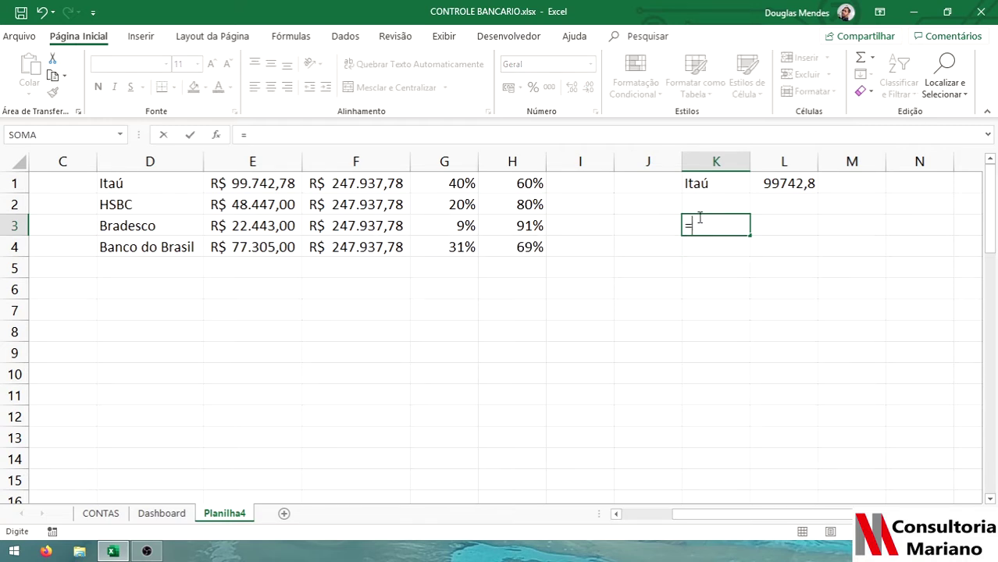
pyautogui.press('Up')
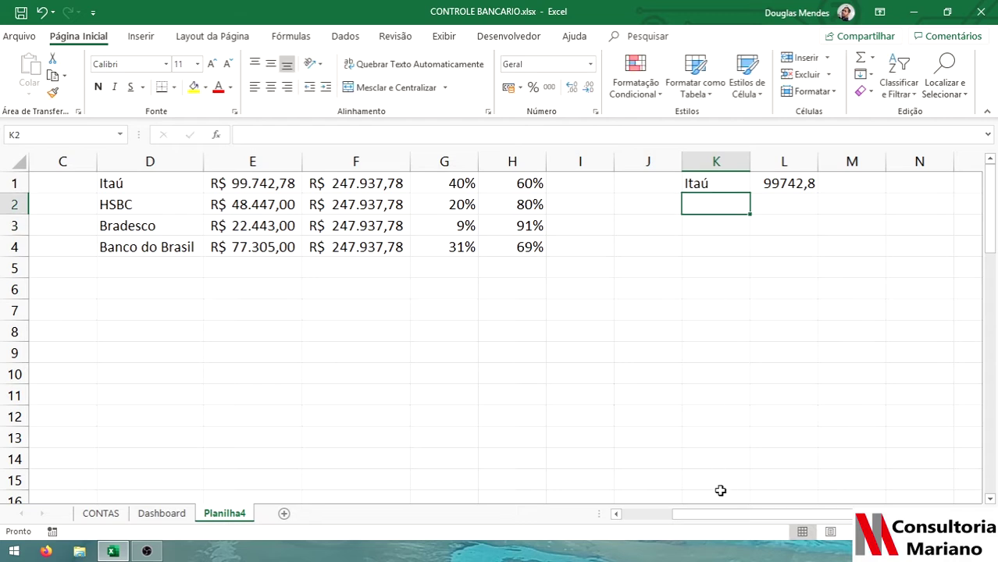
# Enter the formula =ÍNDICE(D1:D4;J2) in cell K2 to look up the second bank name by the number in J2.
pyautogui.write('=')
pyautogui.write('ÍNDIC')
pyautogui.press('BackSpace')
pyautogui.write('DICE(')
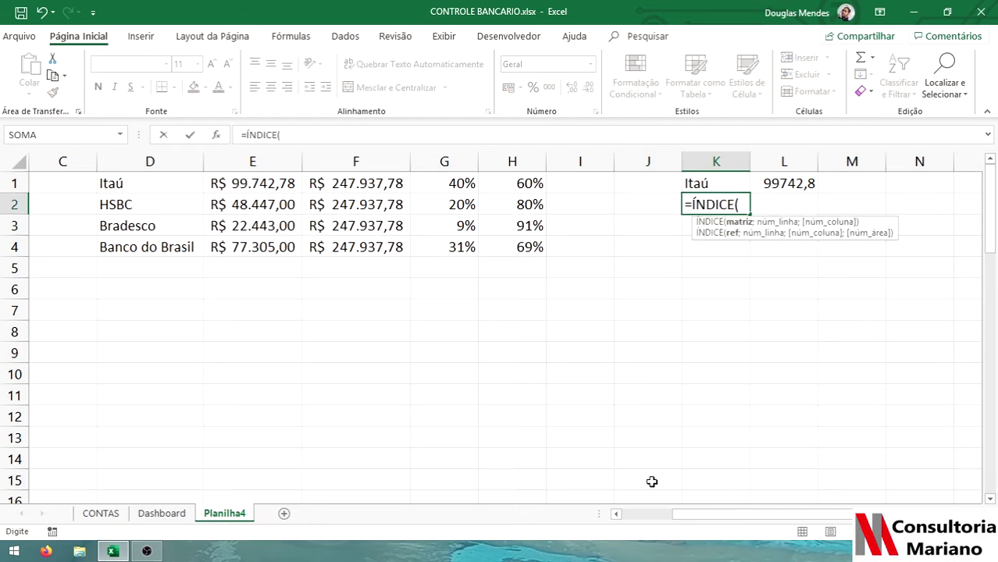
pyautogui.moveTo(141, 173); pyautogui.dragTo(132, 243)
pyautogui.write(';')
pyautogui.click(637, 207)
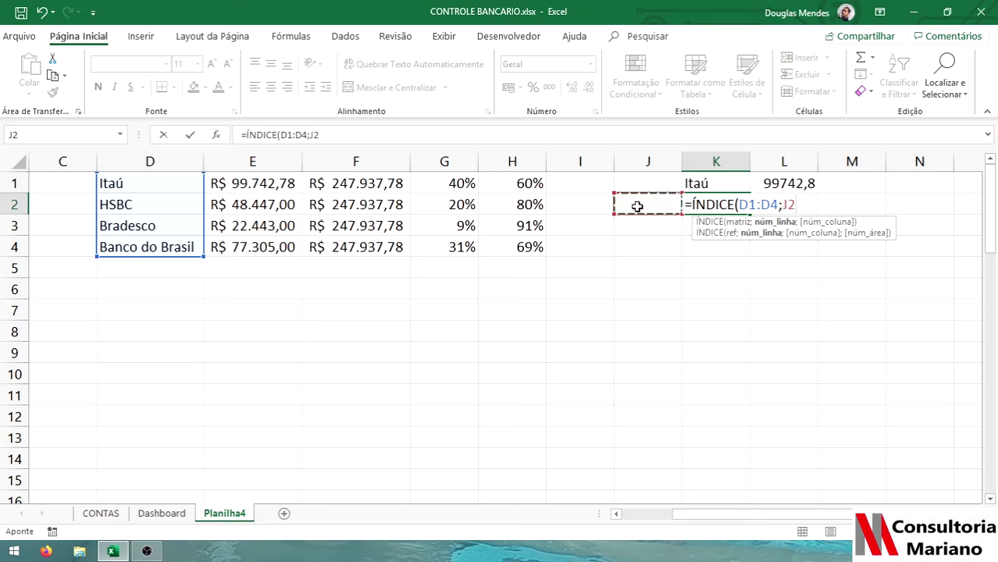
pyautogui.write(')')
pyautogui.press('Return')
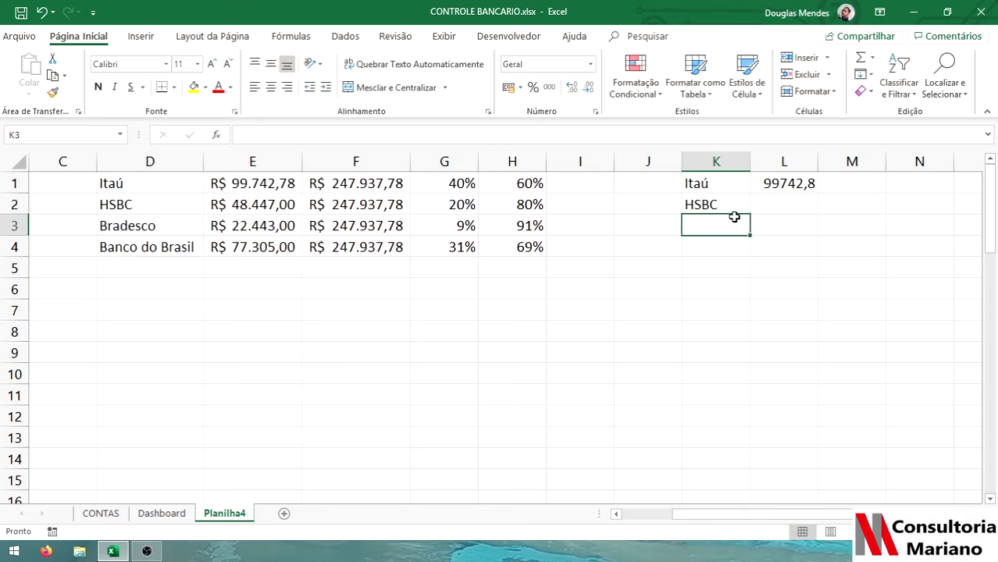
# Enter the formula =SOMASE(banco;K2;valor) in cell L2 to total the amounts for the bank in K2.
pyautogui.click(782, 200)
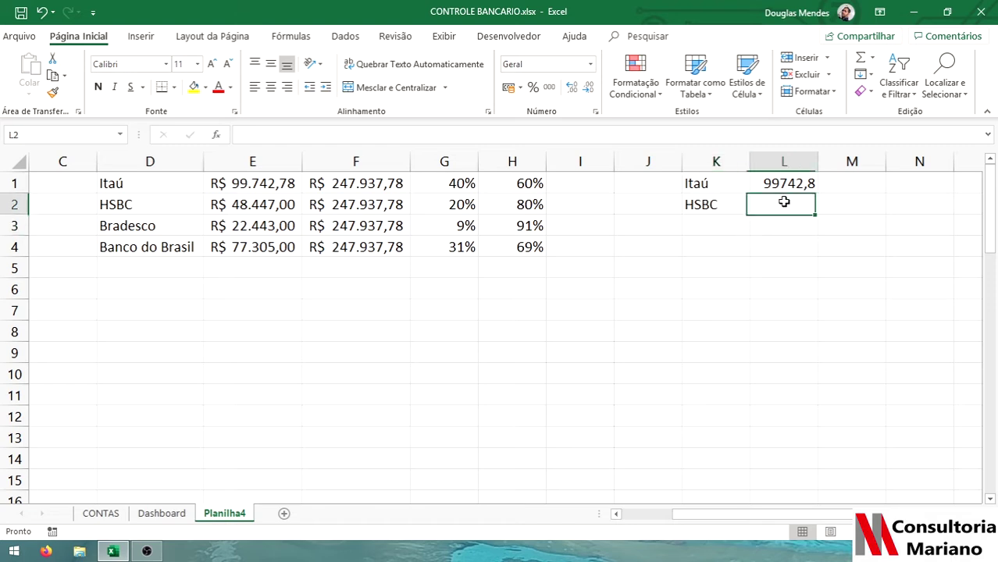
pyautogui.write('=SOMA')
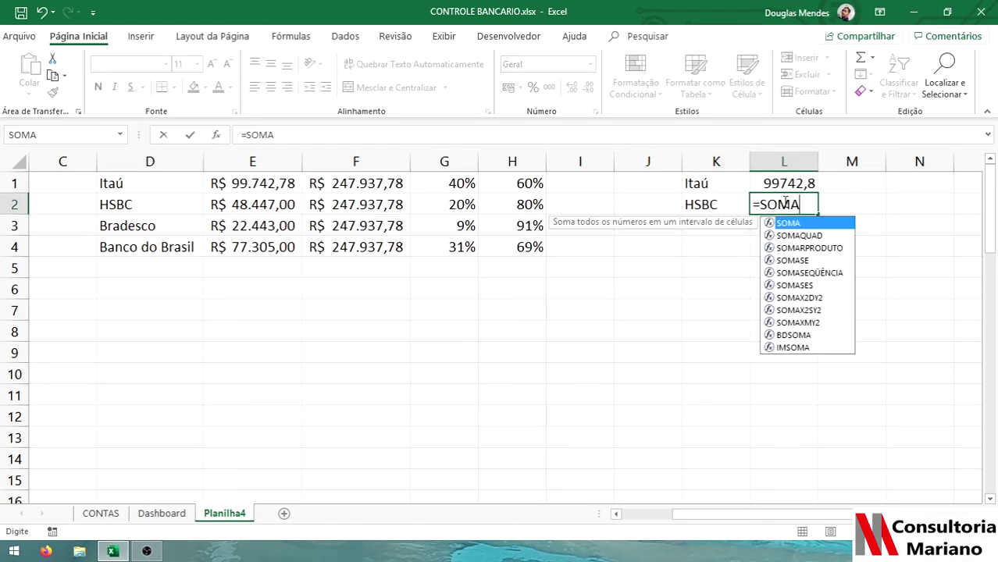
pyautogui.write('SE(BAM')
pyautogui.press('BackSpace')
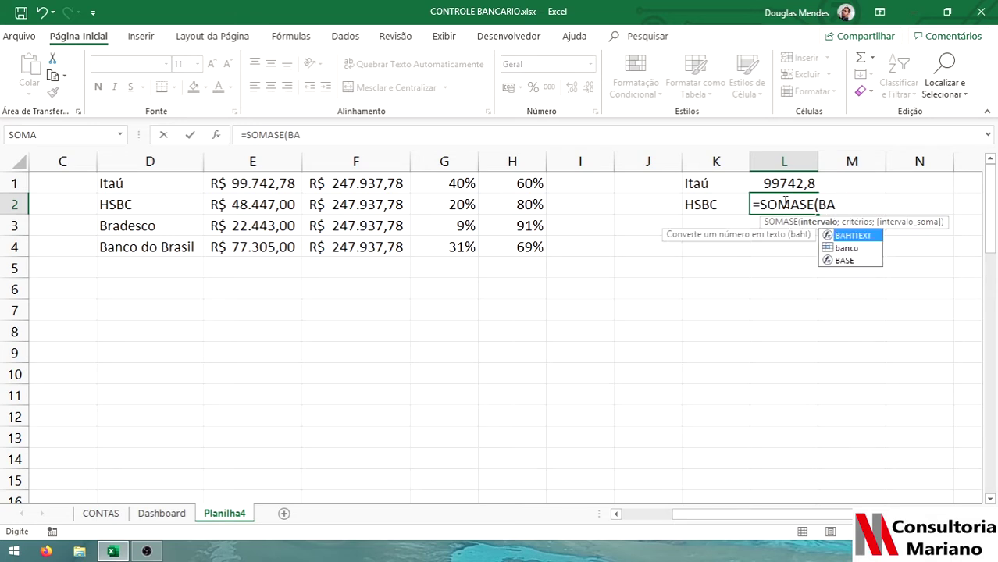
pyautogui.write('NC')
pyautogui.press('Tab')
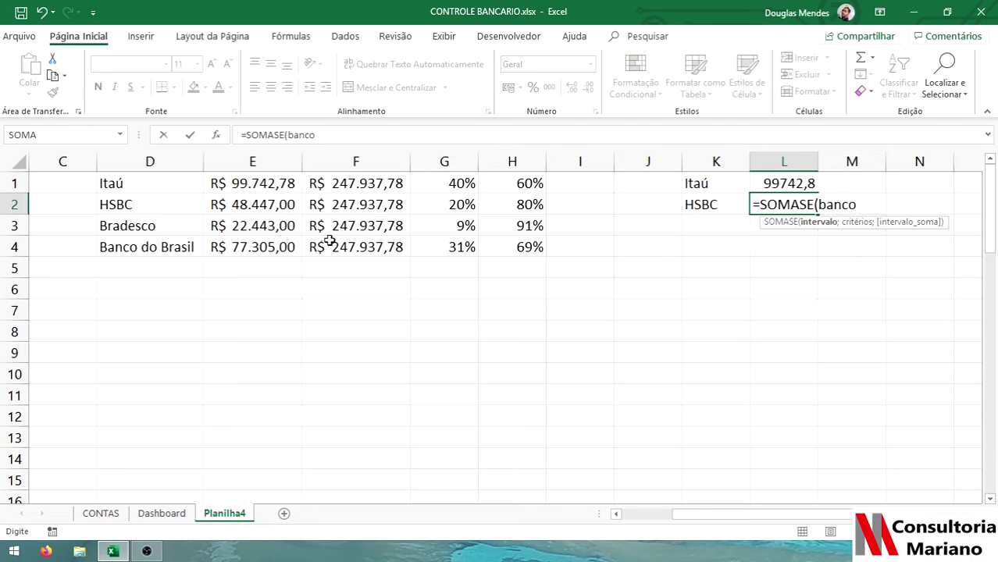
pyautogui.write(';')
pyautogui.click(703, 205)
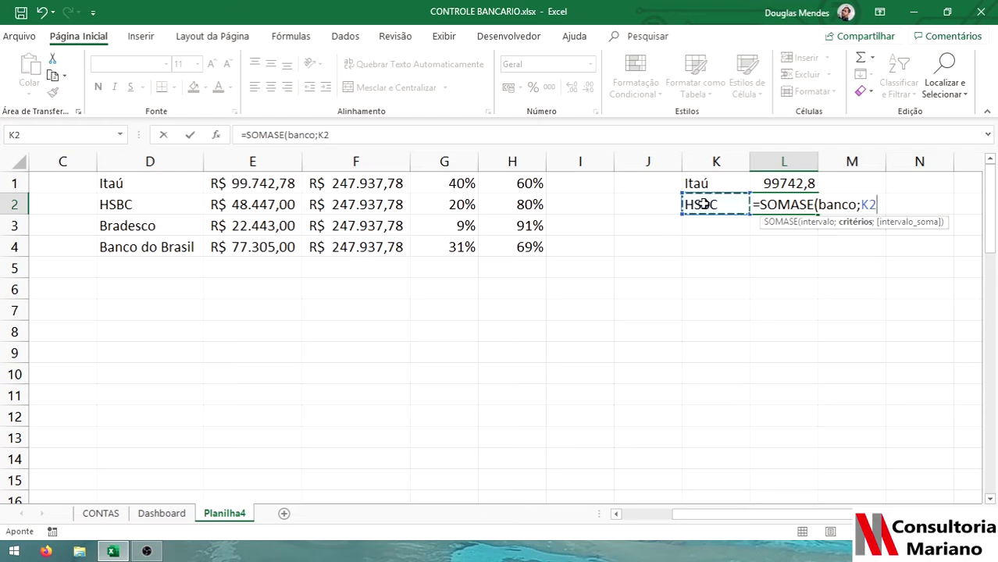
pyautogui.write(';')
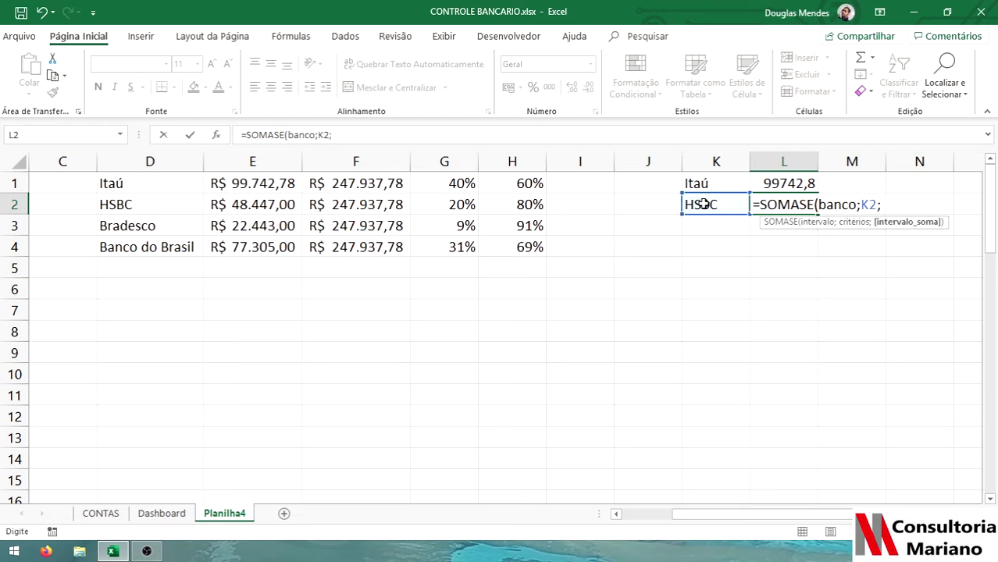
pyautogui.write('VALOR')
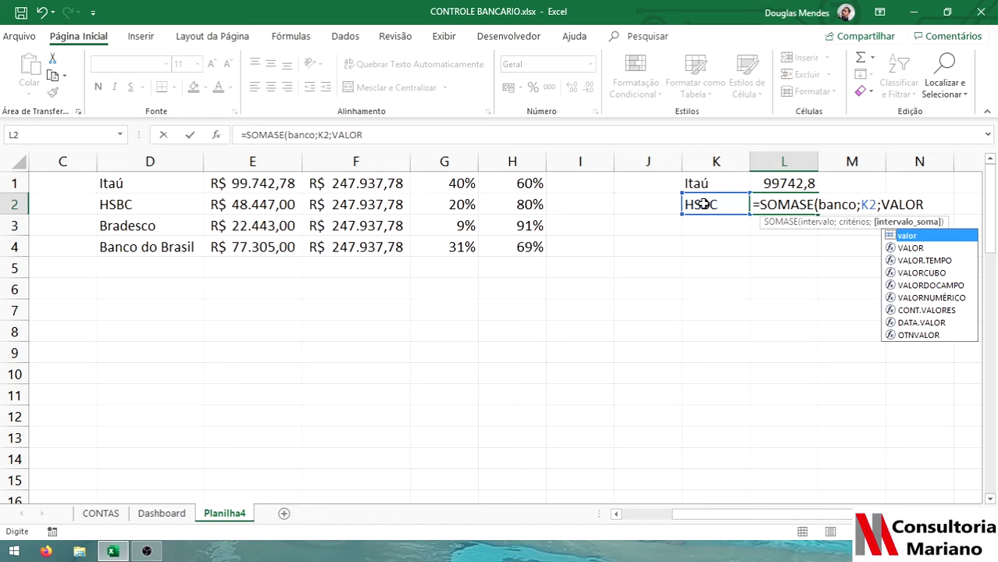
pyautogui.press('Return')
# Format the bank totals in L1:L2 with the R$ accounting number format.
pyautogui.moveTo(791, 181); pyautogui.dragTo(793, 203)
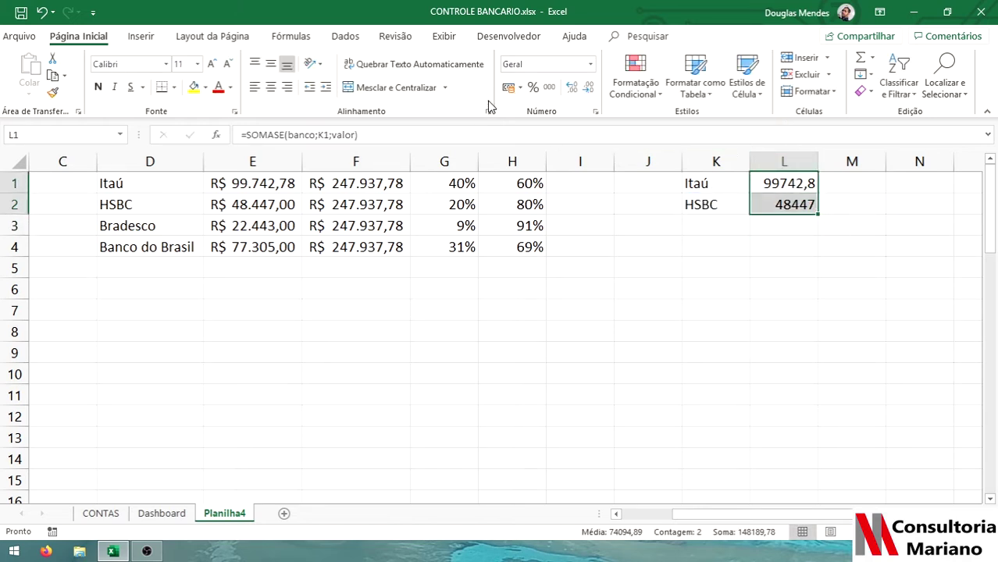
pyautogui.click(510, 87)
pyautogui.click(781, 246)
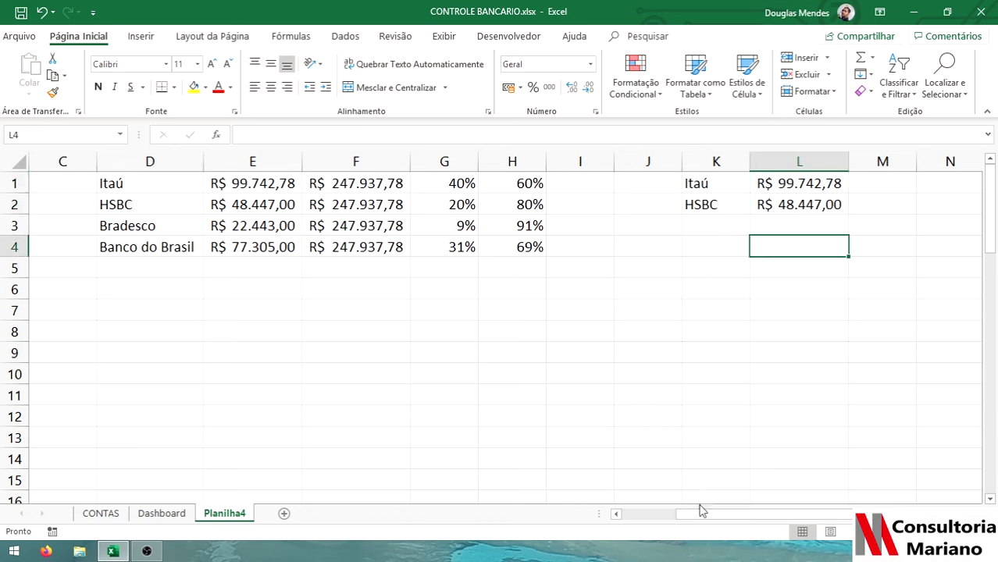
# Insert a combo box form control near the upper-left corner of the Dashboard sheet and test its drop-down list.
pyautogui.moveTo(698, 515); pyautogui.dragTo(634, 522)
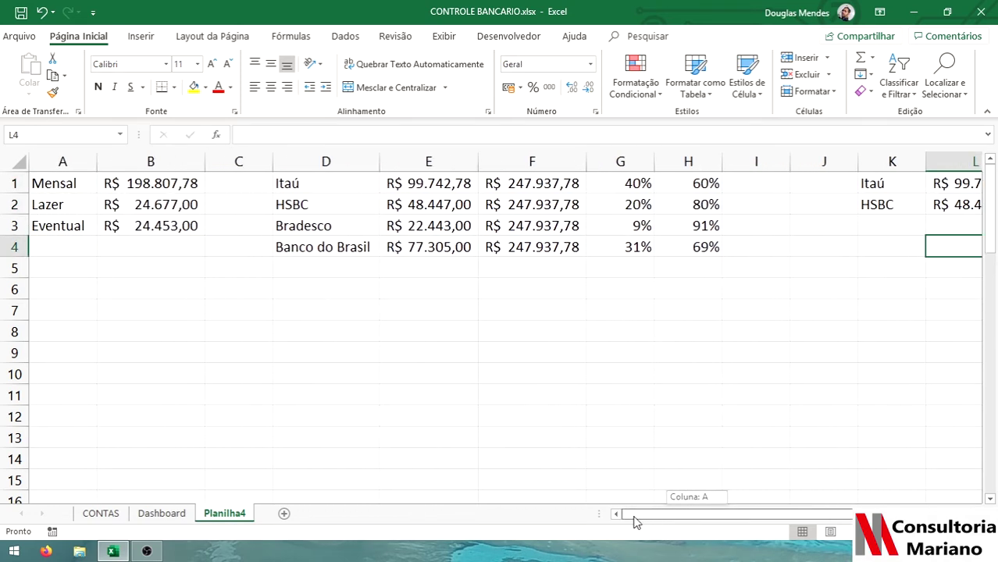
pyautogui.click(155, 517)
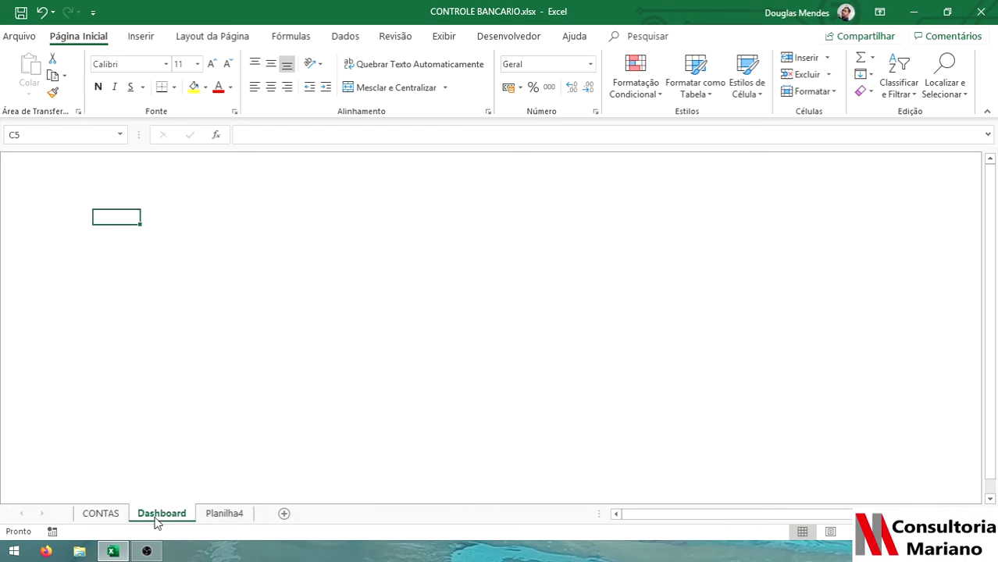
pyautogui.click(518, 38)
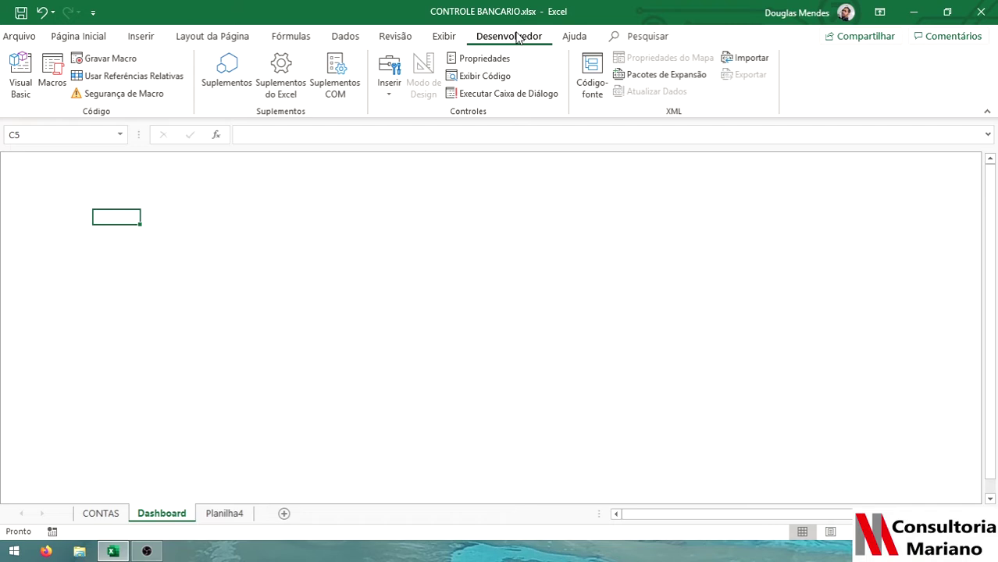
pyautogui.click(394, 93)
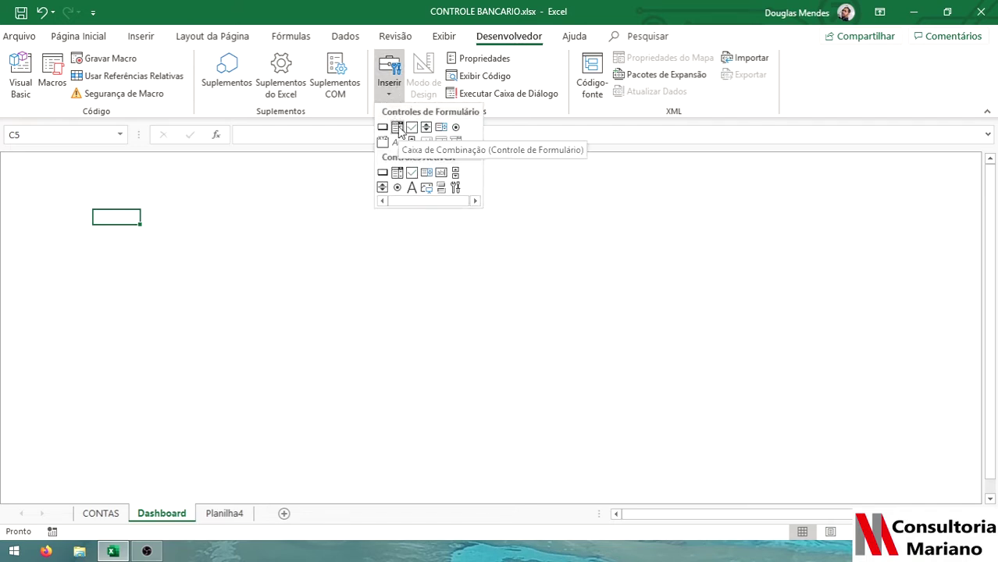
pyautogui.click(397, 127)
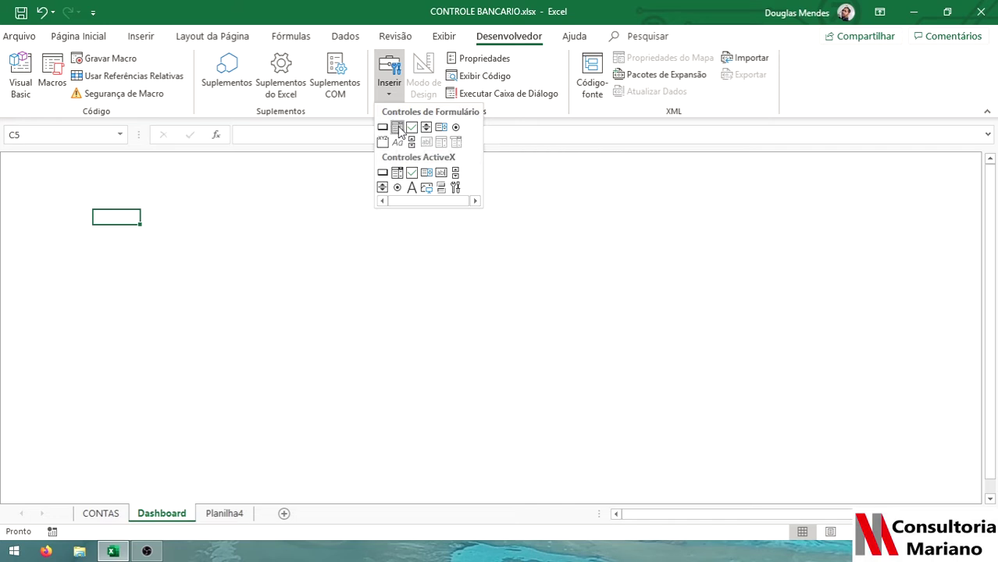
pyautogui.moveTo(21, 165); pyautogui.dragTo(141, 181)
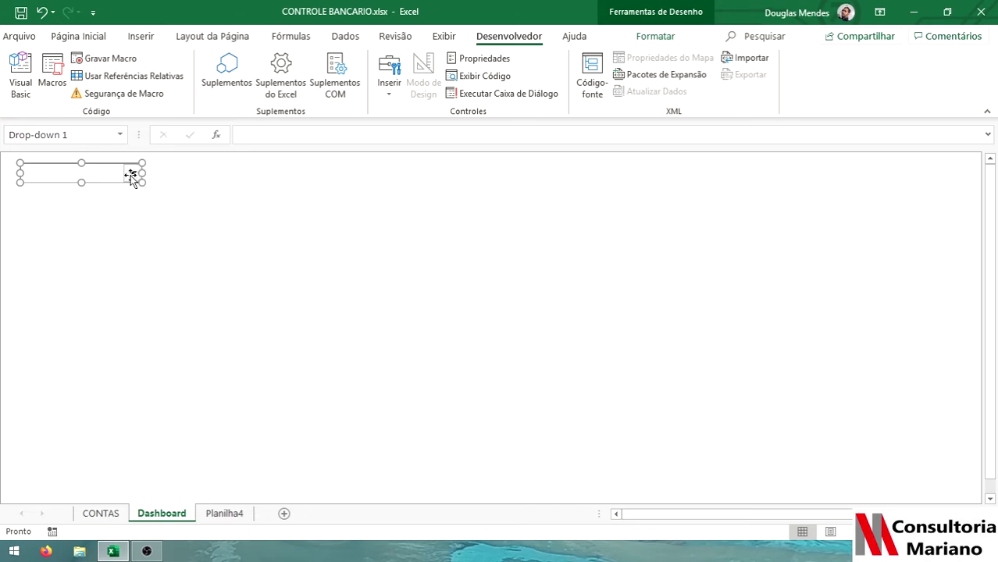
pyautogui.click(157, 197)
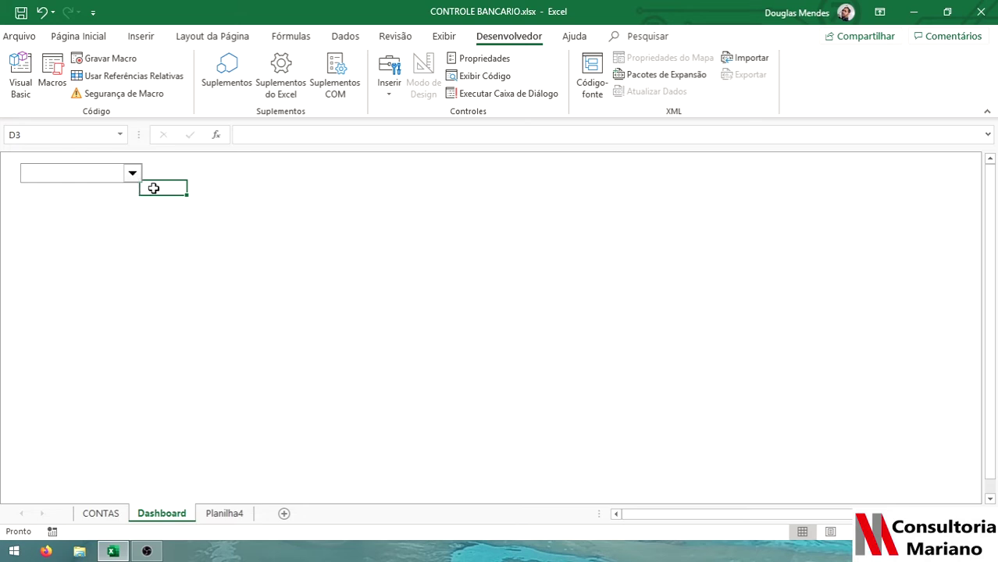
pyautogui.click(135, 177)
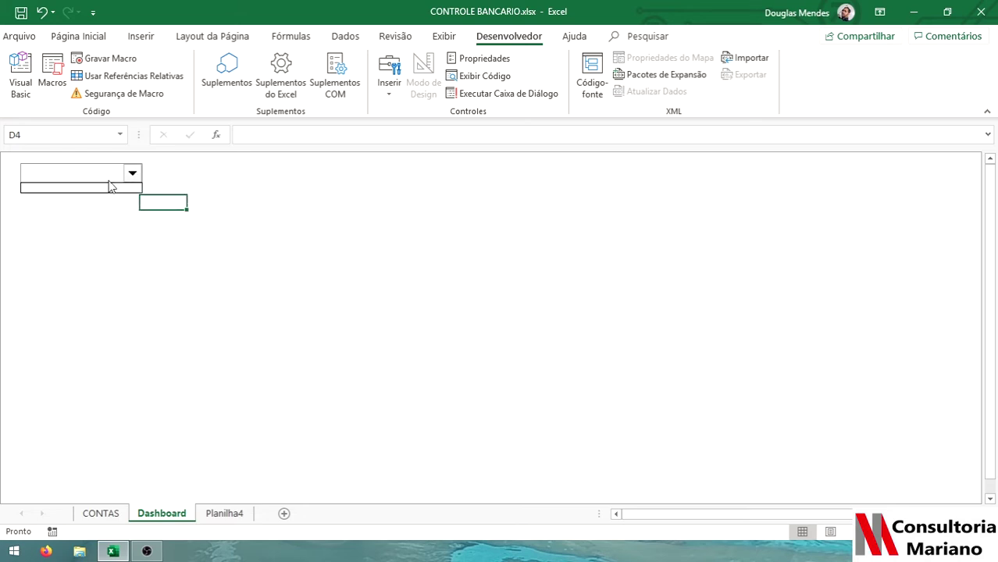
pyautogui.click(129, 176)
# Set the Dashboard combo box's input range to the bank names in Planilha4!$D$1:$D$4.
pyautogui.rightClick(126, 174)
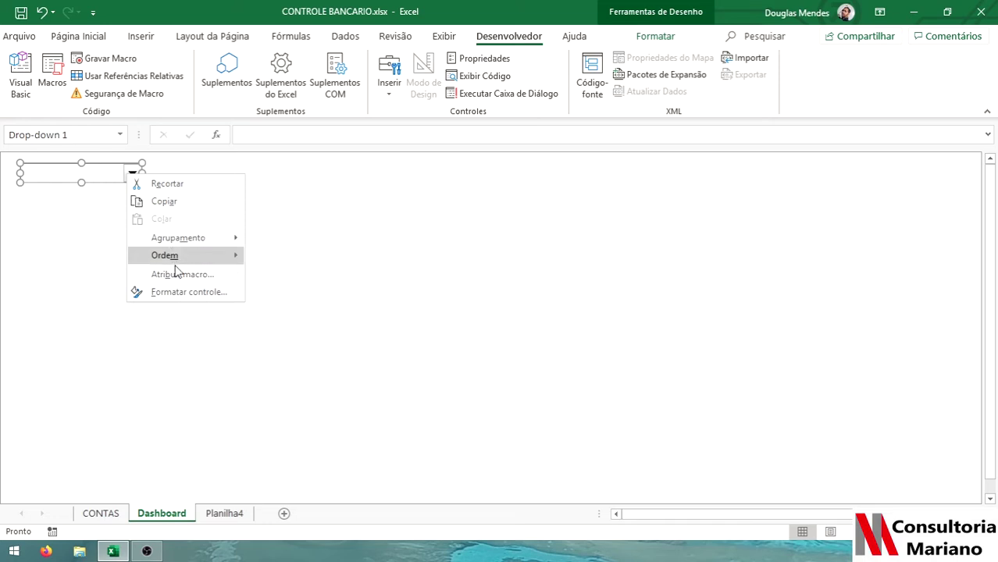
pyautogui.click(186, 293)
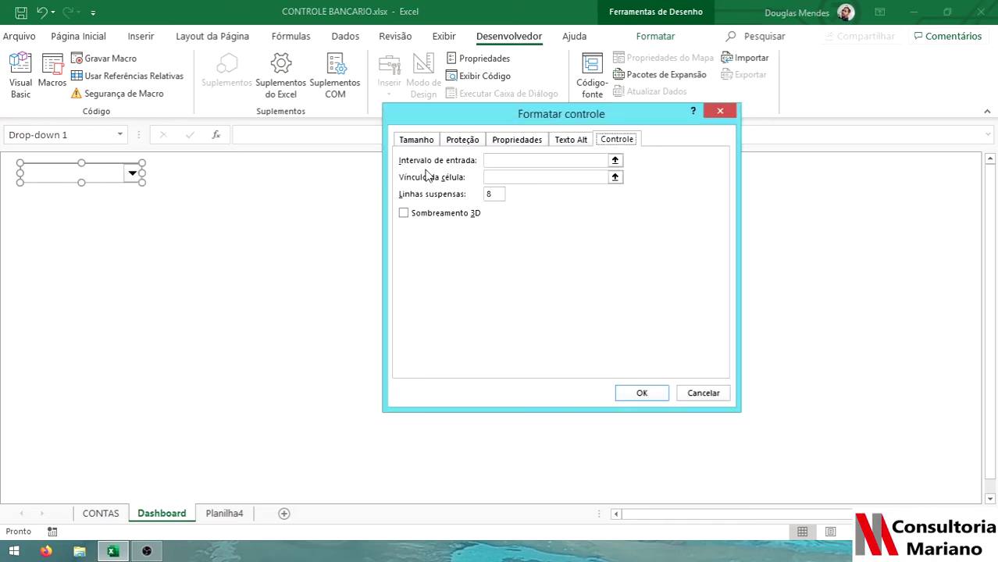
pyautogui.click(493, 162)
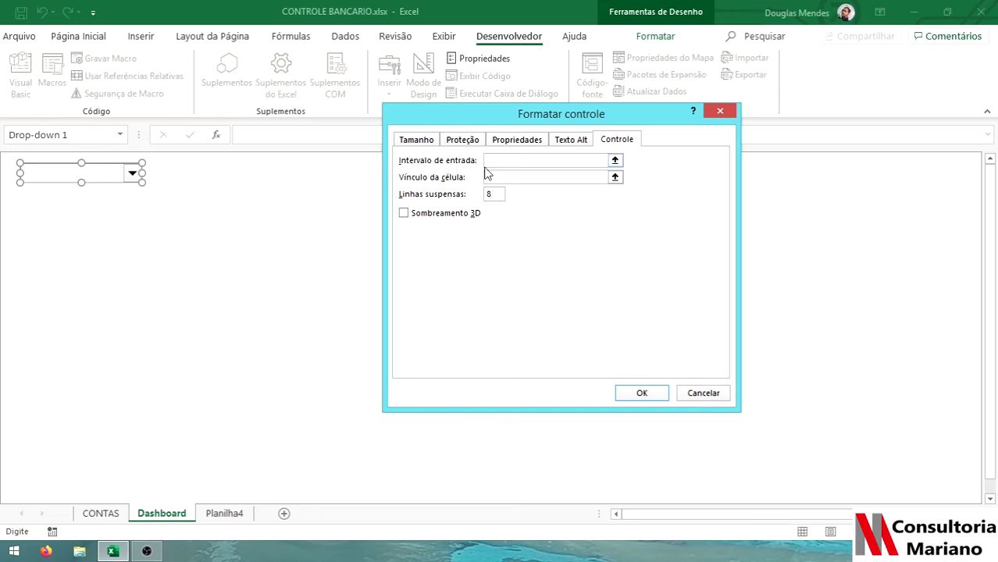
pyautogui.click(225, 513)
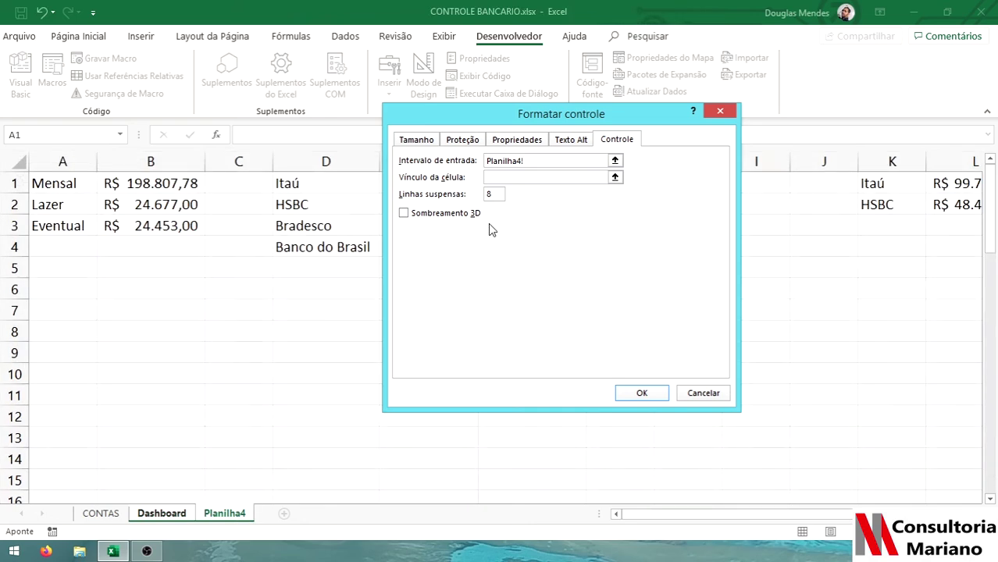
pyautogui.moveTo(547, 125); pyautogui.dragTo(610, 213)
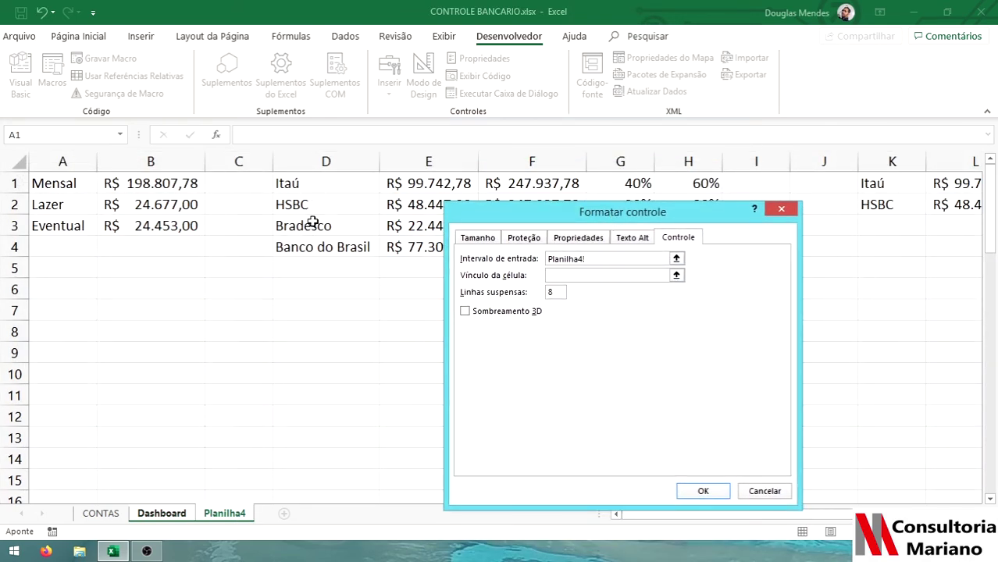
pyautogui.moveTo(320, 180); pyautogui.dragTo(321, 242)
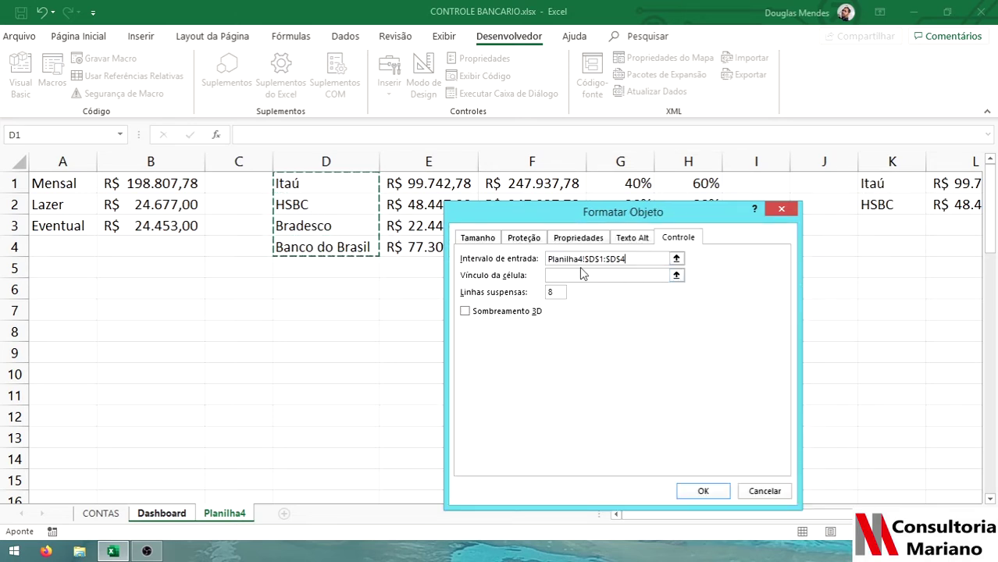
# Link the combo box to cell Planilha4!$J$1, enable Sombreamento 3D and apply the control settings.
pyautogui.click(553, 278)
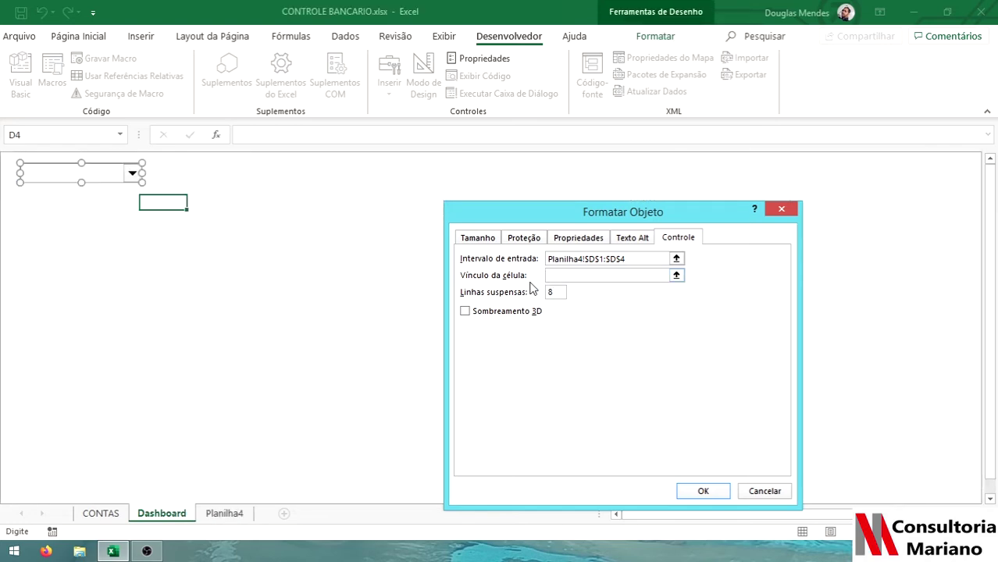
pyautogui.click(223, 517)
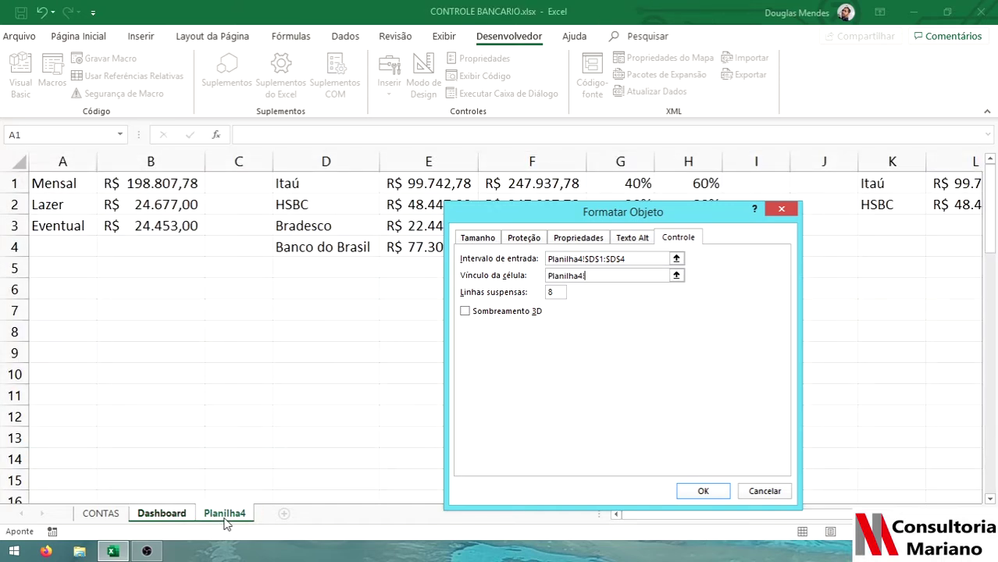
pyautogui.click(817, 183)
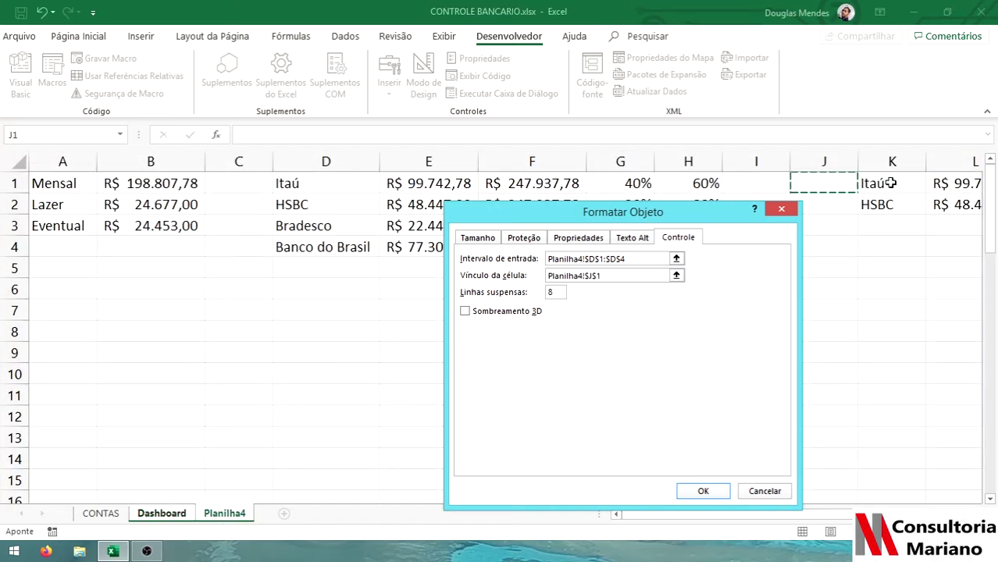
pyautogui.click(466, 312)
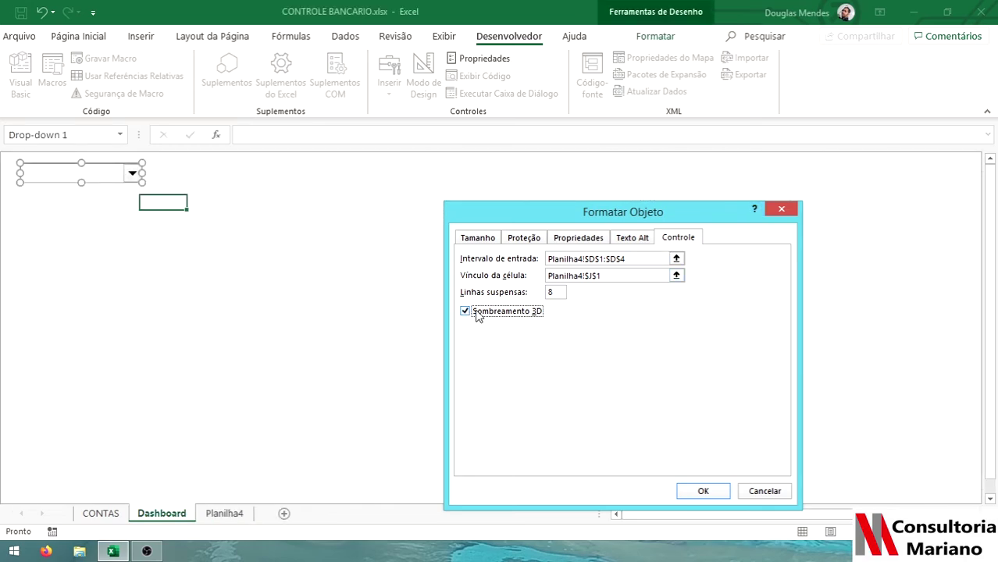
pyautogui.click(702, 490)
pyautogui.click(382, 289)
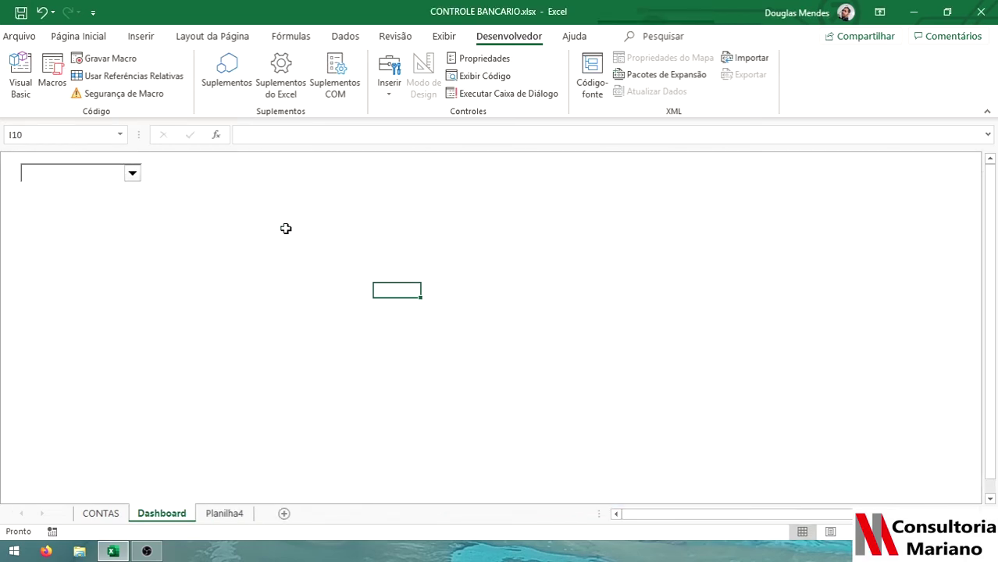
# Choose Bradesco in the combo box and check the lookup formula in cell K1 of Planilha4.
pyautogui.click(134, 174)
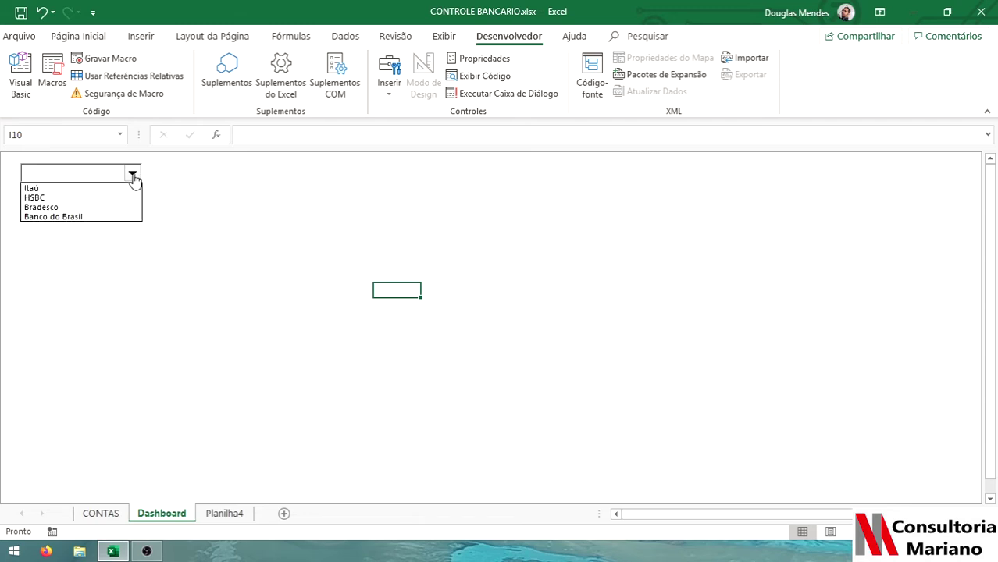
pyautogui.click(67, 207)
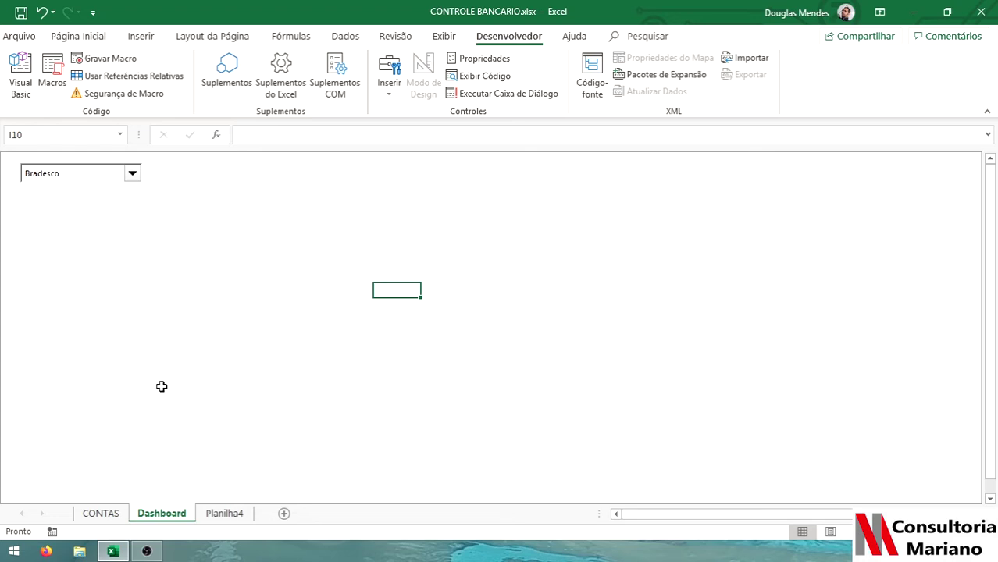
pyautogui.click(224, 513)
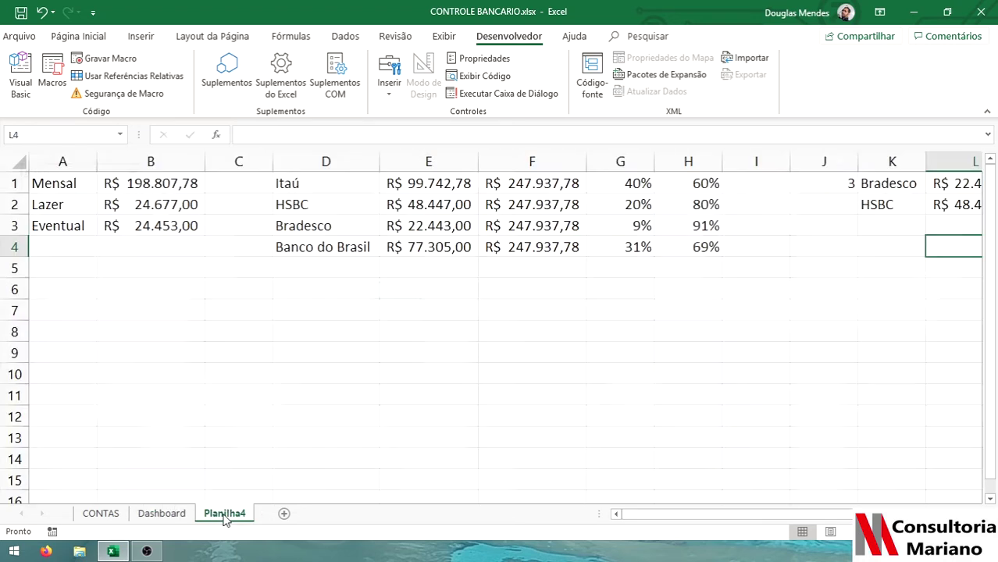
pyautogui.click(895, 184)
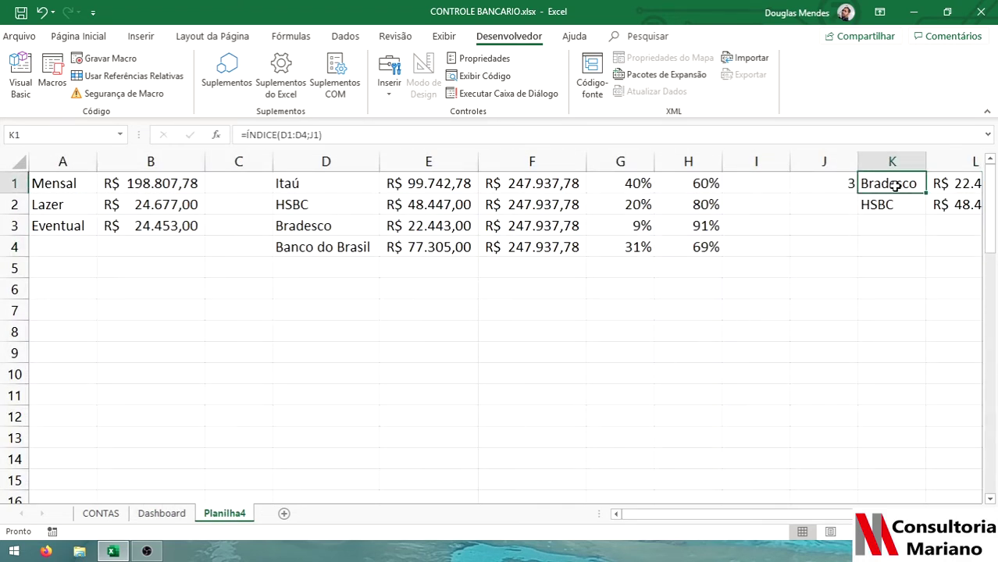
pyautogui.doubleClick(895, 184)
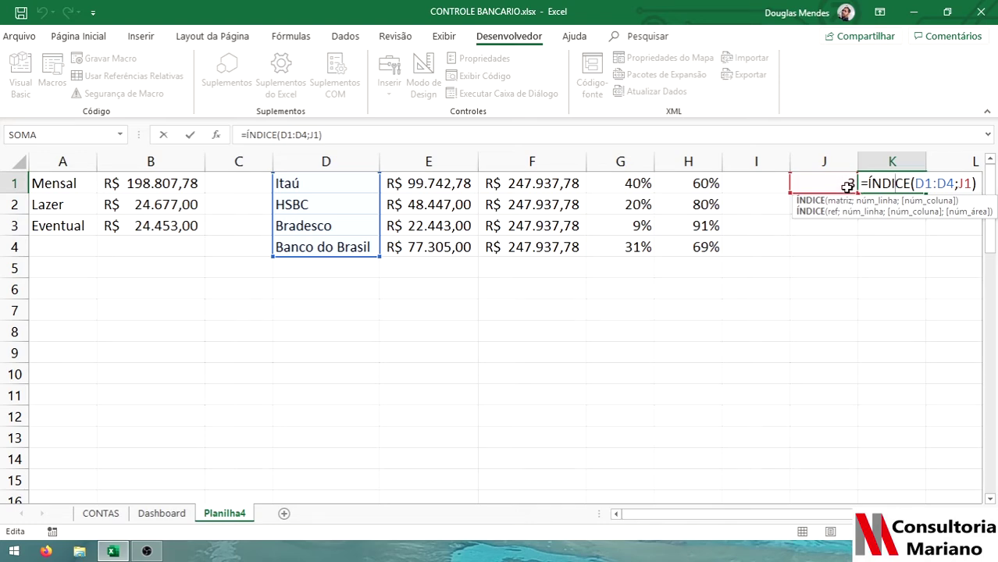
pyautogui.press('Return')
# Choose Banco do Brasil in the Dashboard combo box and check the linked cell J1 on Planilha4.
pyautogui.click(161, 513)
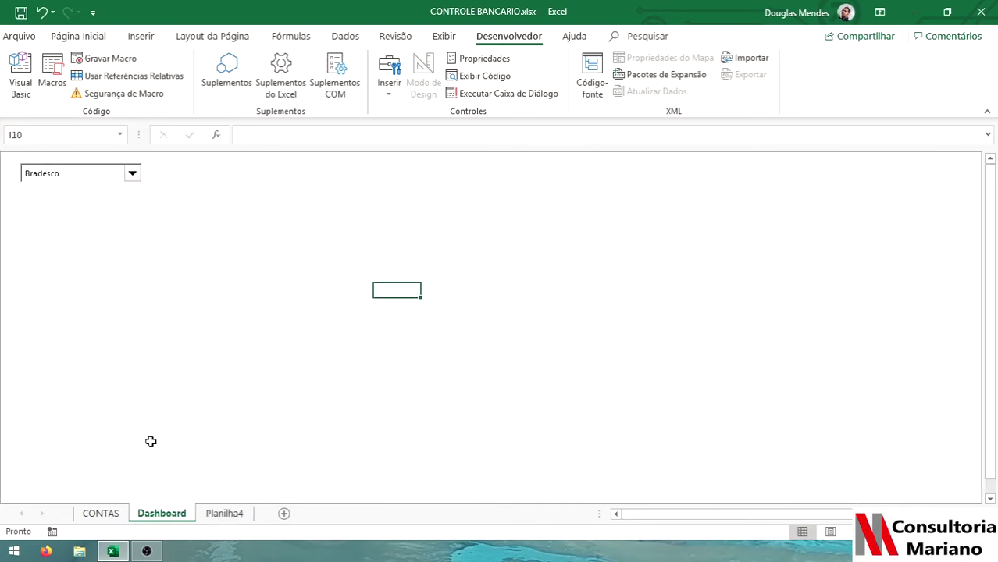
pyautogui.click(133, 174)
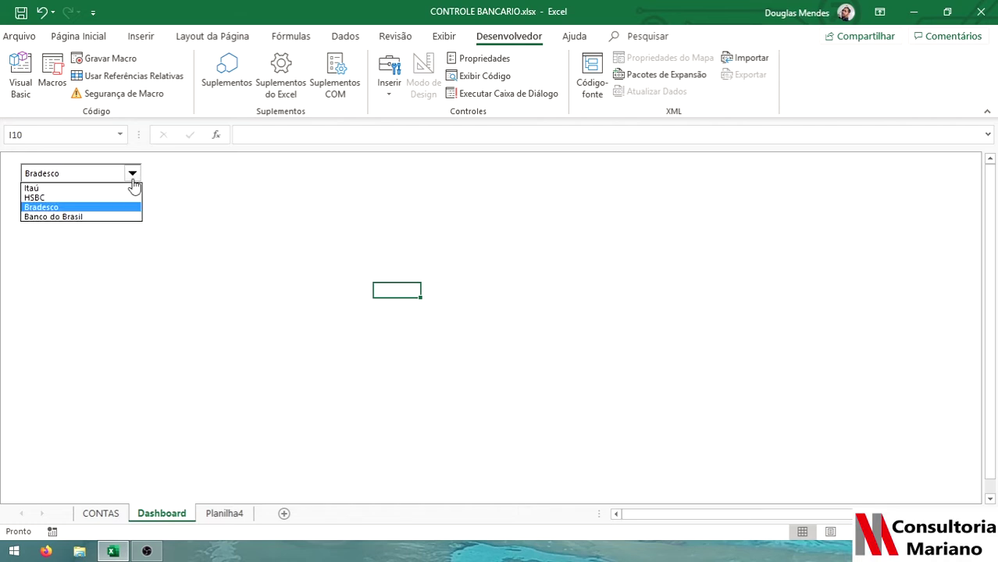
pyautogui.click(62, 216)
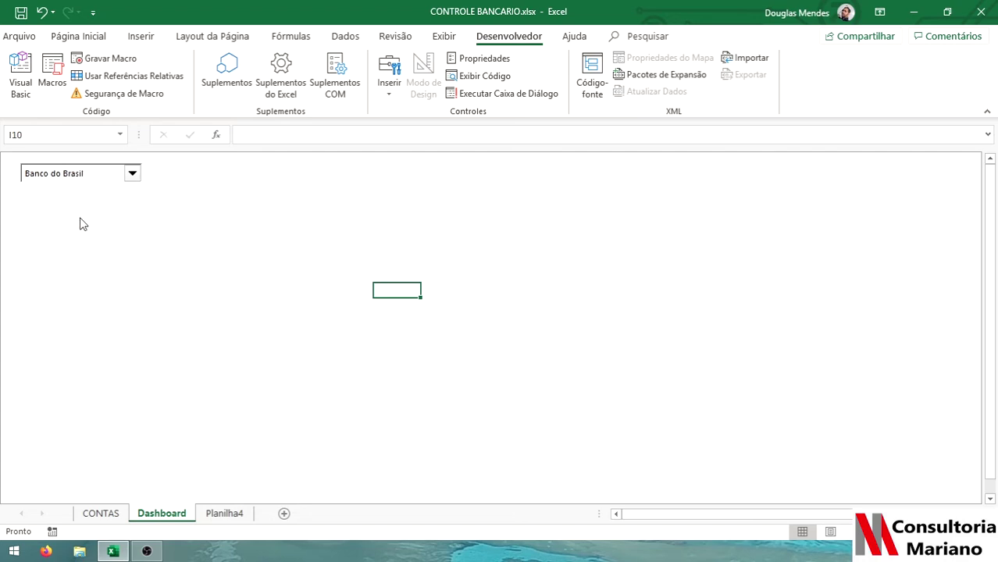
pyautogui.click(224, 513)
pyautogui.click(820, 188)
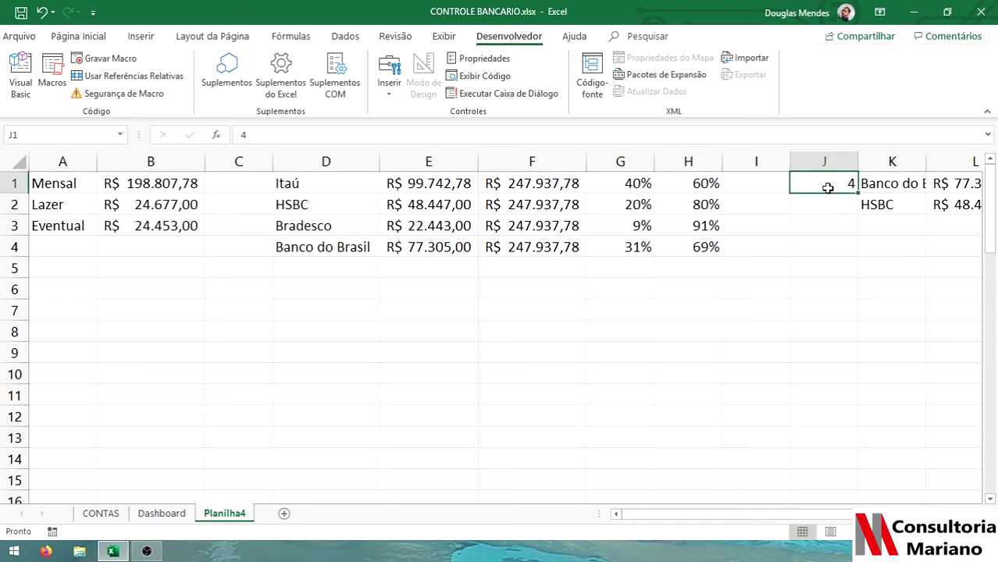
# Fit column K to its contents and narrow the empty spacer columns I and C on Planilha4.
pyautogui.doubleClick(928, 163)
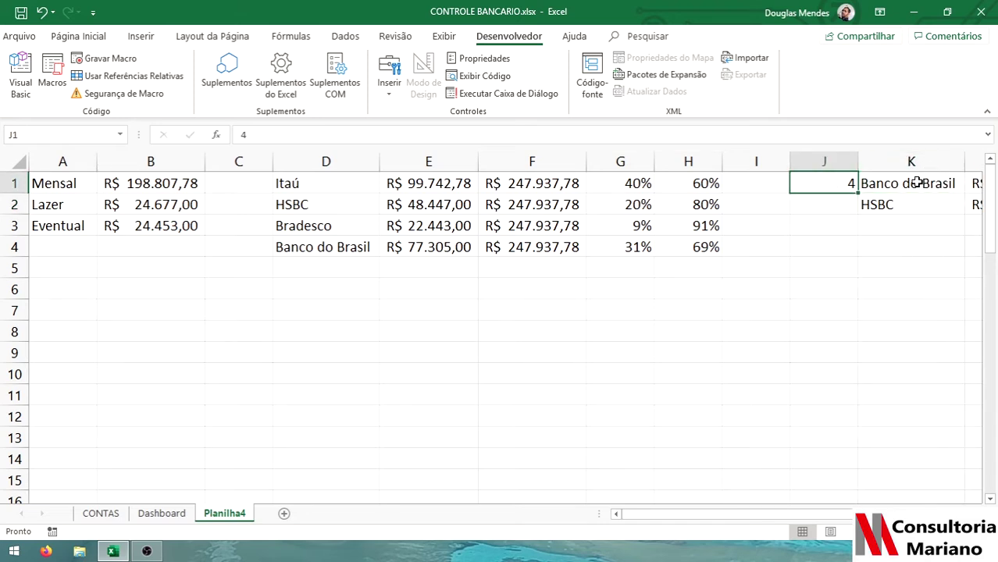
pyautogui.moveTo(791, 160); pyautogui.dragTo(752, 161)
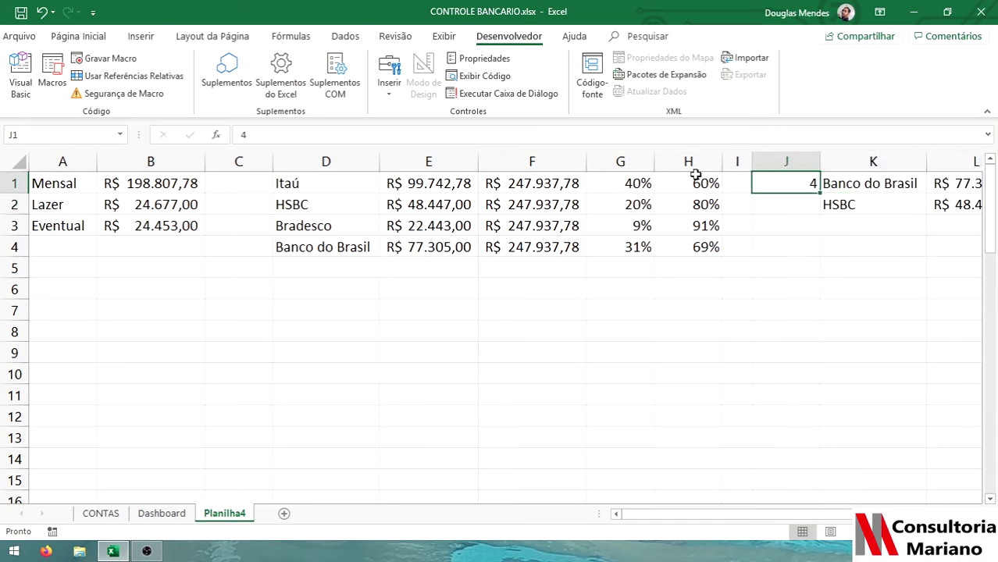
pyautogui.moveTo(273, 161); pyautogui.dragTo(234, 161)
pyautogui.click(329, 444)
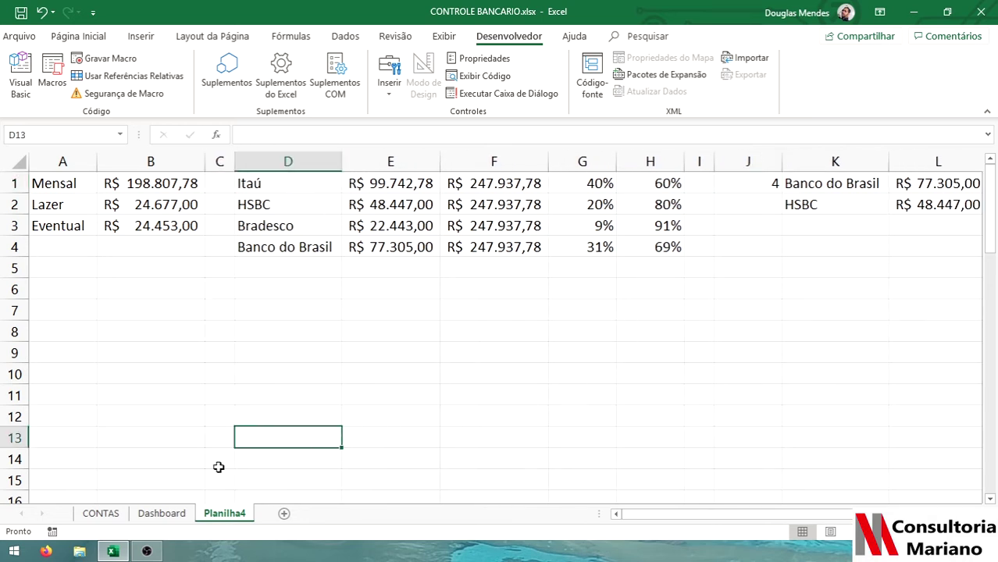
# Insert a second, larger combo box form control beside the first one on the Dashboard sheet.
pyautogui.click(161, 514)
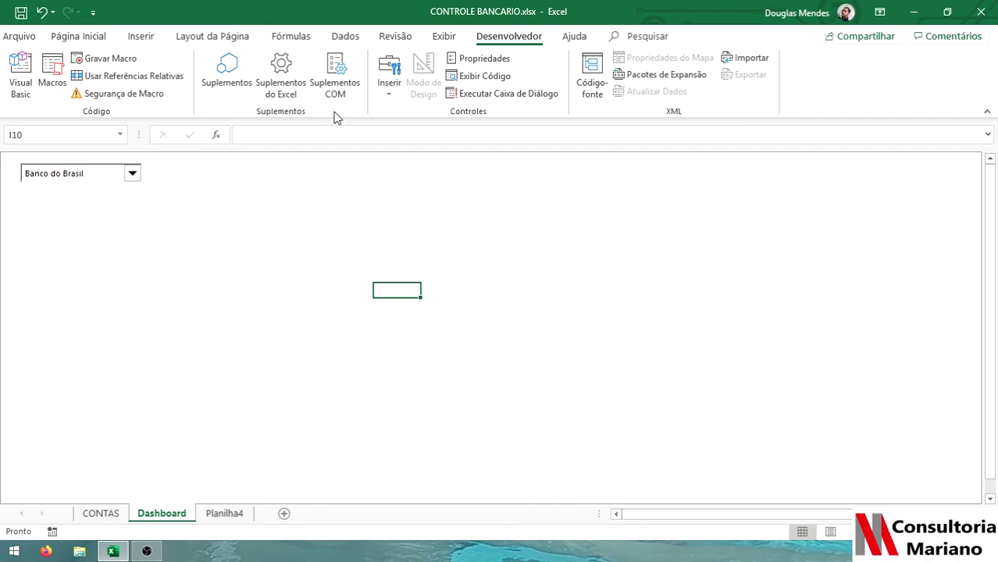
pyautogui.click(390, 87)
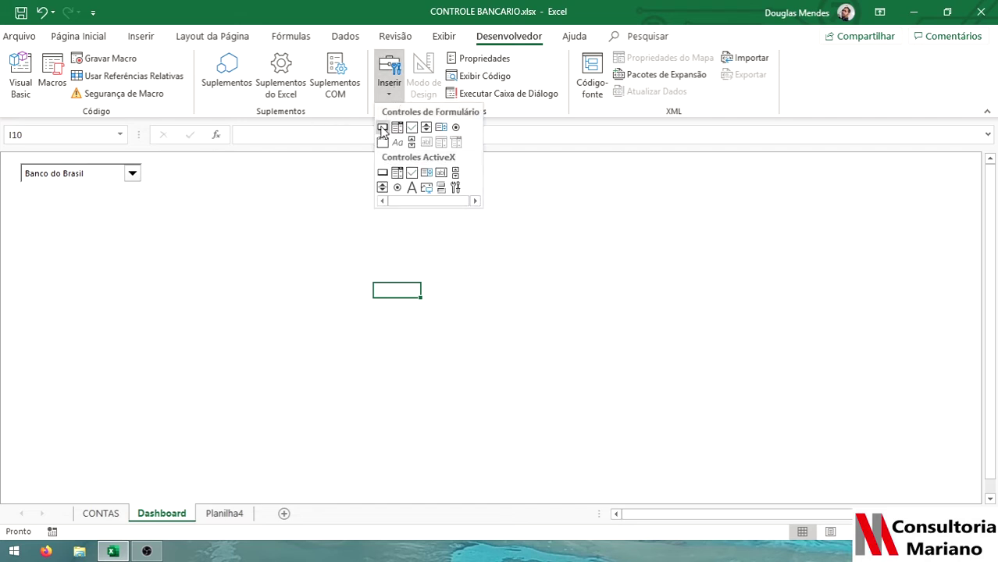
pyautogui.click(382, 128)
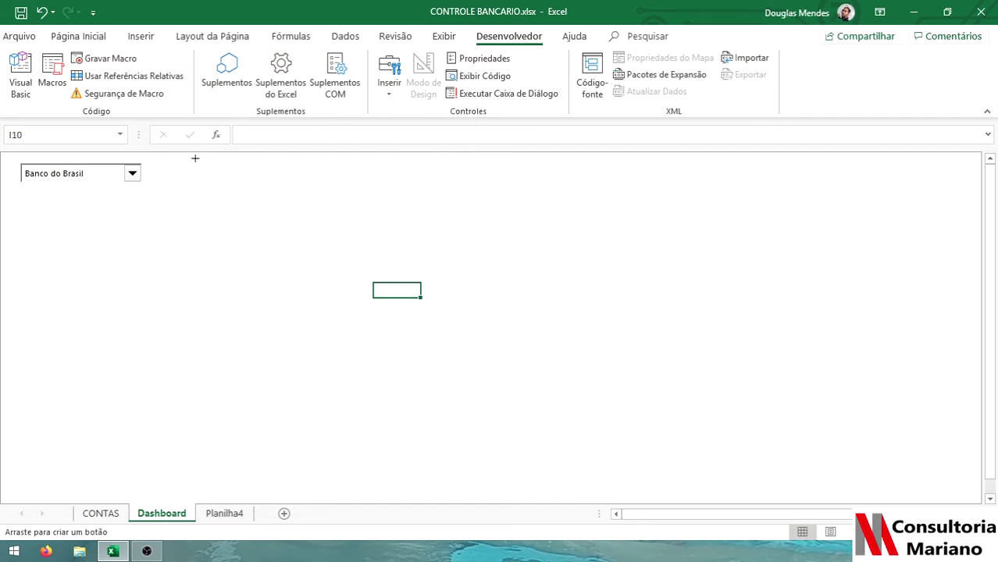
pyautogui.click(388, 84)
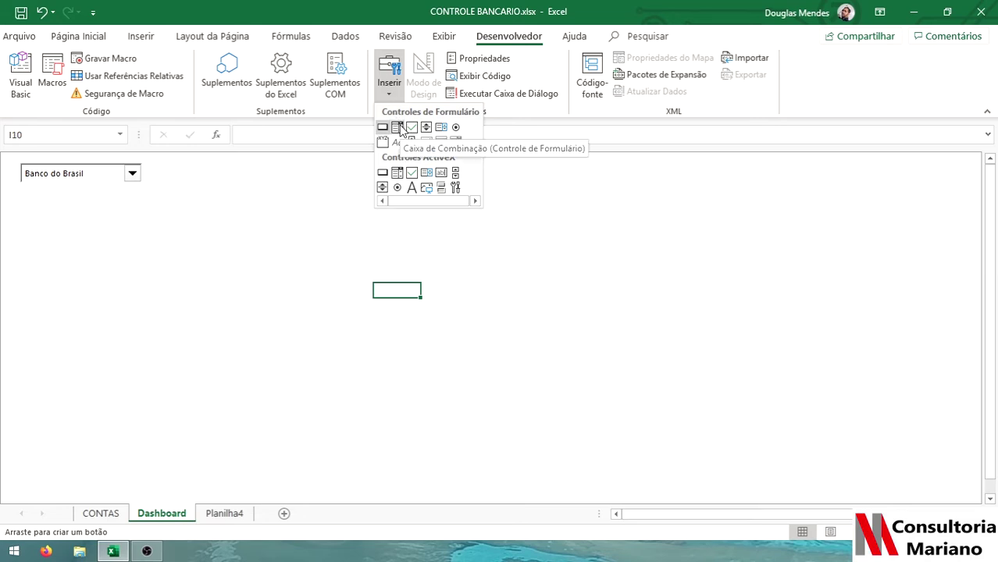
pyautogui.click(398, 128)
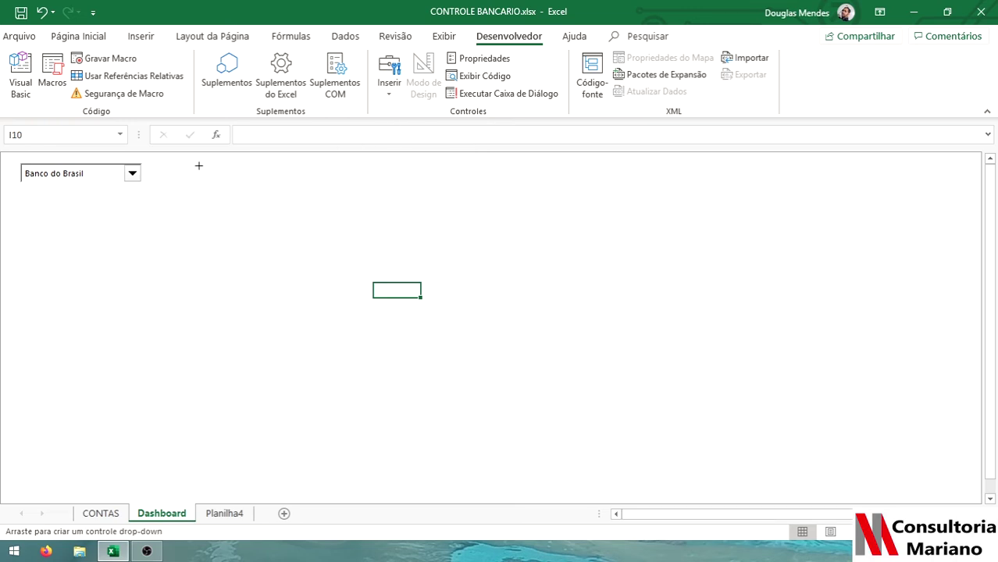
pyautogui.moveTo(199, 165); pyautogui.dragTo(402, 188)
pyautogui.click(133, 174)
pyautogui.click(133, 175)
pyautogui.rightClick(122, 179)
pyautogui.press('Escape')
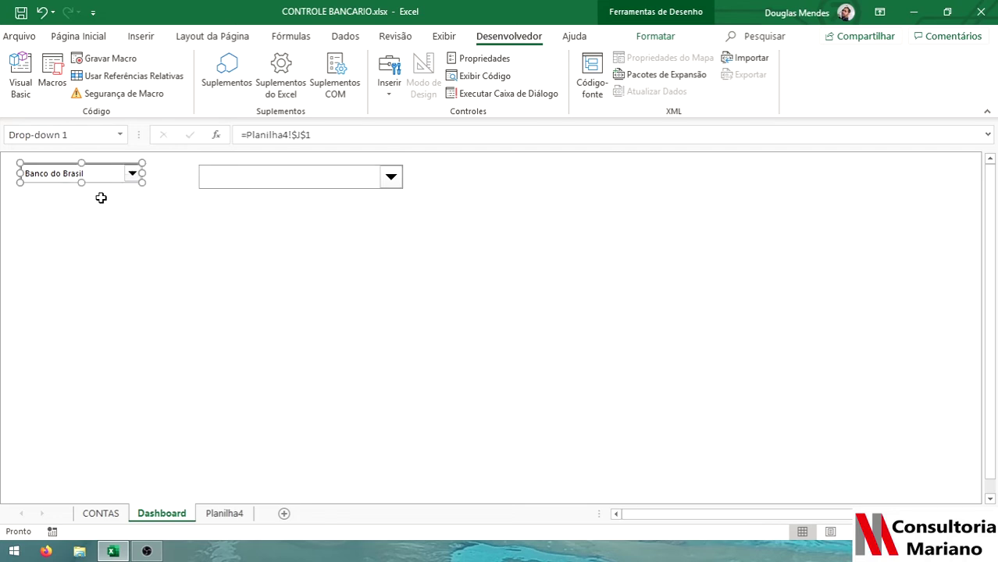
pyautogui.click(134, 221)
pyautogui.click(137, 177)
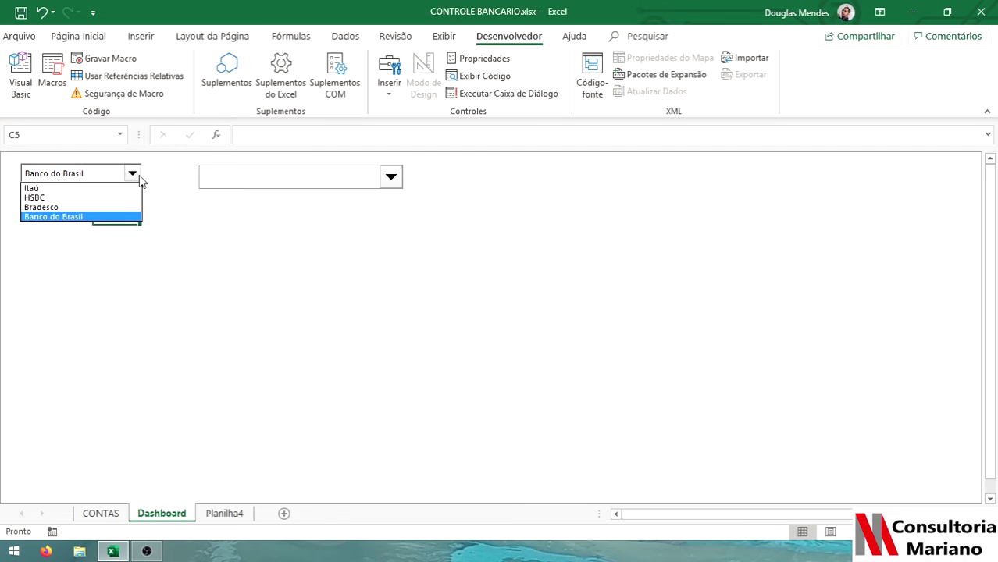
pyautogui.click(213, 246)
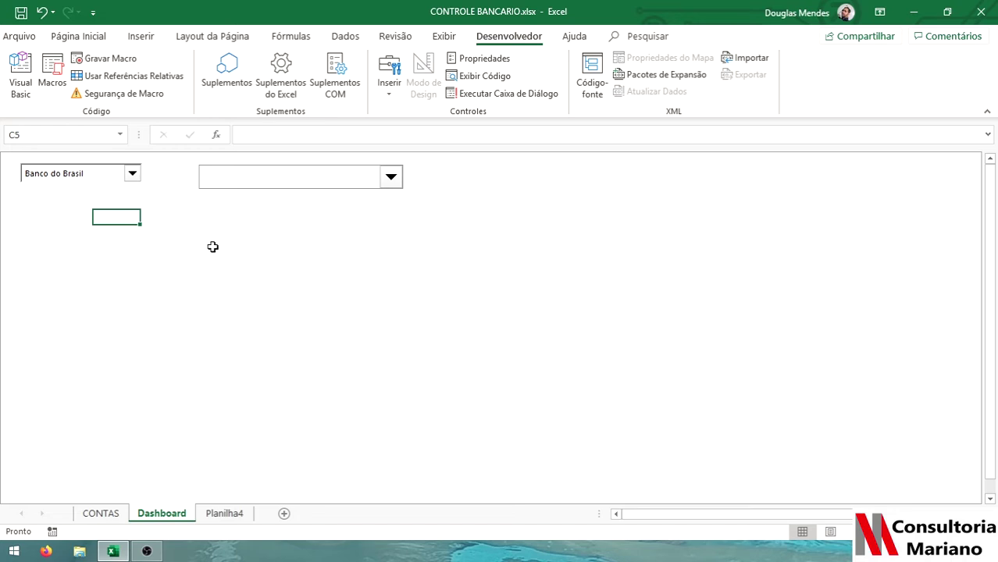
# Duplicate the configured Banco do Brasil combo box and place the copy below the larger empty one.
pyautogui.rightClick(129, 177)
pyautogui.press('Escape')
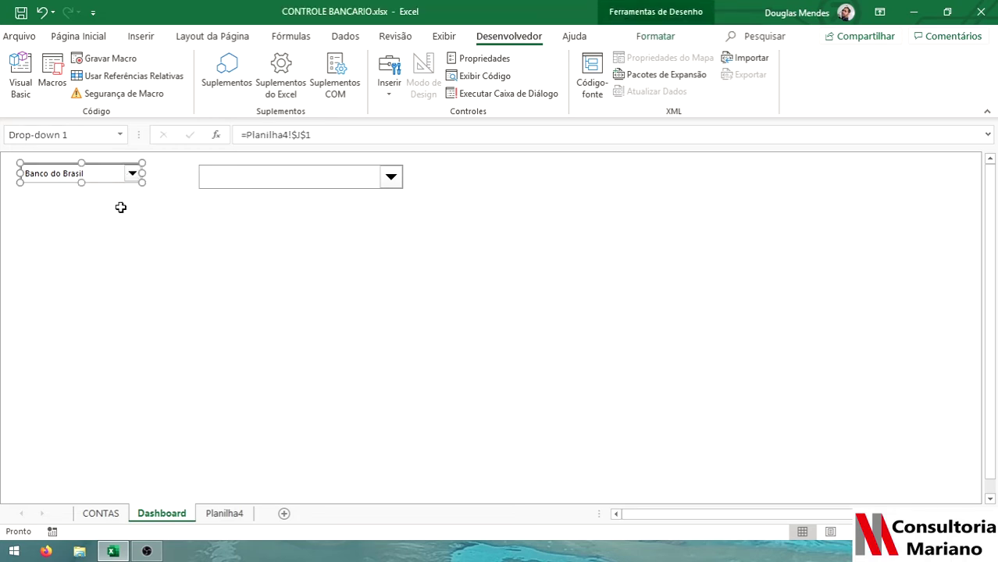
pyautogui.hotkey('ctrl', 'c')
pyautogui.hotkey('ctrl', 'v')
pyautogui.moveTo(147, 194); pyautogui.dragTo(342, 284)
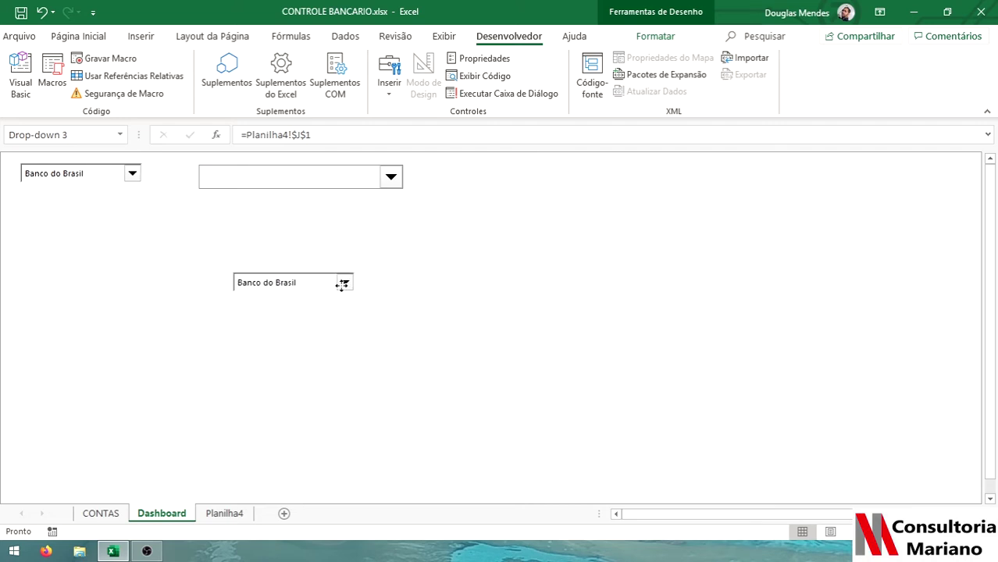
# Delete the larger empty combo box from the Dashboard sheet.
pyautogui.rightClick(355, 191)
pyautogui.press('Escape')
pyautogui.press('Delete')
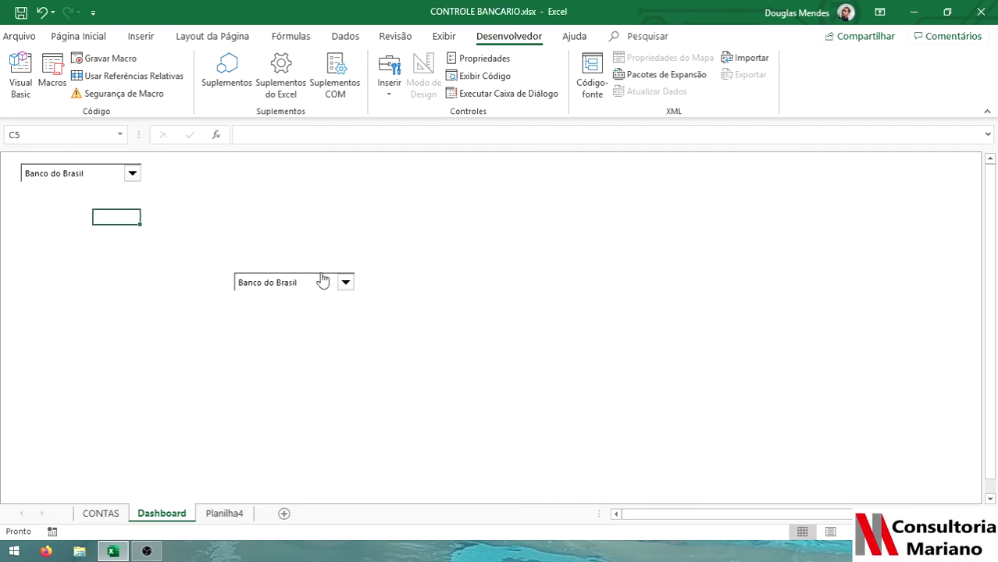
# Move the copied combo box up beside the original, aligned with it in the same row.
pyautogui.rightClick(324, 281)
pyautogui.press('Escape')
pyautogui.moveTo(311, 275); pyautogui.dragTo(258, 179)
# Change the copied combo box's cell link to Planilha4!$J$2, keeping the input range Planilha4!$D$1:$D$4.
pyautogui.rightClick(258, 181)
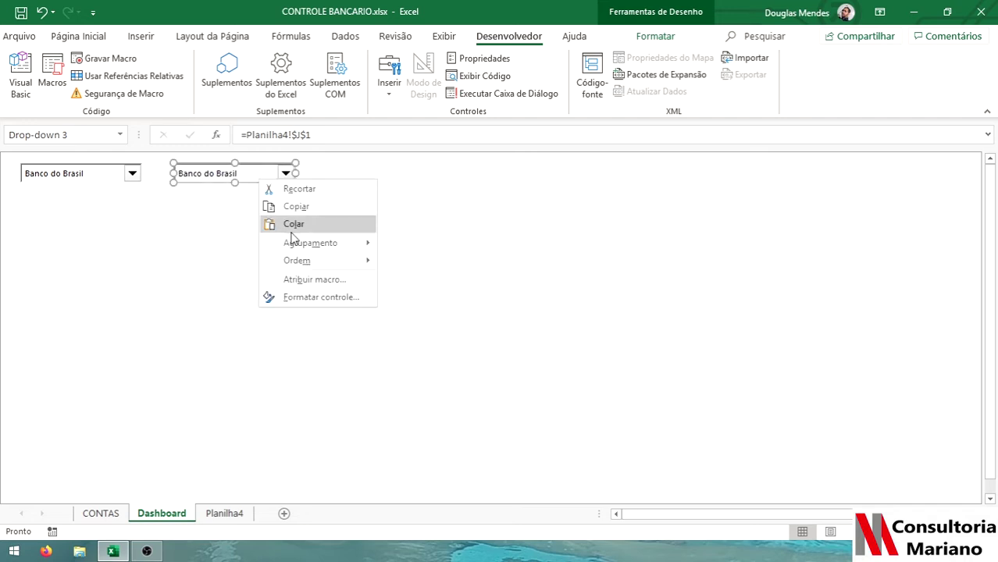
pyautogui.click(320, 298)
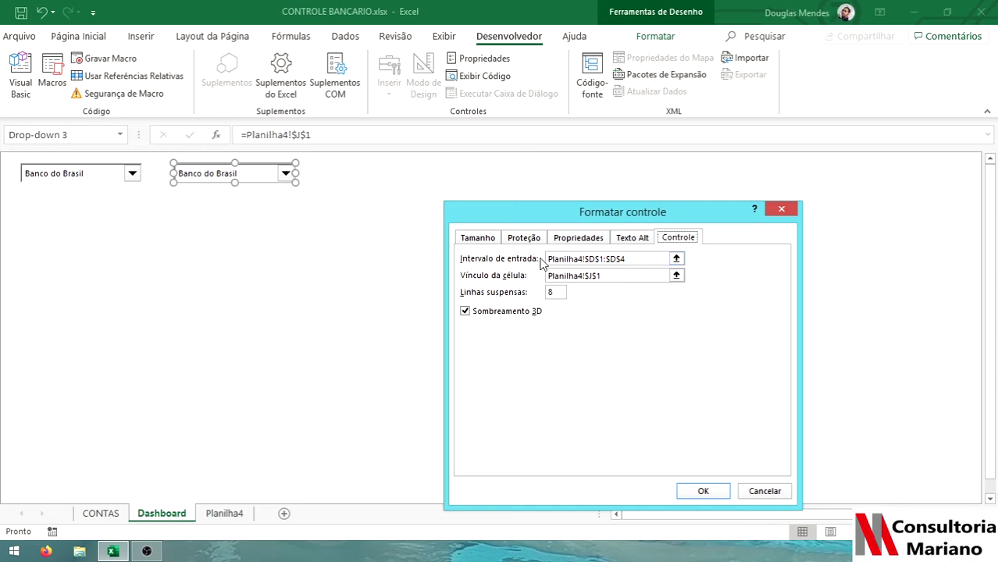
pyautogui.click(627, 259)
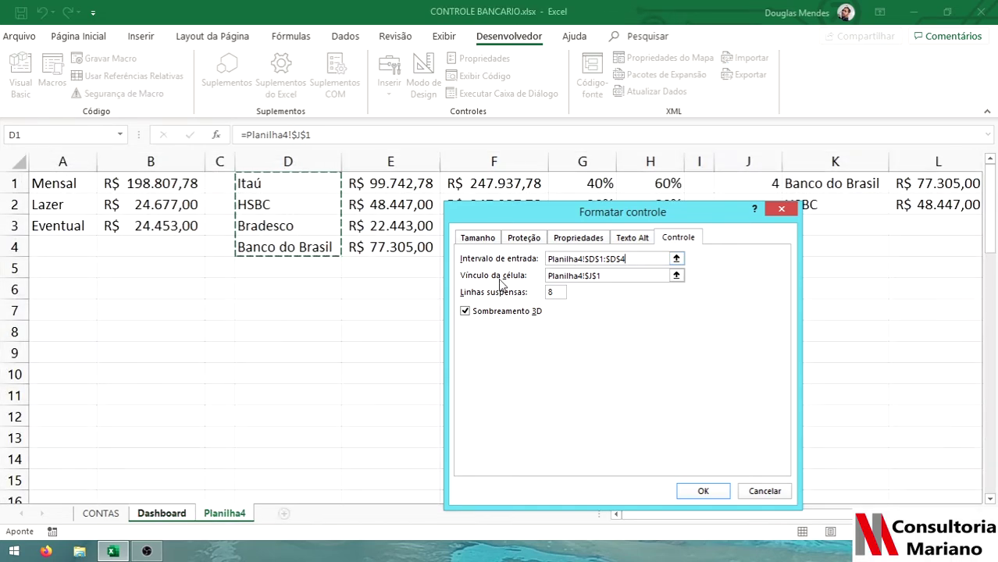
pyautogui.click(616, 277)
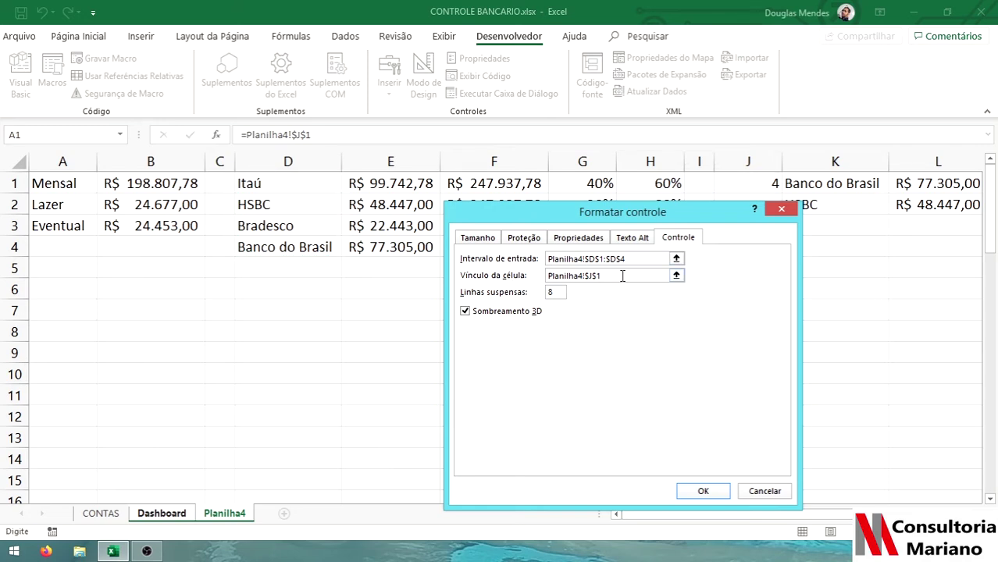
pyautogui.moveTo(622, 275); pyautogui.dragTo(500, 266)
pyautogui.press('Delete')
pyautogui.moveTo(628, 215); pyautogui.dragTo(484, 184)
pyautogui.click(735, 205)
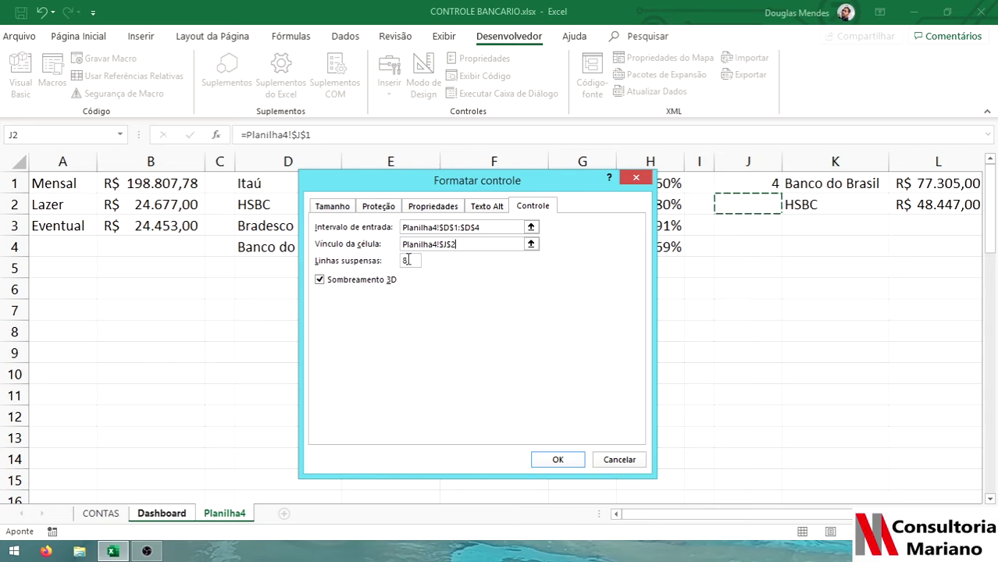
pyautogui.click(562, 458)
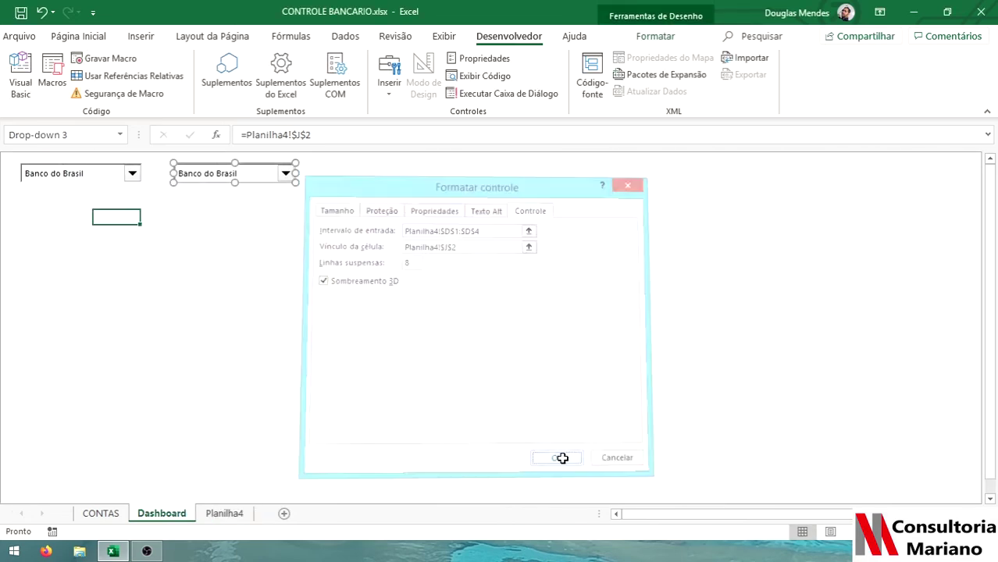
pyautogui.click(357, 280)
# Choose HSBC in the second combo box and check its linked lookup row on Planilha4.
pyautogui.click(286, 174)
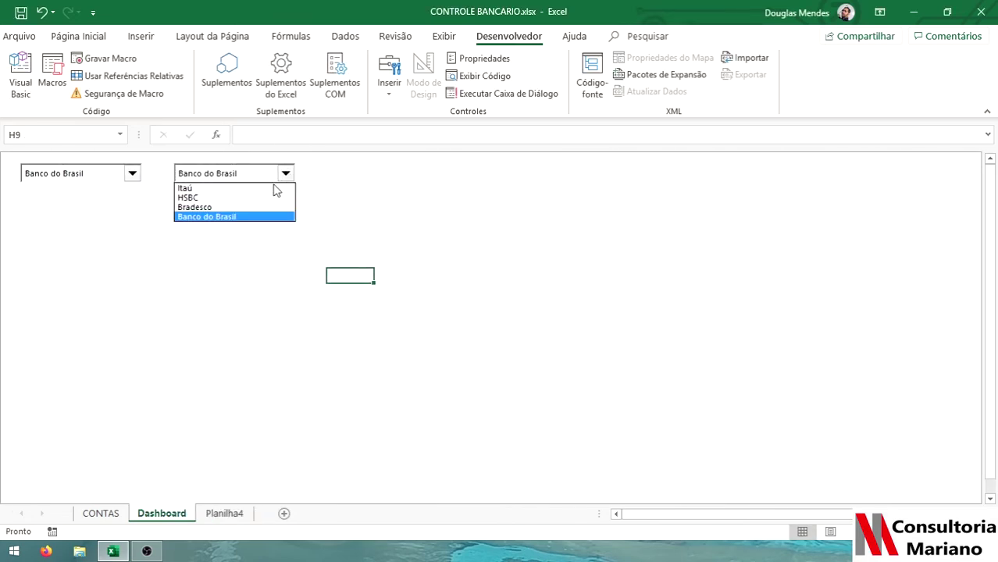
pyautogui.click(216, 198)
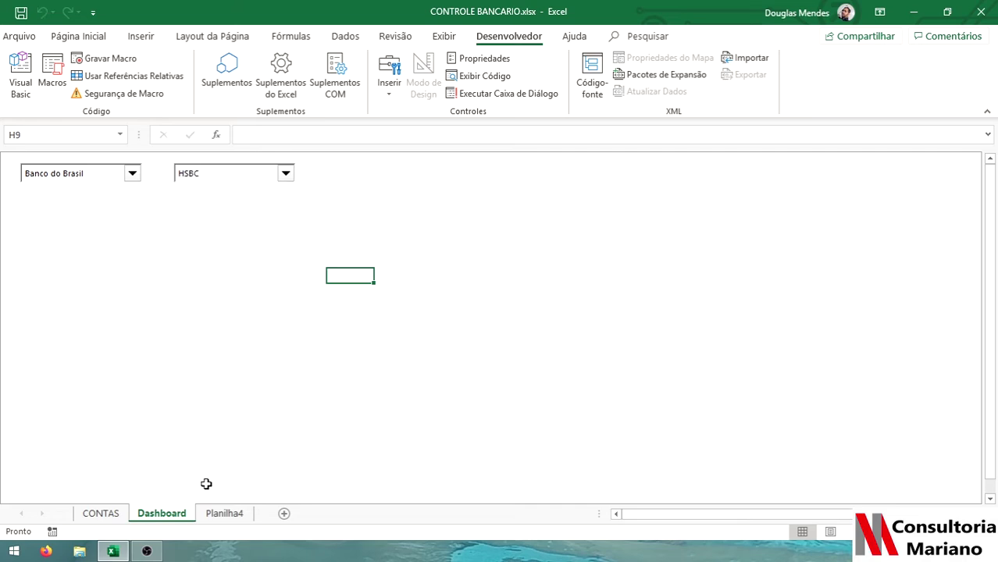
pyautogui.click(224, 514)
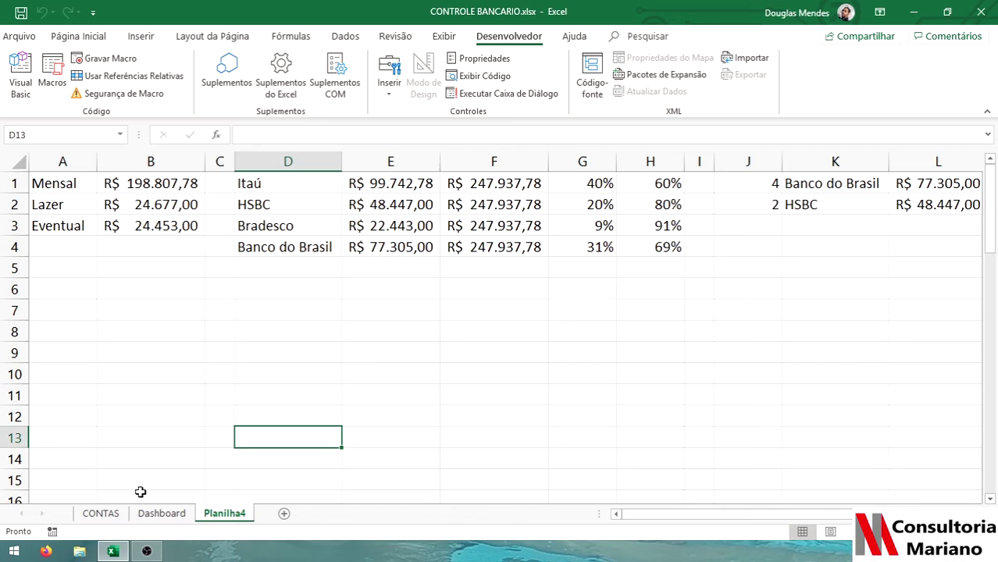
# Move the HSBC combo box on the Dashboard sheet farther from the first one, keeping both in the same row.
pyautogui.click(155, 514)
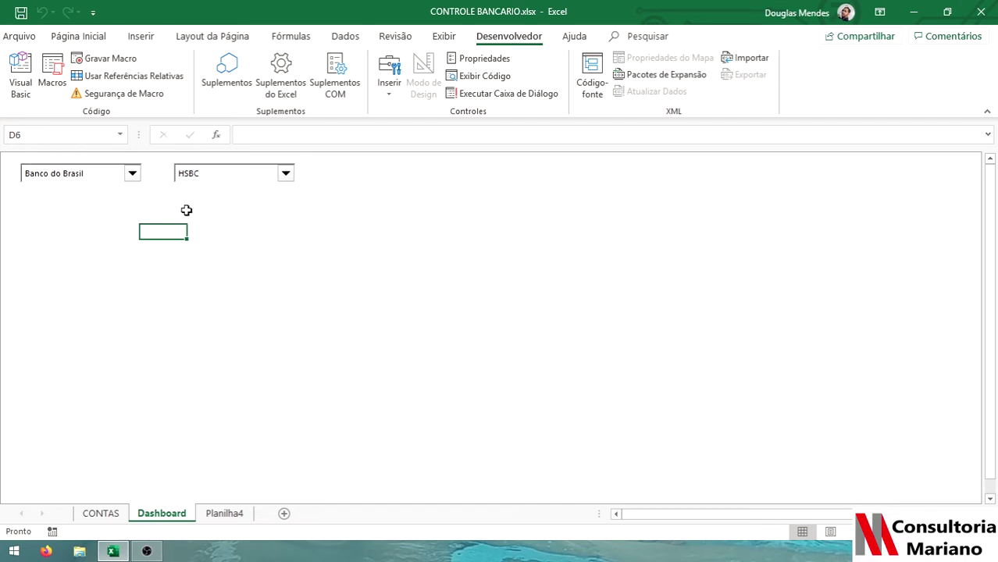
pyautogui.keyDown('ctrl'); pyautogui.click(232, 178); pyautogui.keyUp('ctrl')
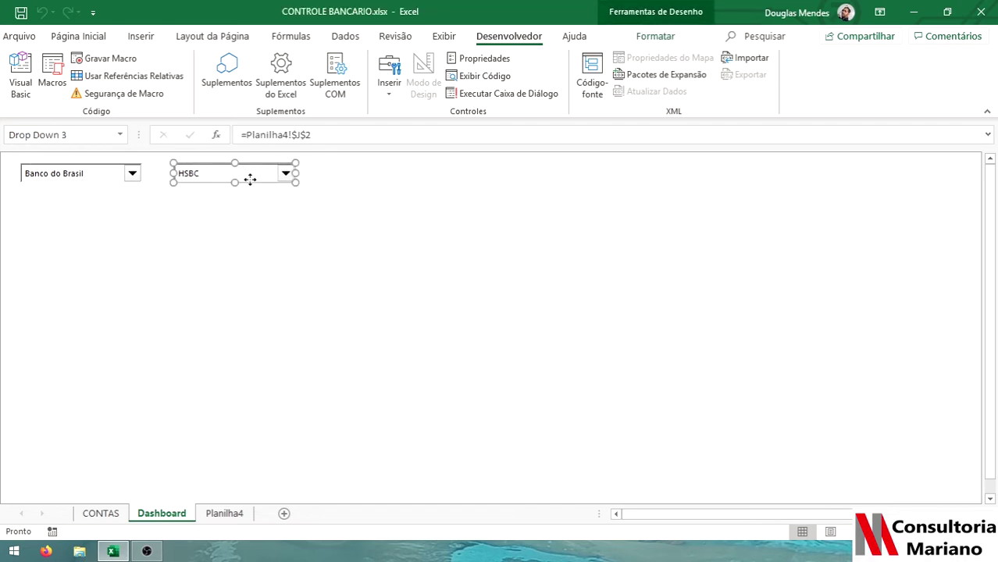
pyautogui.moveTo(252, 178); pyautogui.dragTo(306, 176)
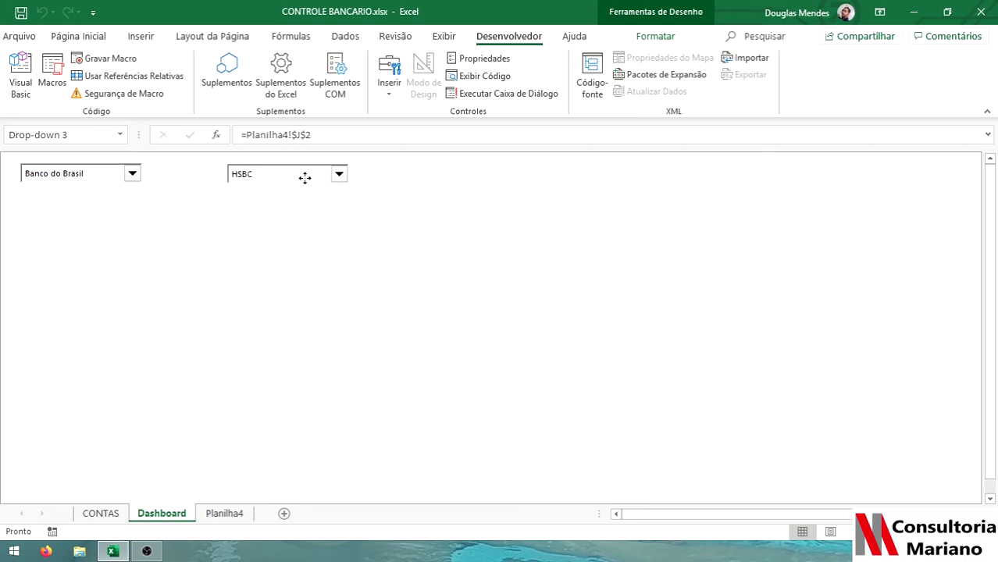
pyautogui.click(266, 303)
# Insert a clustered column chart on Planilha4 from K1:L1, using the layout with the bank name as title.
pyautogui.click(225, 513)
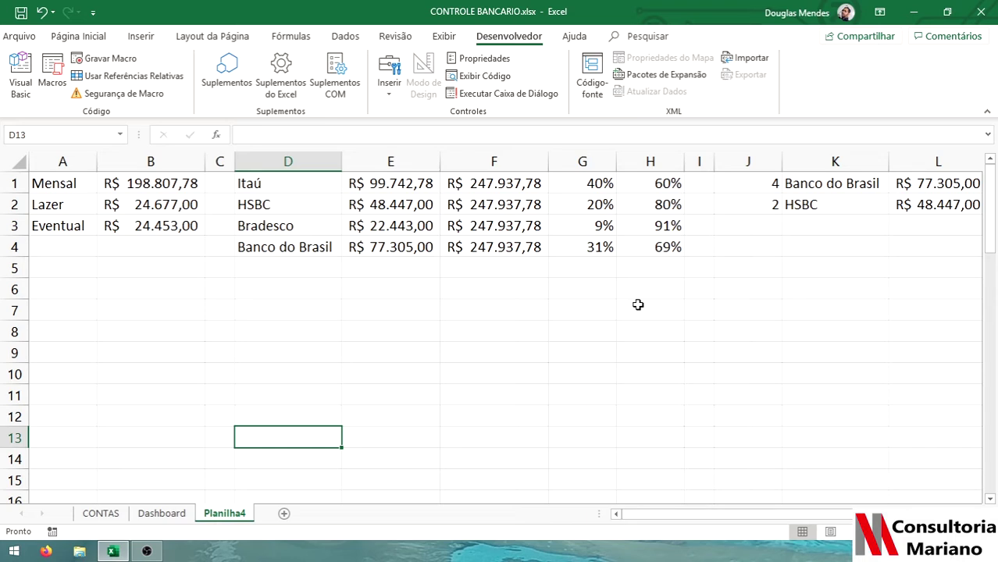
pyautogui.click(831, 182)
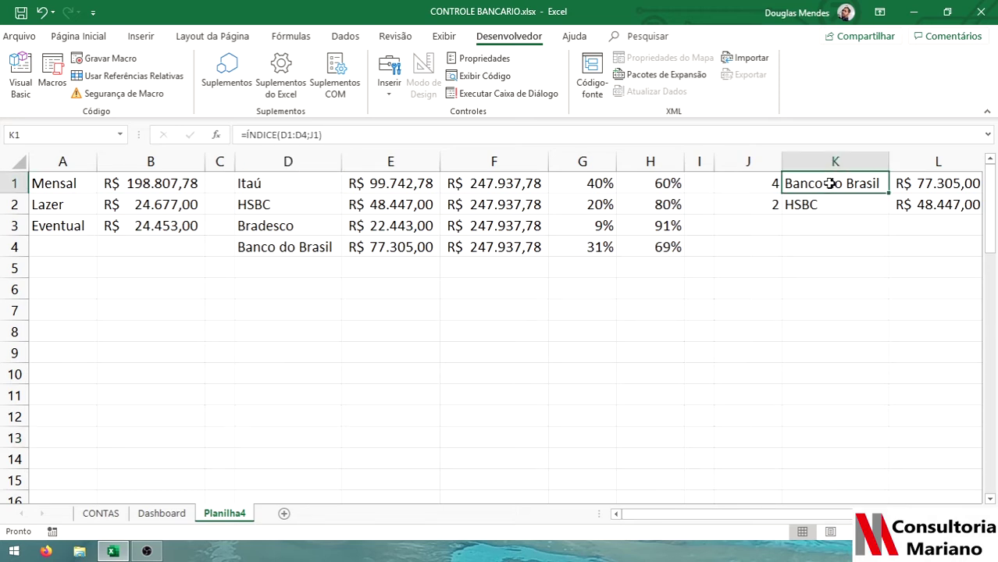
pyautogui.moveTo(879, 181); pyautogui.dragTo(899, 182)
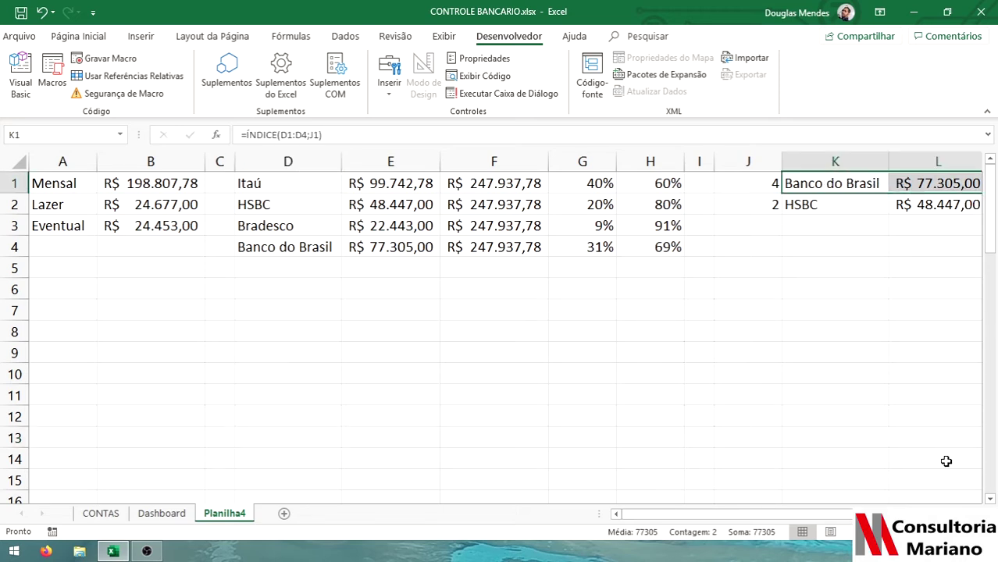
pyautogui.hscroll(3, 656, 156)
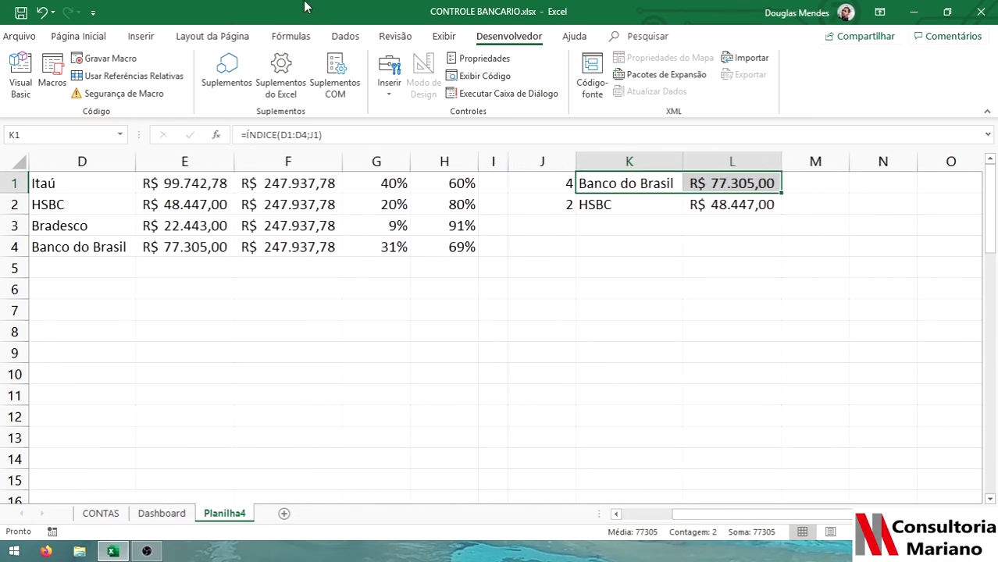
pyautogui.click(141, 36)
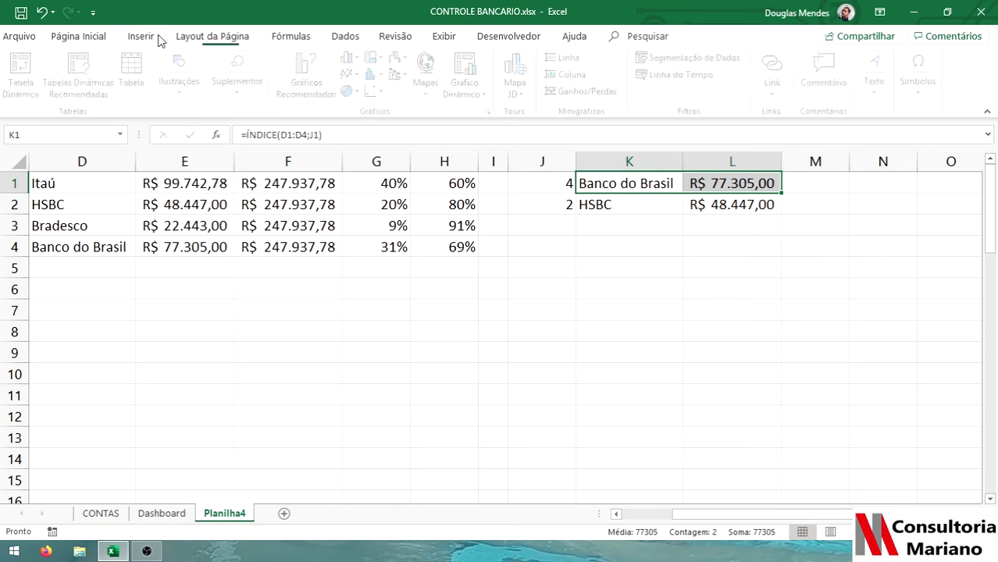
pyautogui.click(494, 114)
pyautogui.click(394, 87)
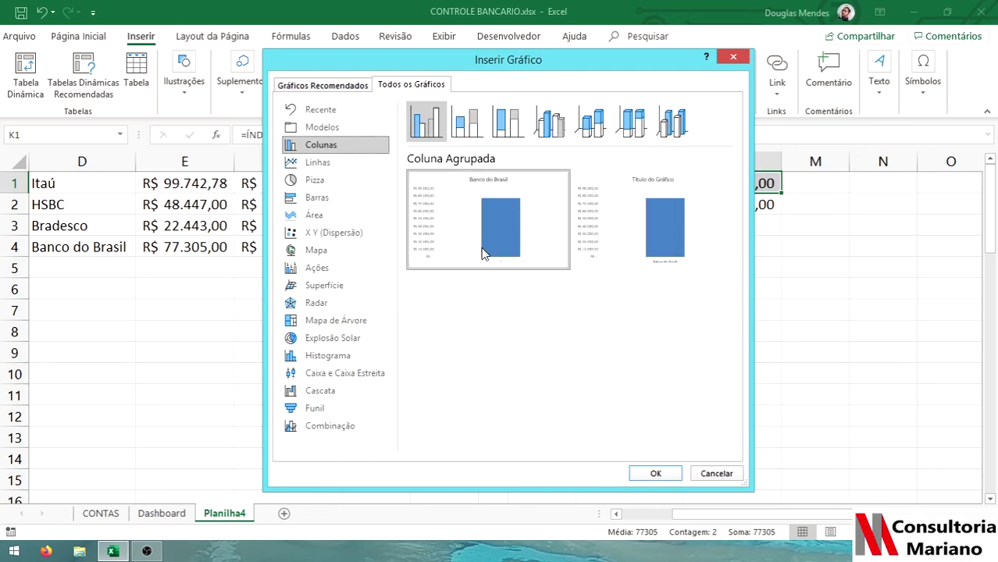
pyautogui.click(654, 472)
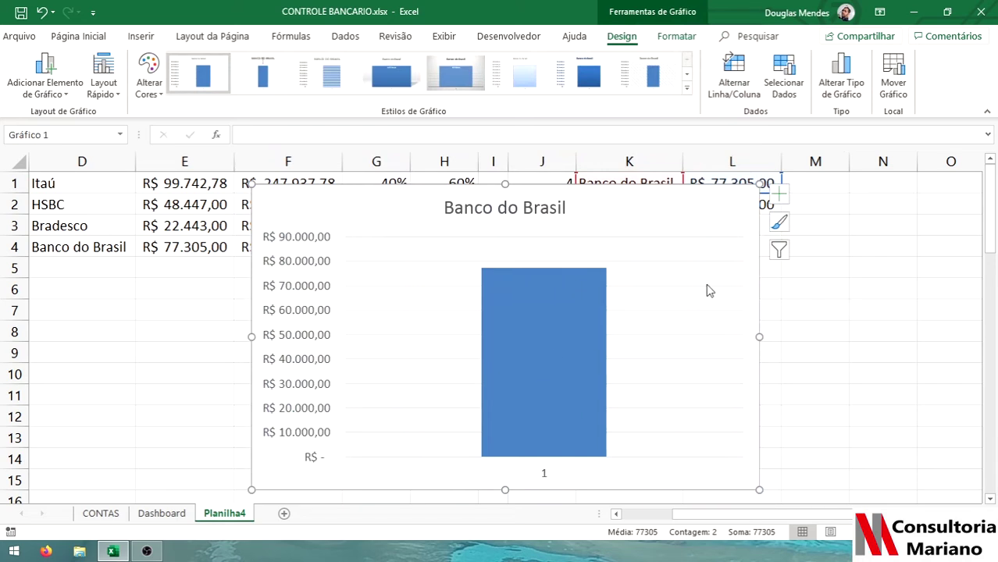
# Shrink the Banco do Brasil column chart to roughly half its width and remove its primary horizontal axis.
pyautogui.moveTo(759, 490); pyautogui.dragTo(527, 430)
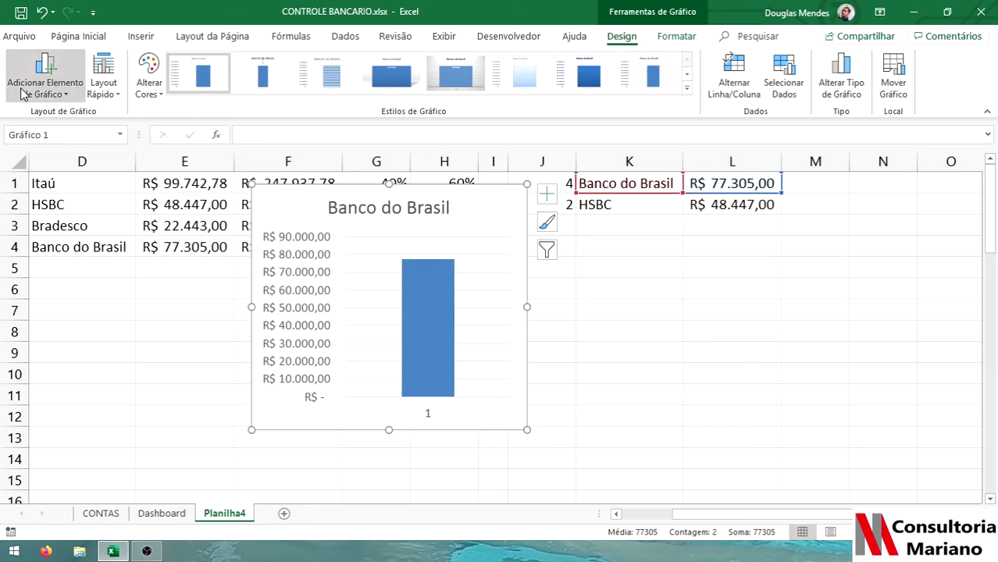
pyautogui.click(45, 96)
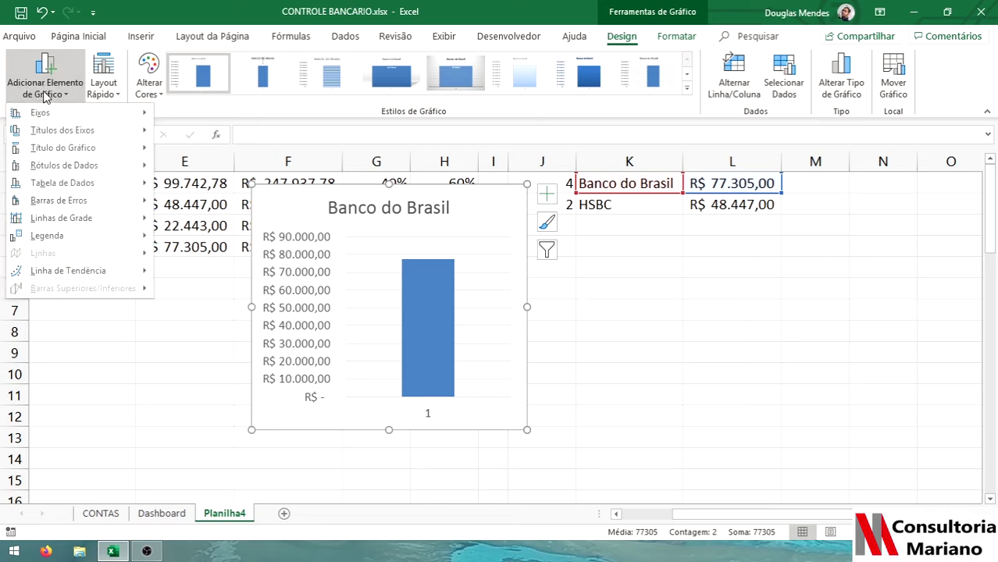
pyautogui.moveTo(44, 118)
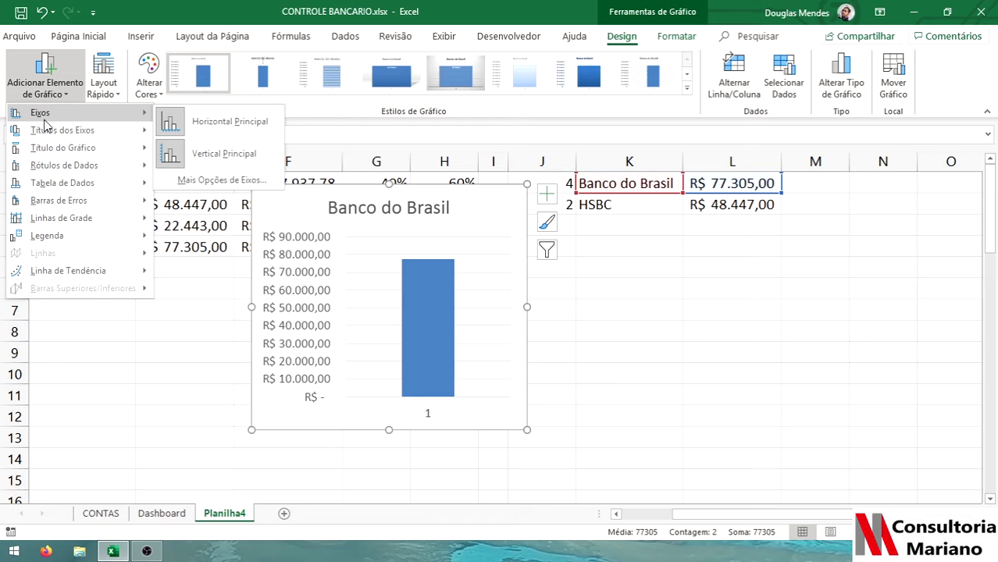
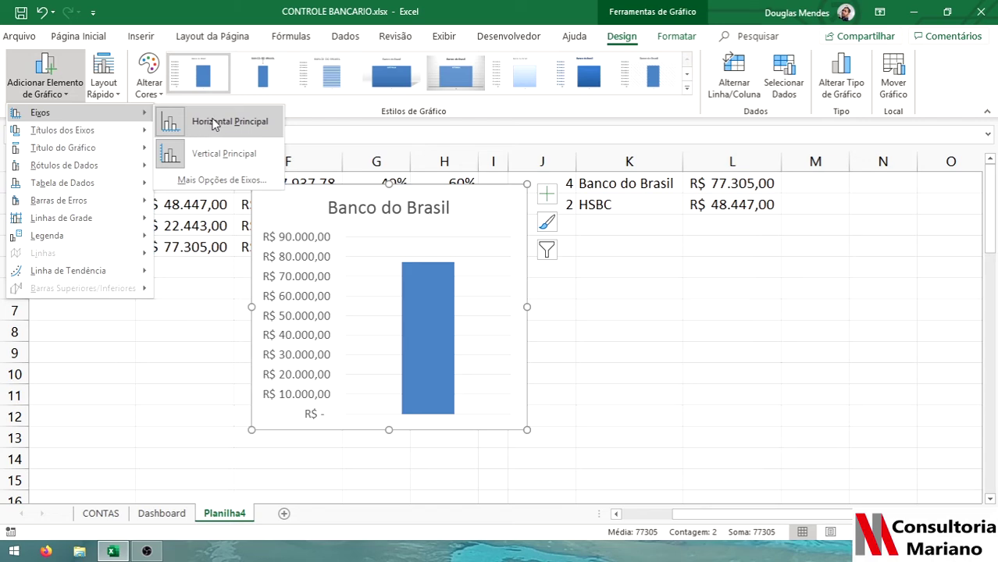
pyautogui.click(215, 124)
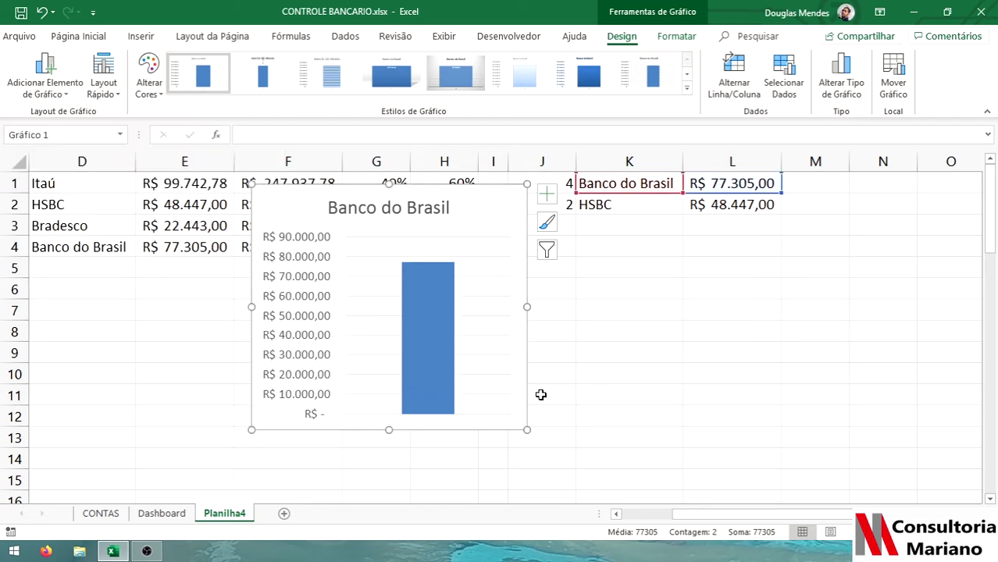
pyautogui.click(593, 377)
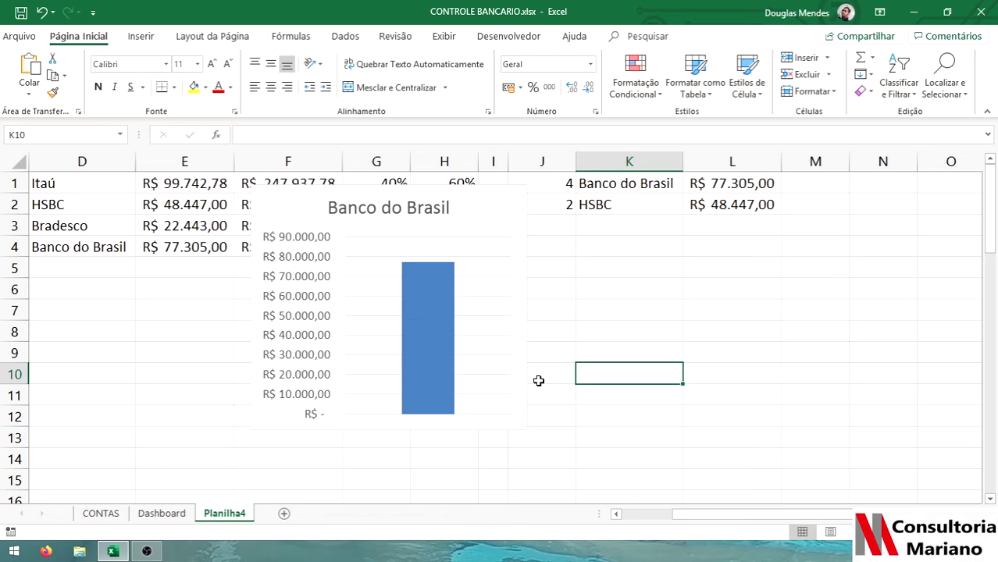
# Move the Banco do Brasil chart below the bank table, duplicate it, and place the copy beside the original.
pyautogui.click(507, 390)
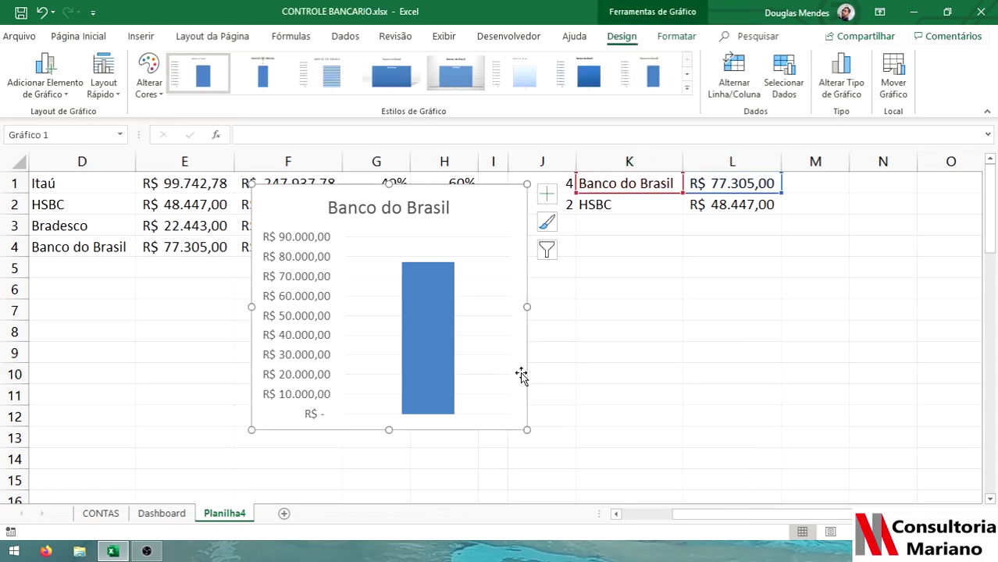
pyautogui.moveTo(520, 374); pyautogui.dragTo(427, 439)
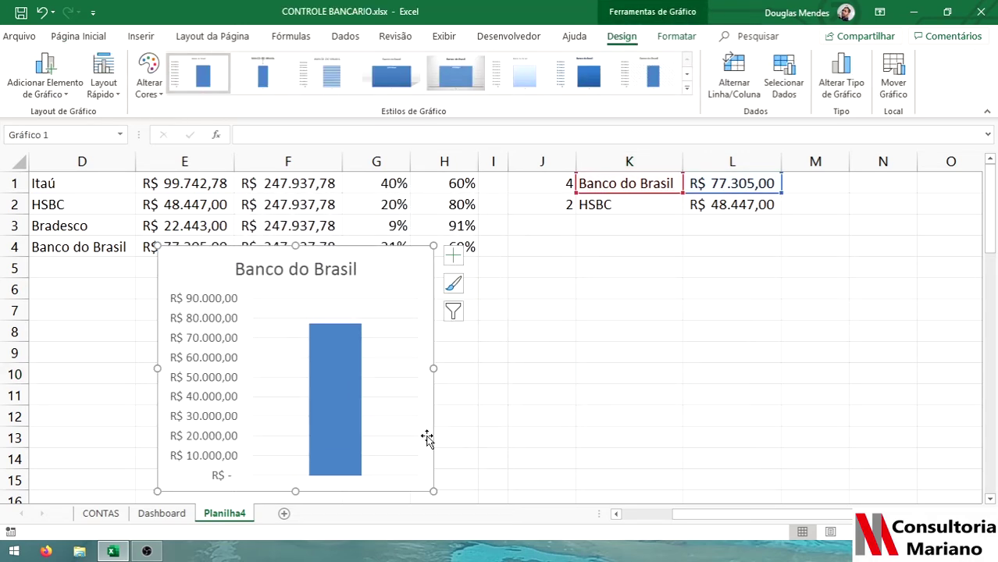
pyautogui.hotkey('ctrl', 'c')
pyautogui.click(520, 419)
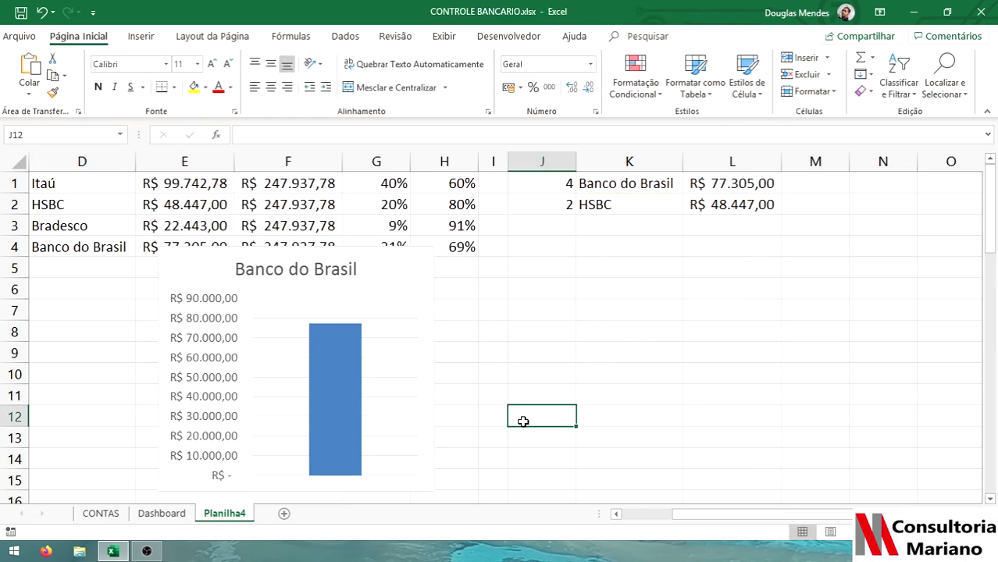
pyautogui.hotkey('ctrl', 'v')
pyautogui.moveTo(598, 413); pyautogui.dragTo(550, 253)
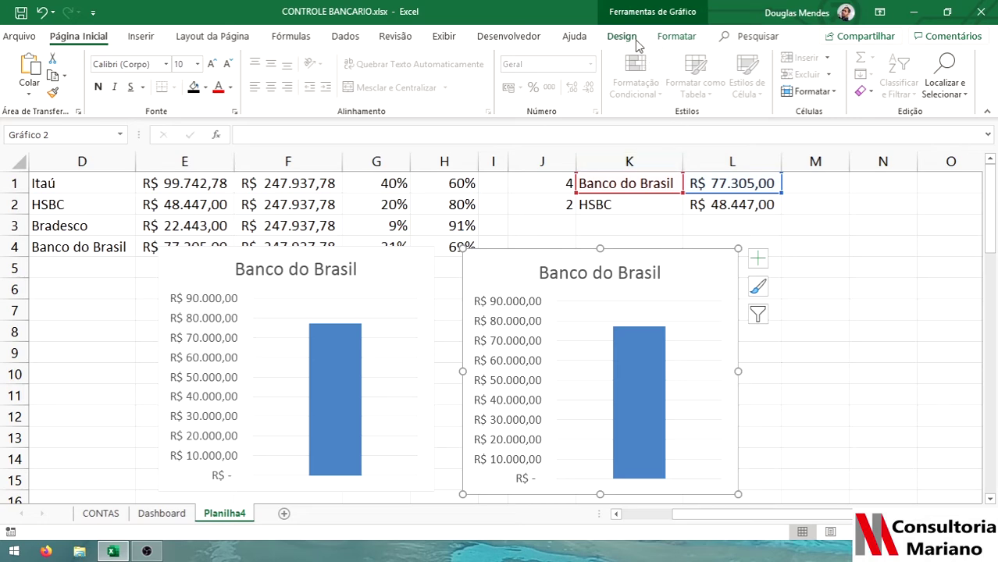
# Change the duplicate chart's data range to =Planilha4!$K$2:$L$2.
pyautogui.click(621, 36)
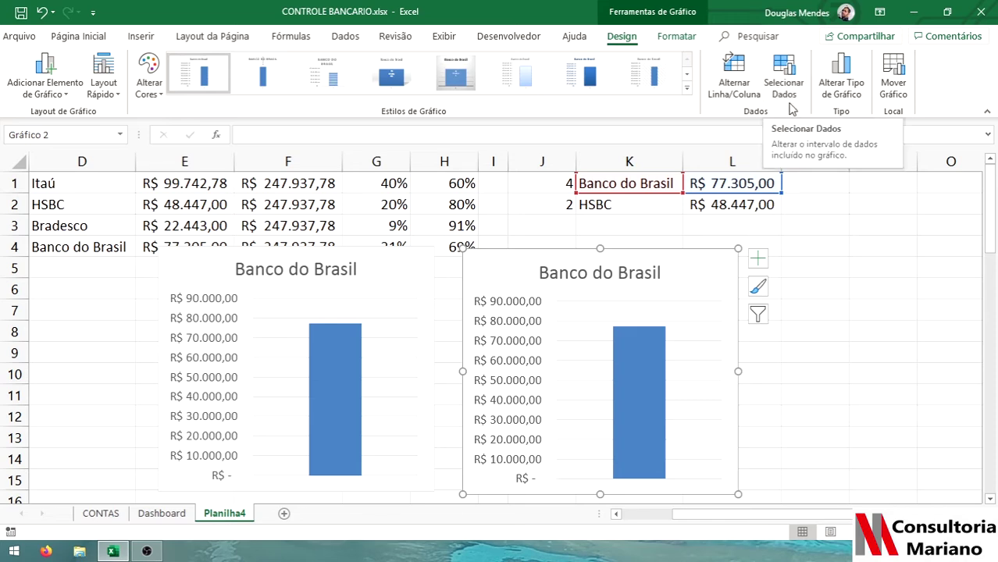
pyautogui.click(783, 86)
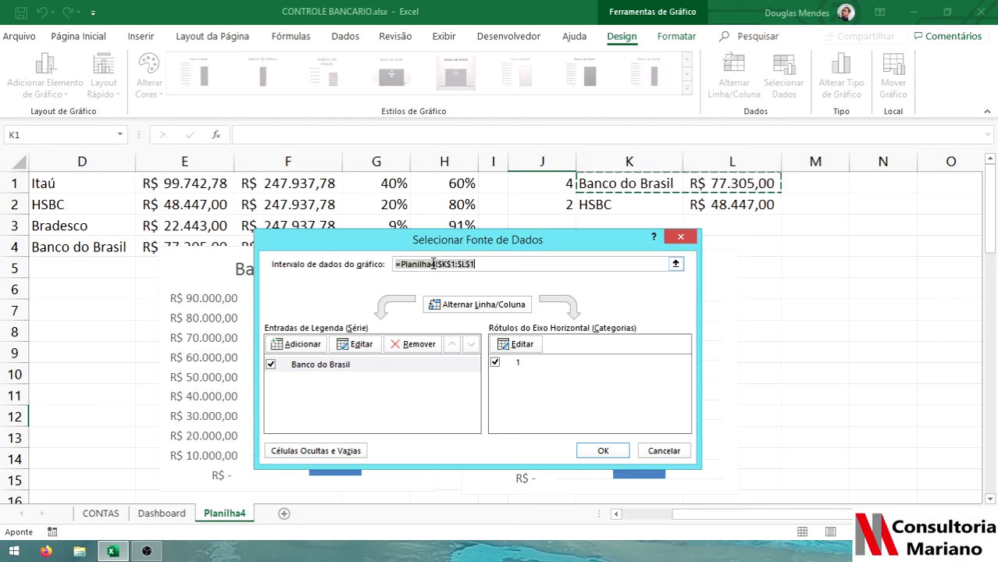
pyautogui.click(498, 266)
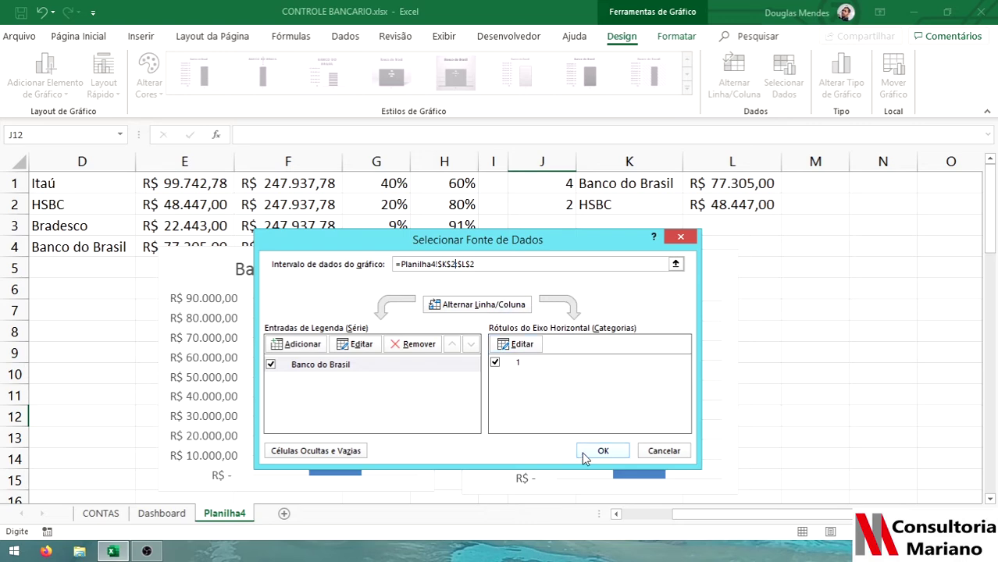
pyautogui.click(585, 454)
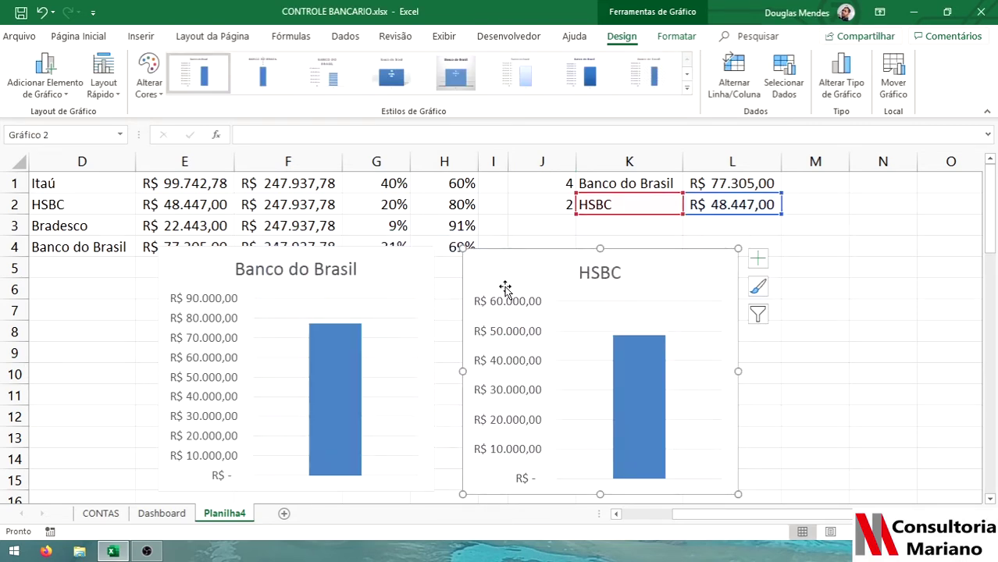
# Cut both bank column charts from Planilha4 and paste them onto the Dashboard sheet.
pyautogui.keyDown('ctrl'); pyautogui.click(421, 267); pyautogui.keyUp('ctrl')
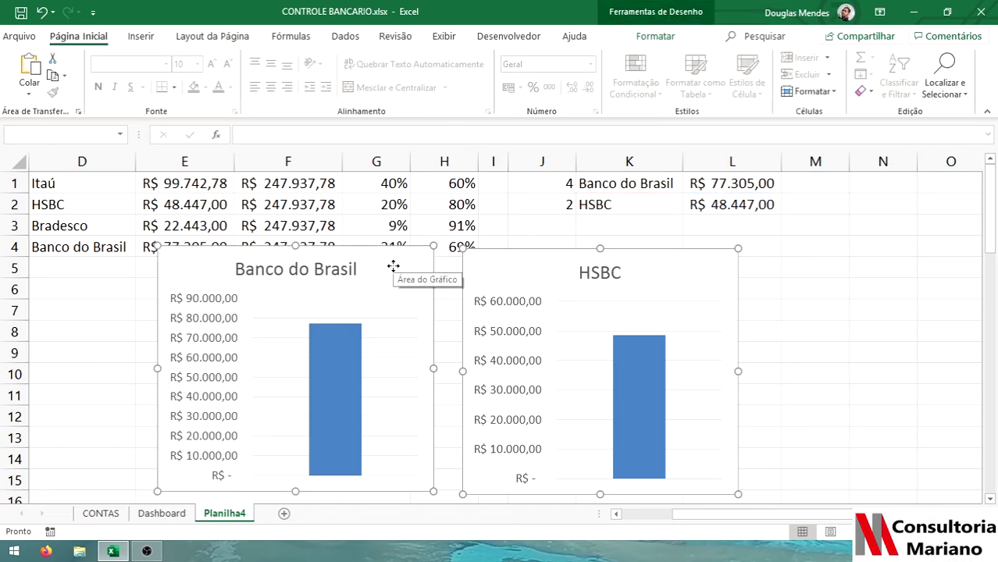
pyautogui.hotkey('ctrl', 'x')
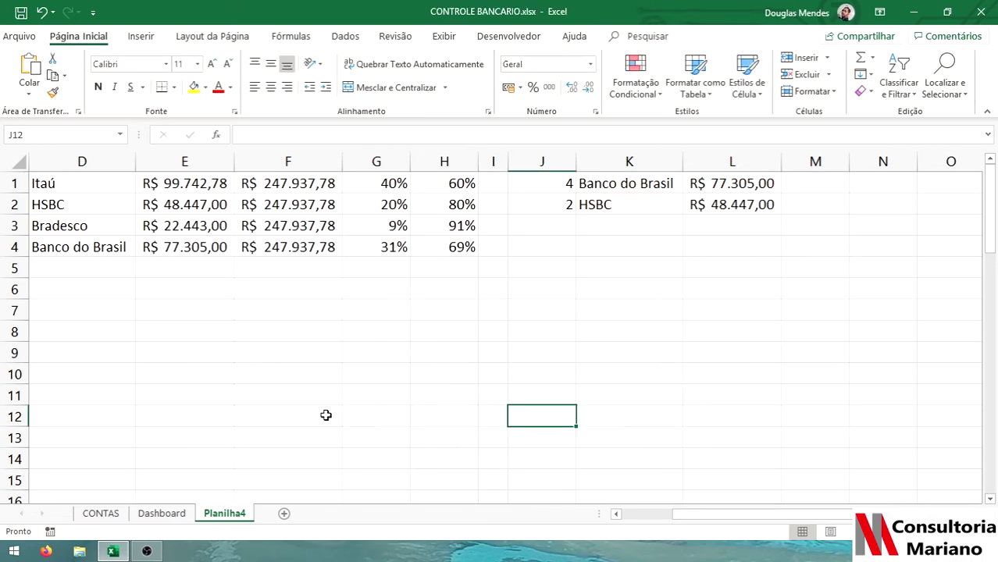
pyautogui.click(162, 512)
pyautogui.click(205, 357)
pyautogui.hotkey('ctrl', 'v')
# Place the Banco do Brasil chart under the first drop-down and the HSBC chart under the second.
pyautogui.click(352, 292)
pyautogui.moveTo(330, 363); pyautogui.dragTo(152, 191)
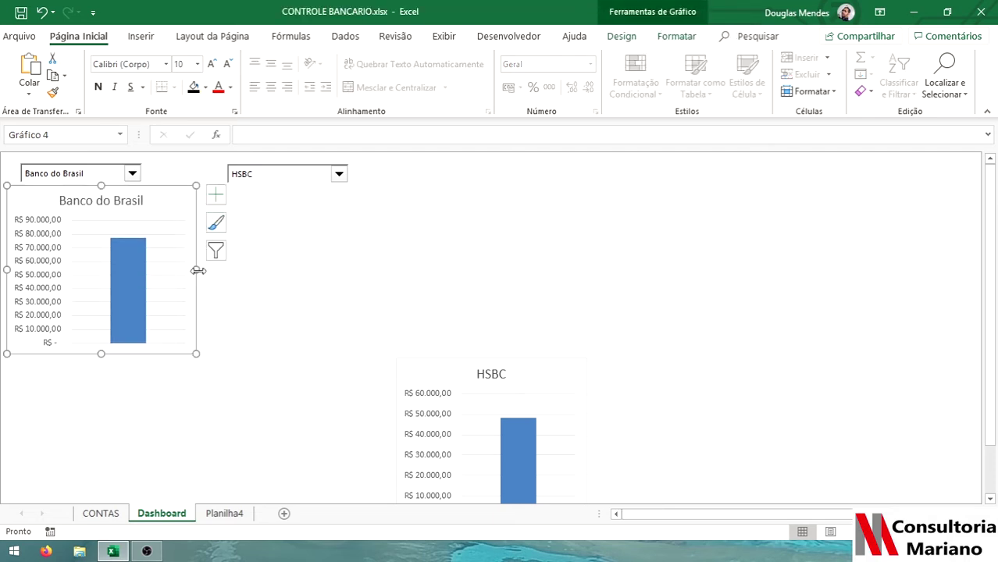
pyautogui.moveTo(427, 361); pyautogui.dragTo(237, 187)
# Shift the two bank drop-downs slightly so each is centred above its chart.
pyautogui.rightClick(129, 176)
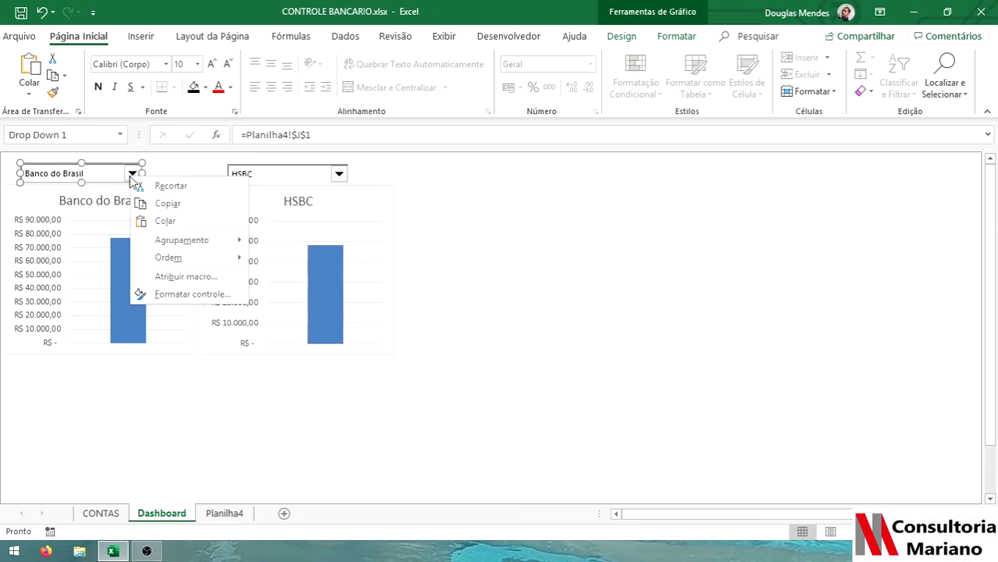
pyautogui.press('Escape')
pyautogui.moveTo(124, 173); pyautogui.dragTo(147, 174)
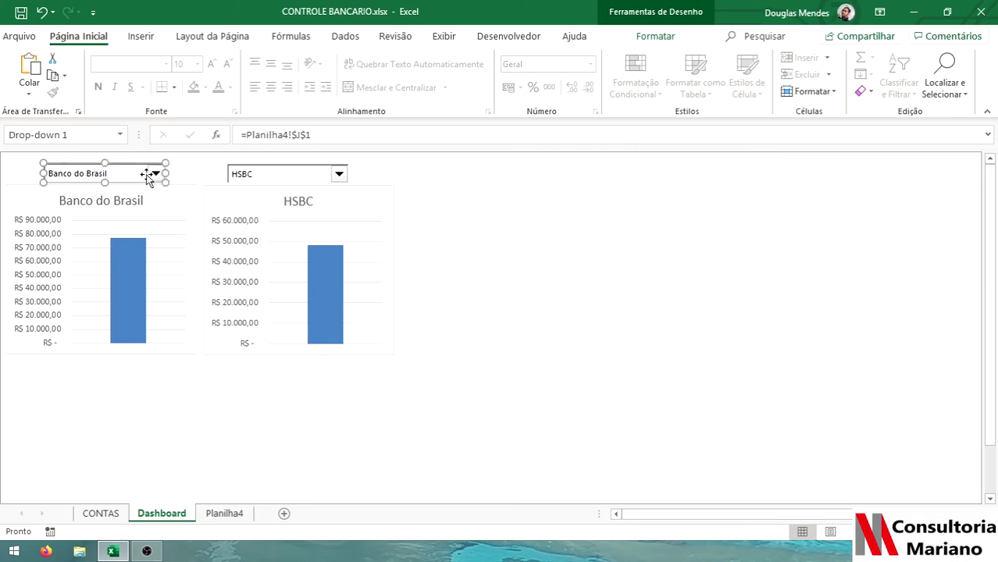
pyautogui.rightClick(288, 182)
pyautogui.press('Escape')
pyautogui.moveTo(314, 173); pyautogui.dragTo(319, 174)
pyautogui.click(440, 200)
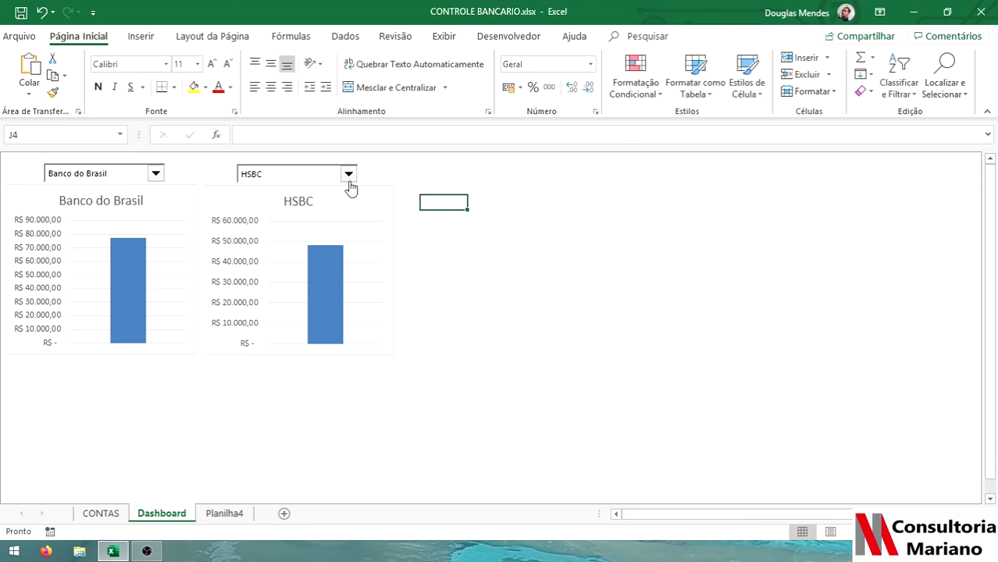
# Test the drop-downs by choosing Itaú for the first chart and Bradesco for the second.
pyautogui.click(156, 174)
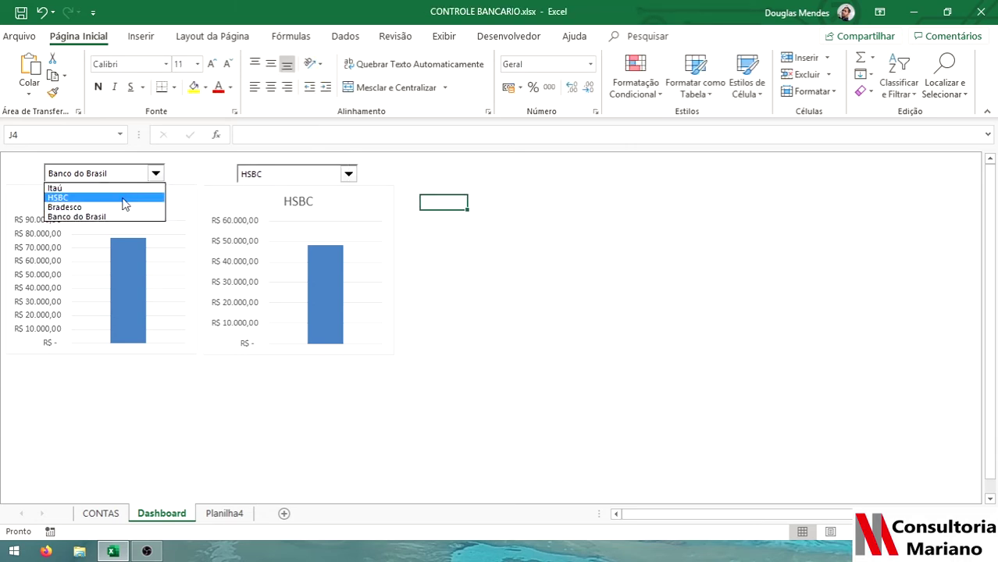
pyautogui.click(91, 189)
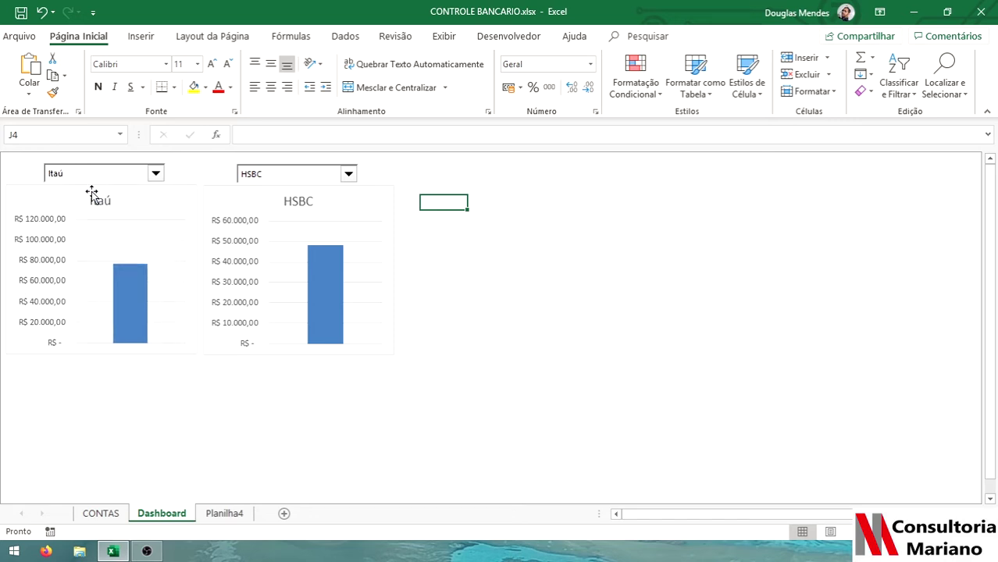
pyautogui.click(336, 176)
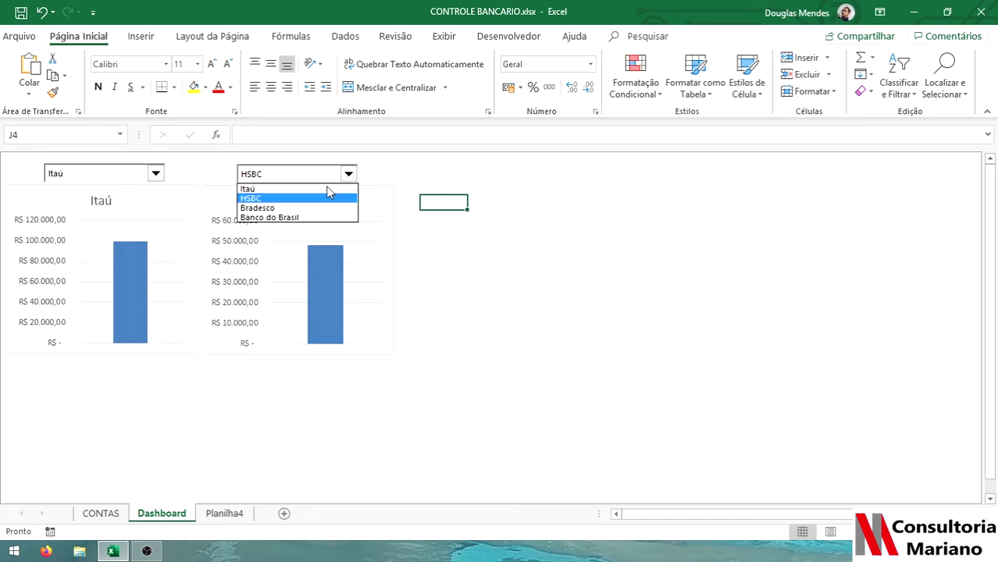
pyautogui.click(283, 210)
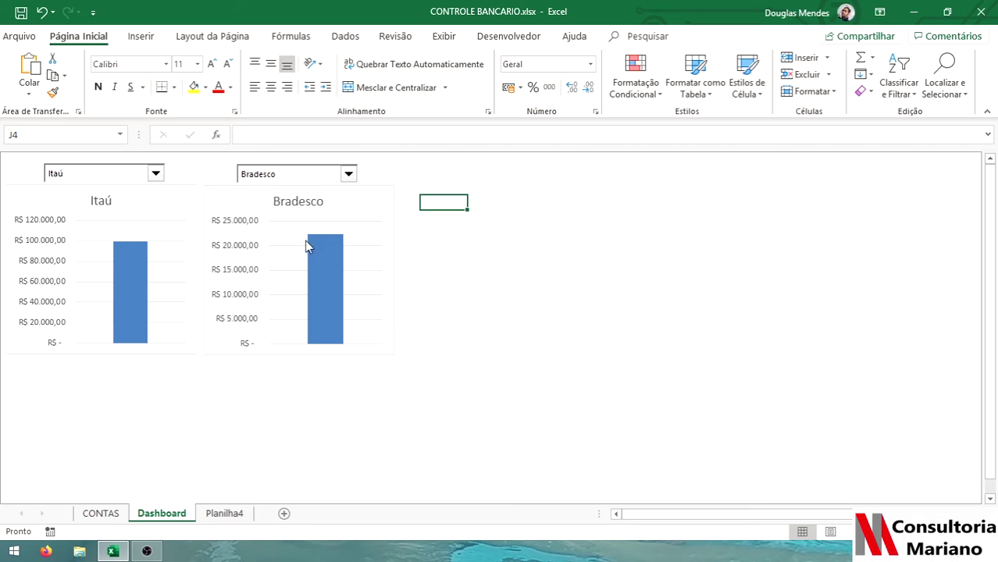
pyautogui.moveTo(309, 243)
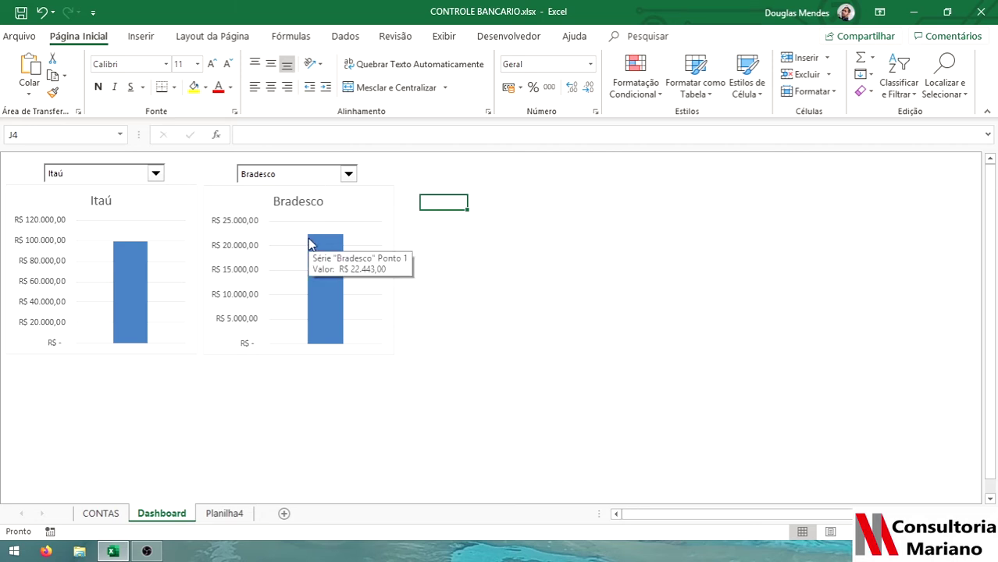
# Choose Banco do Brasil in the second chart's drop-down and HSBC in the first chart's drop-down.
pyautogui.click(348, 175)
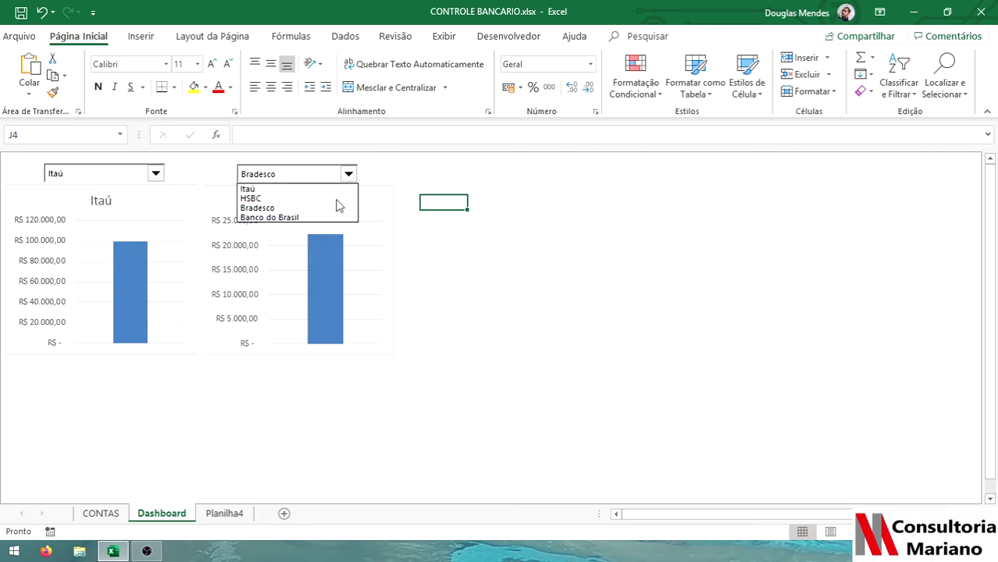
pyautogui.click(323, 217)
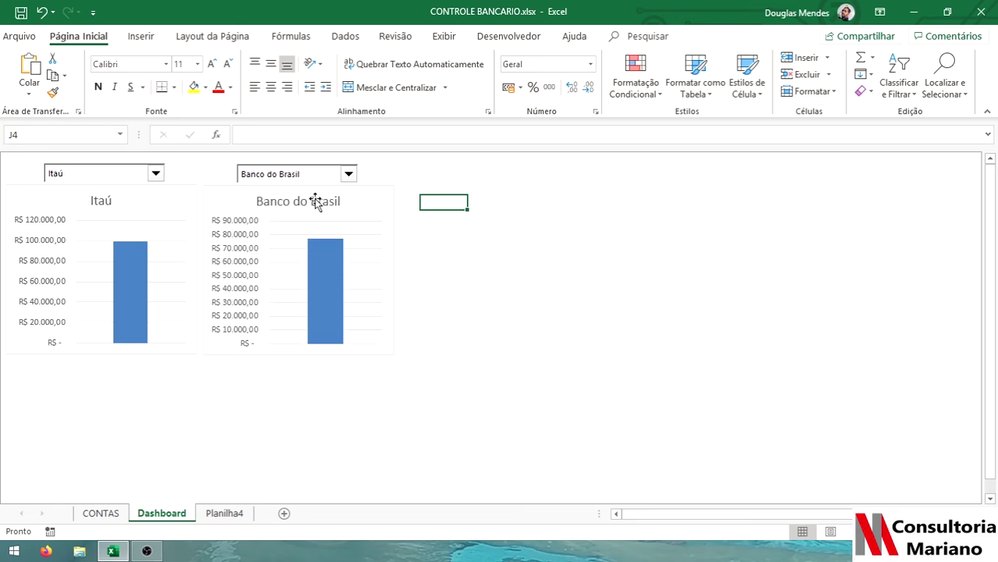
pyautogui.click(155, 174)
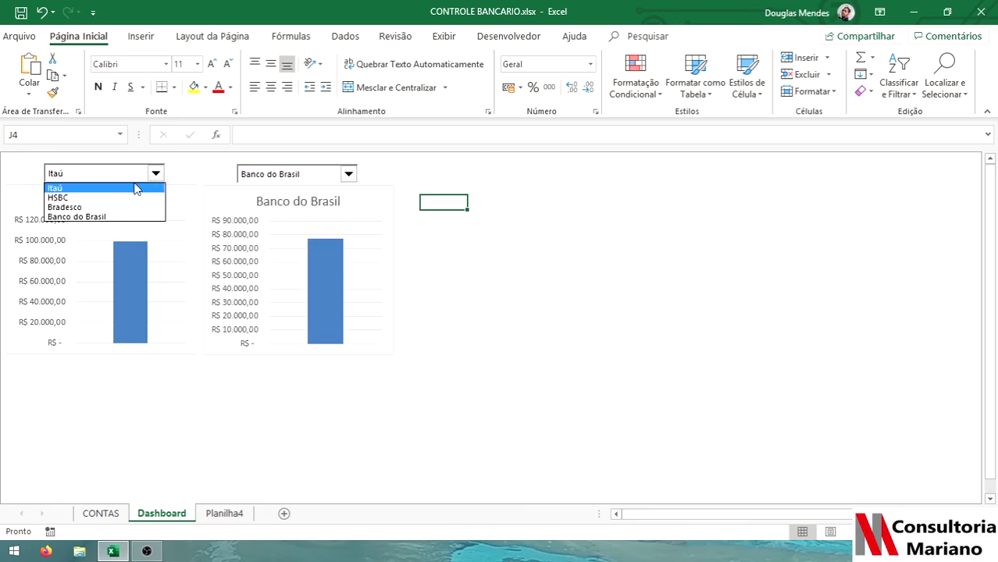
pyautogui.click(99, 200)
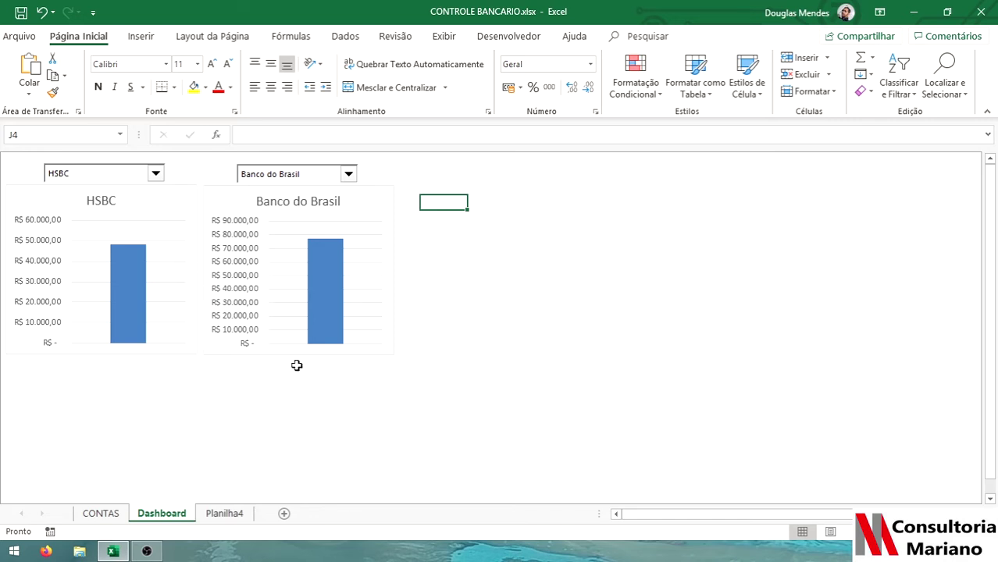
# On Planilha4, insert a doughnut chart from the Itaú name in D1 and its percentages in G1:H1.
pyautogui.click(224, 512)
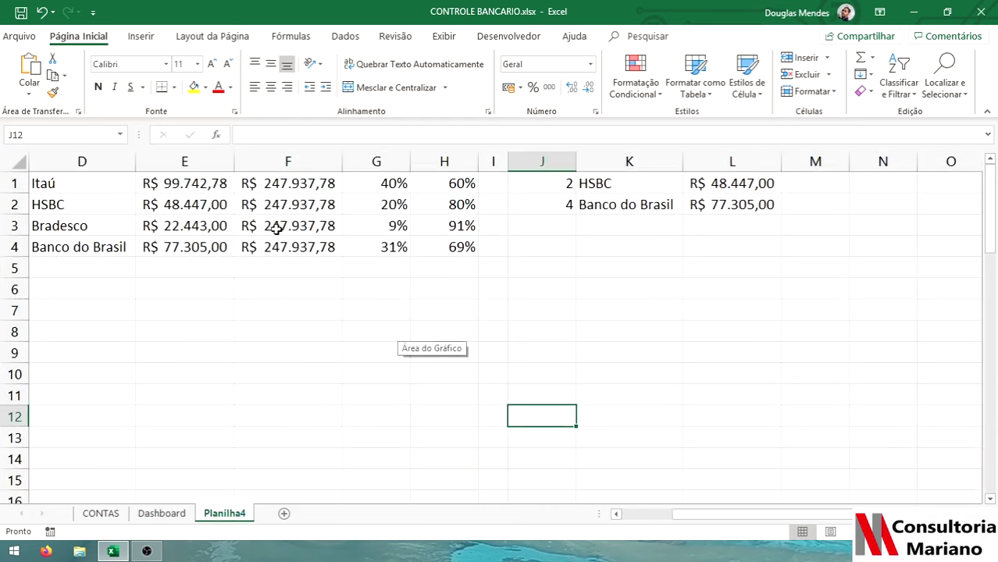
pyautogui.moveTo(713, 517); pyautogui.dragTo(642, 516)
pyautogui.click(249, 307)
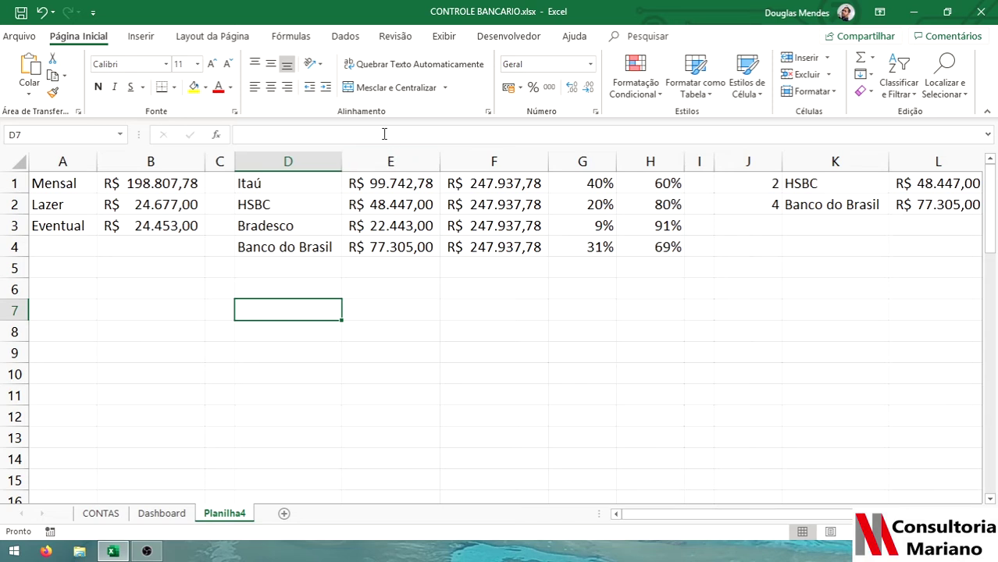
pyautogui.click(273, 182)
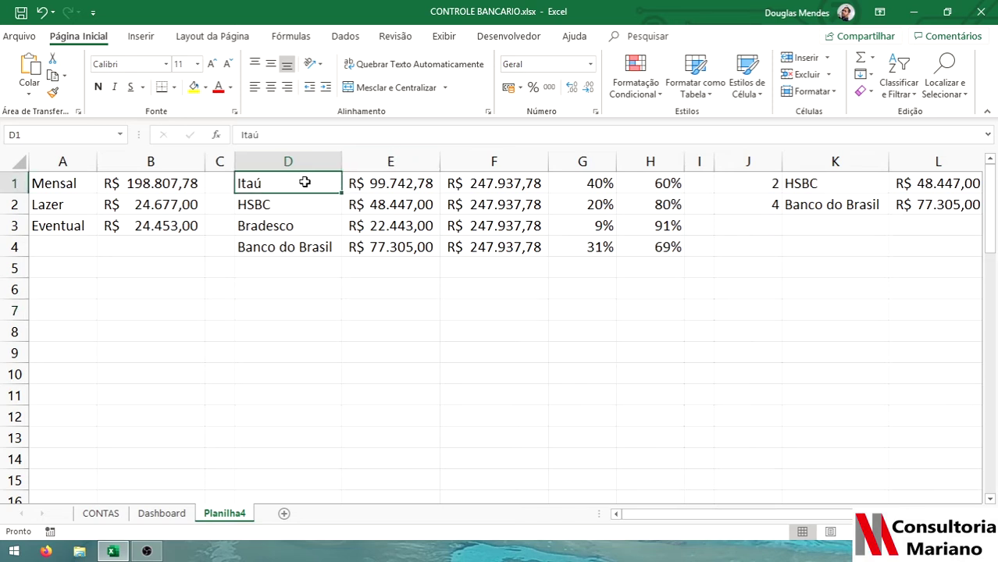
pyautogui.click(576, 182)
pyautogui.moveTo(607, 182); pyautogui.dragTo(669, 184)
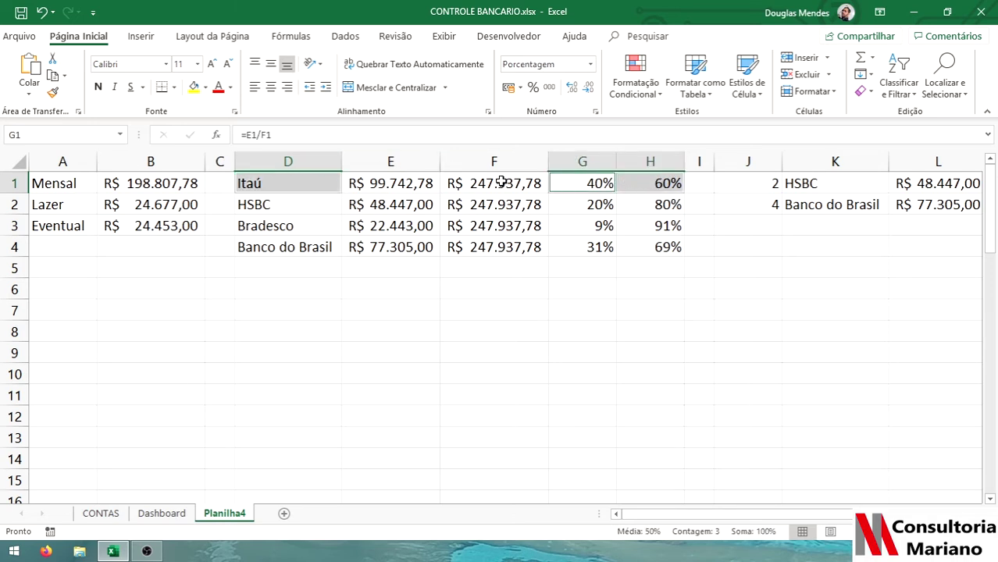
pyautogui.click(137, 35)
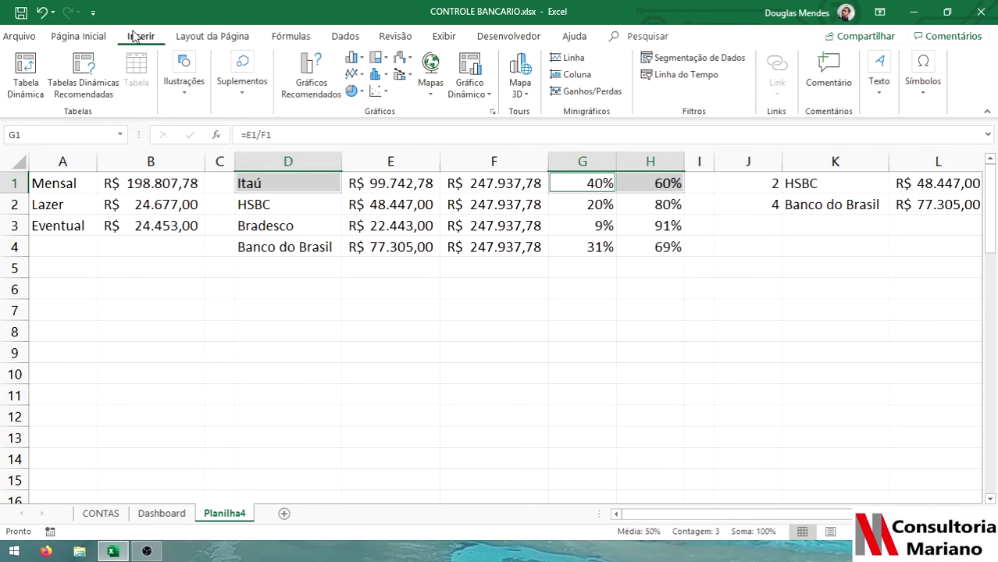
pyautogui.click(361, 95)
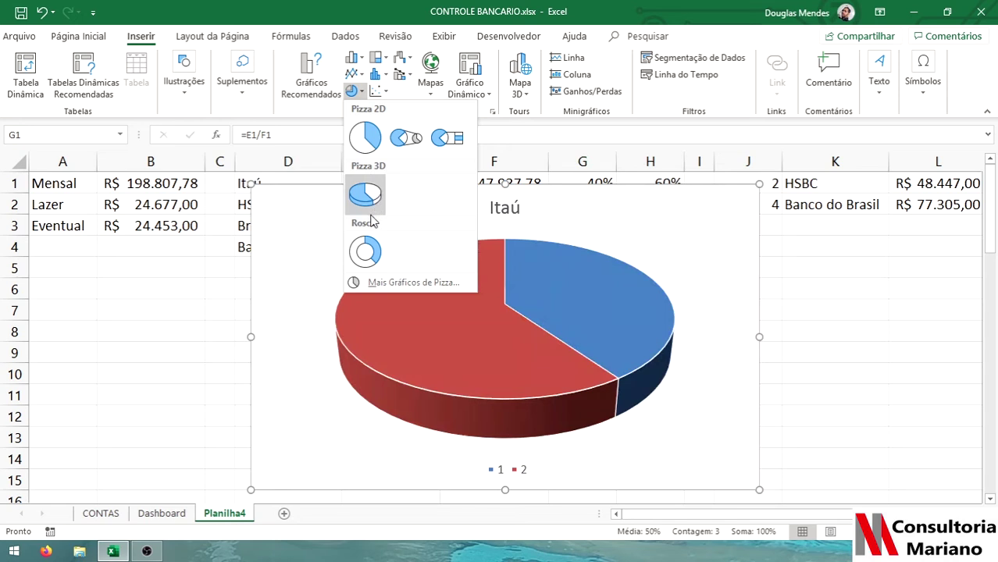
pyautogui.click(367, 251)
# Shrink the Itaú doughnut chart, move it below row 1, and remove its legend.
pyautogui.moveTo(759, 490); pyautogui.dragTo(562, 427)
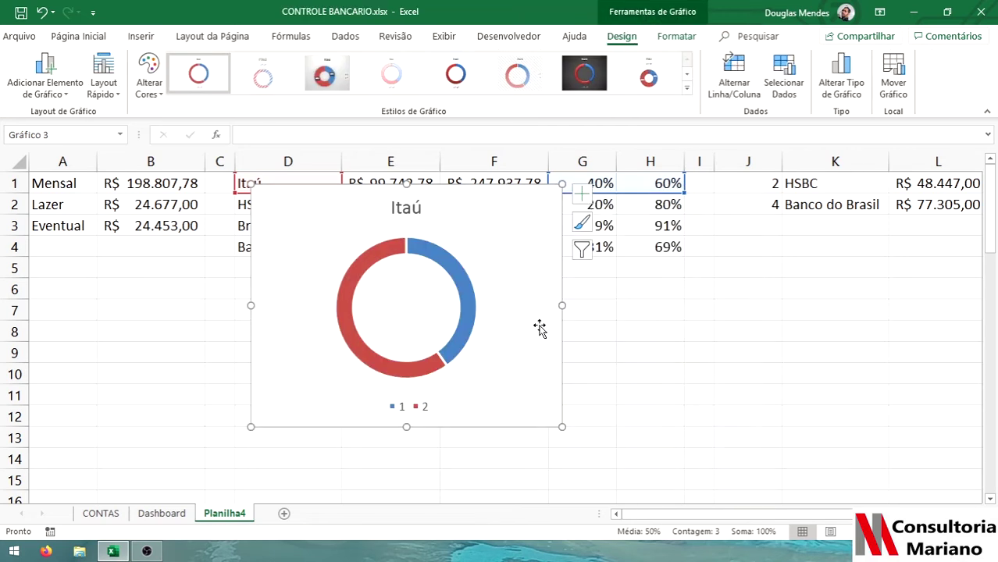
pyautogui.moveTo(559, 342); pyautogui.dragTo(587, 380)
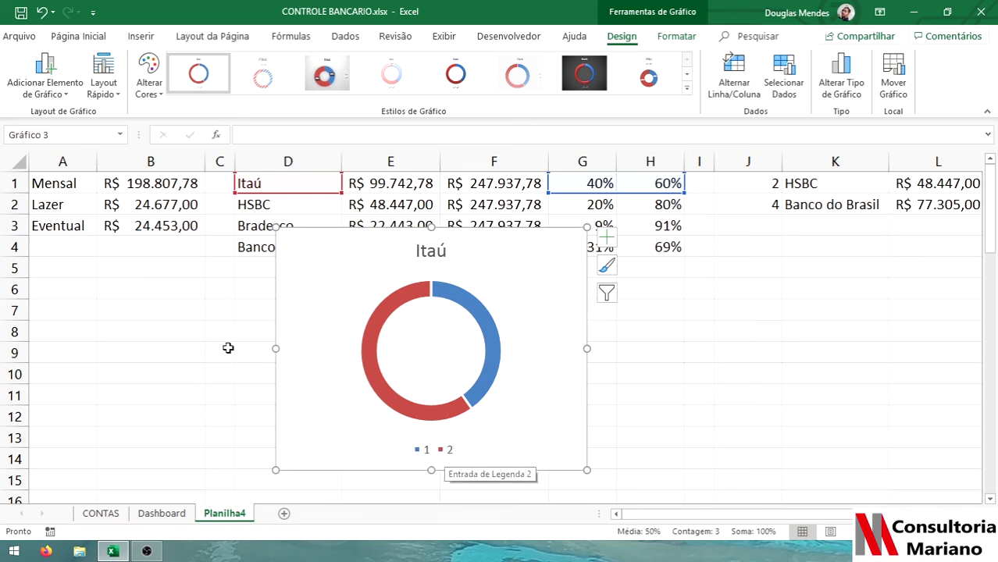
pyautogui.click(44, 89)
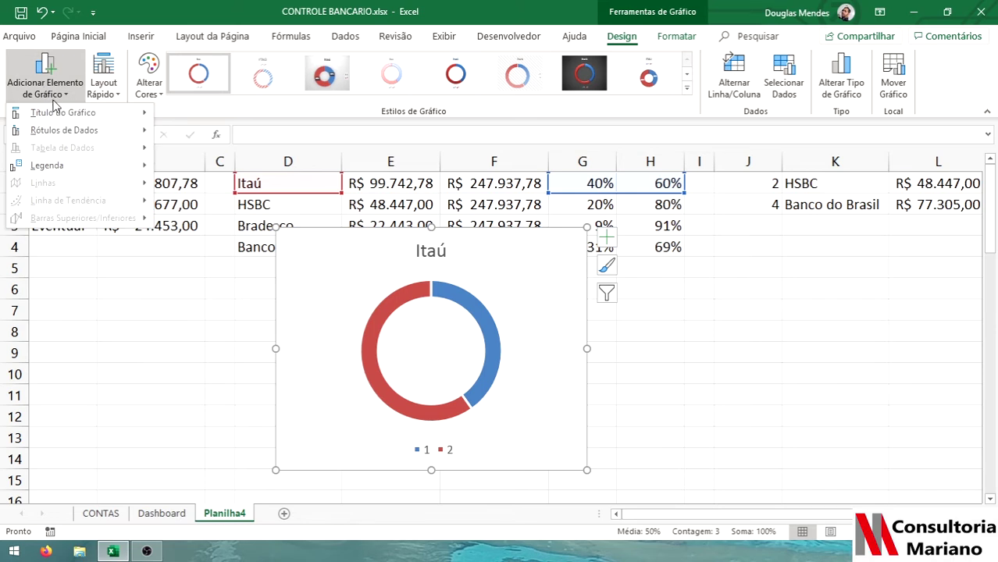
pyautogui.moveTo(49, 166)
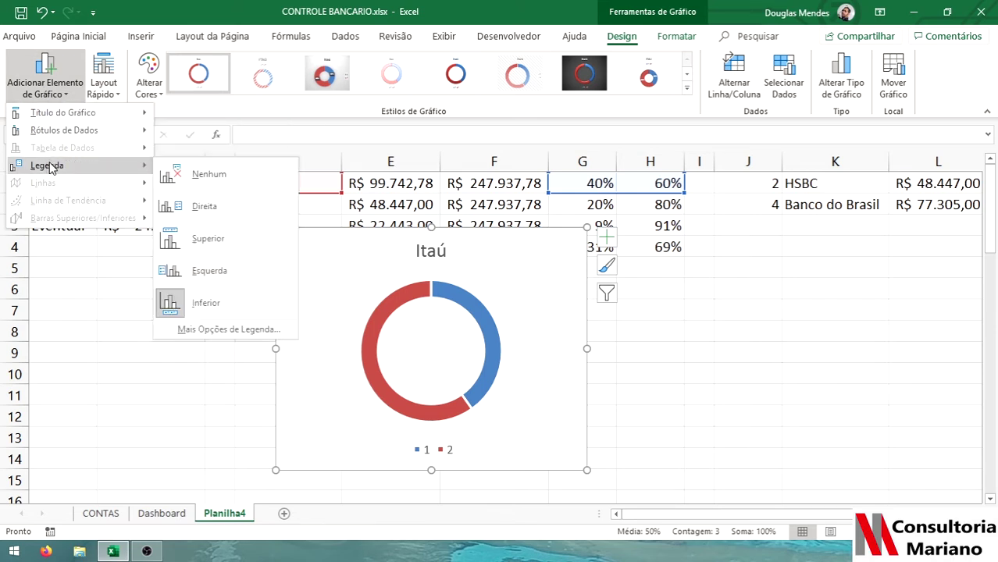
pyautogui.click(205, 175)
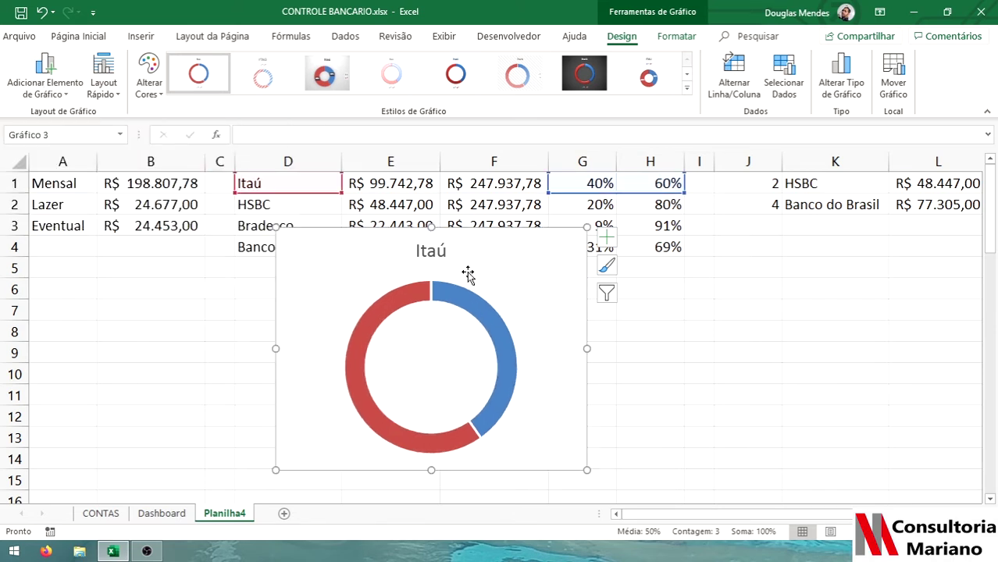
# Narrow the Itaú doughnut chart on Planilha4 by pulling in its side edge, and close the chart formatting pane.
pyautogui.doubleClick(578, 348)
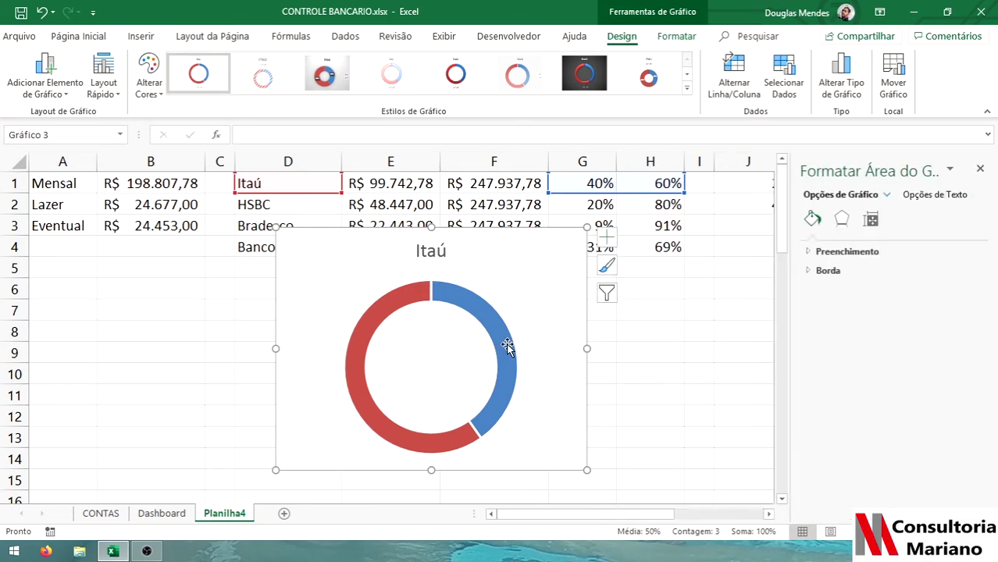
pyautogui.moveTo(585, 349); pyautogui.dragTo(493, 345)
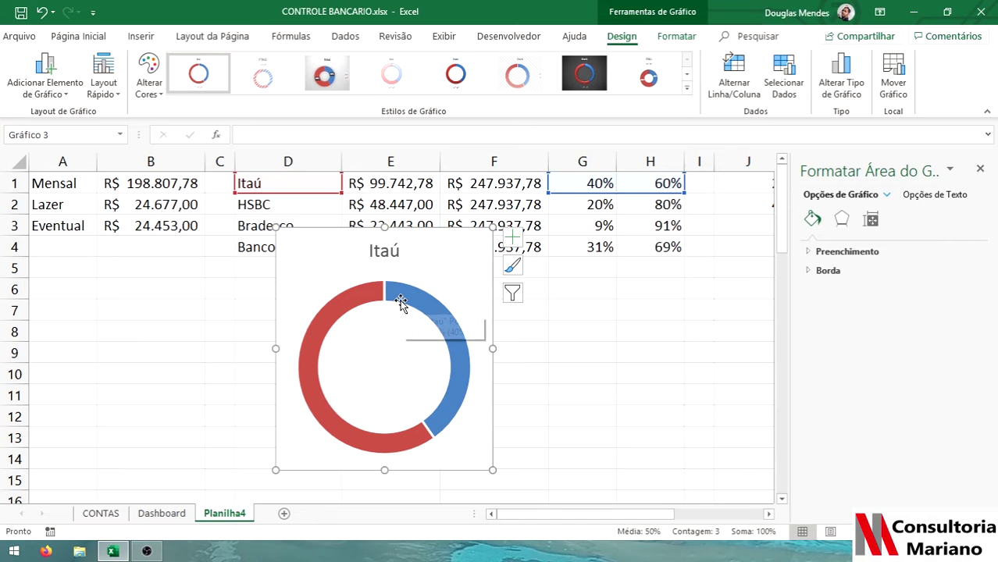
pyautogui.click(979, 171)
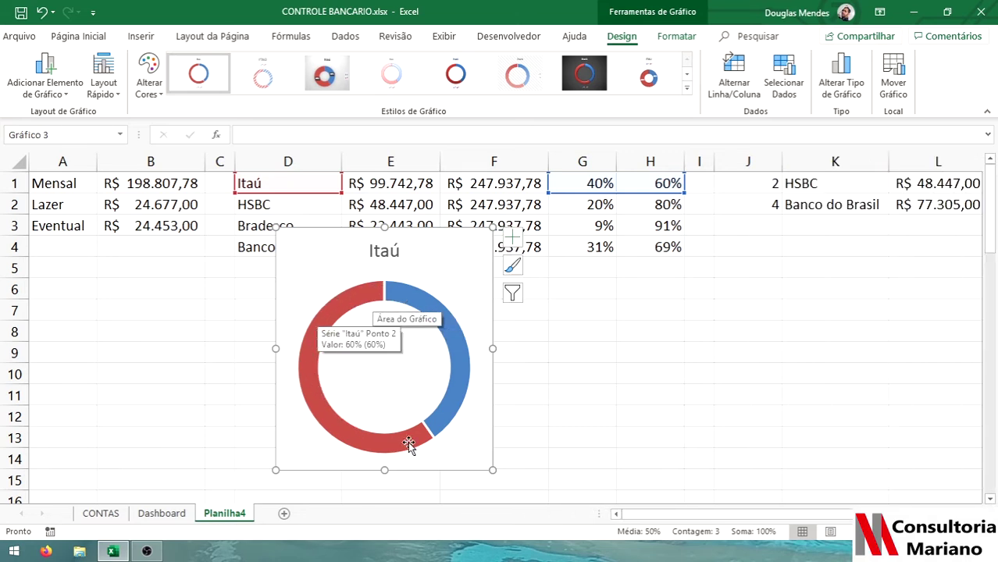
# Fill the 60% segment of the Itaú doughnut with a near-white theme shade so it blends into the background.
pyautogui.click(306, 357)
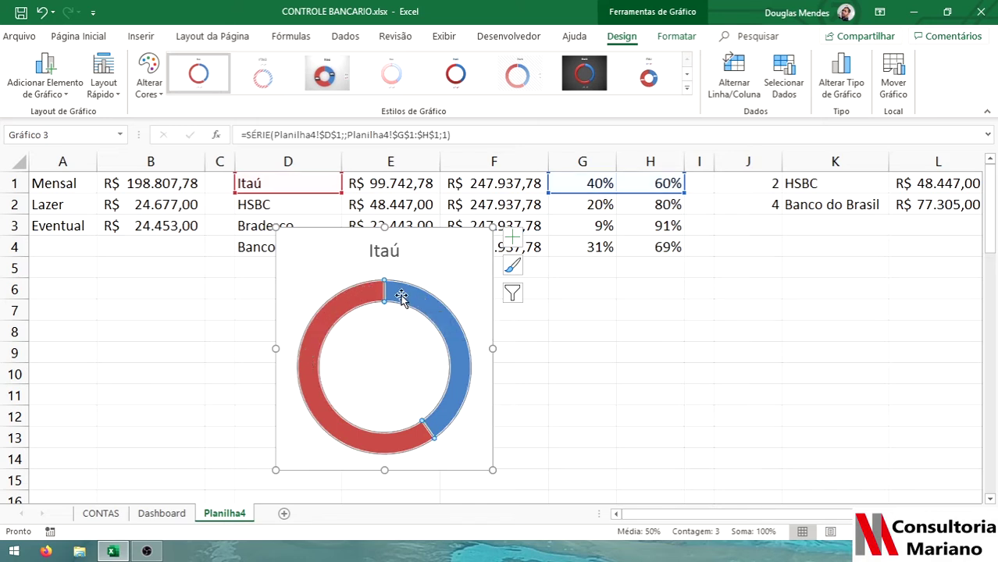
pyautogui.click(339, 306)
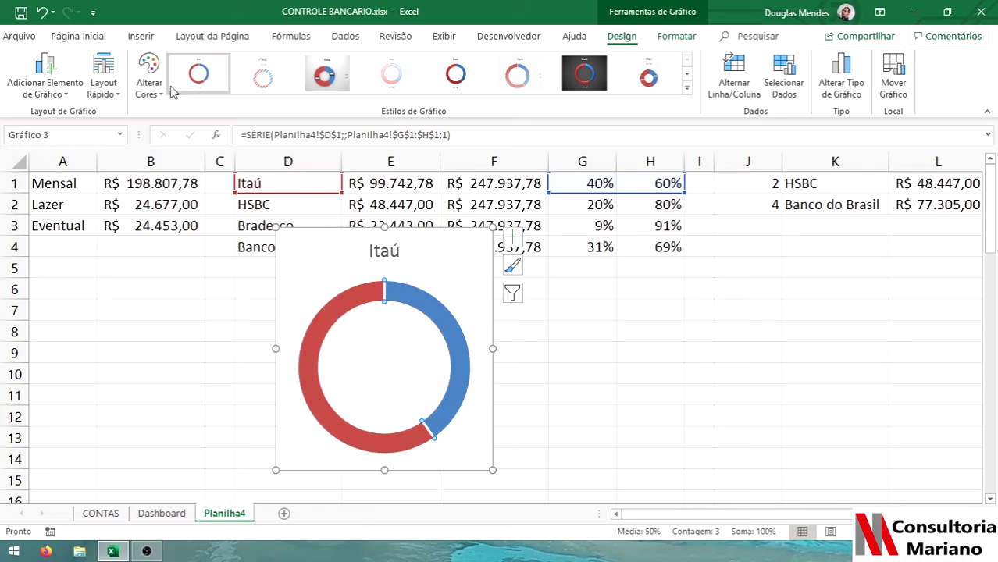
pyautogui.click(78, 36)
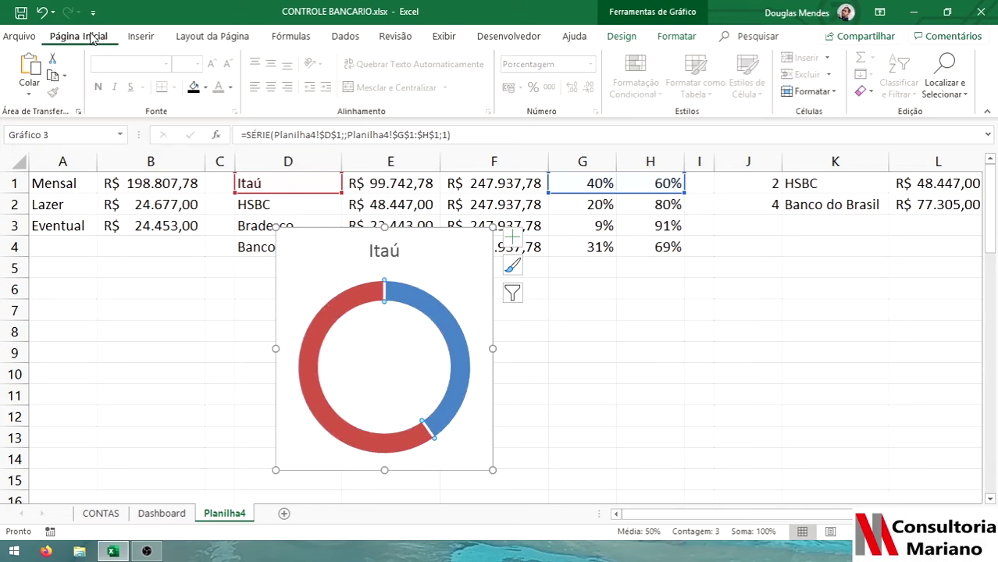
pyautogui.click(206, 88)
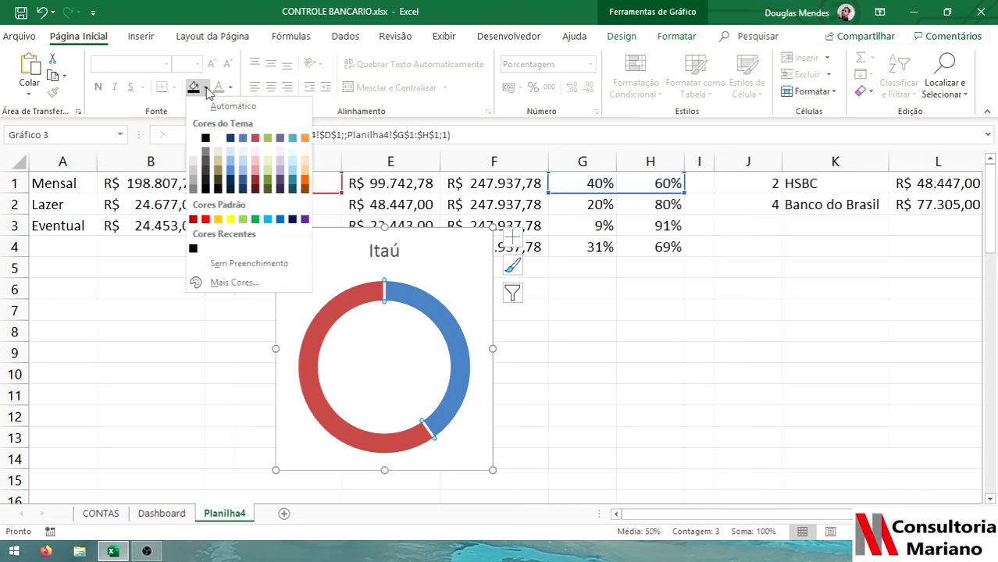
pyautogui.click(195, 160)
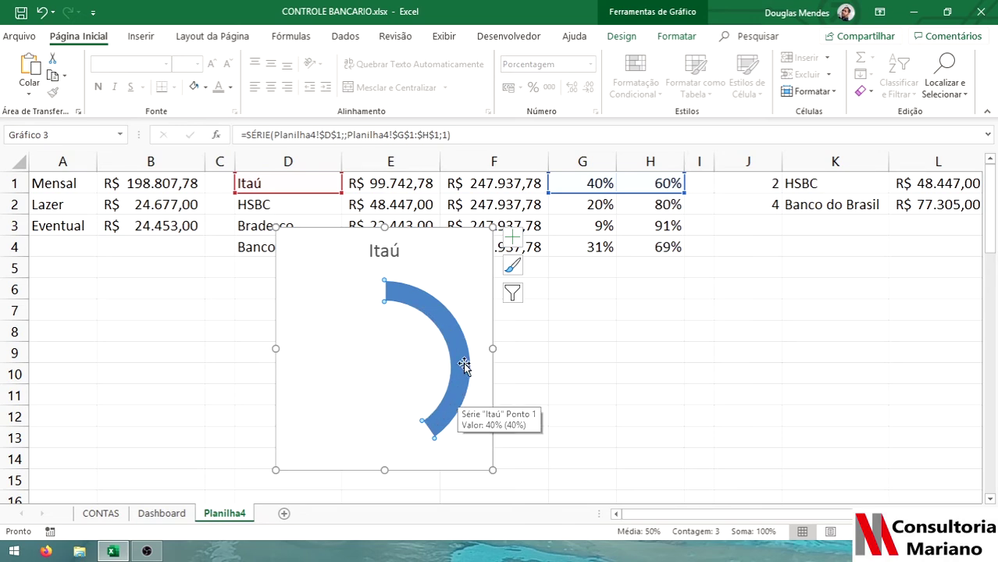
pyautogui.click(570, 358)
pyautogui.click(478, 305)
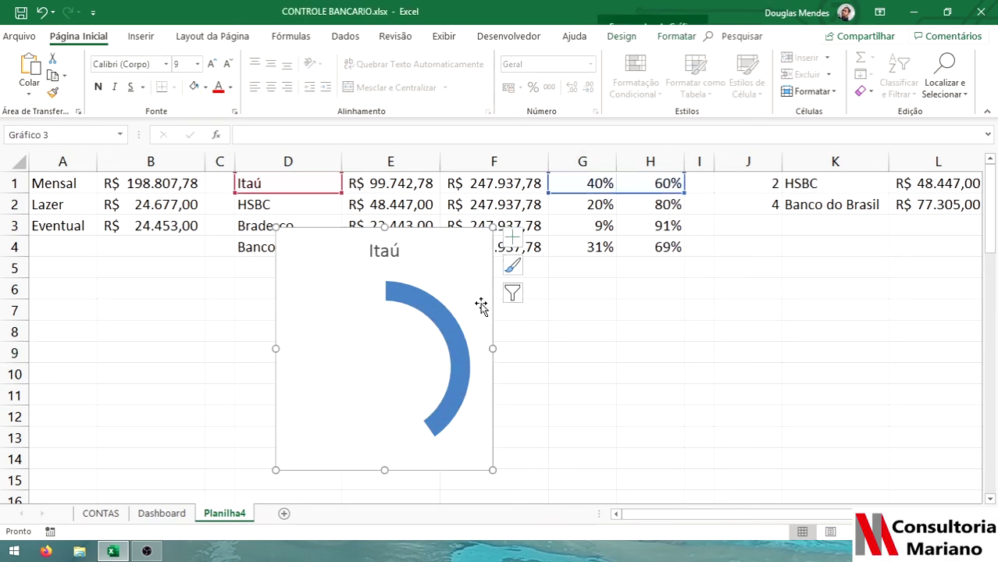
# Test the Itaú doughnut by entering 70 as the percentage in G1, and undo the entry.
pyautogui.click(587, 185)
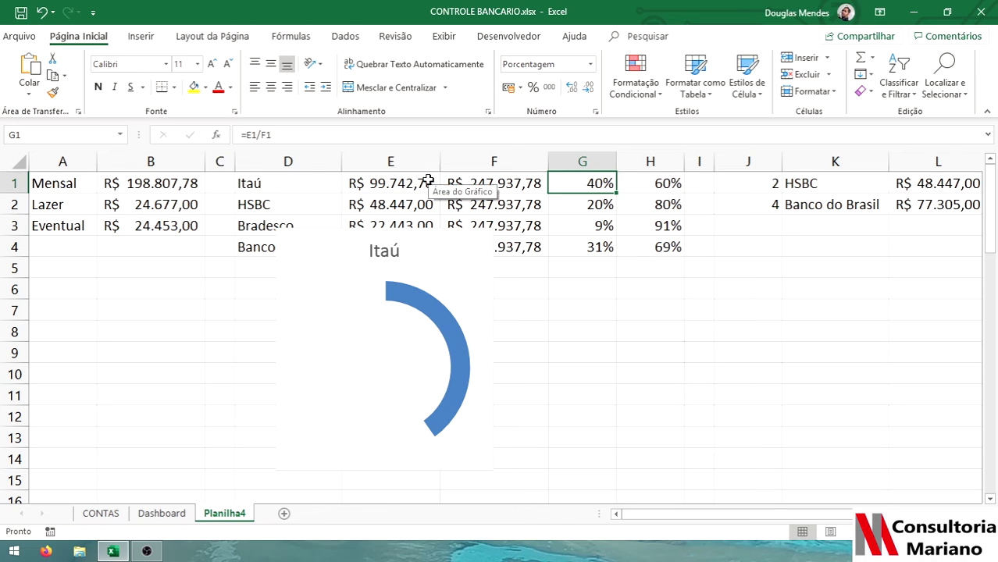
pyautogui.write('70')
pyautogui.press('Return')
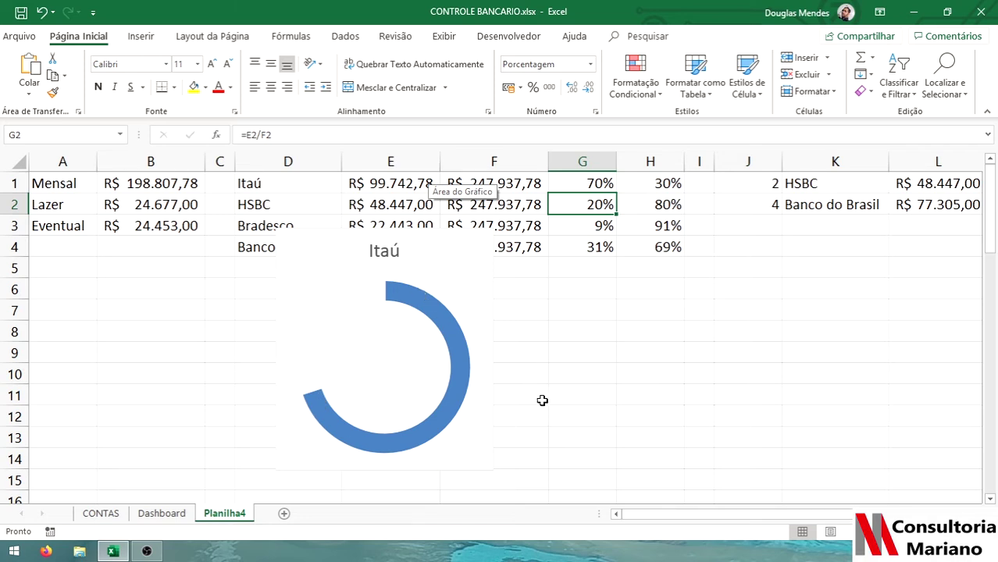
pyautogui.click(641, 396)
pyautogui.hotkey('ctrl', 'z')
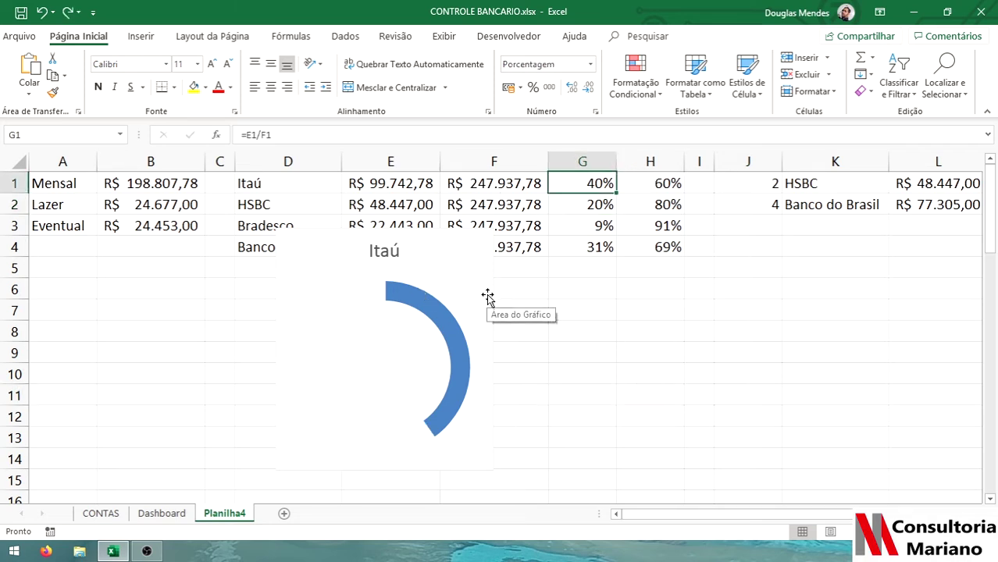
# Move the Itaú doughnut chart from Planilha4 to the Dashboard sheet and place it beside the Banco do Brasil column chart.
pyautogui.moveTo(487, 295); pyautogui.dragTo(439, 293)
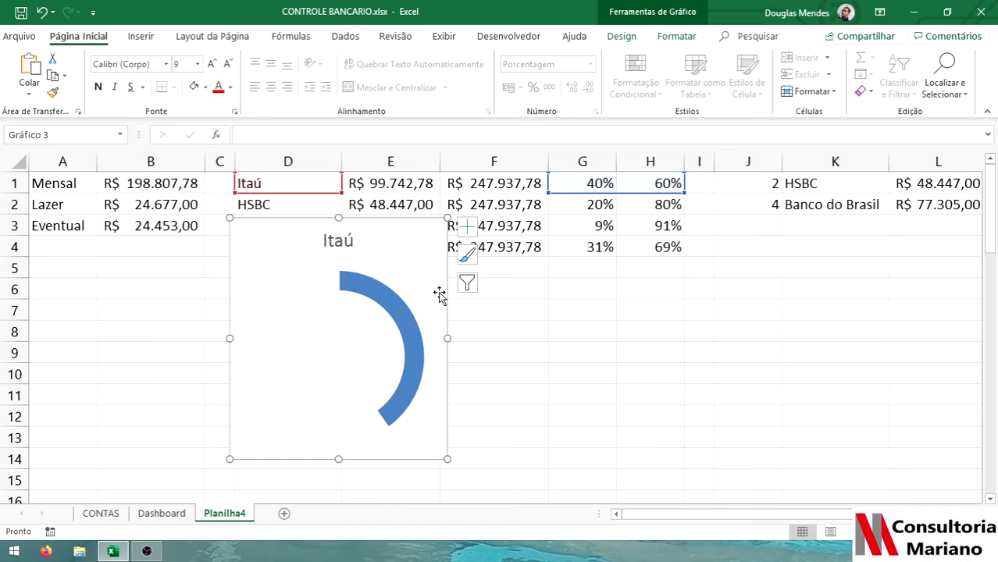
pyautogui.press('Delete')
pyautogui.click(179, 514)
pyautogui.click(562, 223)
pyautogui.click(563, 229)
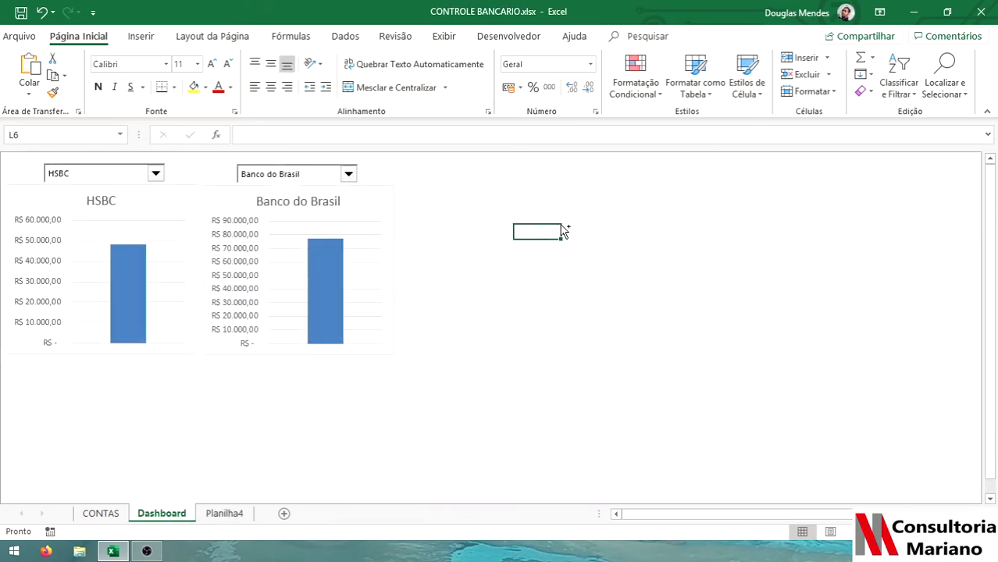
pyautogui.hotkey('ctrl', 'v')
pyautogui.moveTo(659, 280)
pyautogui.mouseDown()
pyautogui.moveTo(577, 219)
pyautogui.moveTo(569, 200)
pyautogui.moveTo(560, 242)
pyautogui.mouseUp()
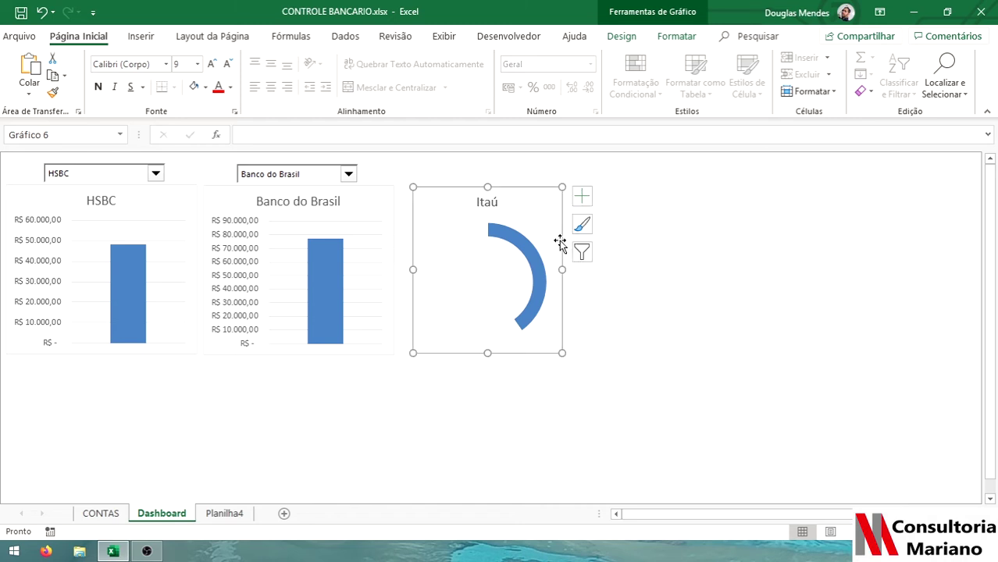
pyautogui.hotkey('ctrl', 'v')
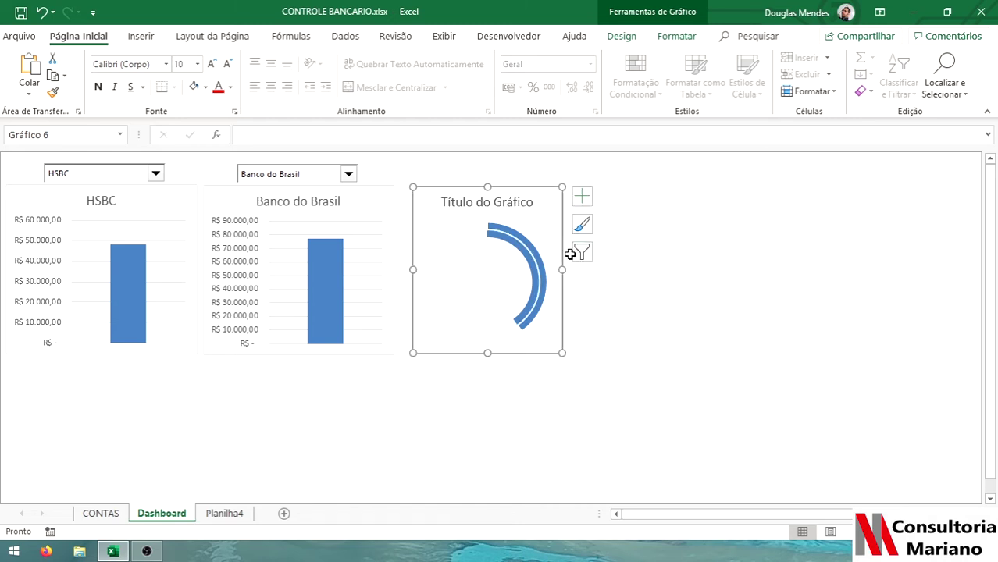
pyautogui.click(659, 300)
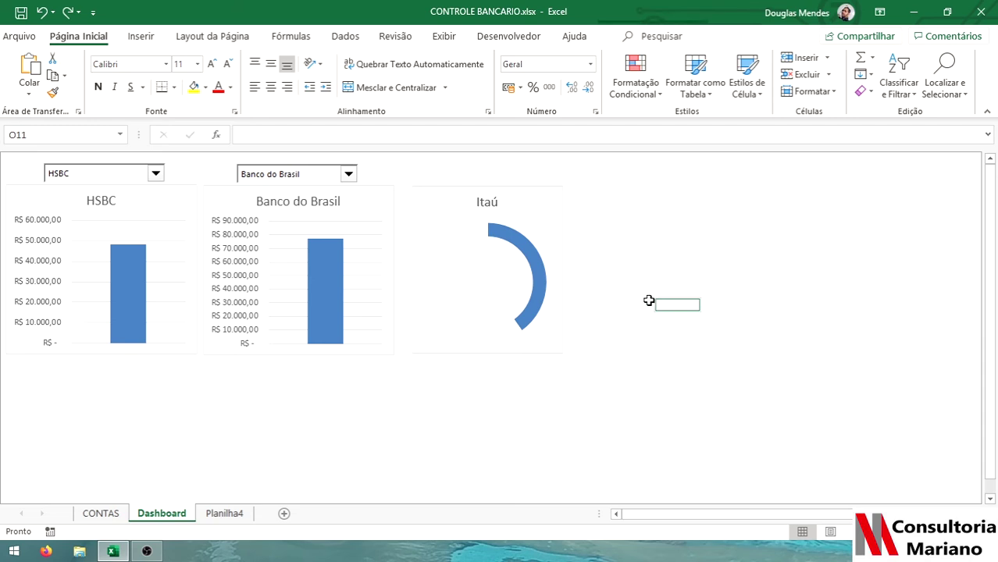
pyautogui.click(566, 273)
pyautogui.click(564, 272)
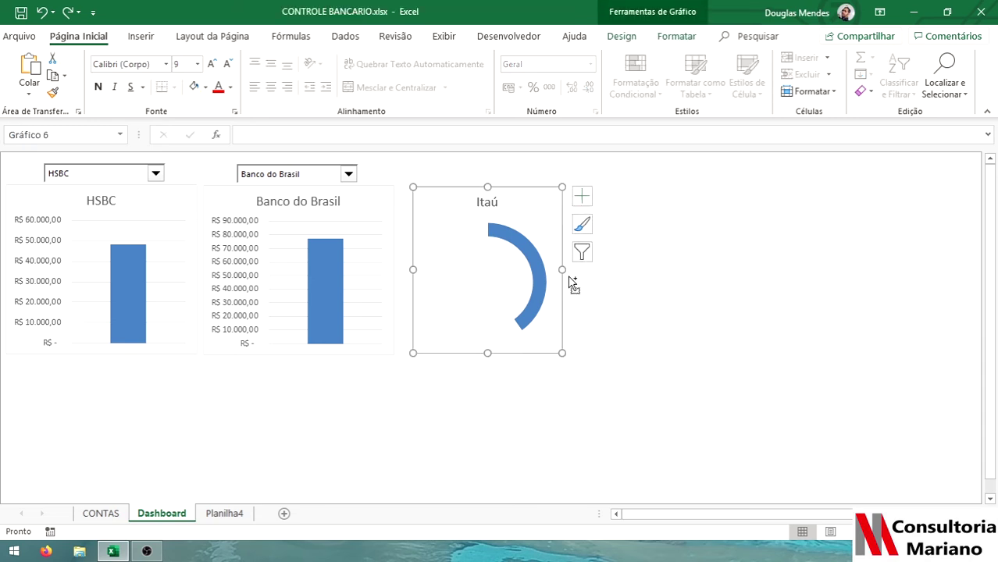
# Paste two more copies of the Itaú doughnut chart on the Dashboard and line them up in a row with the first.
pyautogui.click(632, 287)
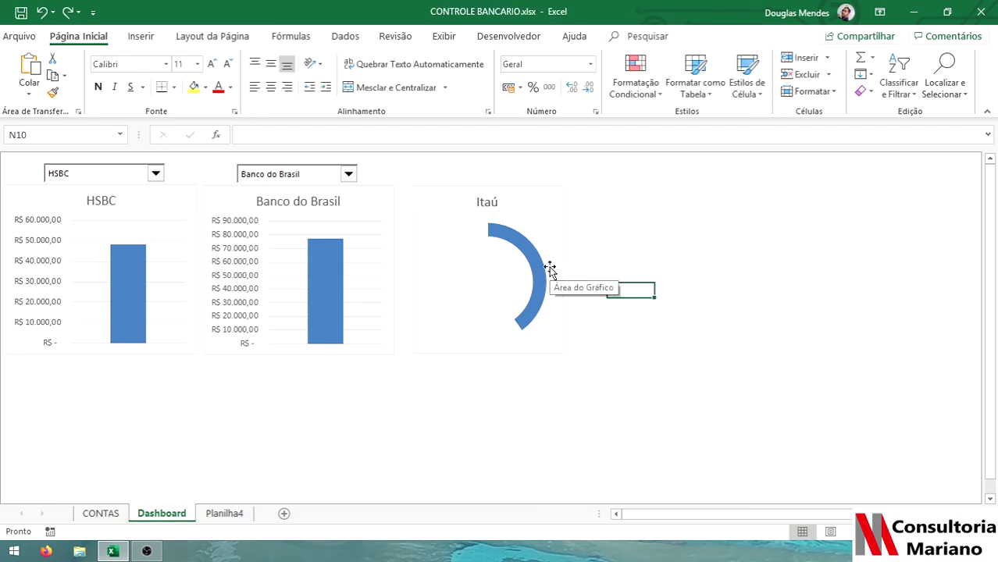
pyautogui.hotkey('ctrl', 'v')
pyautogui.moveTo(708, 285); pyautogui.dragTo(673, 188)
pyautogui.click(857, 274)
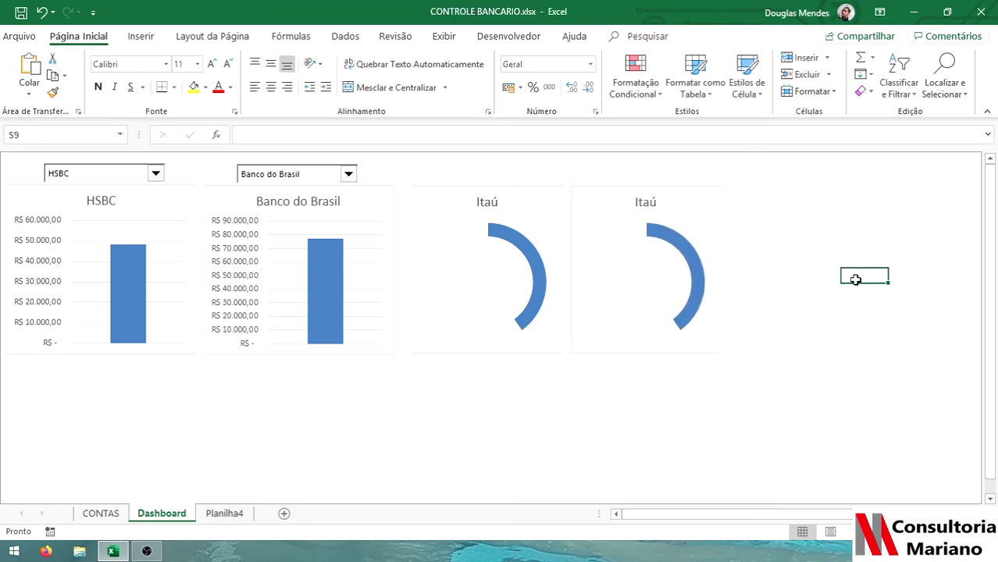
pyautogui.hotkey('ctrl', 'v')
pyautogui.moveTo(865, 271); pyautogui.dragTo(755, 188)
# Paste a fourth Itaú doughnut below the second one and move the third below the first, forming a two-by-two grid.
pyautogui.click(738, 397)
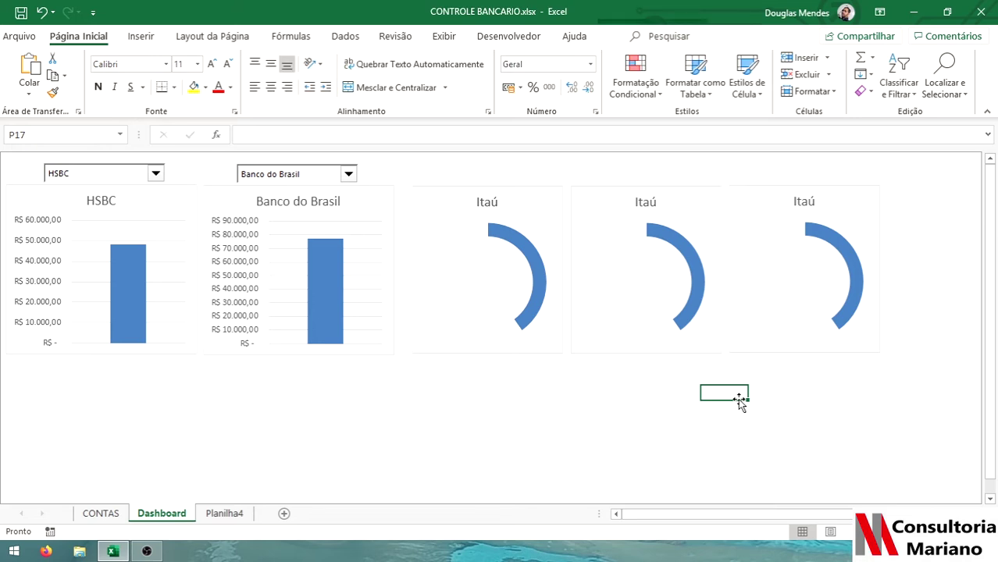
pyautogui.hotkey('ctrl', 'v')
pyautogui.moveTo(809, 385); pyautogui.dragTo(676, 362)
pyautogui.moveTo(770, 189); pyautogui.dragTo(455, 363)
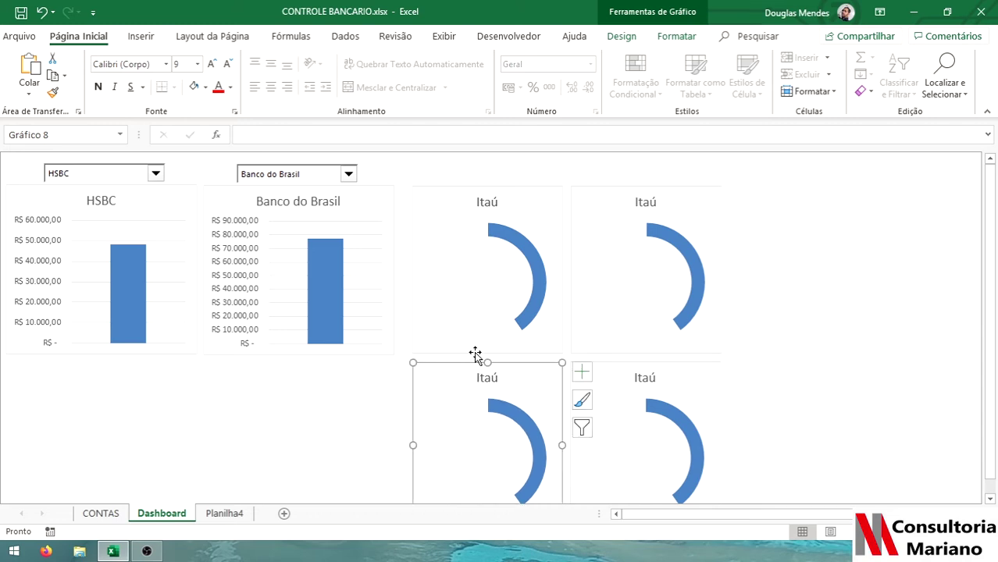
# Point the upper-right doughnut's data range to the HSBC name in Planilha4 D2 and its percentages in G2:H2.
pyautogui.click(606, 225)
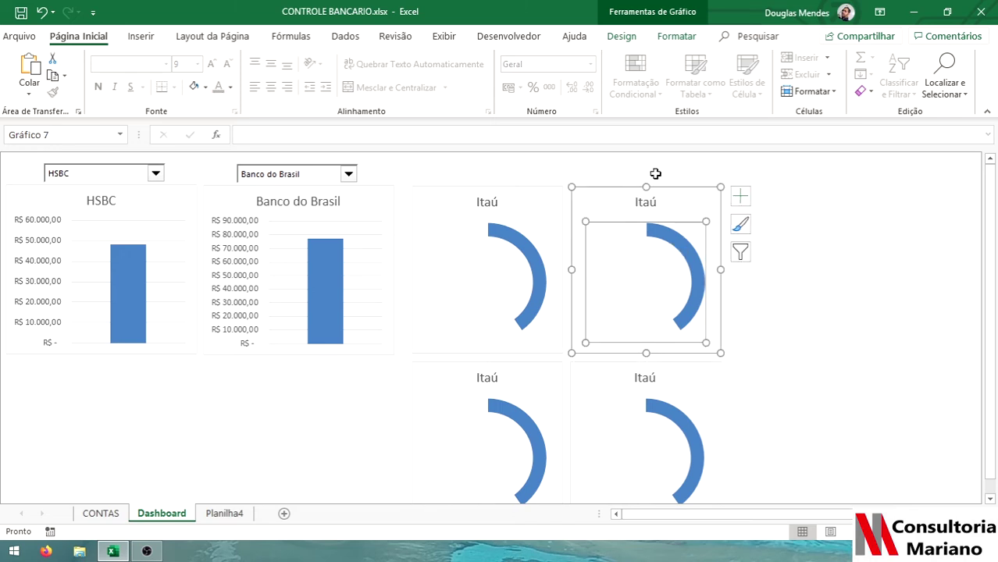
pyautogui.click(621, 37)
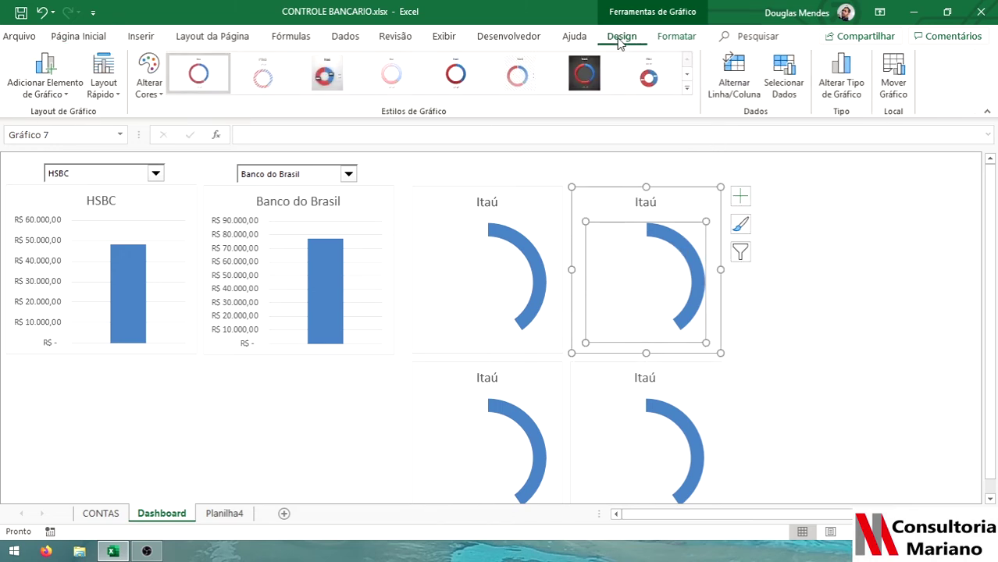
pyautogui.click(797, 94)
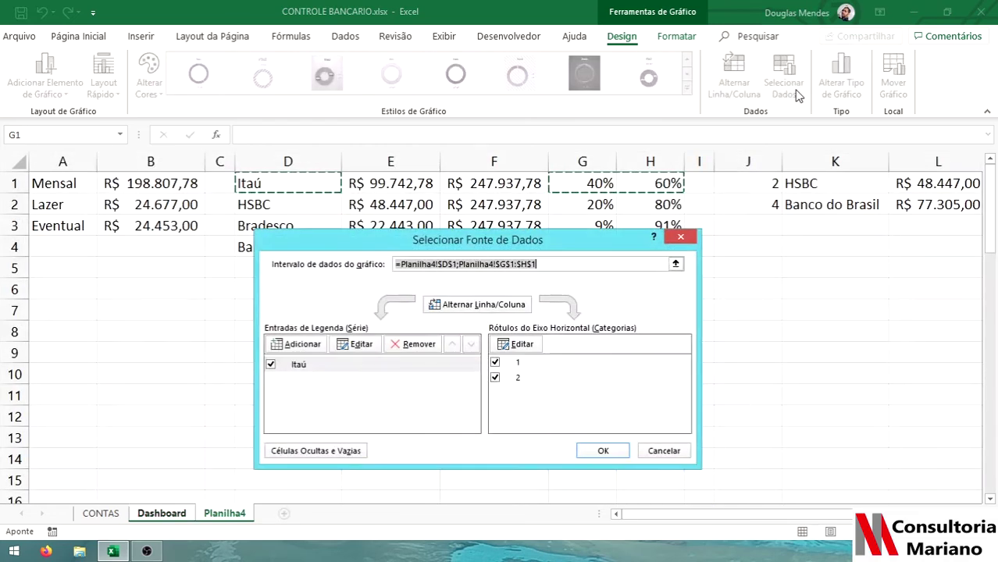
pyautogui.click(552, 263)
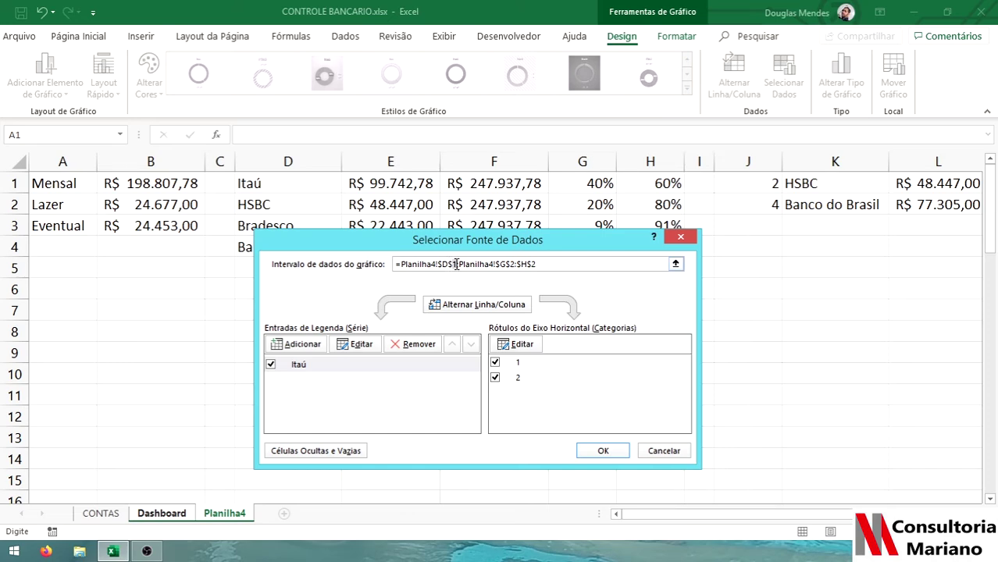
pyautogui.click(605, 450)
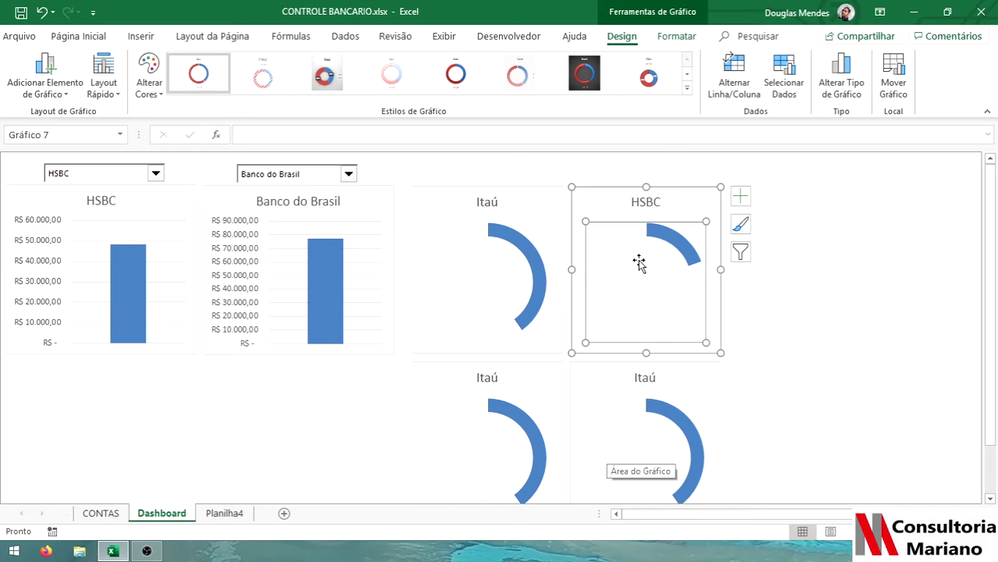
# Change the lower-left doughnut's data range to =Planilha4!$D$3;Planilha4!$G$3:$H$3 for Bradesco.
pyautogui.click(548, 393)
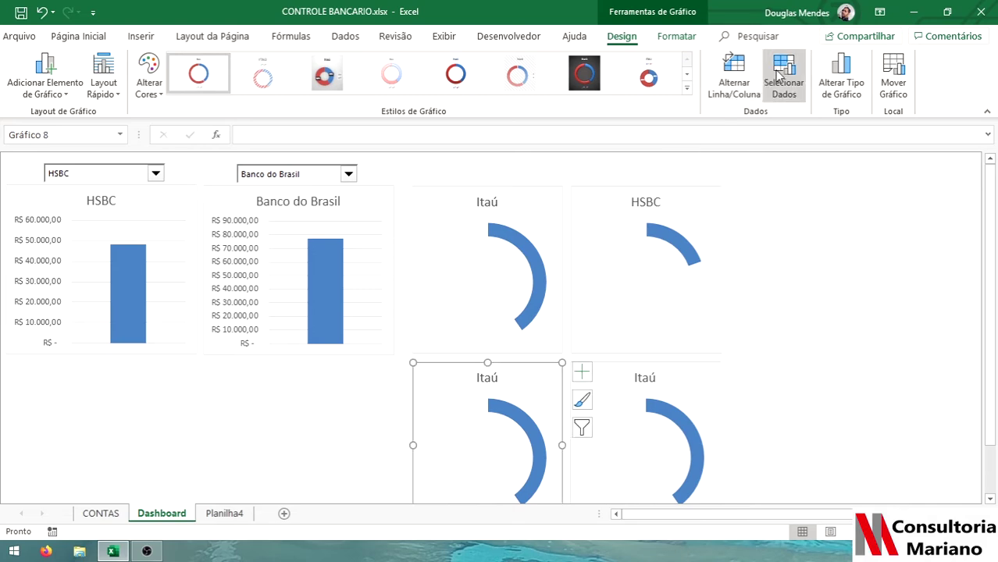
pyautogui.click(780, 75)
pyautogui.click(459, 265)
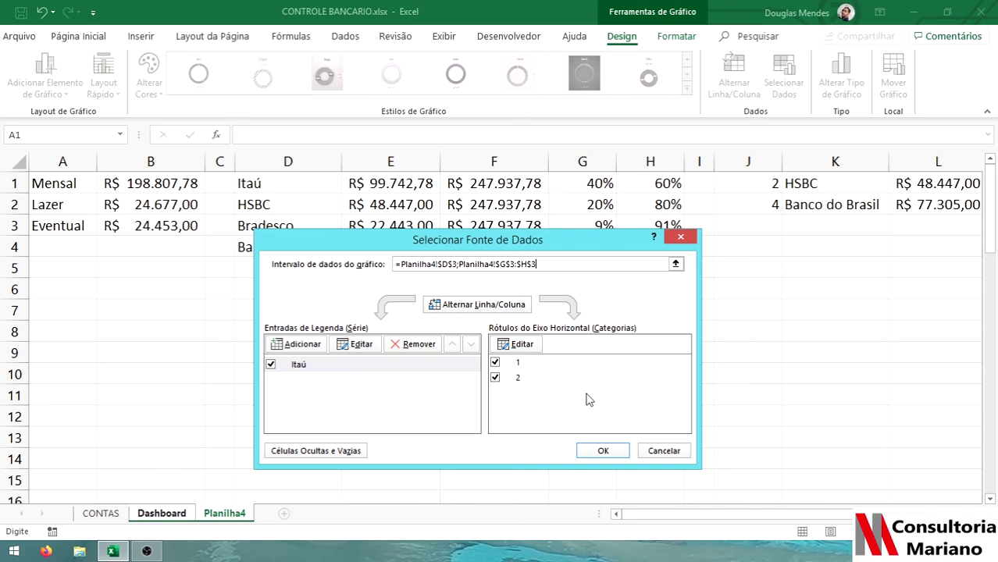
pyautogui.click(597, 451)
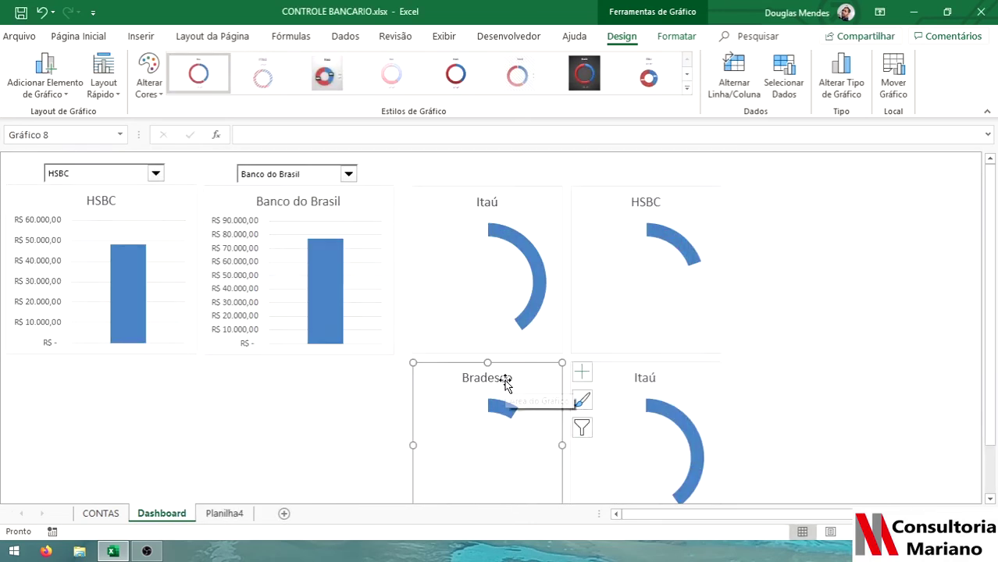
# Change the lower-right doughnut's data range to =Planilha4!$D$4;Planilha4!$G$4:$H$4 for Banco do Brasil and nudge the chart slightly.
pyautogui.click(645, 377)
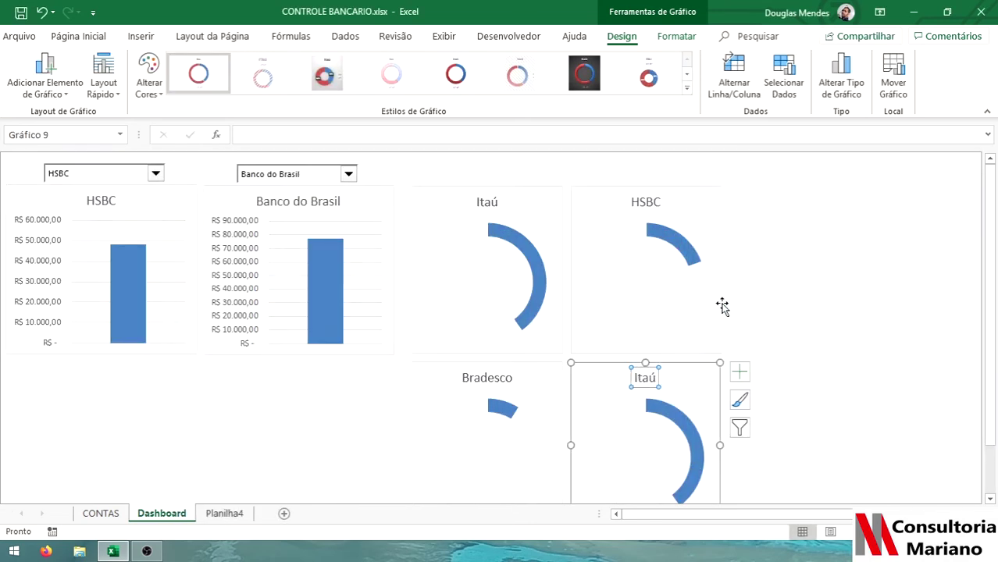
pyautogui.click(783, 90)
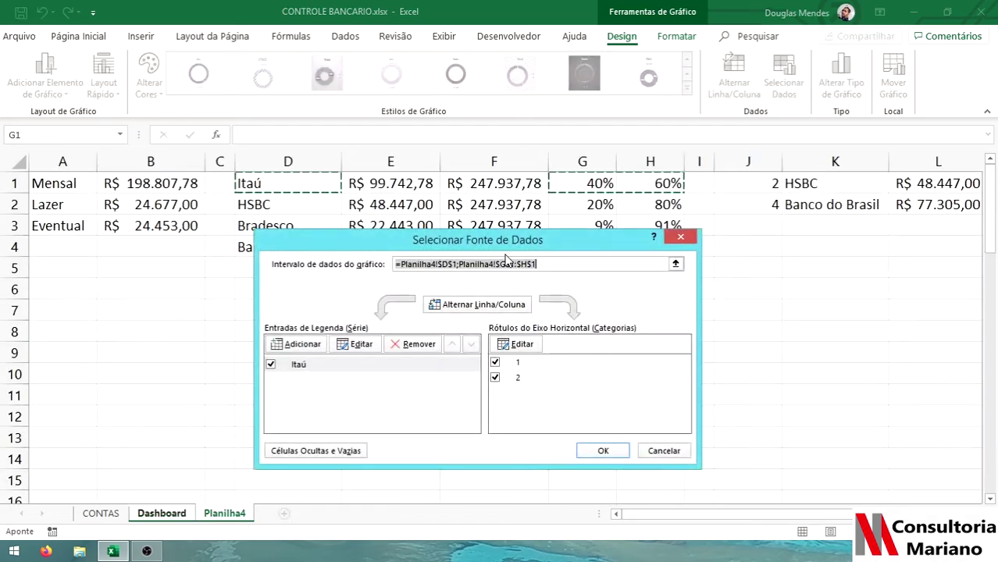
pyautogui.click(457, 264)
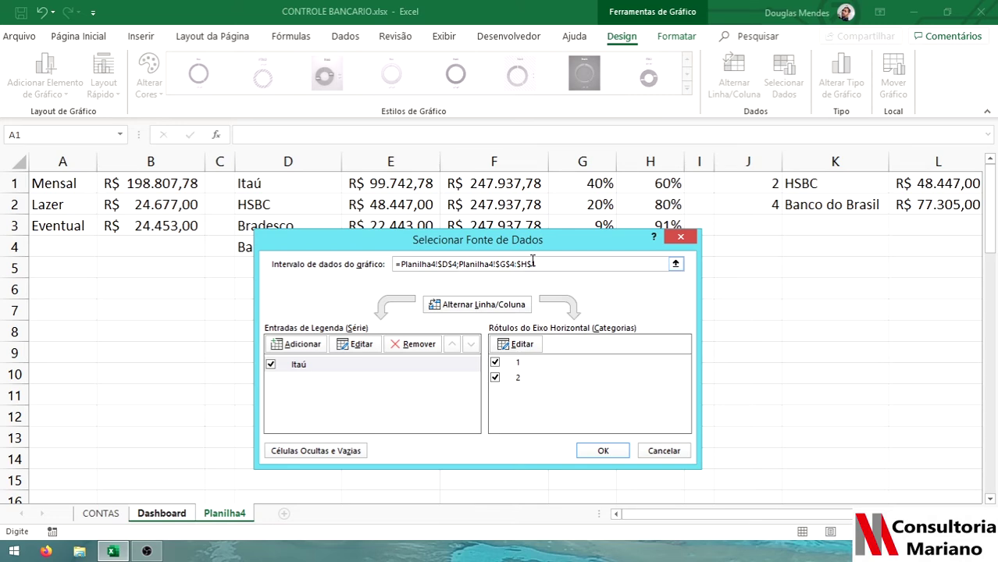
pyautogui.click(615, 452)
pyautogui.click(752, 294)
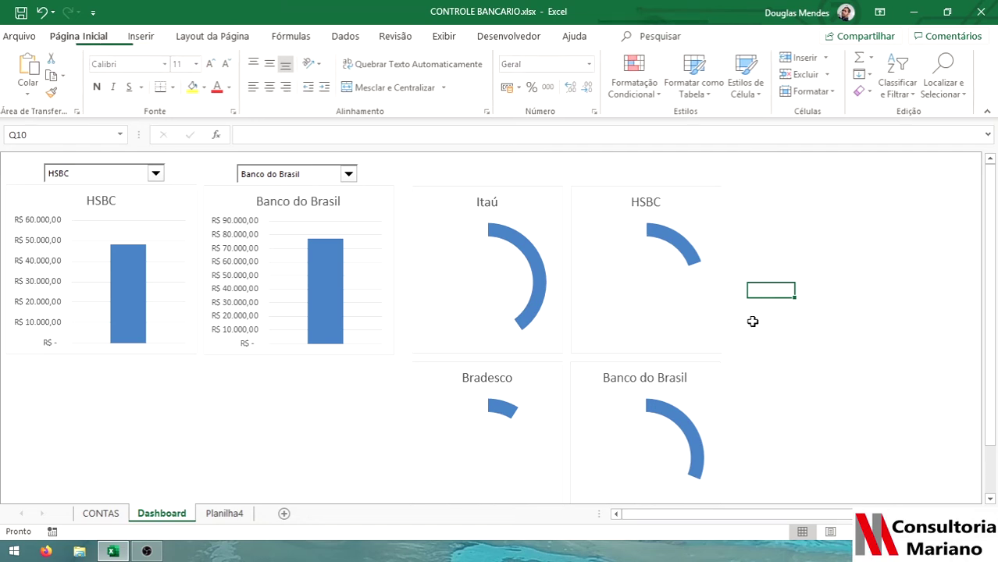
pyautogui.click(719, 396)
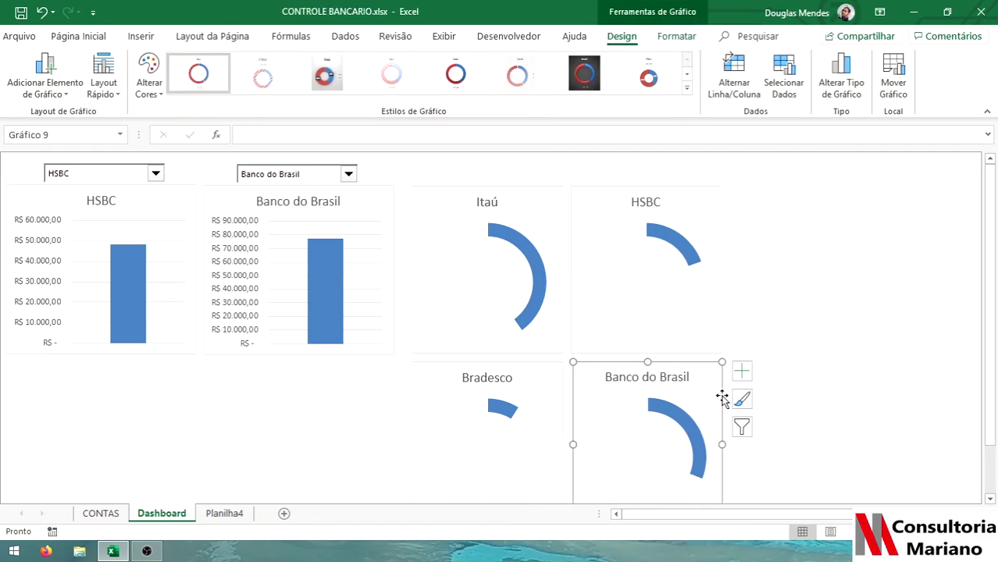
# Switch to the Planilha4 sheet and select the expense group names and totals in A1:B3.
pyautogui.click(805, 299)
pyautogui.scroll(-2, 616, 367)
pyautogui.scroll(2, 585, 328)
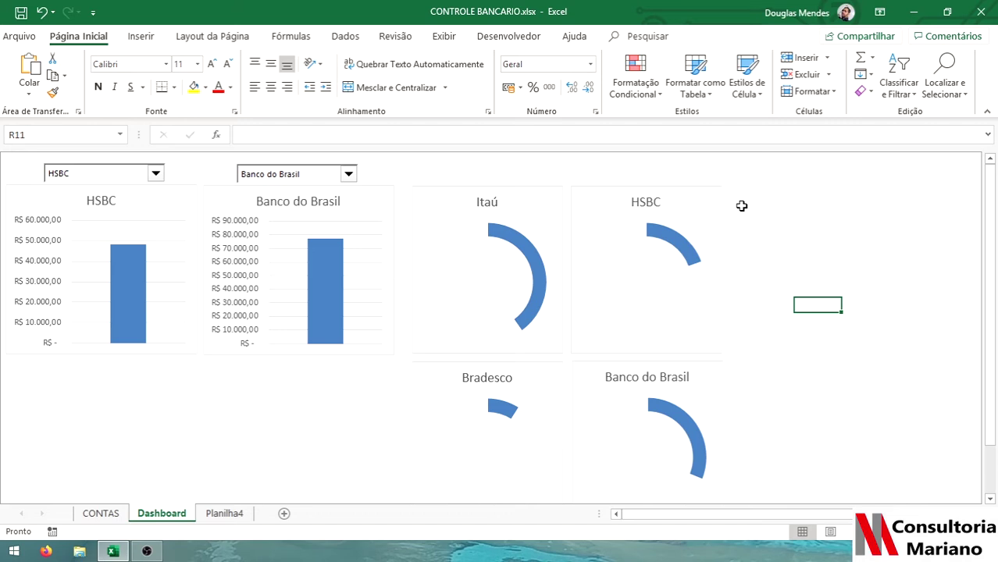
pyautogui.click(215, 516)
pyautogui.click(51, 180)
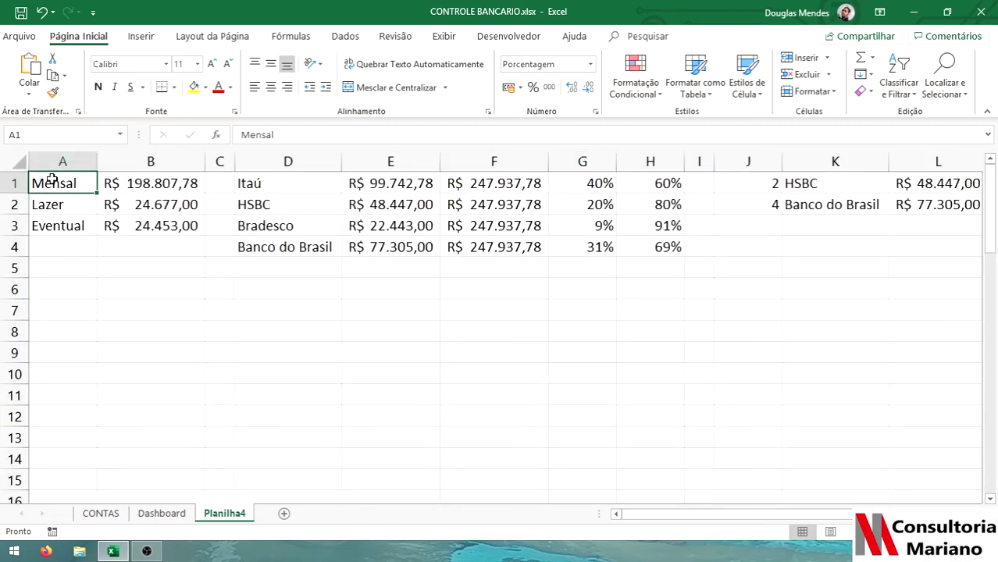
pyautogui.moveTo(58, 188); pyautogui.dragTo(84, 235)
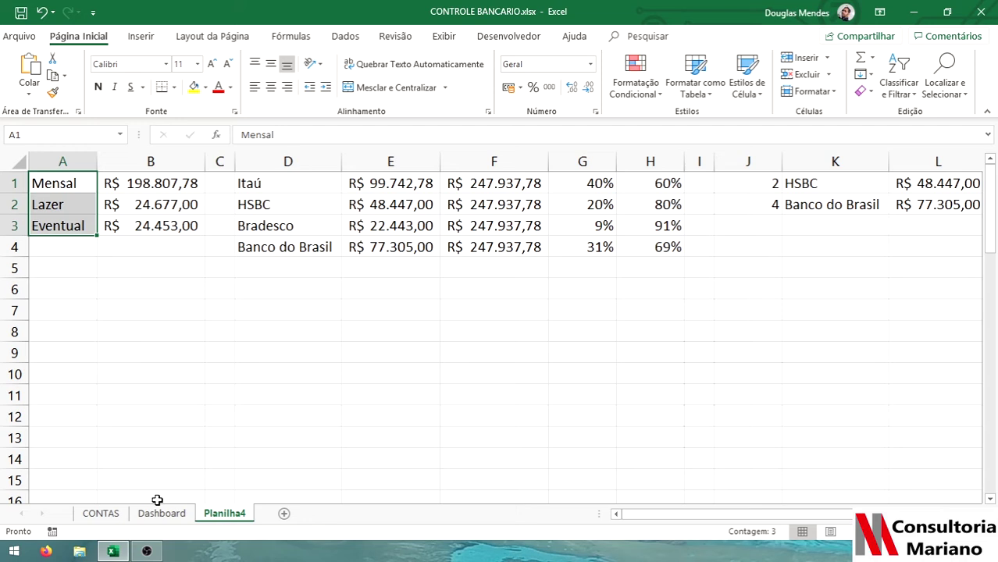
pyautogui.click(363, 267)
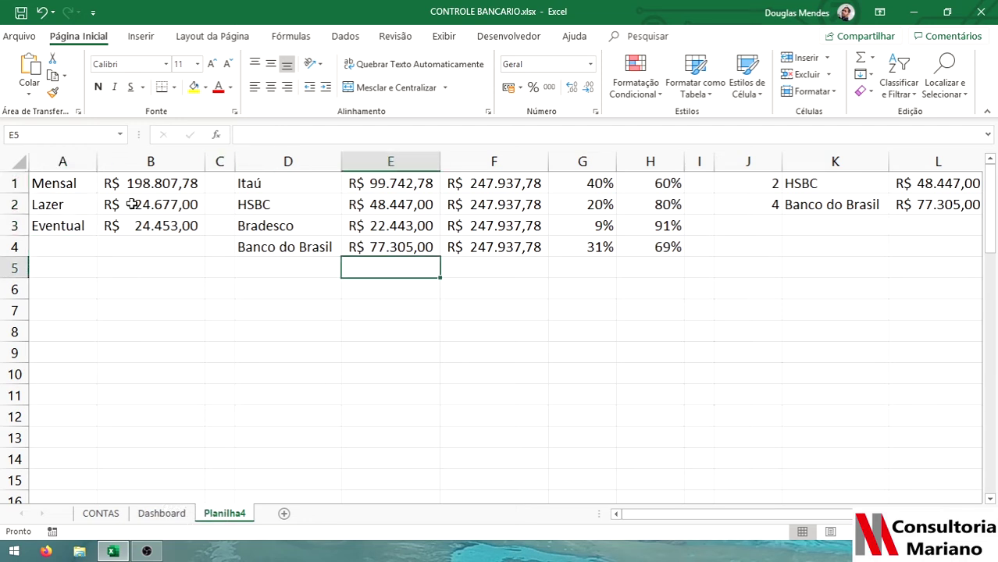
pyautogui.moveTo(68, 179); pyautogui.dragTo(74, 226)
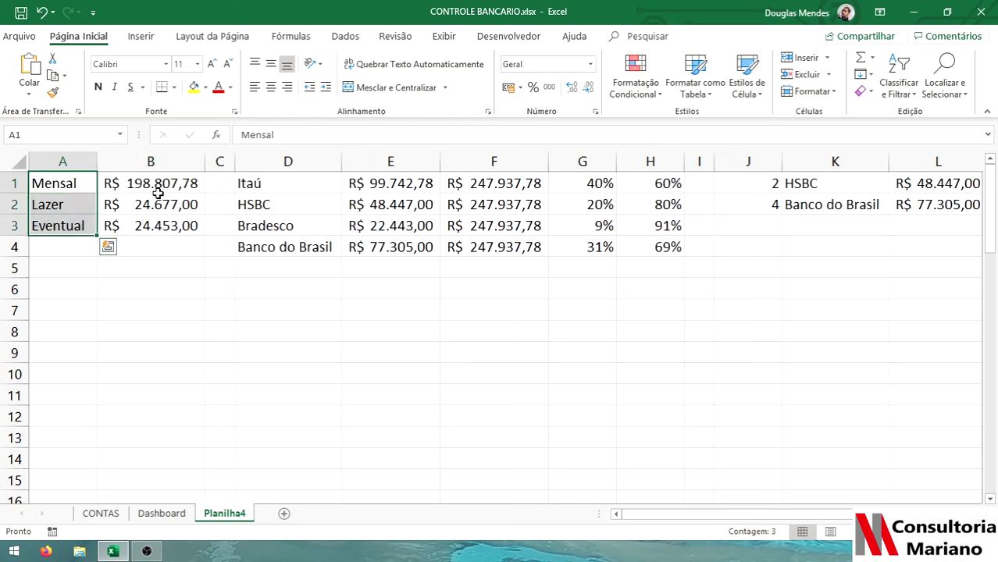
pyautogui.moveTo(169, 181); pyautogui.dragTo(156, 225)
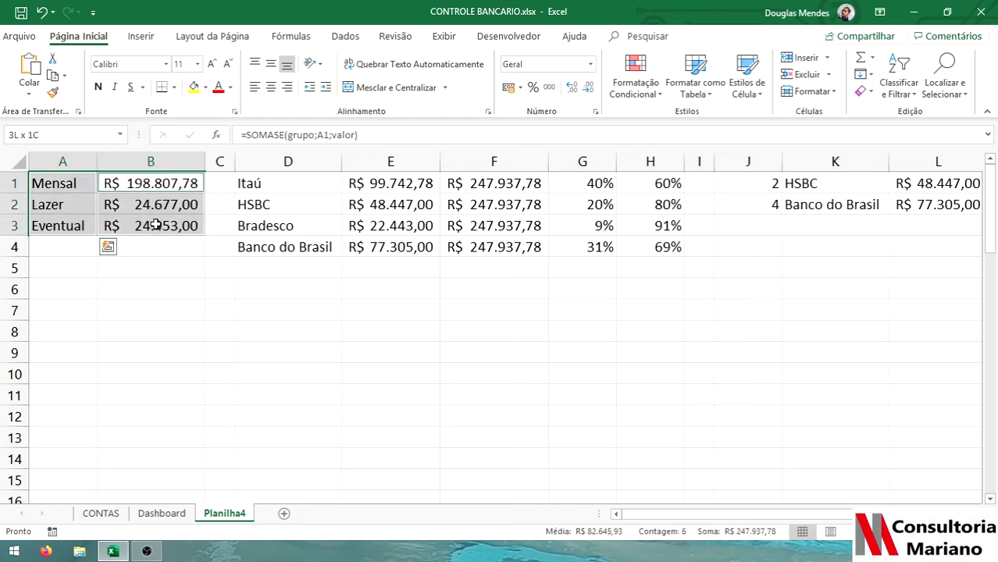
pyautogui.click(70, 181)
pyautogui.moveTo(68, 179); pyautogui.dragTo(139, 222)
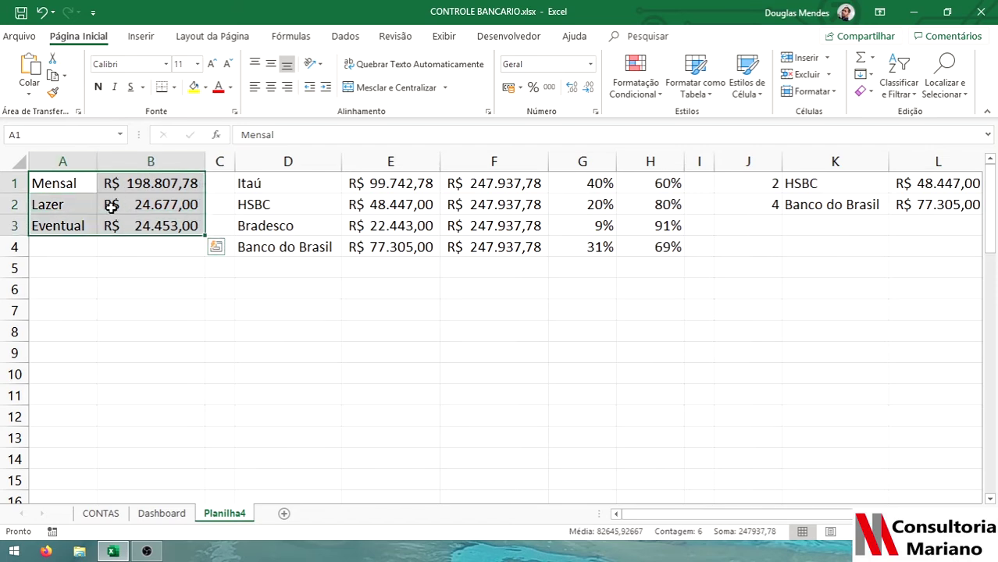
pyautogui.click(141, 37)
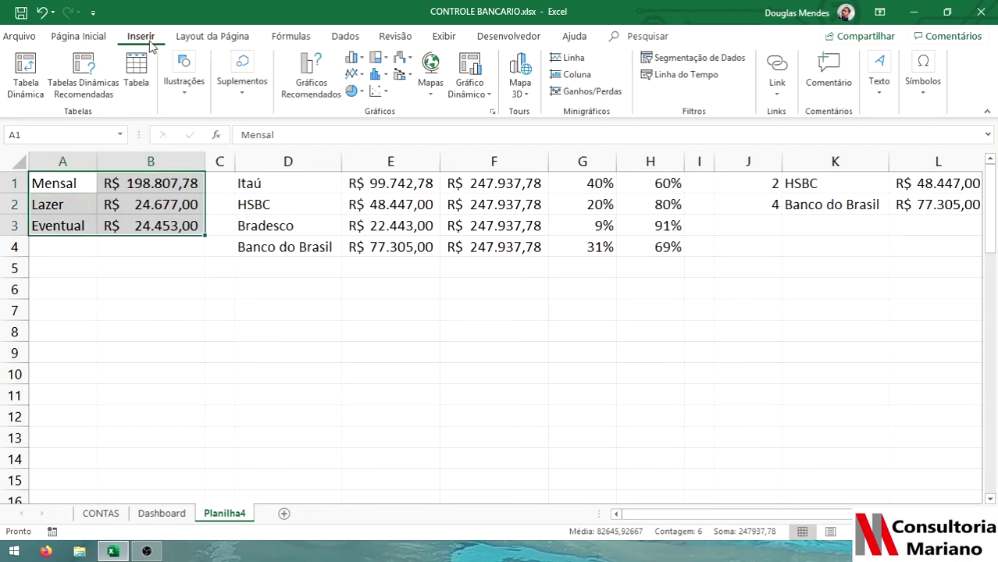
pyautogui.click(493, 114)
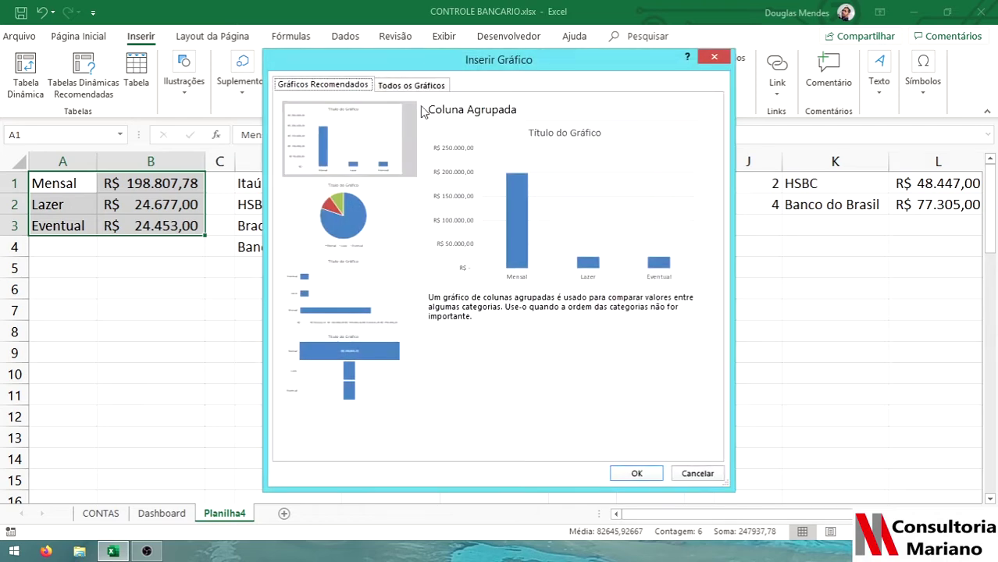
pyautogui.click(409, 86)
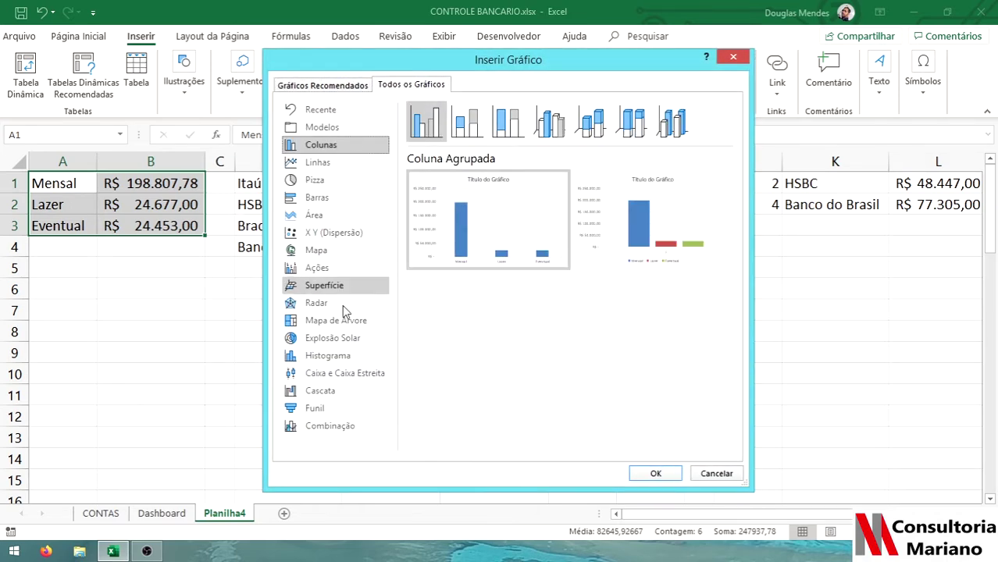
pyautogui.click(338, 427)
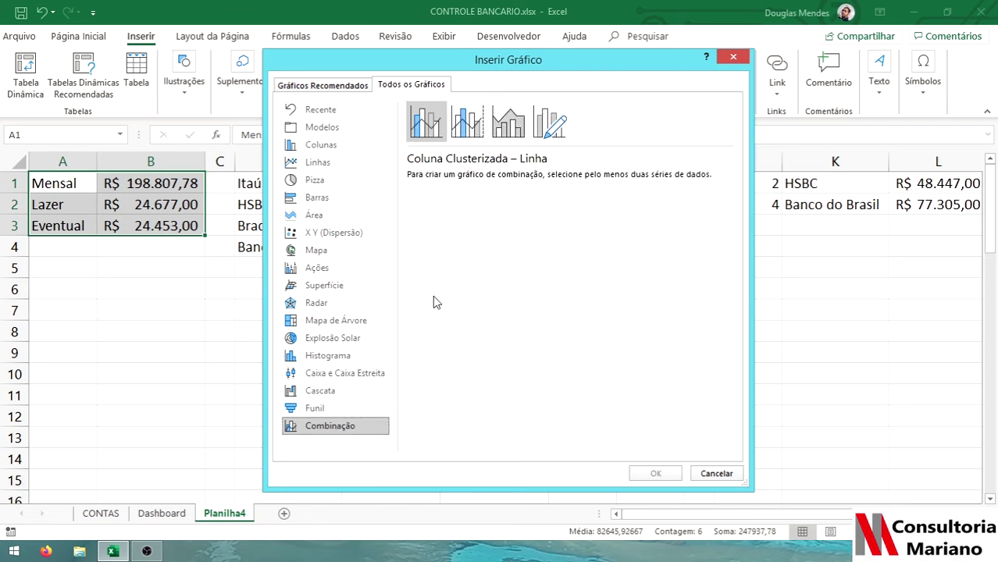
pyautogui.click(467, 121)
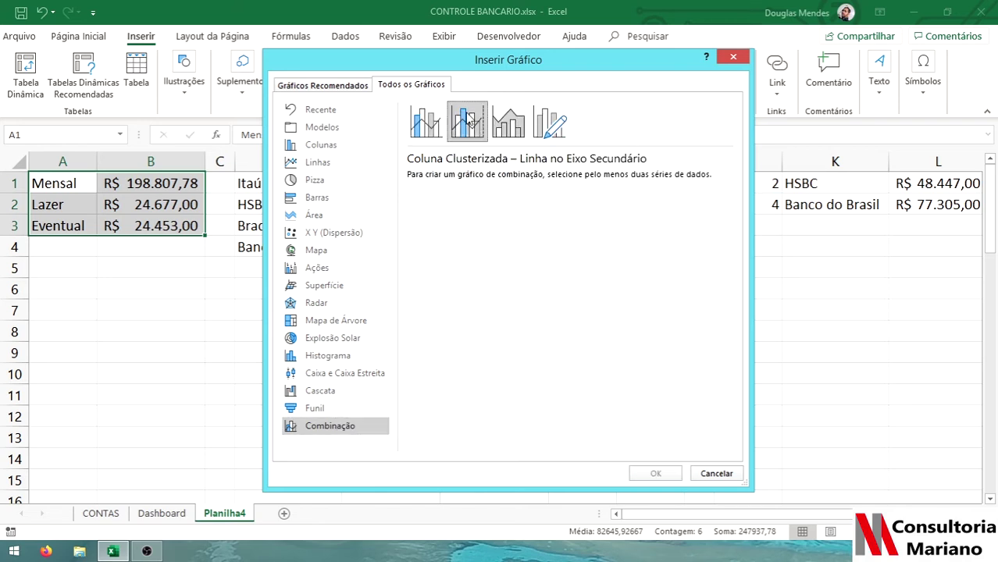
pyautogui.click(549, 121)
pyautogui.click(467, 121)
pyautogui.click(425, 121)
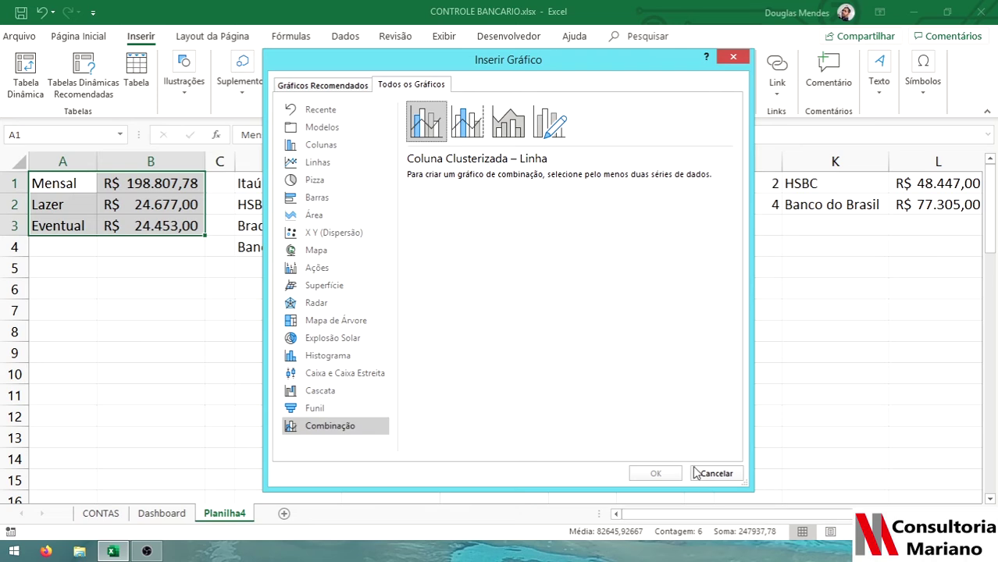
pyautogui.click(716, 473)
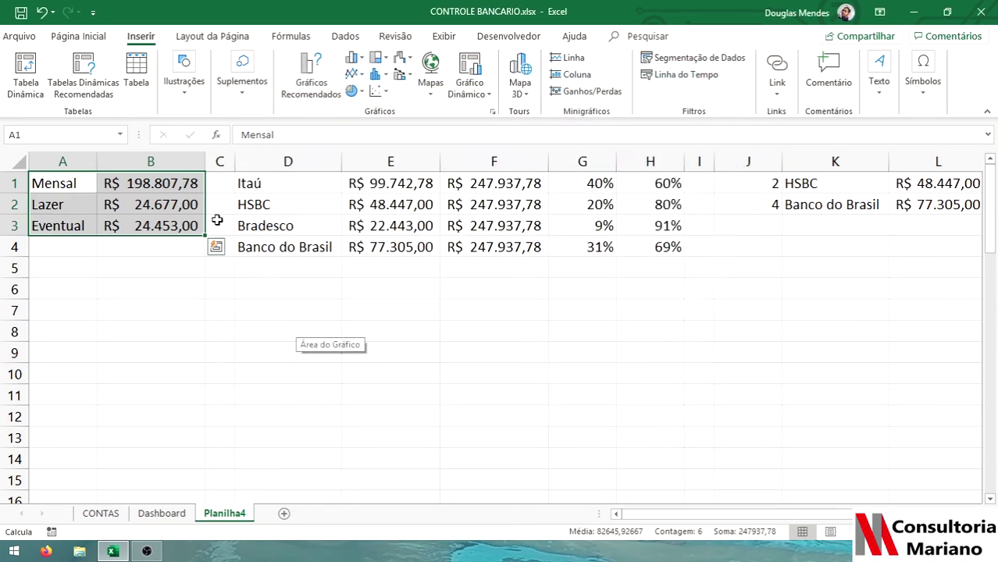
pyautogui.moveTo(144, 187); pyautogui.dragTo(148, 220)
pyautogui.moveTo(286, 177); pyautogui.dragTo(485, 252)
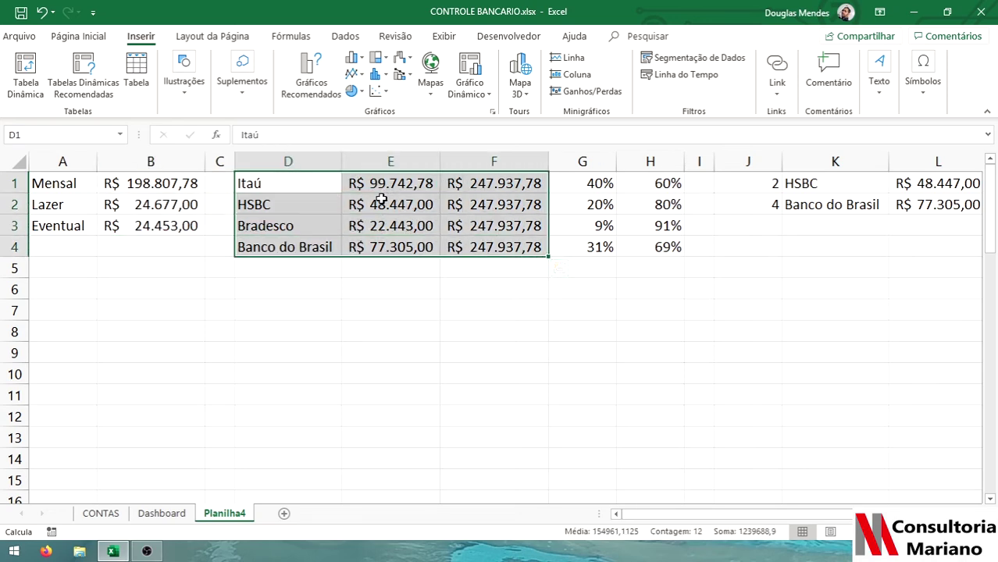
pyautogui.click(493, 113)
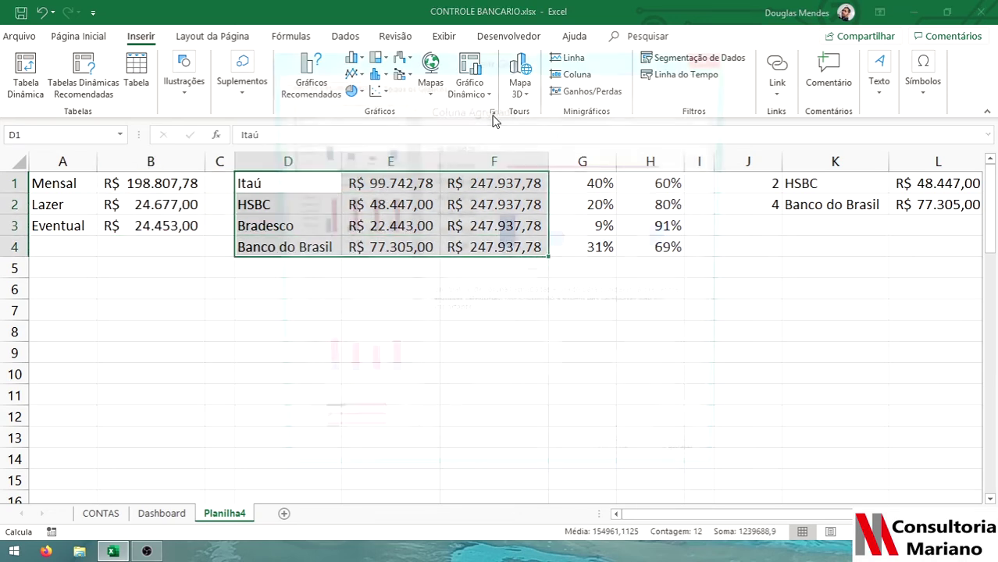
pyautogui.click(443, 86)
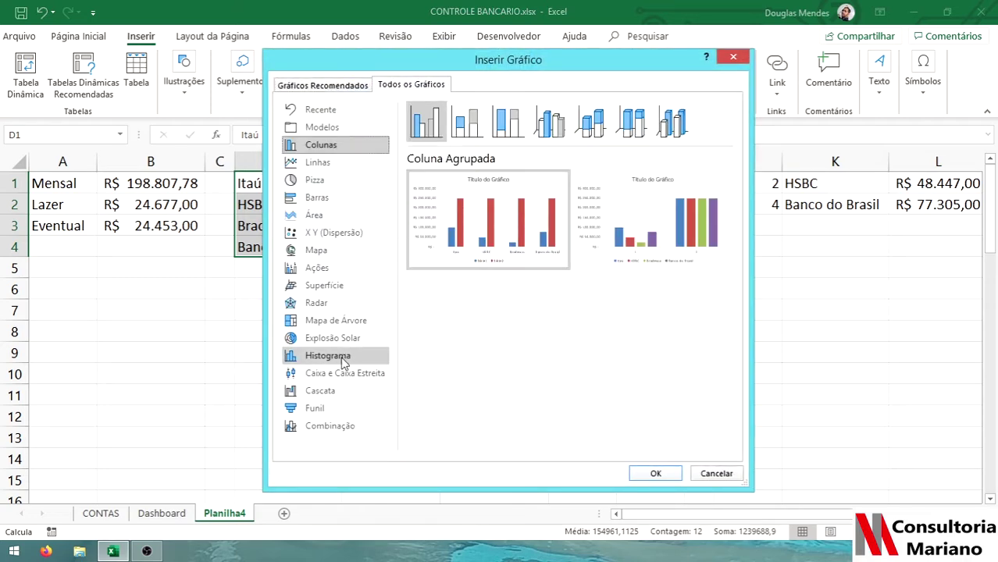
pyautogui.click(345, 428)
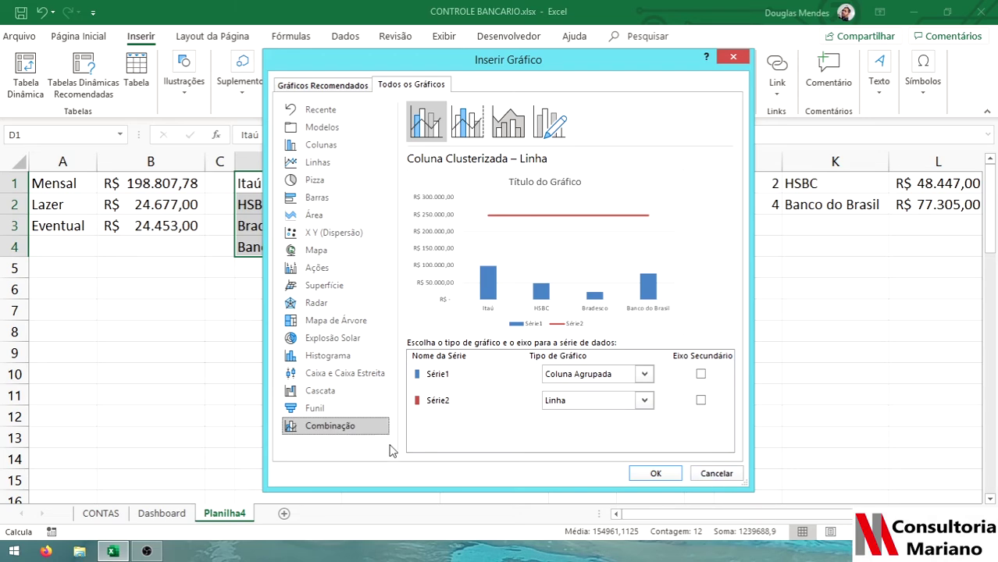
pyautogui.click(715, 473)
pyautogui.click(390, 226)
pyautogui.moveTo(402, 185); pyautogui.dragTo(399, 247)
pyautogui.moveTo(475, 179); pyautogui.dragTo(483, 227)
# Insert a clustered column chart (Coluna Agrupada) from A1:B3 with the expense groups as axis categories.
pyautogui.moveTo(66, 179); pyautogui.dragTo(186, 226)
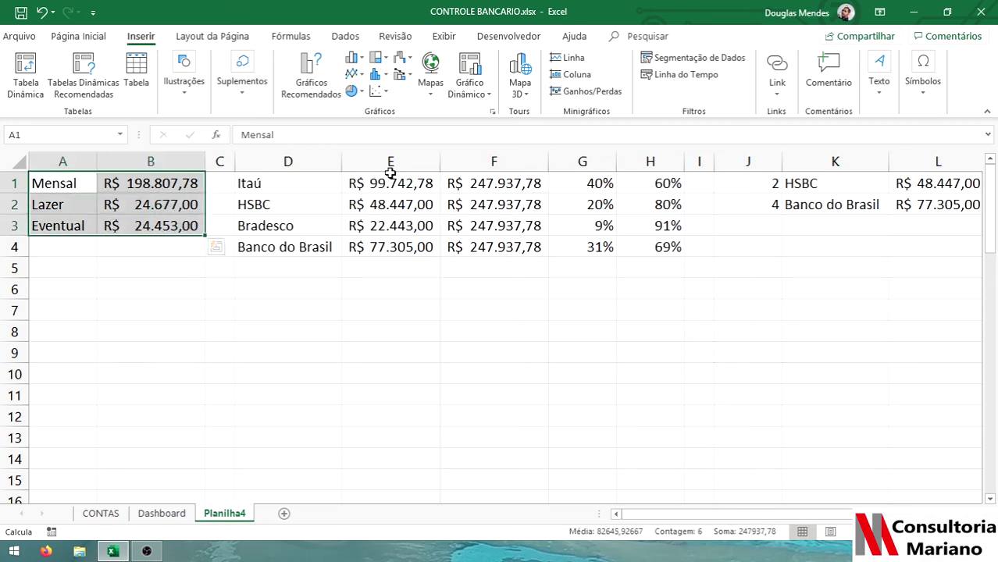
pyautogui.click(492, 114)
pyautogui.click(421, 86)
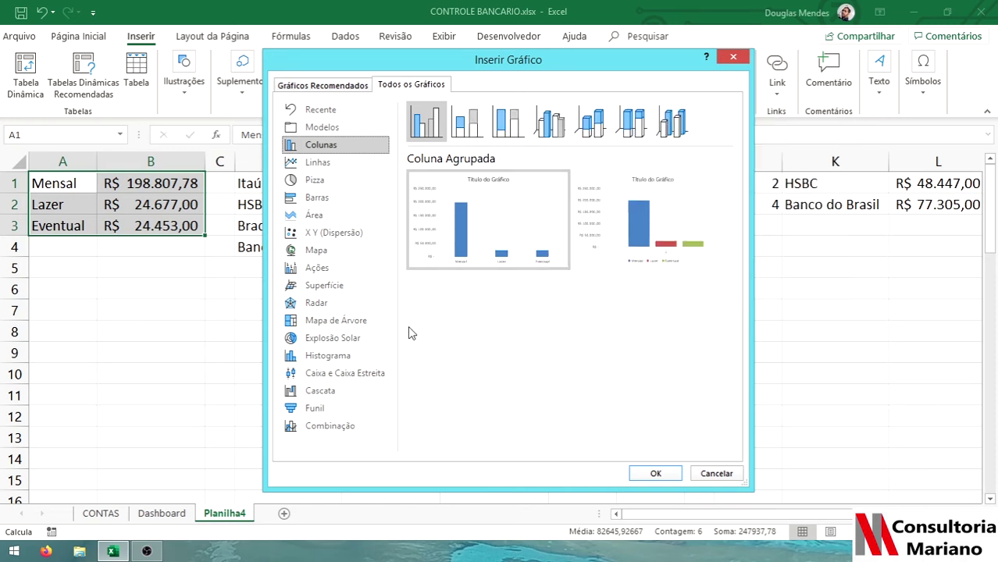
pyautogui.moveTo(642, 216)
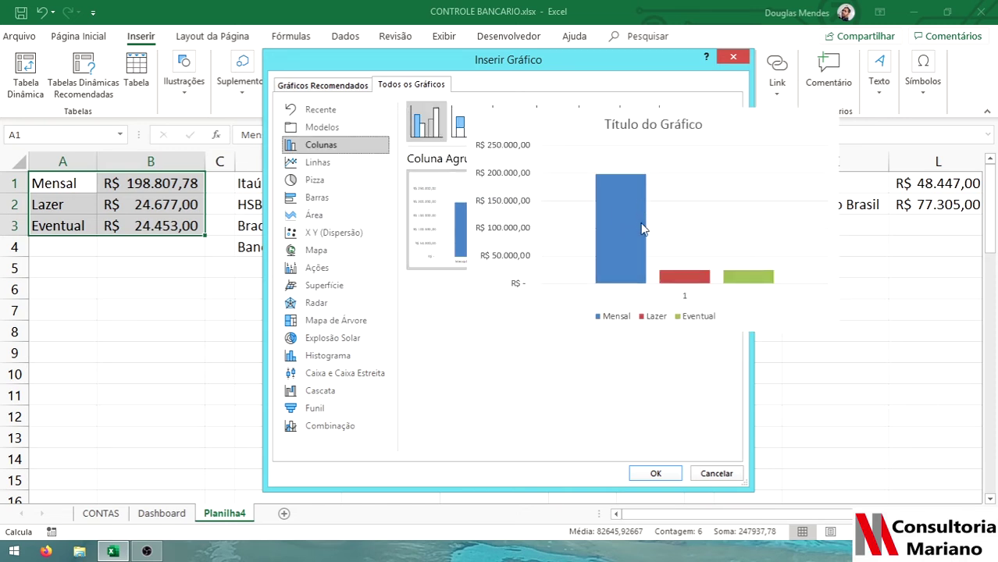
pyautogui.moveTo(450, 225)
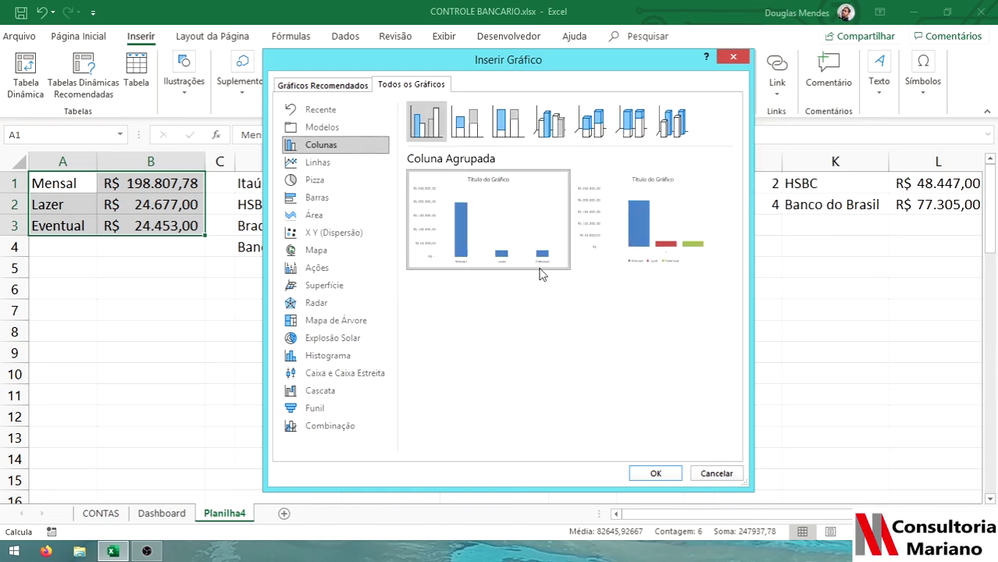
pyautogui.moveTo(504, 205)
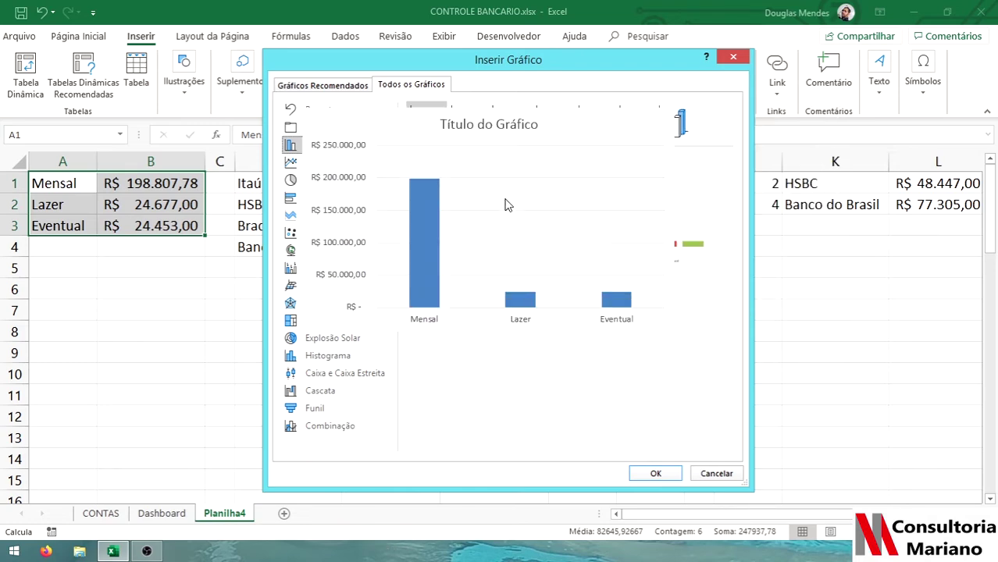
pyautogui.click(645, 474)
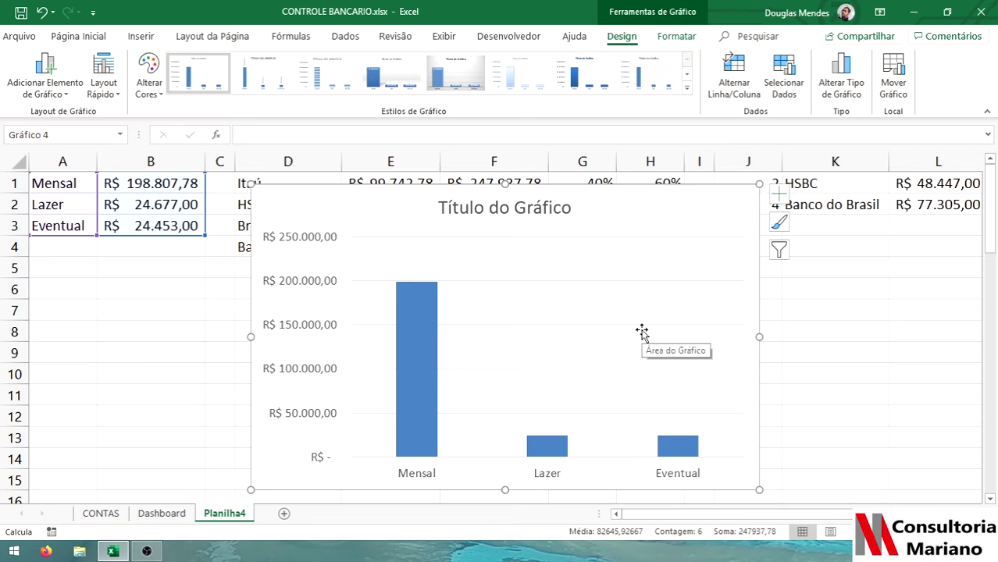
# Swap the chart's rows and columns so Mensal, Lazer and Eventual each become a separate coloured series.
pyautogui.click(733, 87)
pyautogui.click(732, 87)
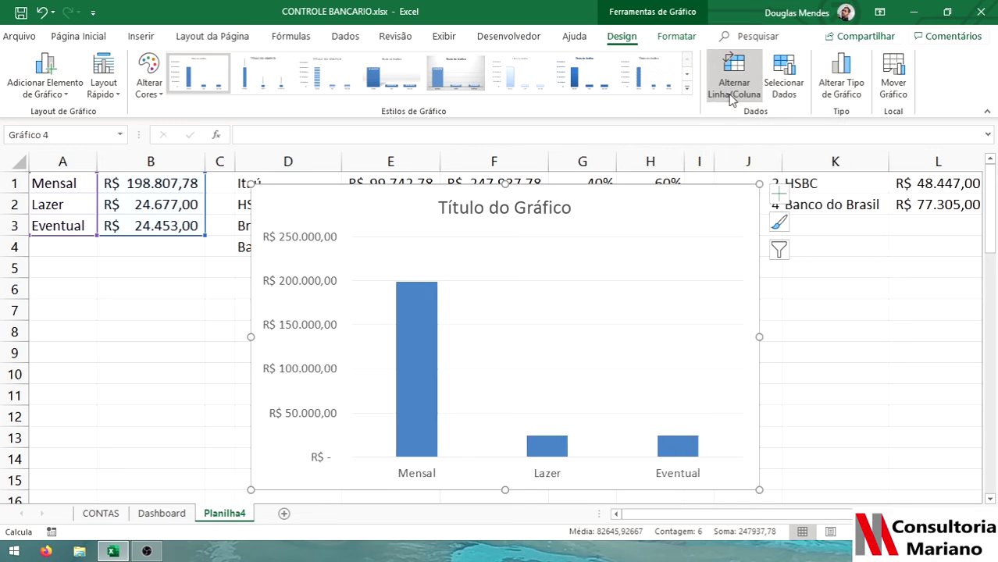
pyautogui.click(732, 95)
pyautogui.click(732, 95)
pyautogui.click(731, 96)
pyautogui.click(732, 95)
pyautogui.click(731, 95)
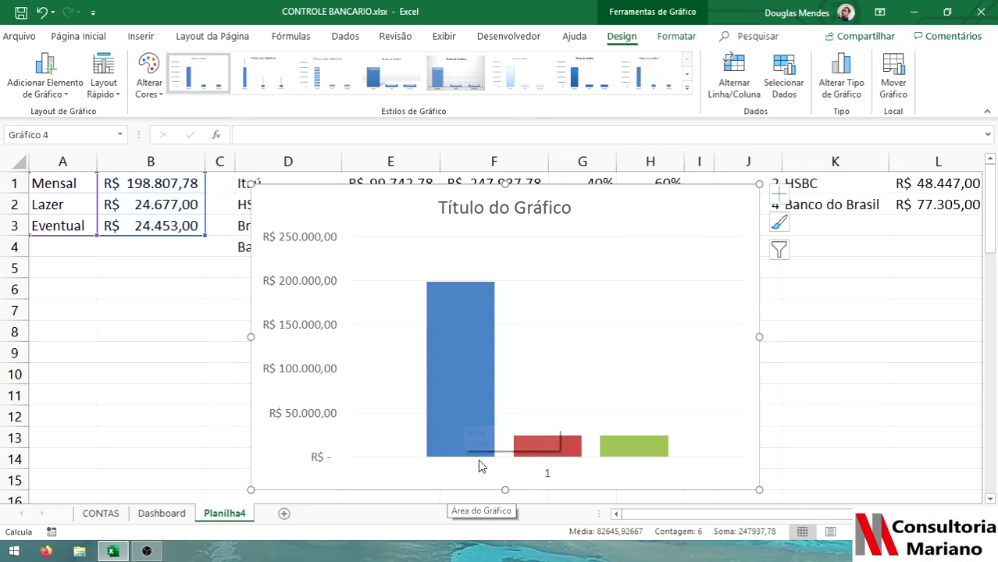
# Remove the chart's primary horizontal axis and add a legend on its right side.
pyautogui.click(46, 93)
pyautogui.moveTo(46, 112)
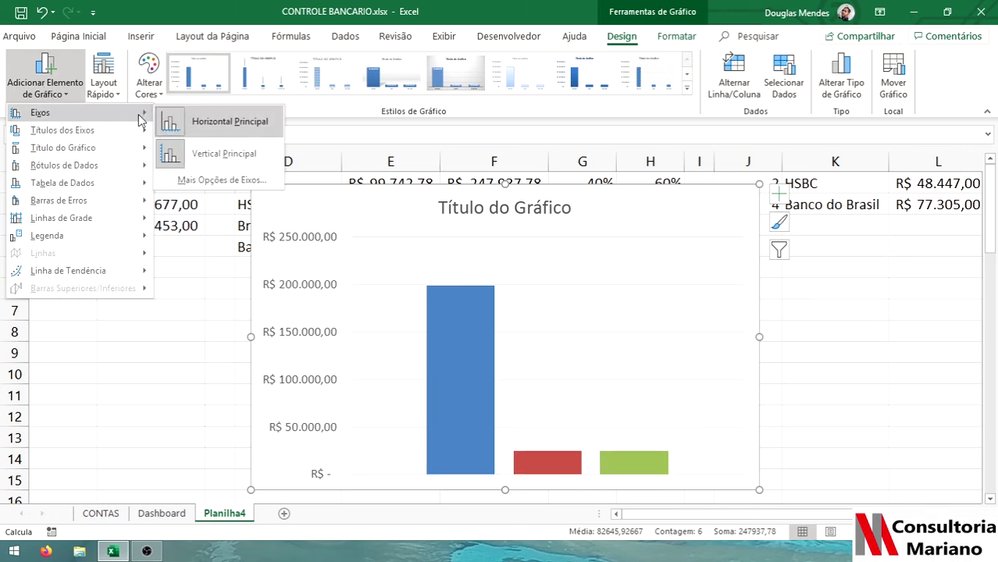
pyautogui.click(170, 123)
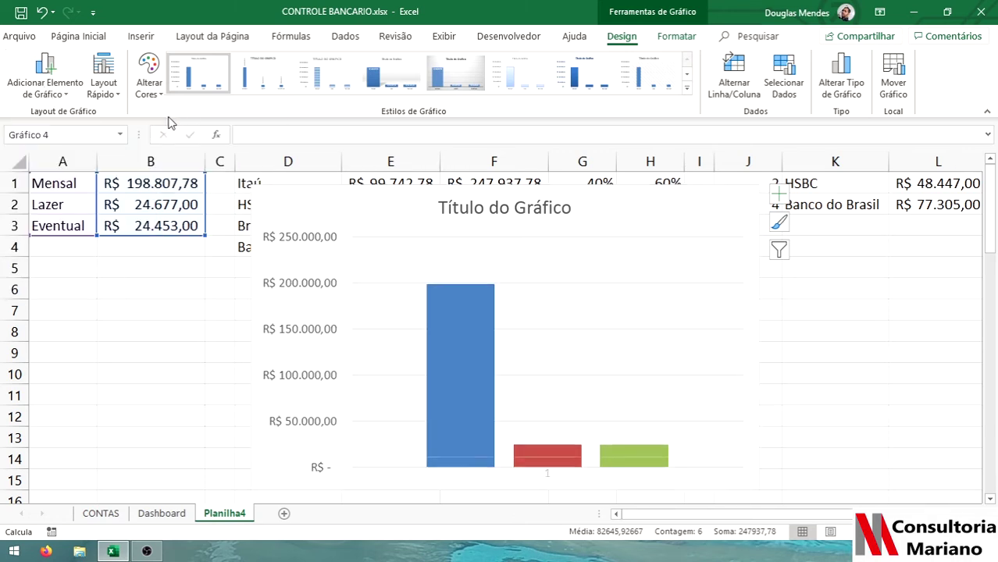
pyautogui.click(45, 78)
pyautogui.moveTo(69, 240)
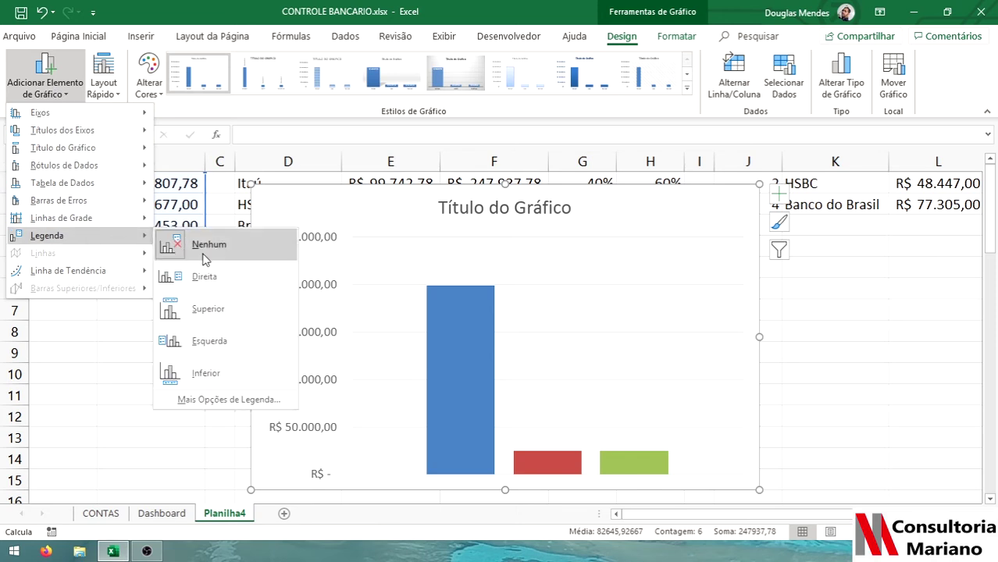
pyautogui.click(229, 282)
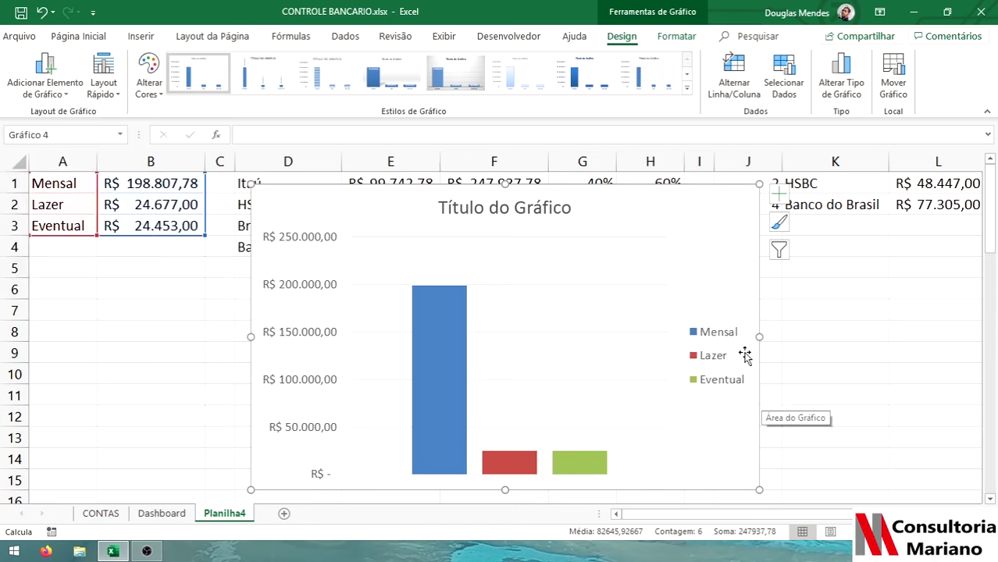
# Cut the expense group chart from Planilha4 and paste it at cell F19 of the Dashboard sheet.
pyautogui.click(758, 446)
pyautogui.press('Delete')
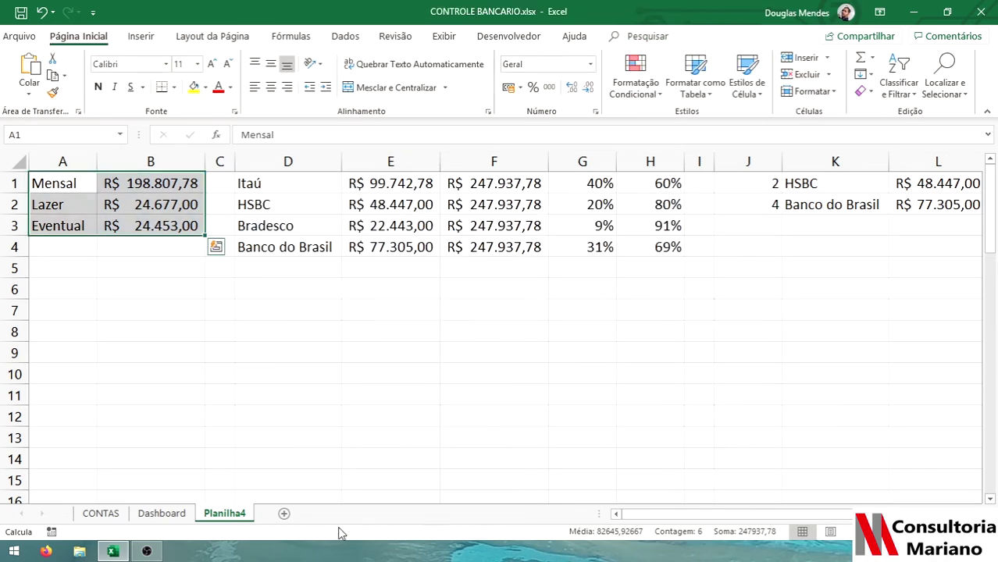
pyautogui.click(164, 513)
pyautogui.click(274, 418)
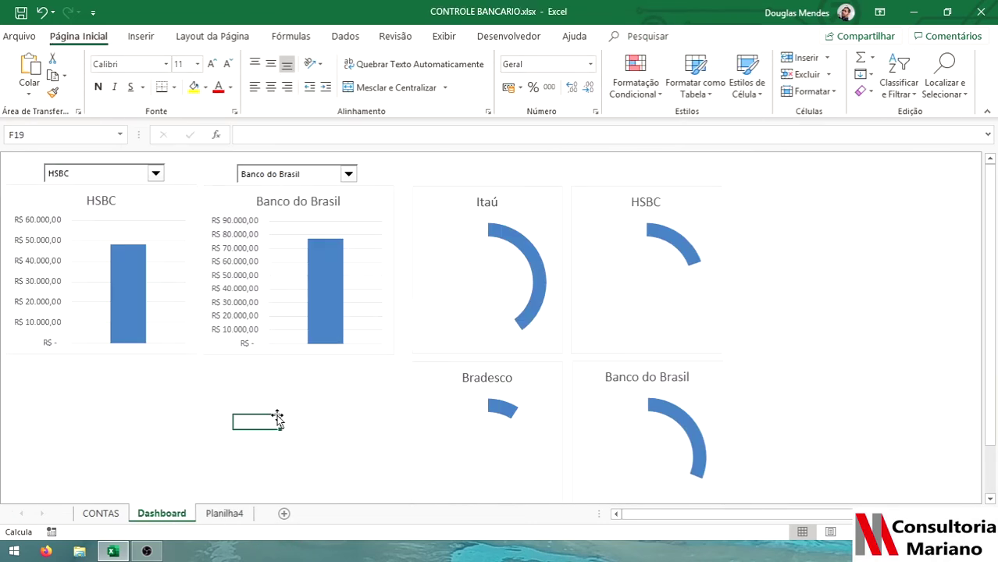
pyautogui.hotkey('ctrl', 'v')
pyautogui.scroll(-3, 301, 397)
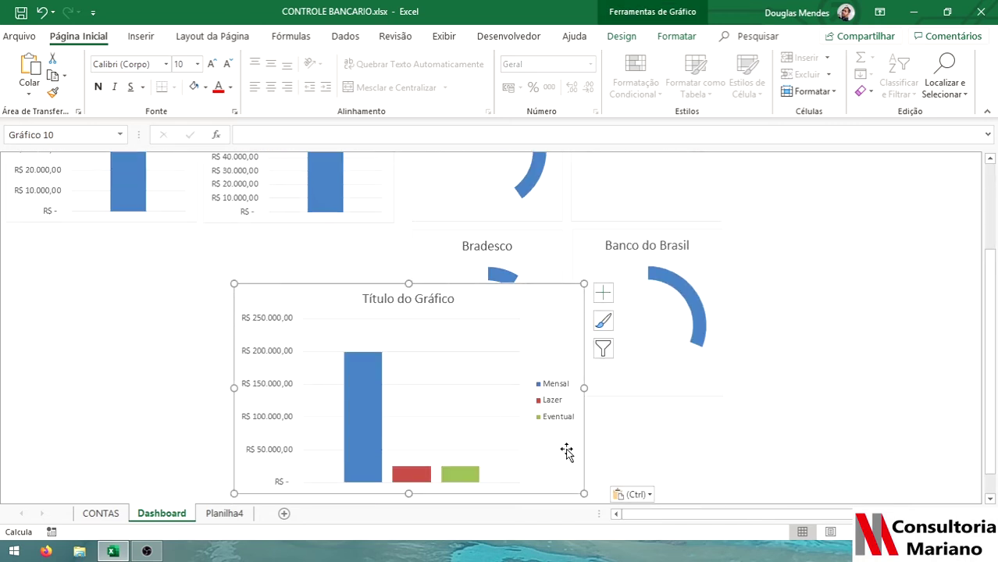
# Move the pasted chart beneath the two bank column charts and resize it to their combined width and the lower doughnuts' bottom edge.
pyautogui.moveTo(584, 455)
pyautogui.mouseDown()
pyautogui.moveTo(408, 389)
pyautogui.moveTo(352, 402)
pyautogui.mouseUp()
pyautogui.moveTo(358, 441); pyautogui.dragTo(394, 449)
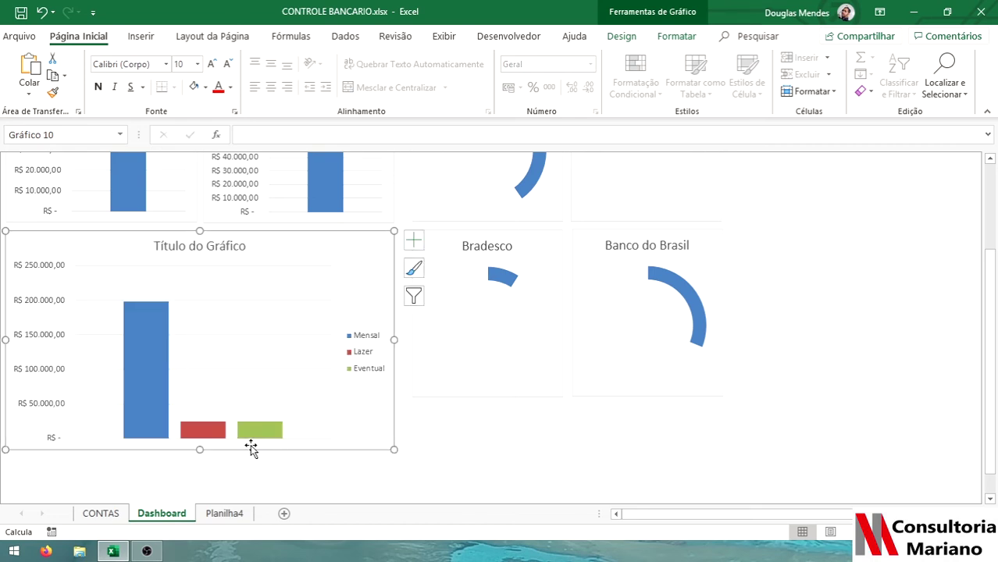
pyautogui.moveTo(199, 448); pyautogui.dragTo(209, 396)
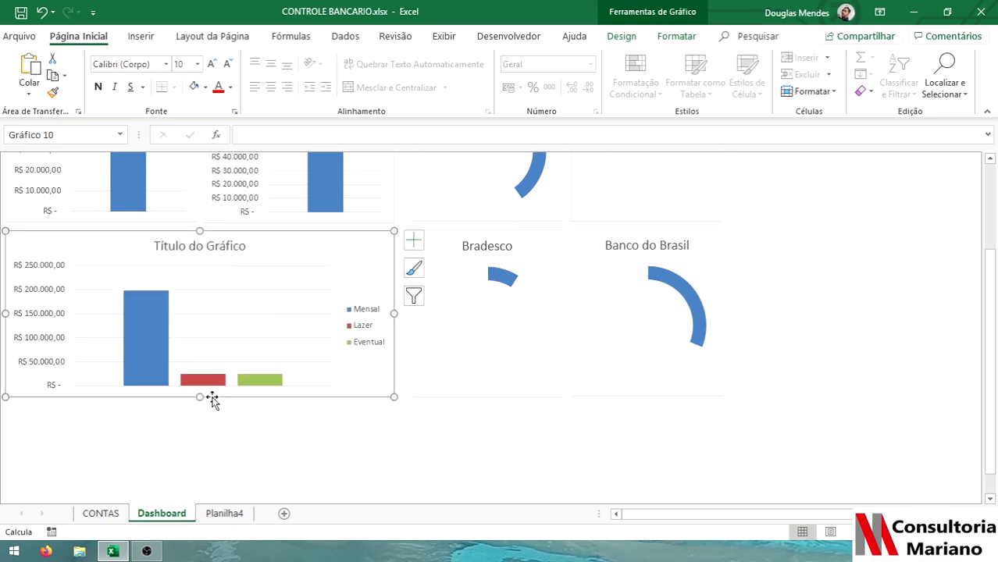
# Enter Janeiro in cell Q4 of the Dashboard sheet, fill the months across to Dezembro in AB4 and centre them.
pyautogui.click(526, 486)
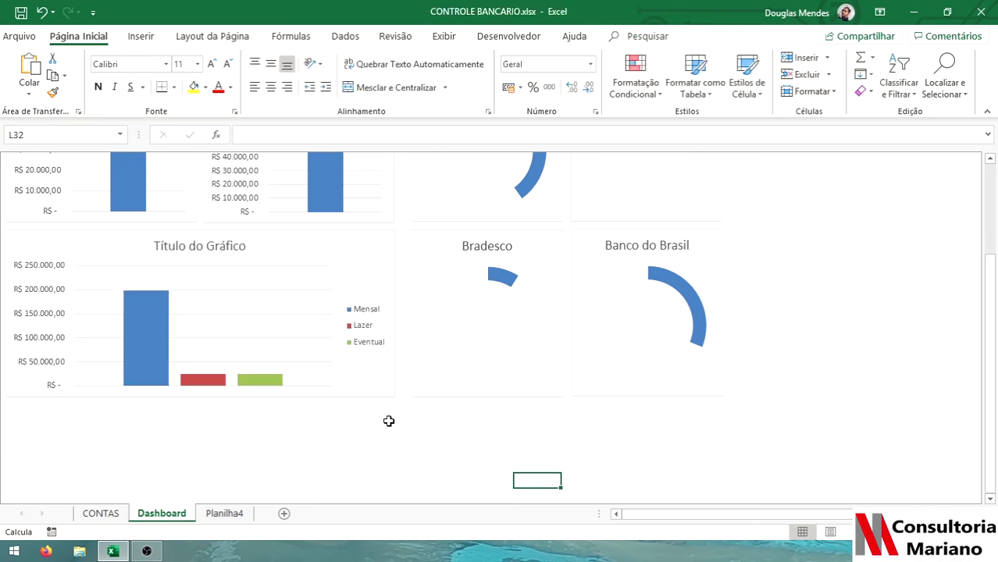
pyautogui.scroll(2, 365, 417)
pyautogui.scroll(1, 366, 417)
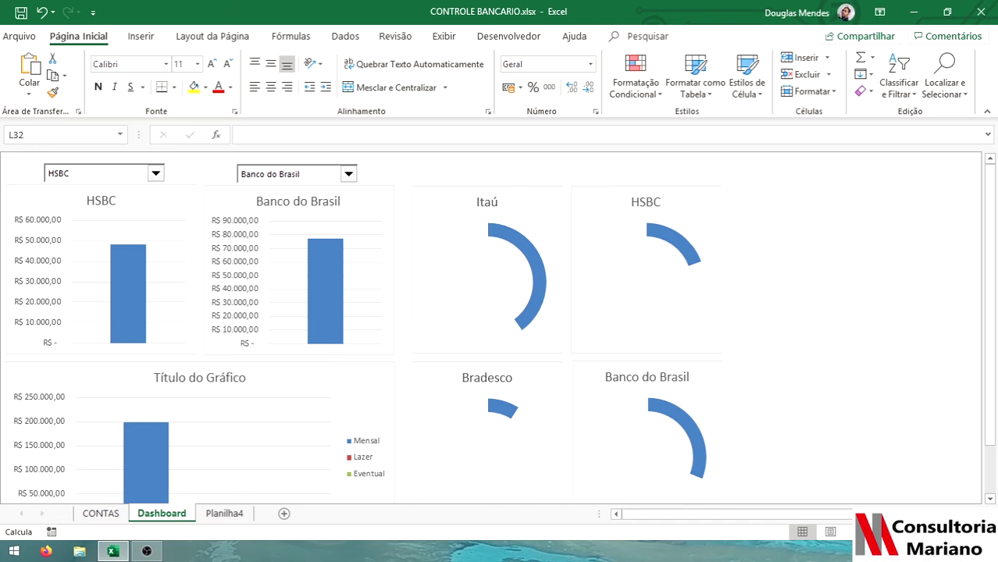
pyautogui.hscroll(4, 868, 419)
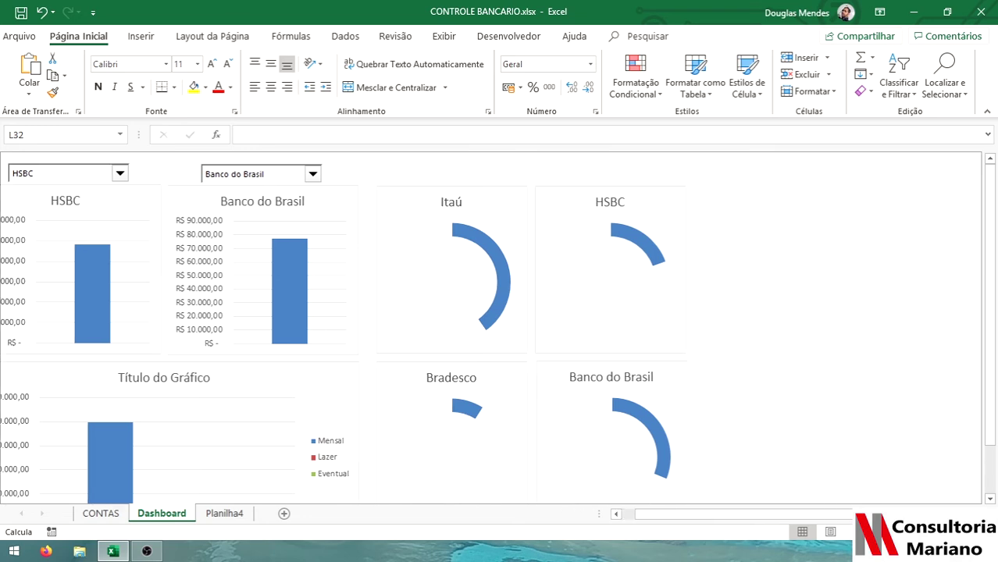
pyautogui.click(584, 202)
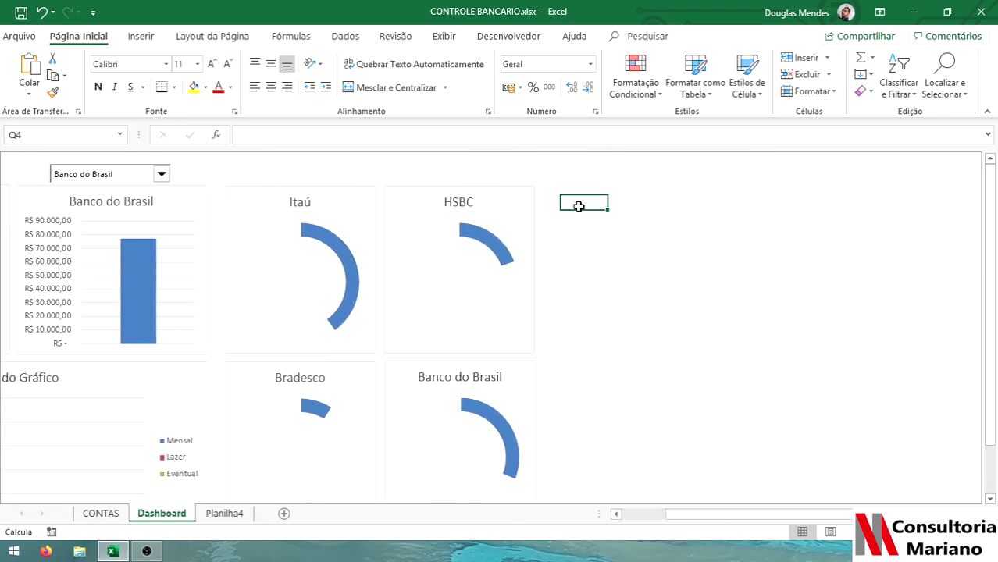
pyautogui.write('jAN')
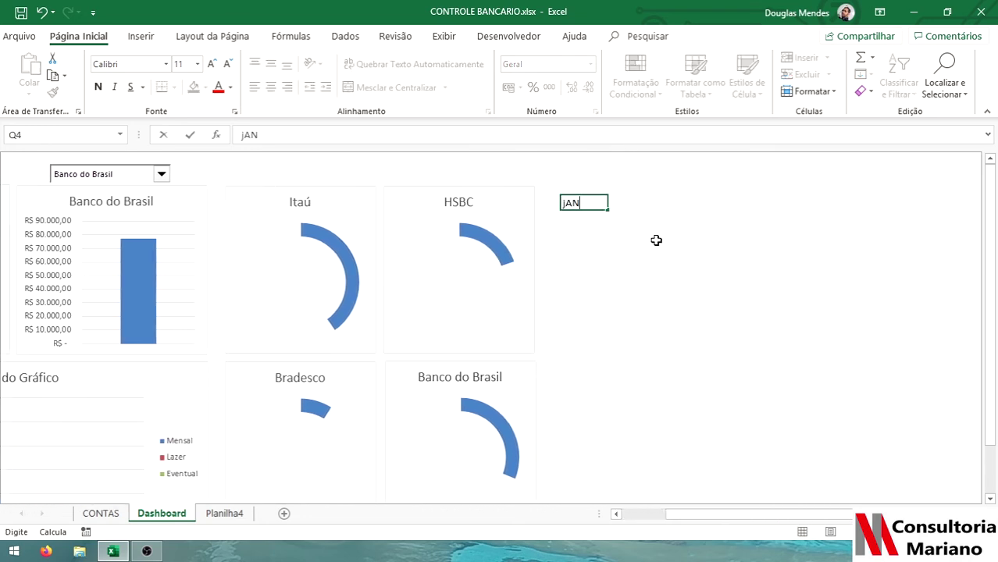
pyautogui.write('EIRO')
pyautogui.press('Return')
pyautogui.click(599, 204)
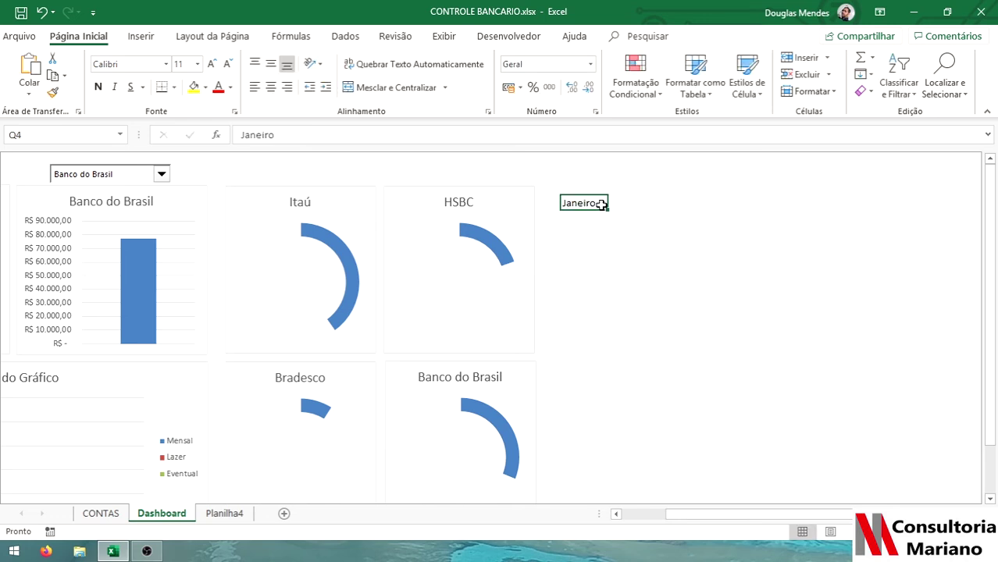
pyautogui.moveTo(605, 212); pyautogui.dragTo(913, 199)
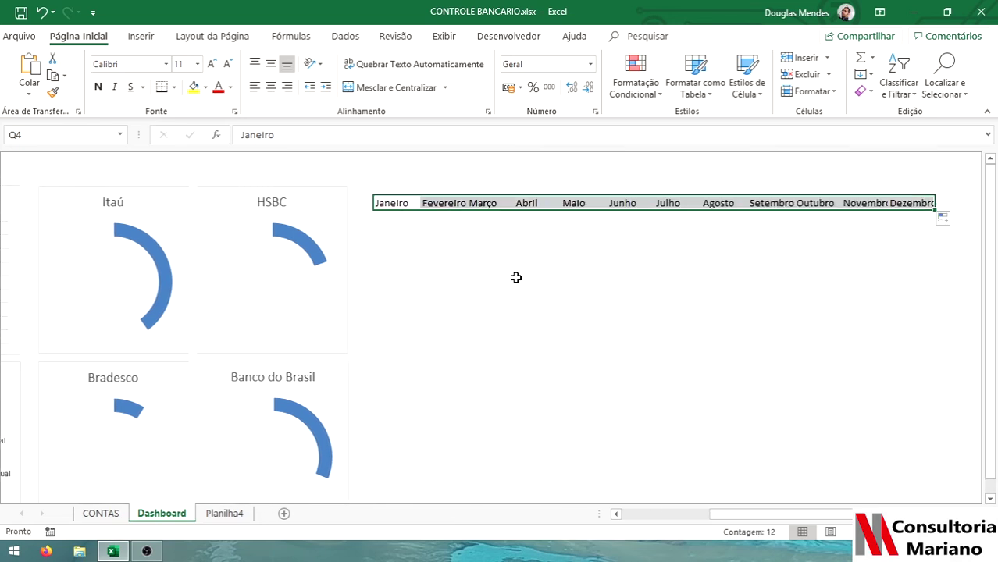
pyautogui.click(271, 86)
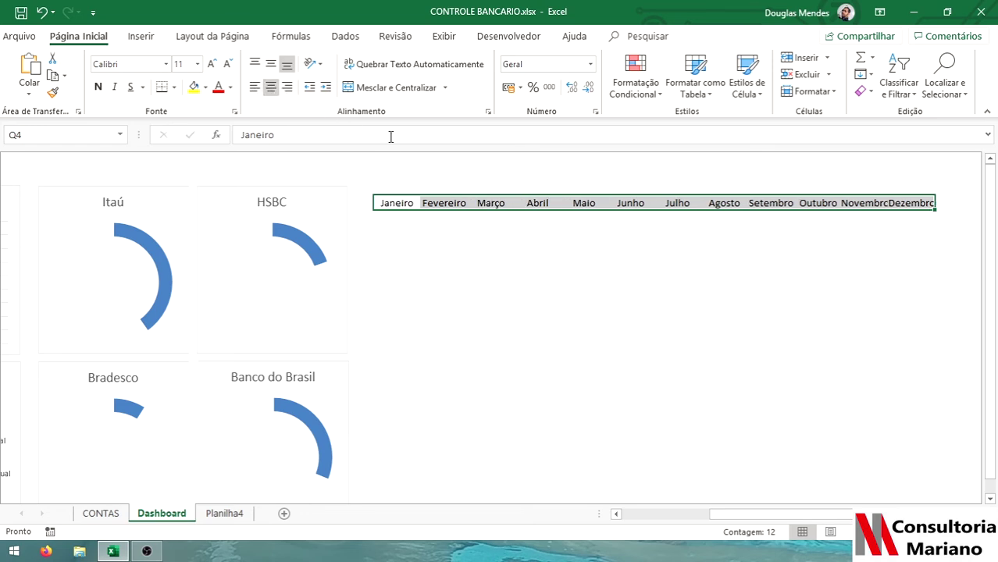
# Show the Dashboard sheet's row and column headings and widen columns Q to AB equally to fit the month names.
pyautogui.click(442, 37)
pyautogui.click(351, 87)
pyautogui.moveTo(417, 158); pyautogui.dragTo(914, 156)
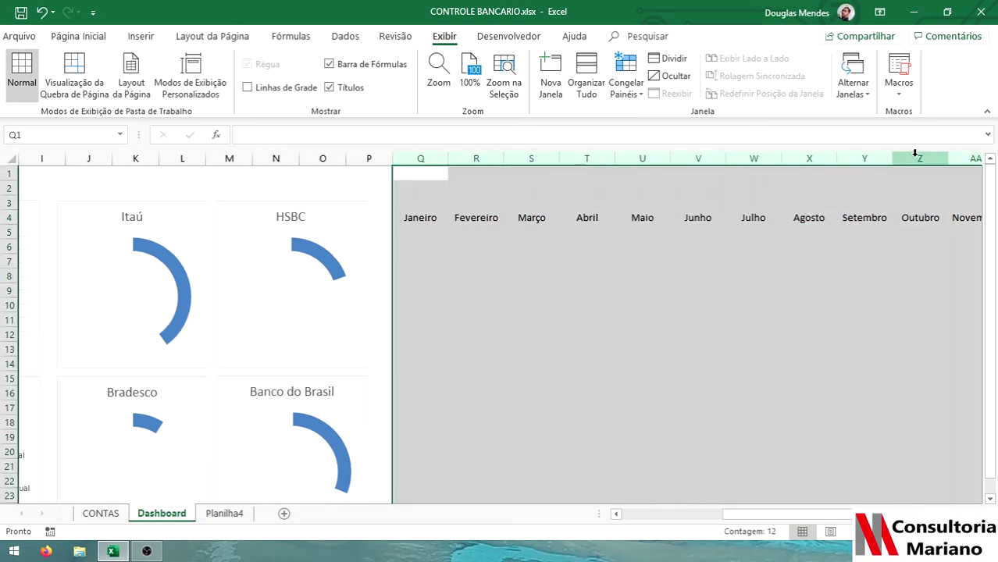
pyautogui.moveTo(773, 516); pyautogui.dragTo(808, 506)
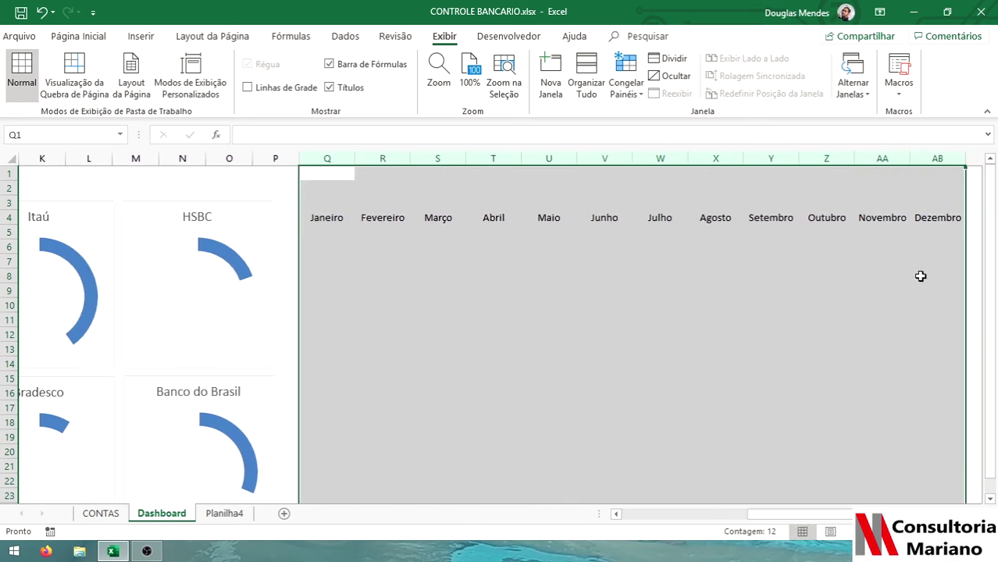
pyautogui.doubleClick(965, 159)
pyautogui.moveTo(772, 160); pyautogui.dragTo(773, 159)
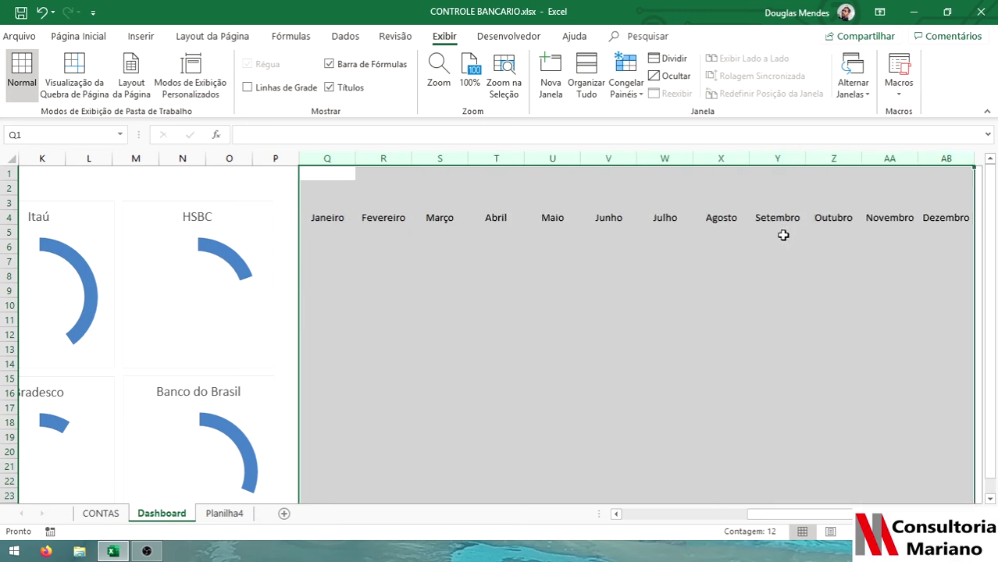
# Compare the month headings on the Dashboard sheet with the dates in the Data column of the CONTAS sheet.
pyautogui.click(347, 243)
pyautogui.click(323, 231)
pyautogui.press('F2')
pyautogui.click(509, 295)
pyautogui.moveTo(334, 227); pyautogui.dragTo(949, 231)
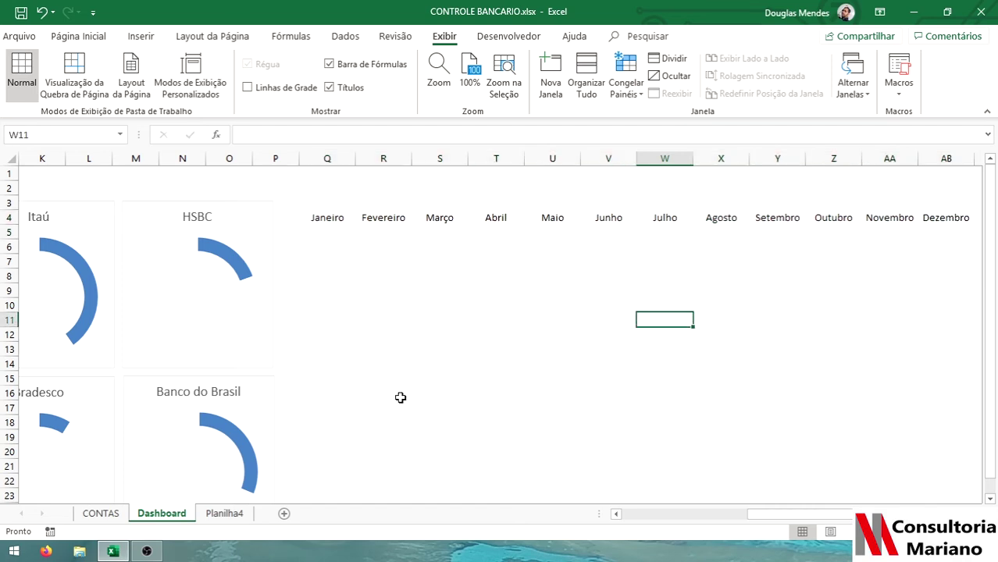
pyautogui.click(114, 519)
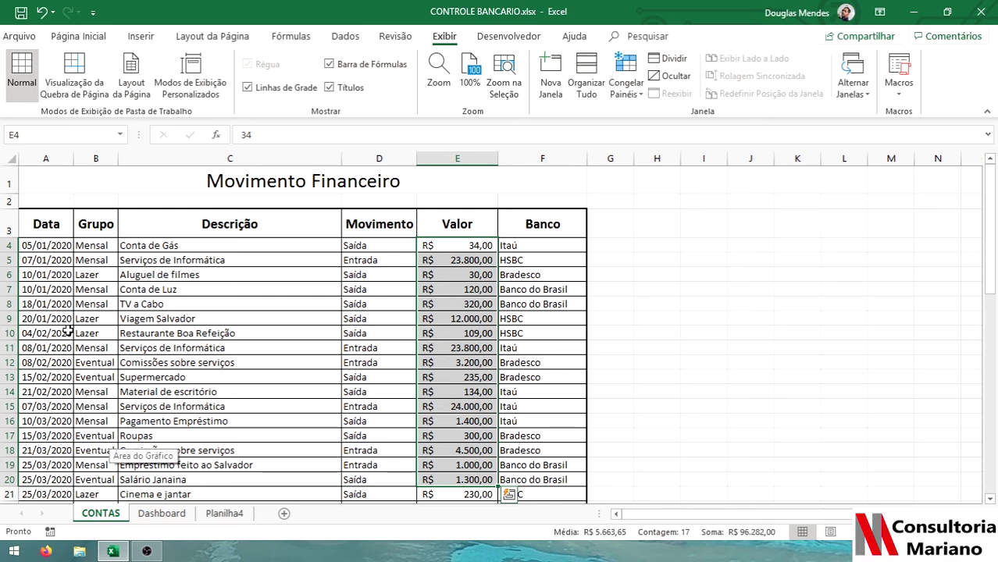
pyautogui.click(49, 244)
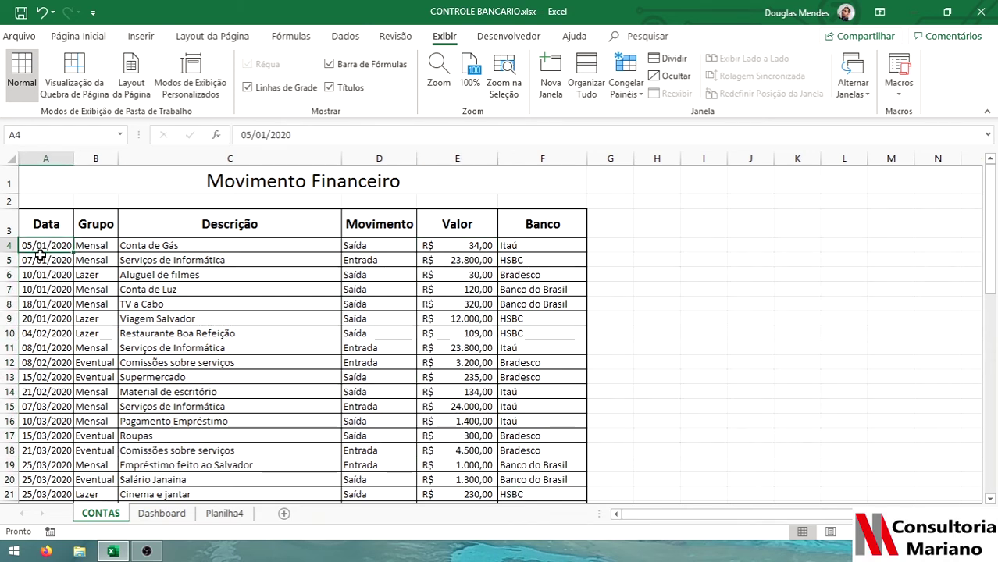
pyautogui.click(222, 514)
pyautogui.click(164, 514)
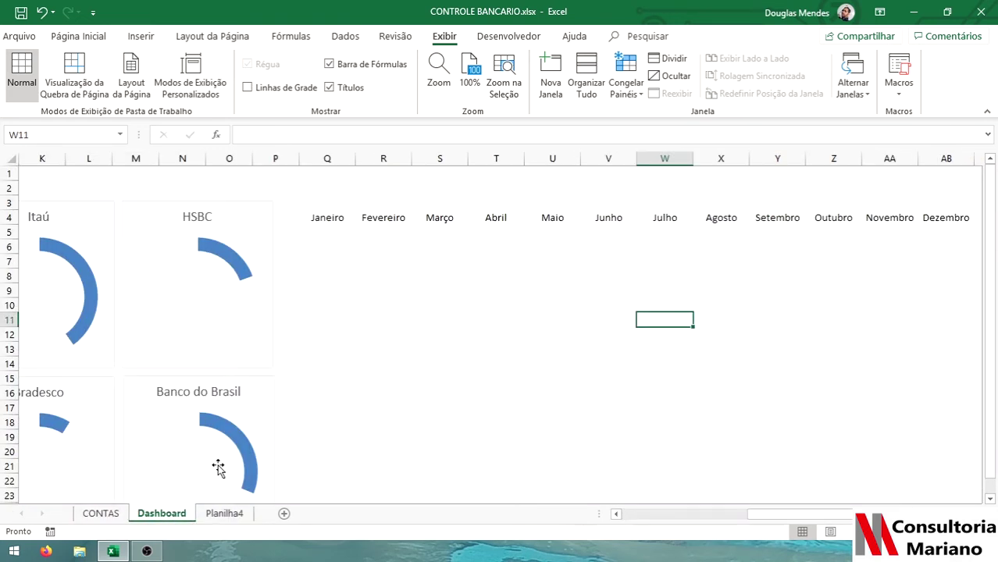
pyautogui.click(328, 220)
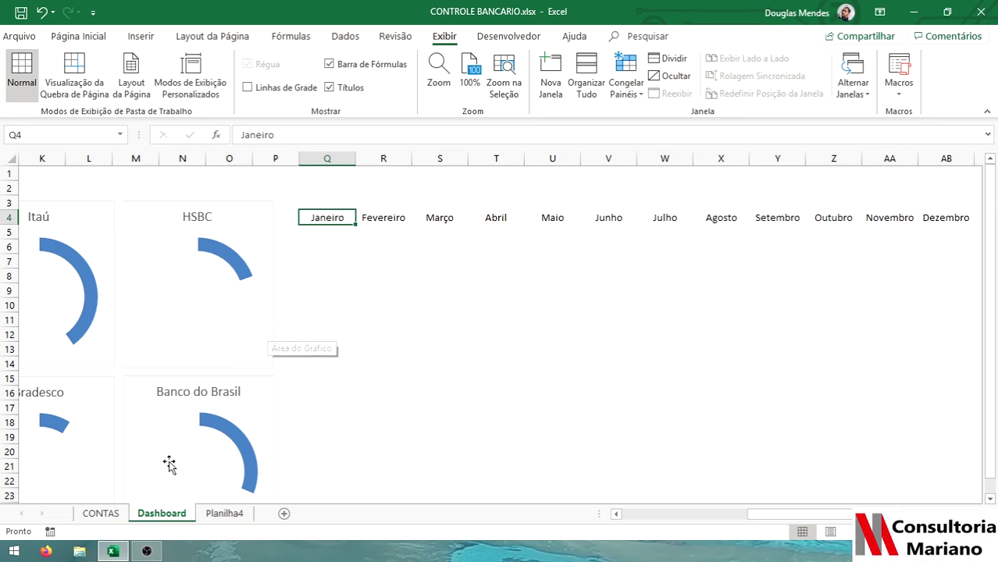
# Enter the month numbers 1 to 12 down cells I4:I15 of the CONTAS sheet.
pyautogui.click(106, 516)
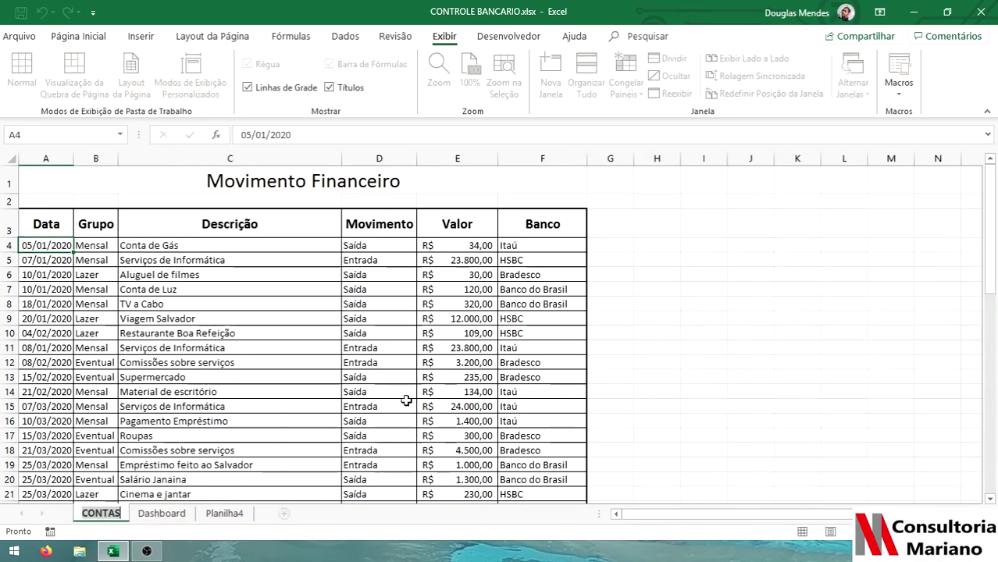
pyautogui.click(615, 247)
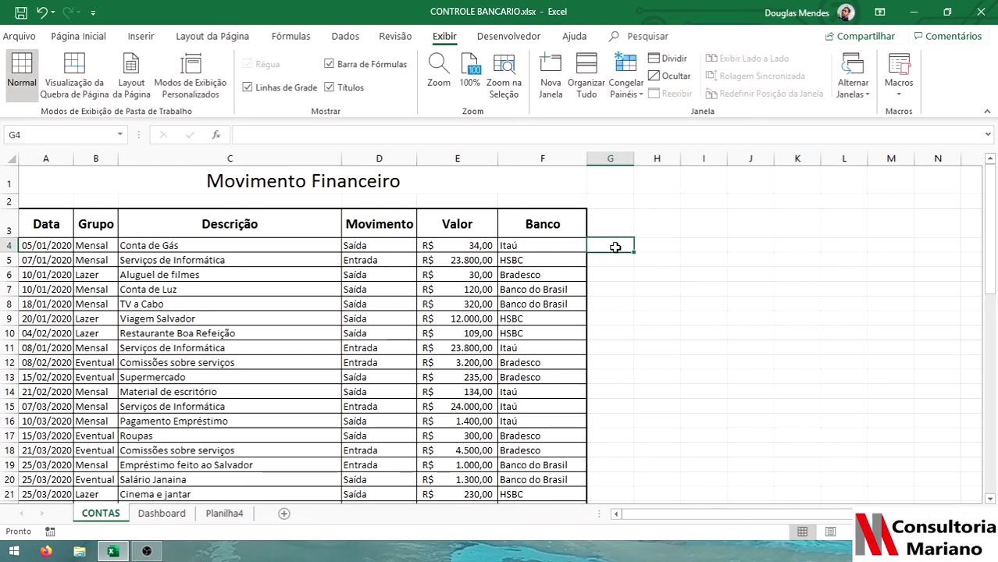
pyautogui.click(716, 246)
pyautogui.write('1')
pyautogui.press('Return')
pyautogui.write('22')
pyautogui.click(749, 280)
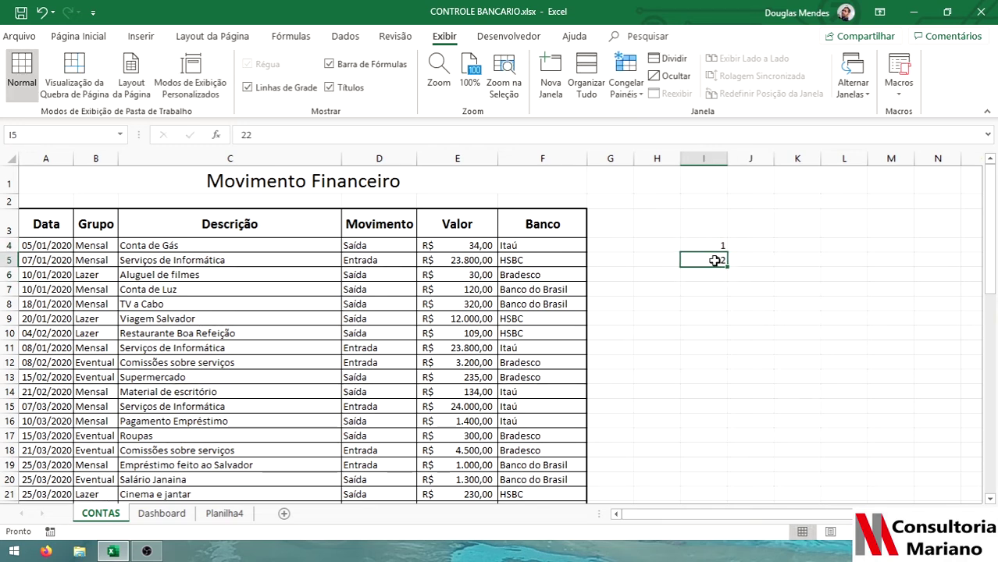
pyautogui.press('Return')
pyautogui.moveTo(721, 248); pyautogui.dragTo(734, 406)
# Enter Janeiro in J4, fill the month names down to Dezembro in J15 and autofit column J.
pyautogui.click(742, 245)
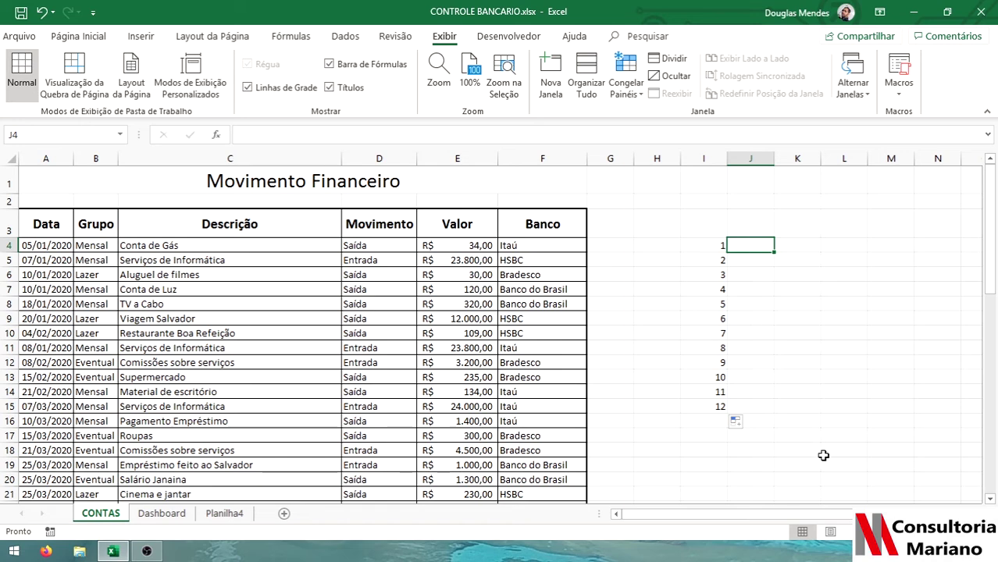
pyautogui.write('Janeir')
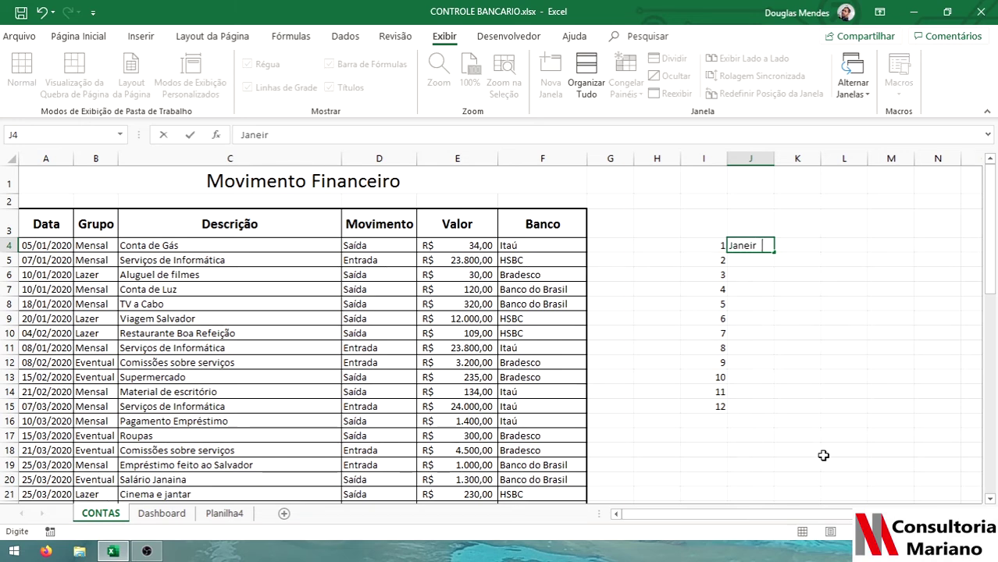
pyautogui.write('o')
pyautogui.press('Return')
pyautogui.click(758, 246)
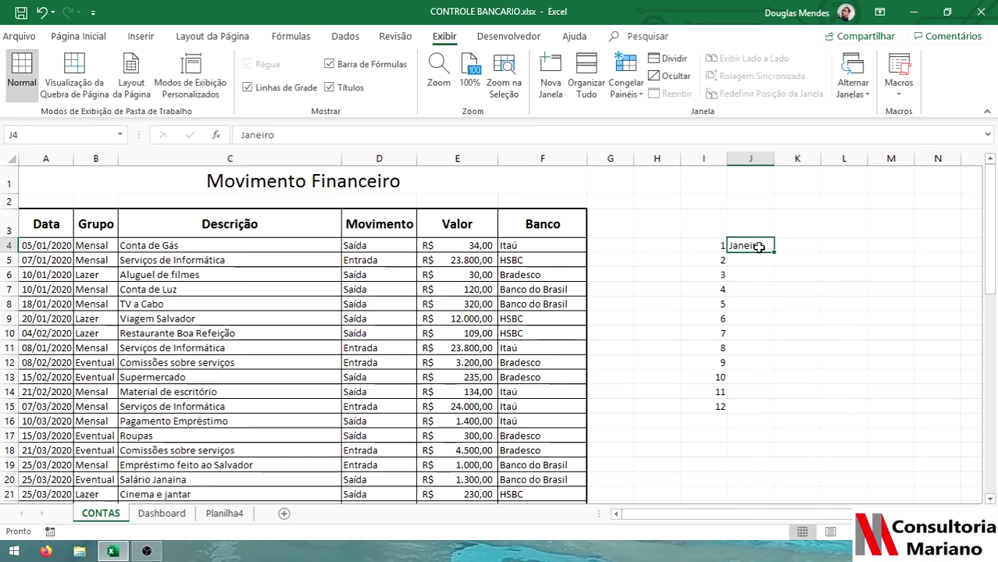
pyautogui.moveTo(776, 253); pyautogui.dragTo(775, 410)
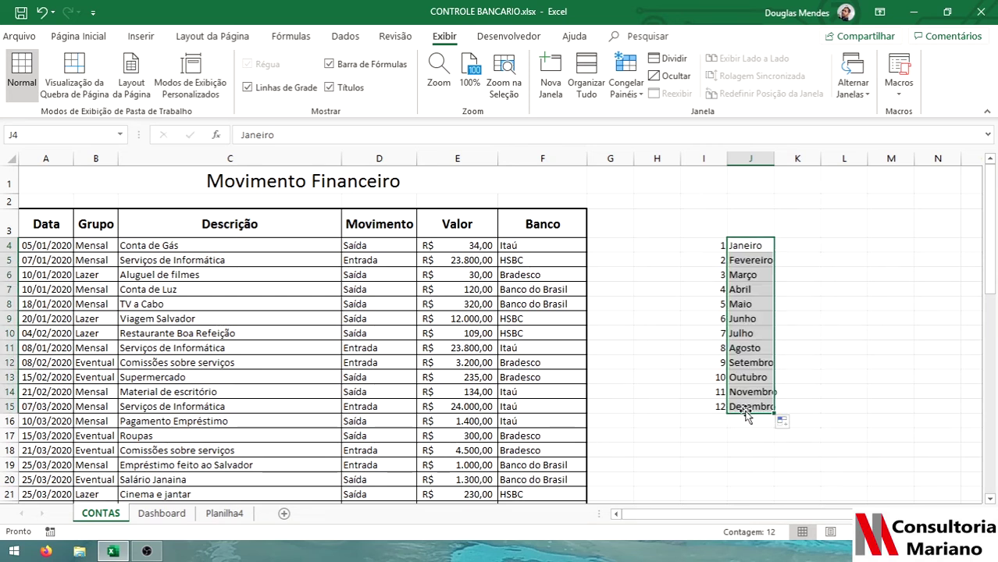
pyautogui.doubleClick(773, 159)
# Name the month lookup table in I4:J15 "Meses" and reselect the range to check its name.
pyautogui.moveTo(706, 245); pyautogui.dragTo(753, 400)
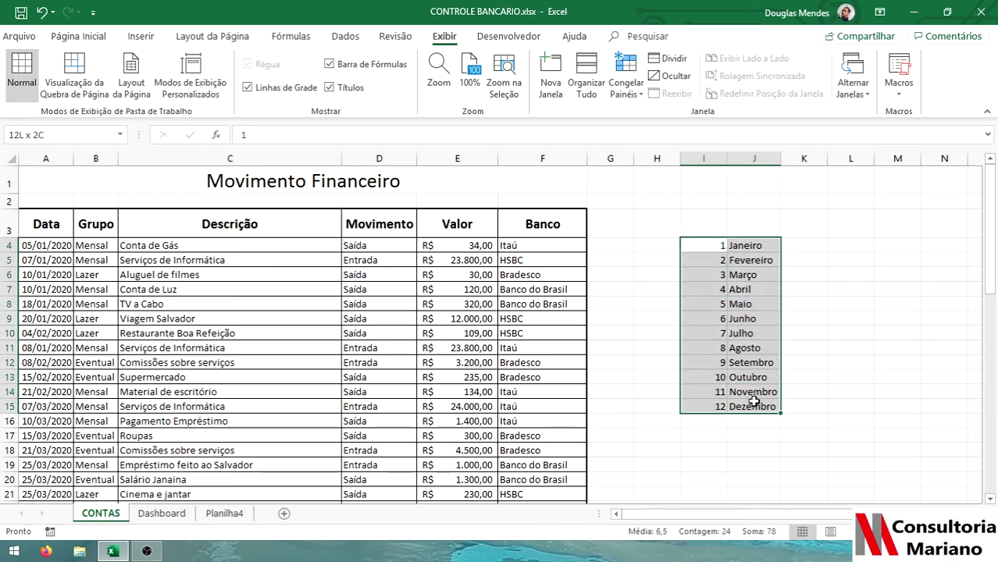
pyautogui.click(53, 132)
pyautogui.write('Meses')
pyautogui.click(614, 249)
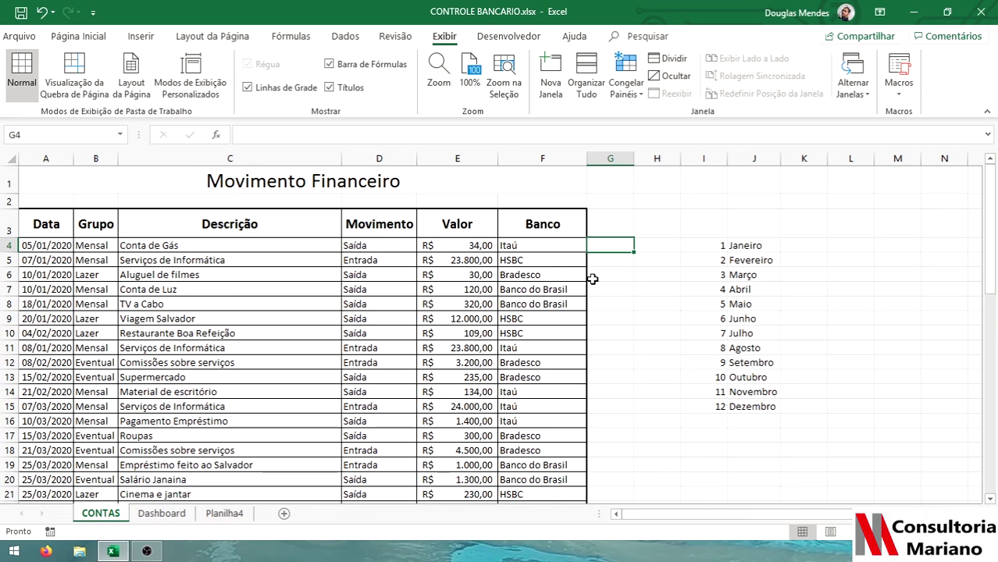
pyautogui.moveTo(717, 248); pyautogui.dragTo(757, 407)
# Enter the formula =PROCV(MÊS(A4);Meses;2;FALSO) in cell G4 to look up the month name of the first date.
pyautogui.click(606, 250)
pyautogui.write('=procv')
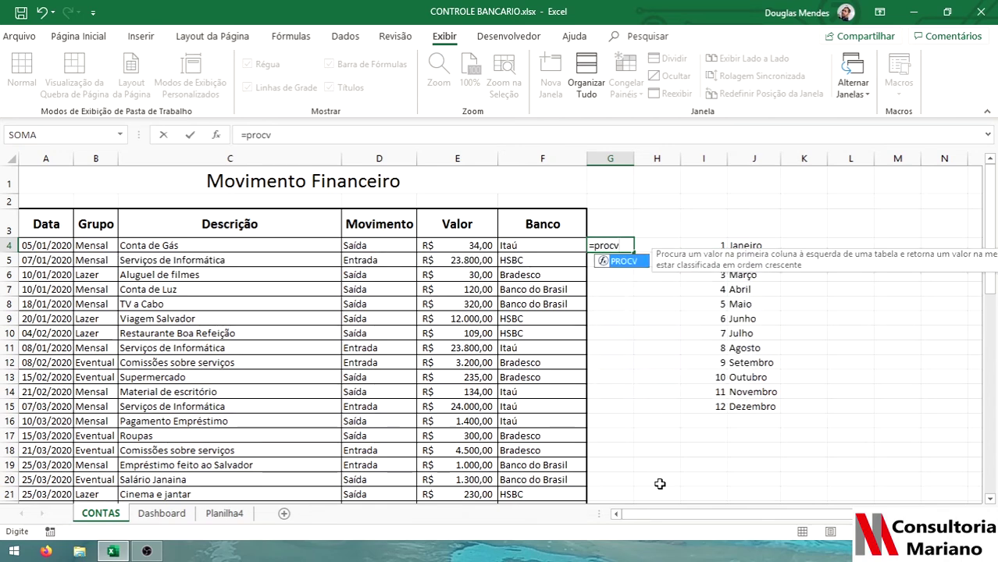
pyautogui.press('Tab')
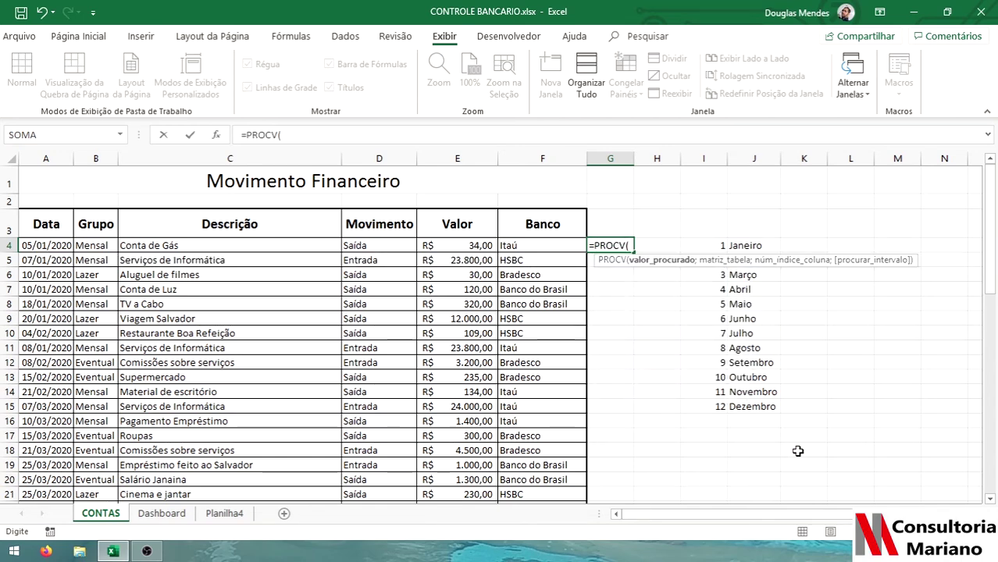
pyautogui.write('M')
pyautogui.press('BackSpace')
pyautogui.write('MÊS(')
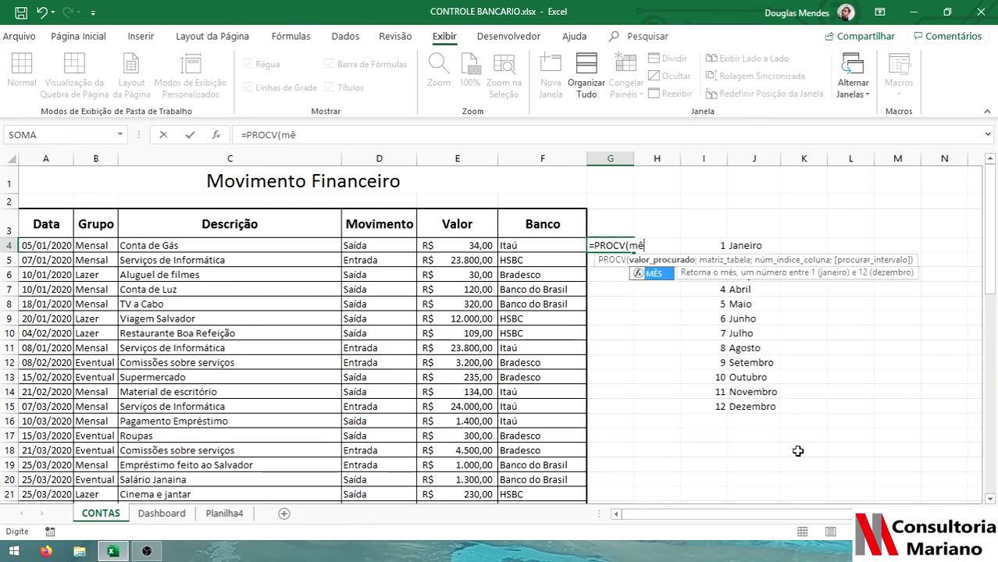
pyautogui.click(51, 244)
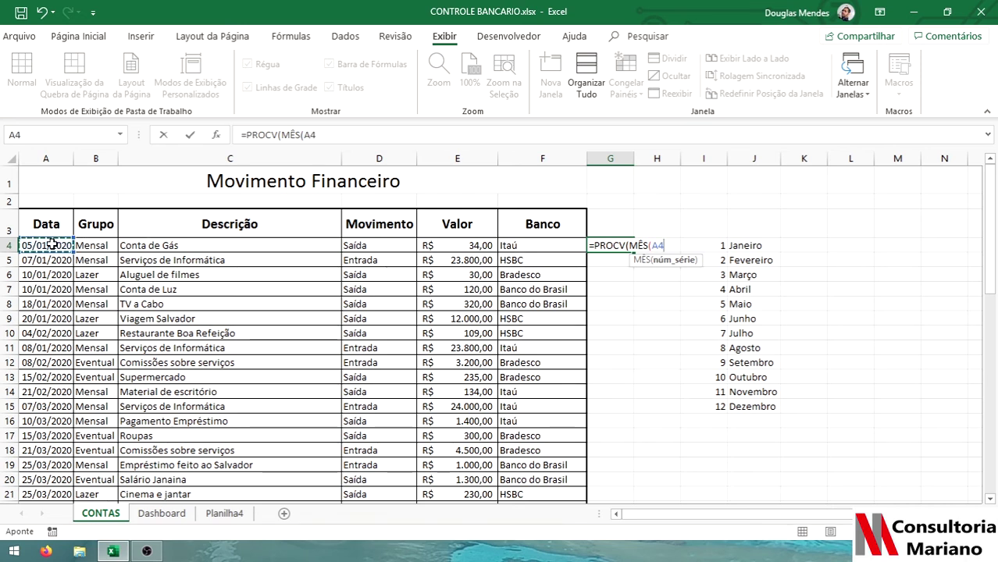
pyautogui.write(');')
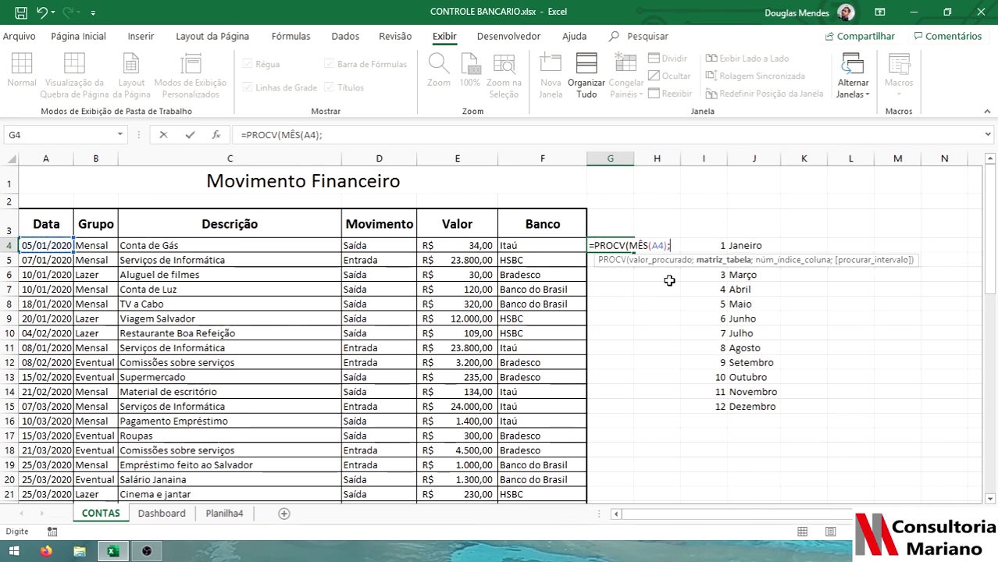
pyautogui.moveTo(704, 246); pyautogui.dragTo(772, 409)
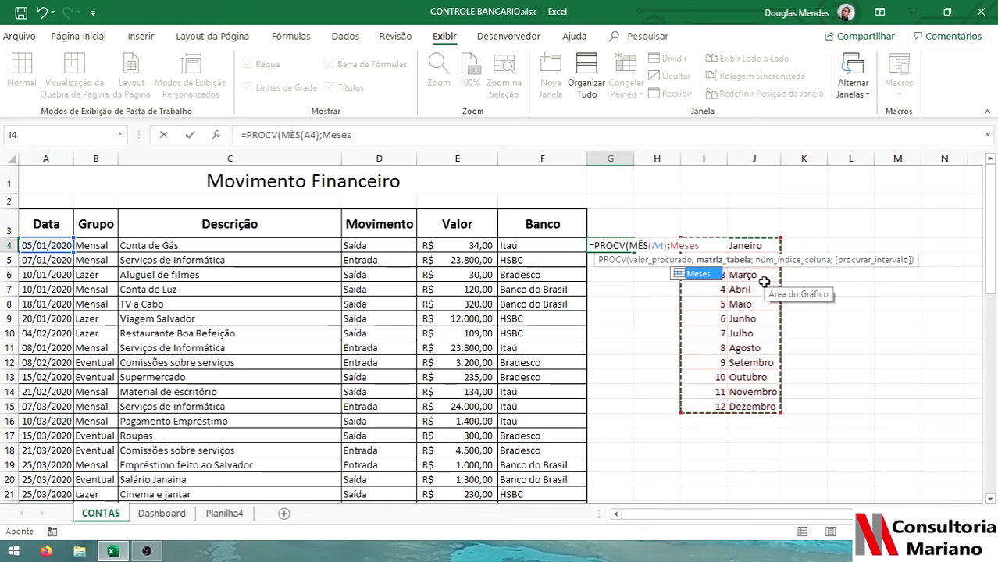
pyautogui.write(';2')
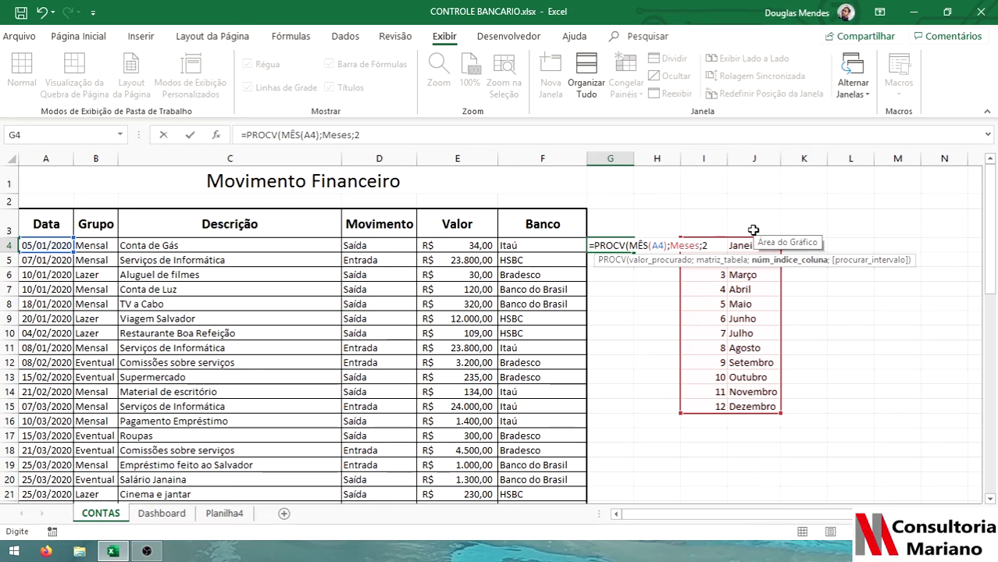
pyautogui.write(';falso')
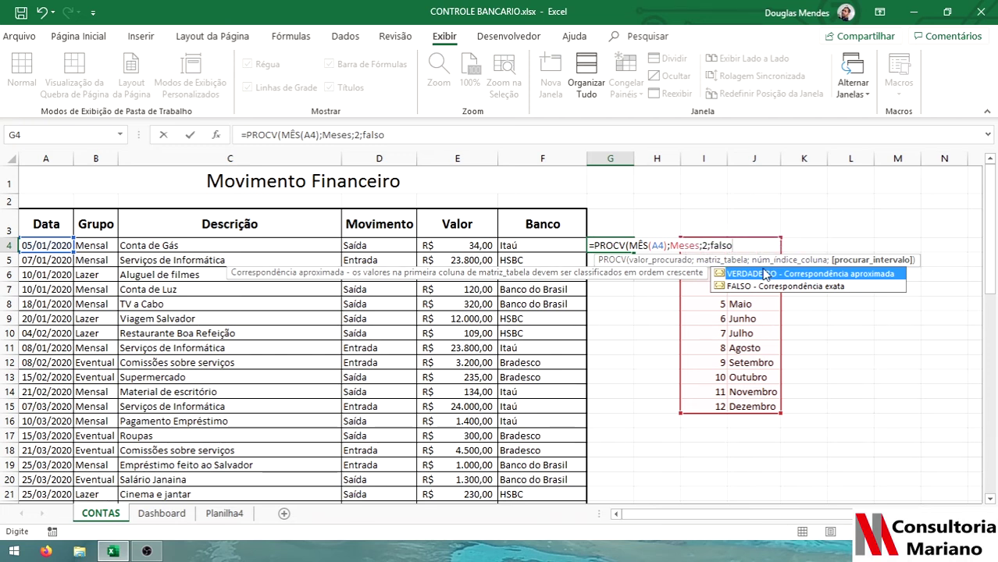
pyautogui.write(')')
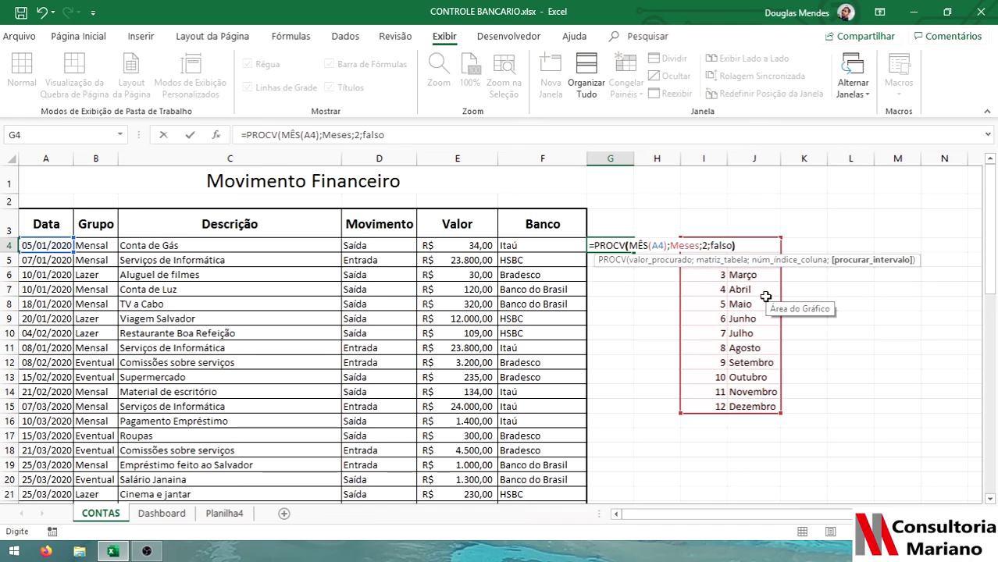
pyautogui.press('Return')
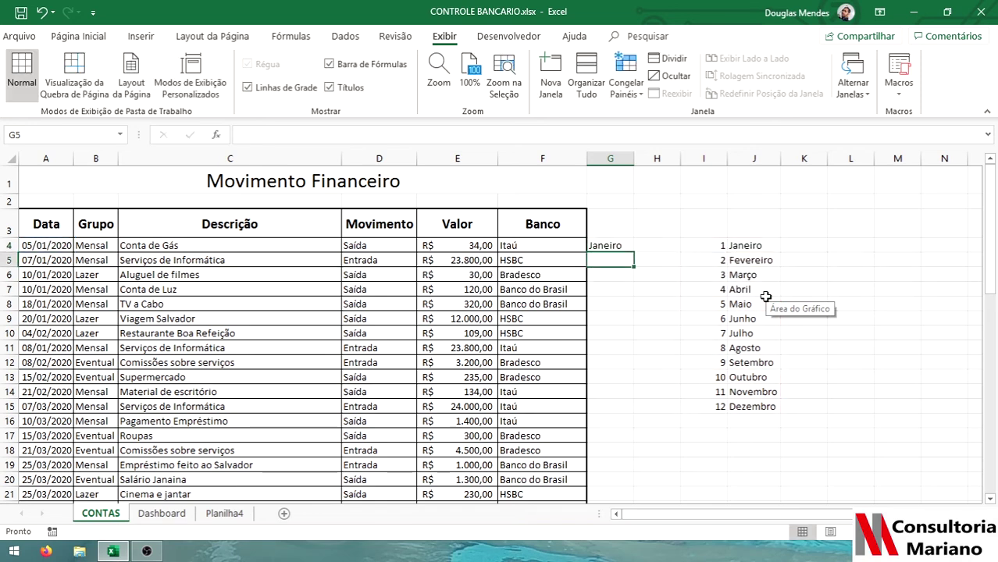
# Fill the month lookup formula from G4 down to G58, autofit column G and check the filled month names.
pyautogui.click(608, 246)
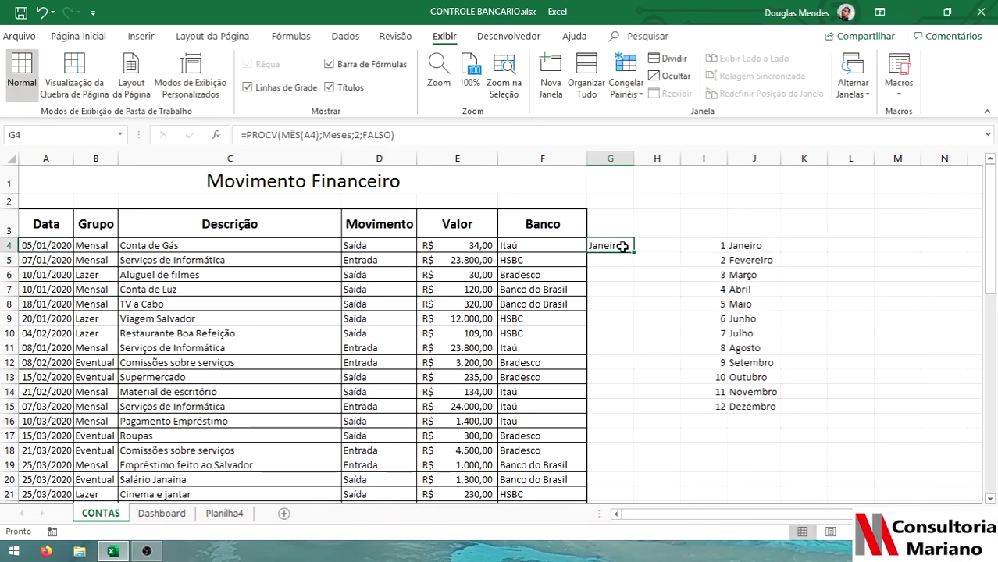
pyautogui.doubleClick(626, 246)
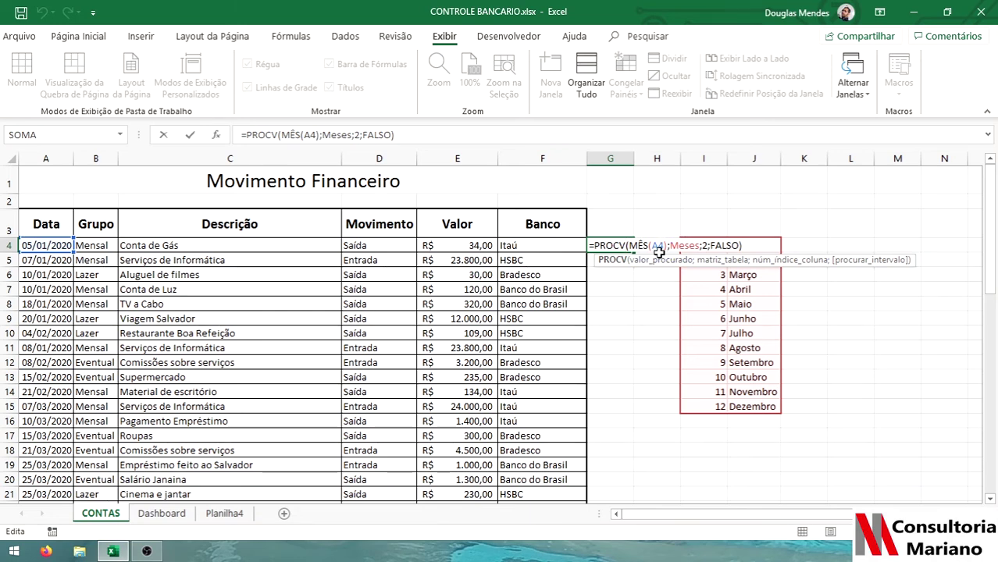
pyautogui.press('Escape')
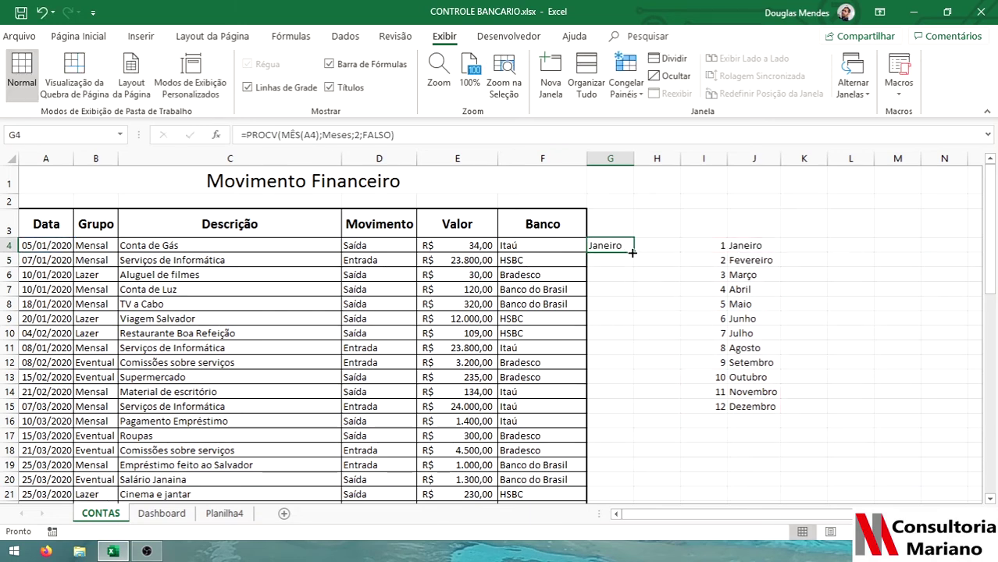
pyautogui.doubleClick(631, 253)
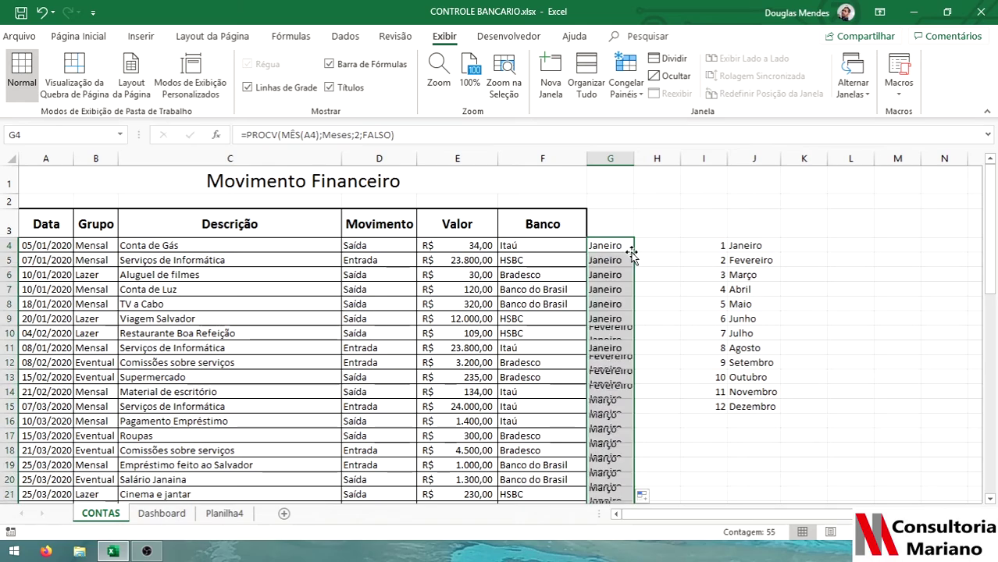
pyautogui.doubleClick(633, 159)
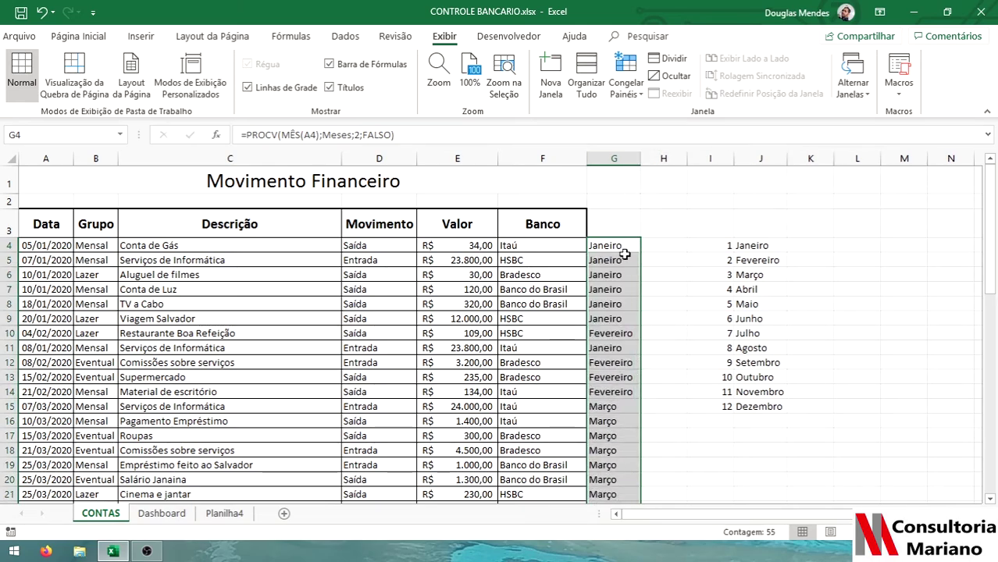
pyautogui.scroll(-8, 618, 273)
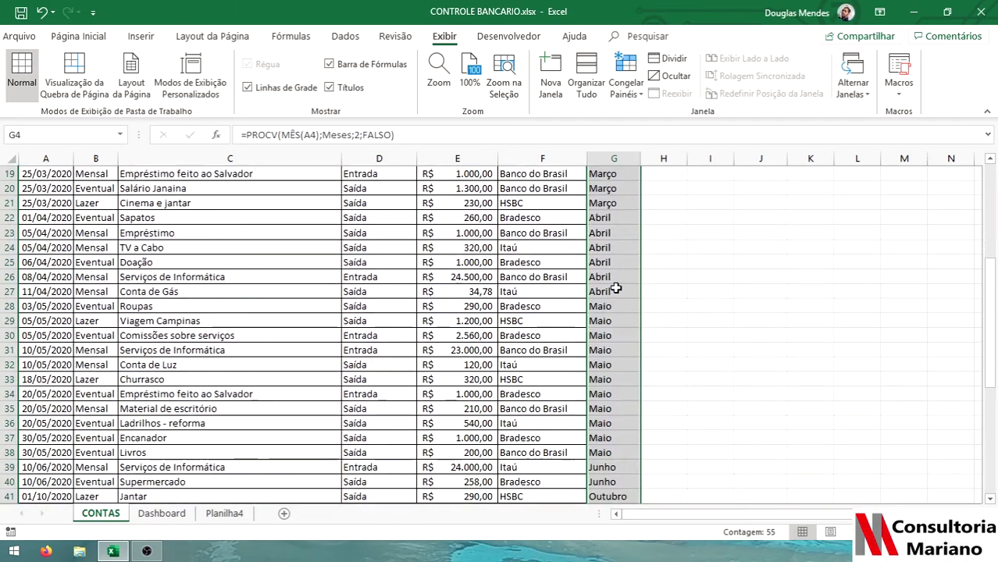
pyautogui.scroll(-8, 615, 290)
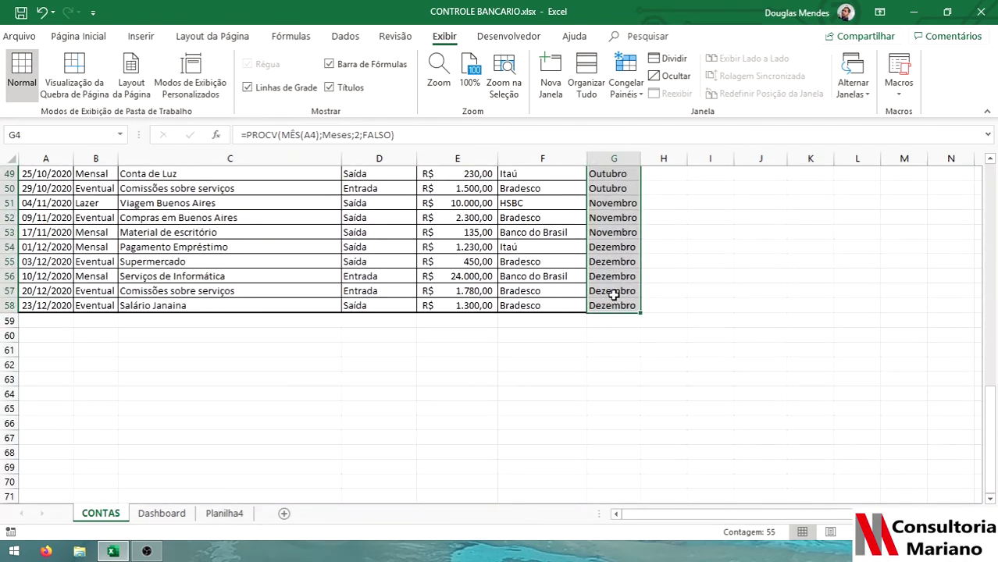
pyautogui.scroll(15, 613, 294)
pyautogui.scroll(1, 599, 189)
# Enter the header Mês in cell G3 of the CONTAS sheet.
pyautogui.click(599, 219)
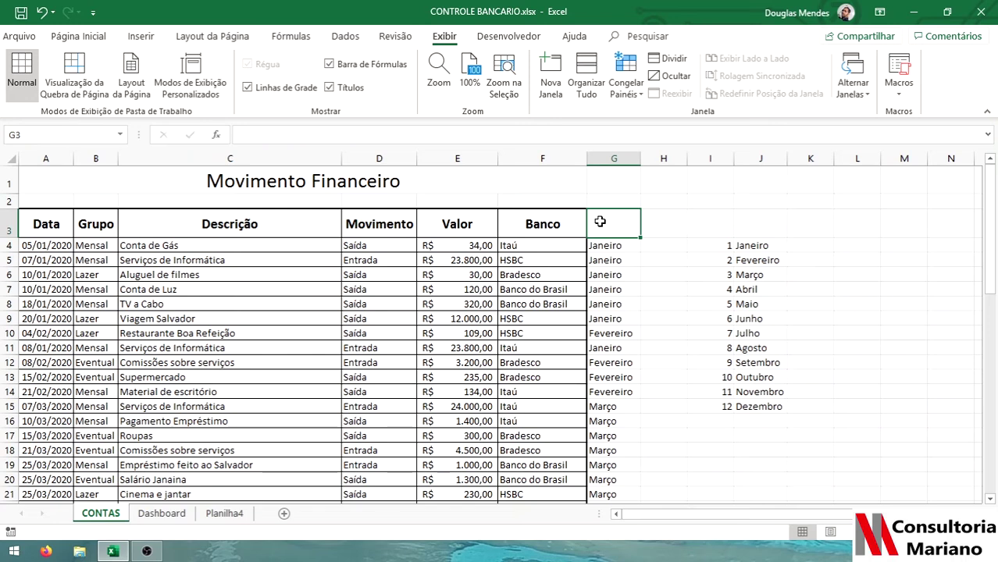
pyautogui.write('M')
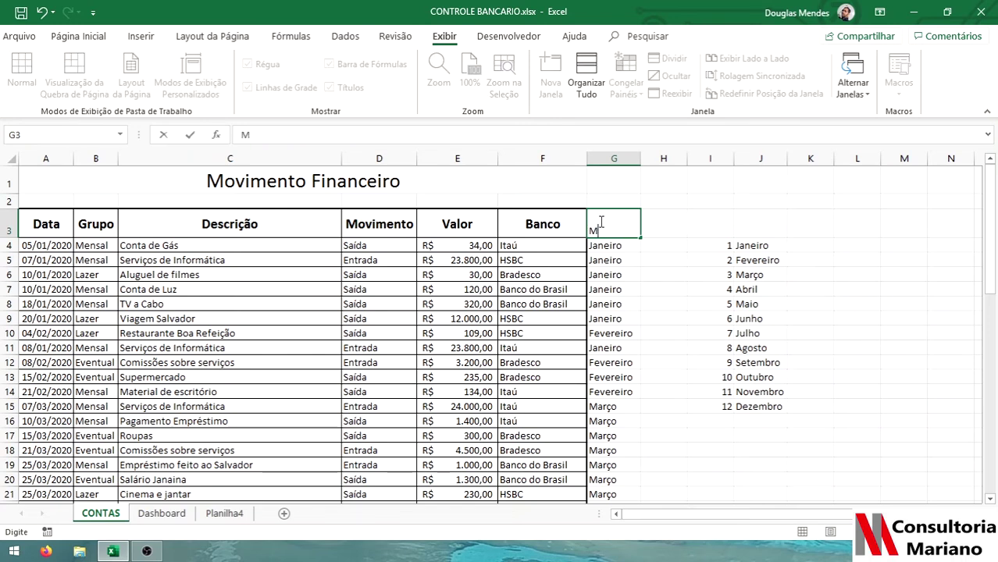
pyautogui.write('es')
pyautogui.press('Return')
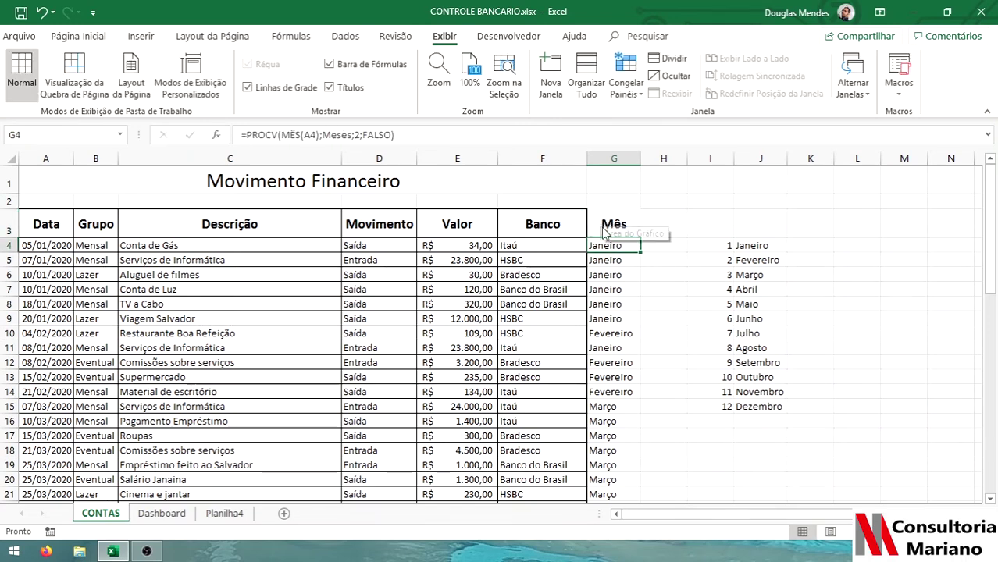
# Sort the transactions table by the Data column from oldest to newest and check the month order.
pyautogui.click(619, 348)
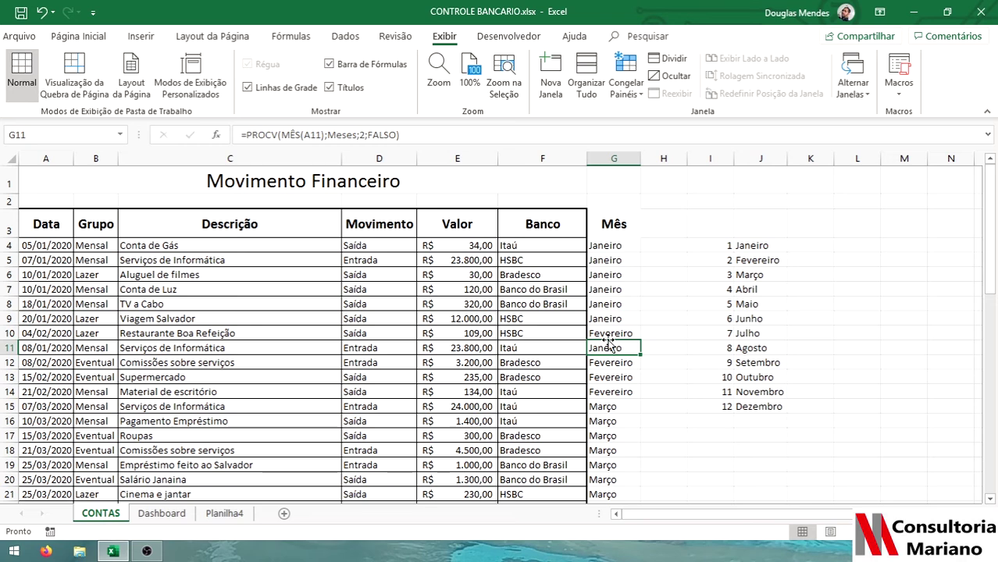
pyautogui.click(38, 219)
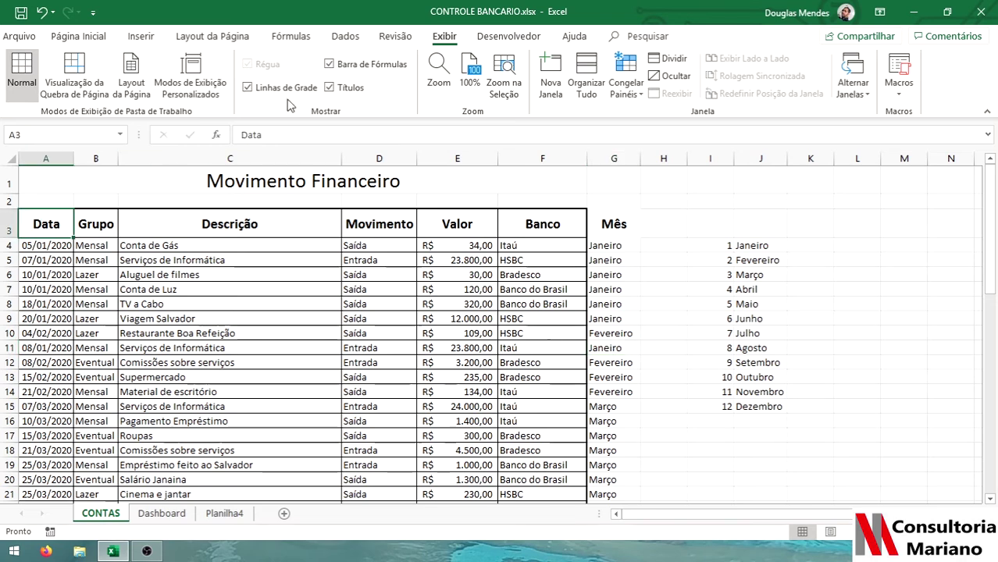
pyautogui.click(346, 39)
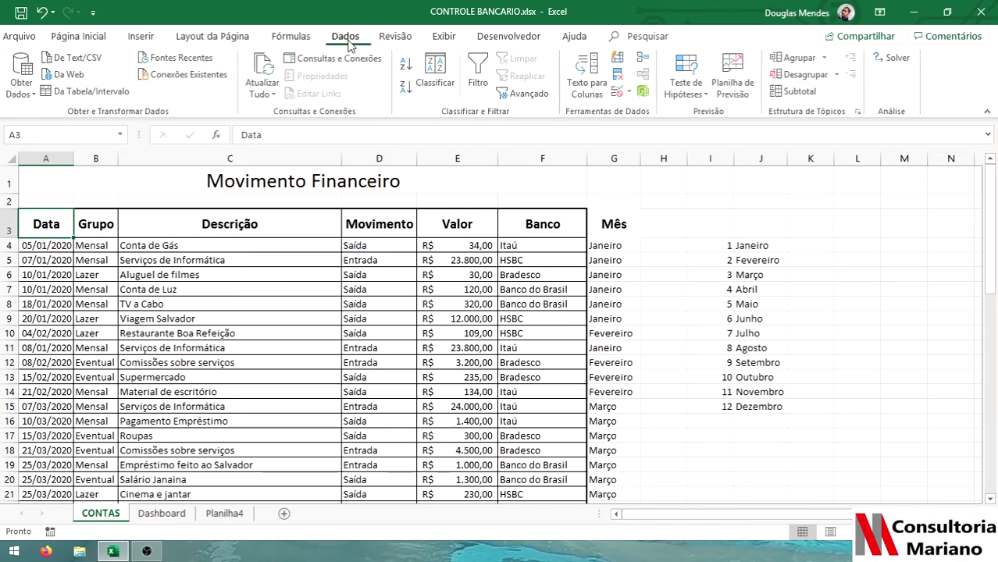
pyautogui.click(407, 66)
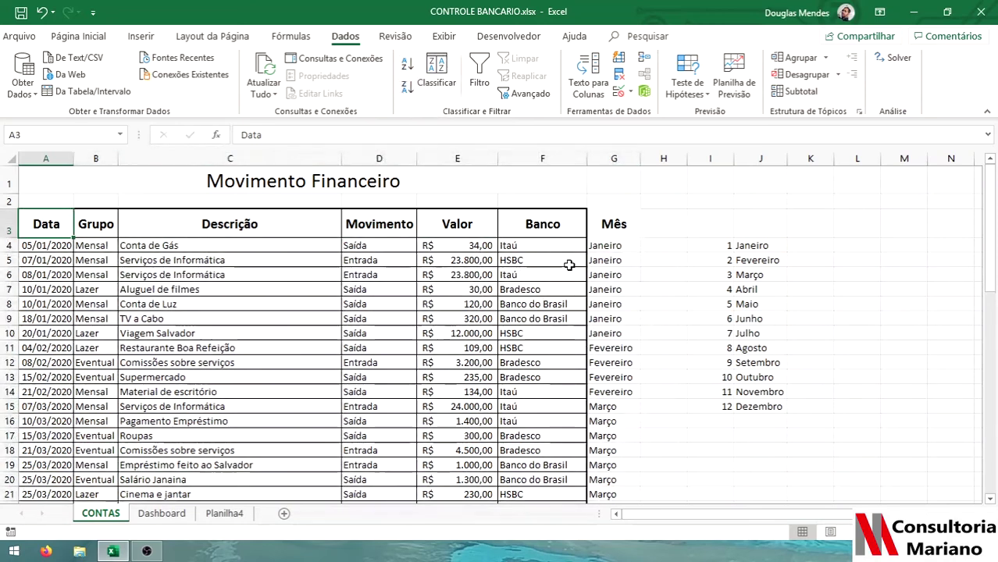
pyautogui.moveTo(615, 247); pyautogui.dragTo(615, 378)
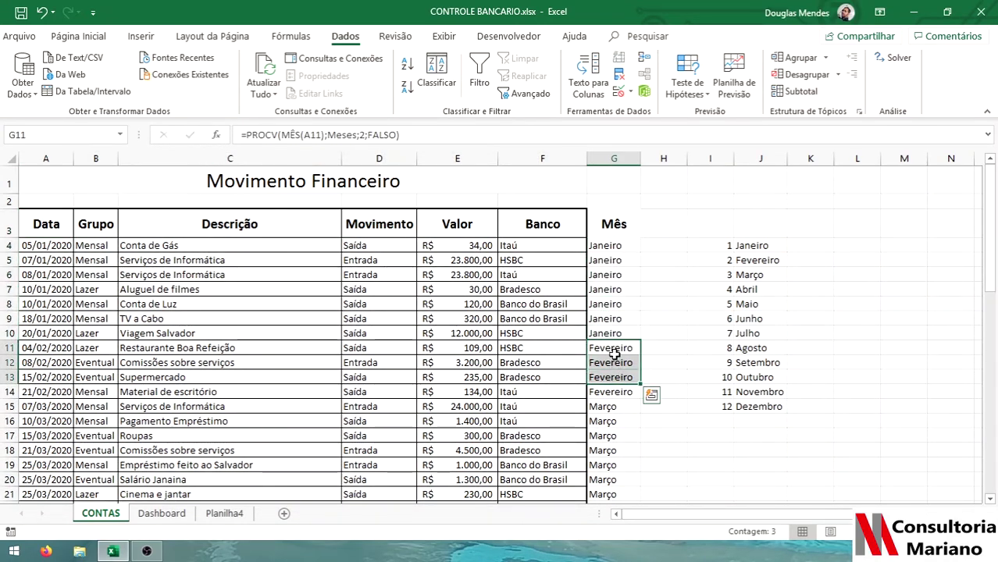
pyautogui.click(616, 361)
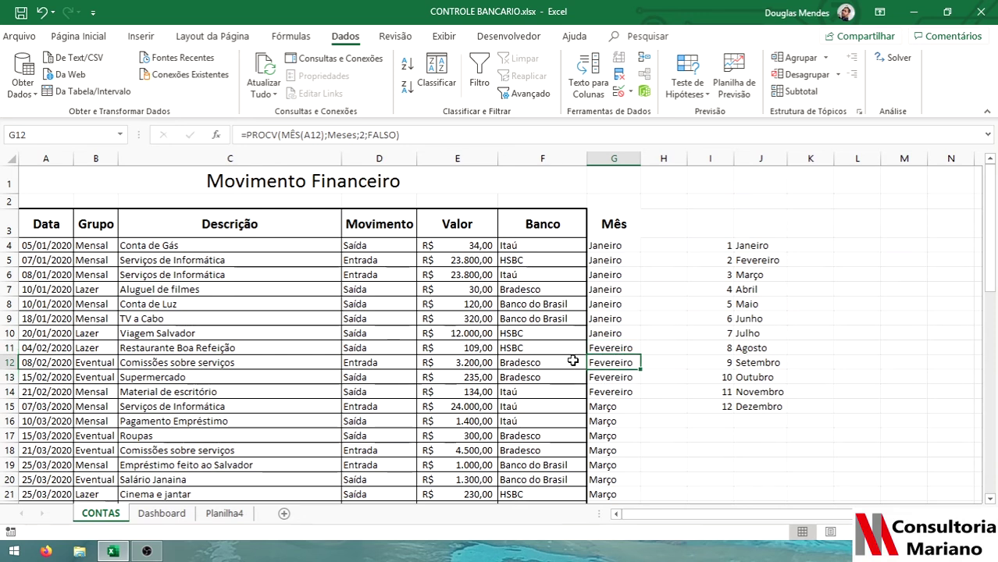
# Name the month cells G4:G58 "meses_tabela".
pyautogui.click(611, 245)
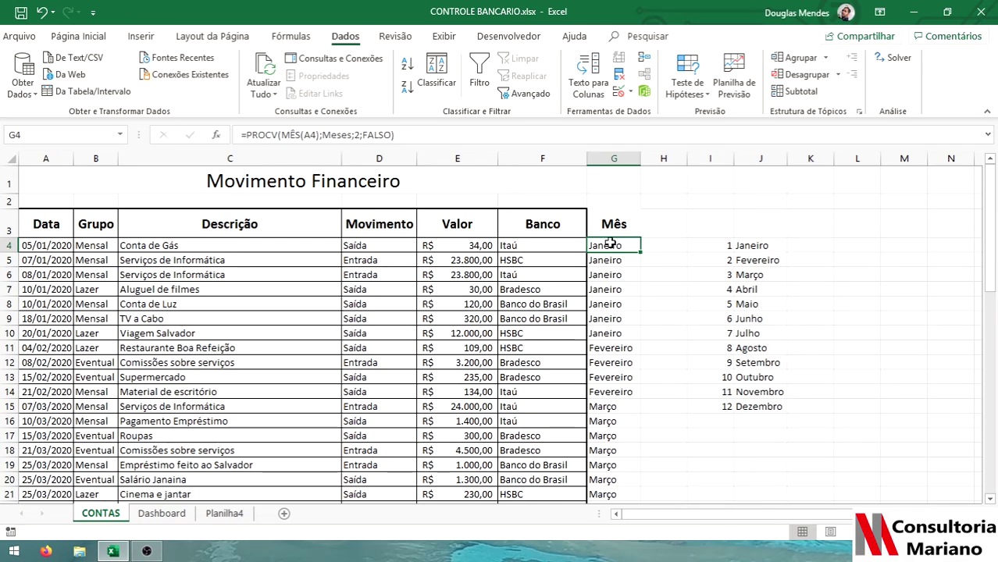
pyautogui.hotkey('ctrl', 'shift', 'Down')
pyautogui.scroll(12, 610, 383)
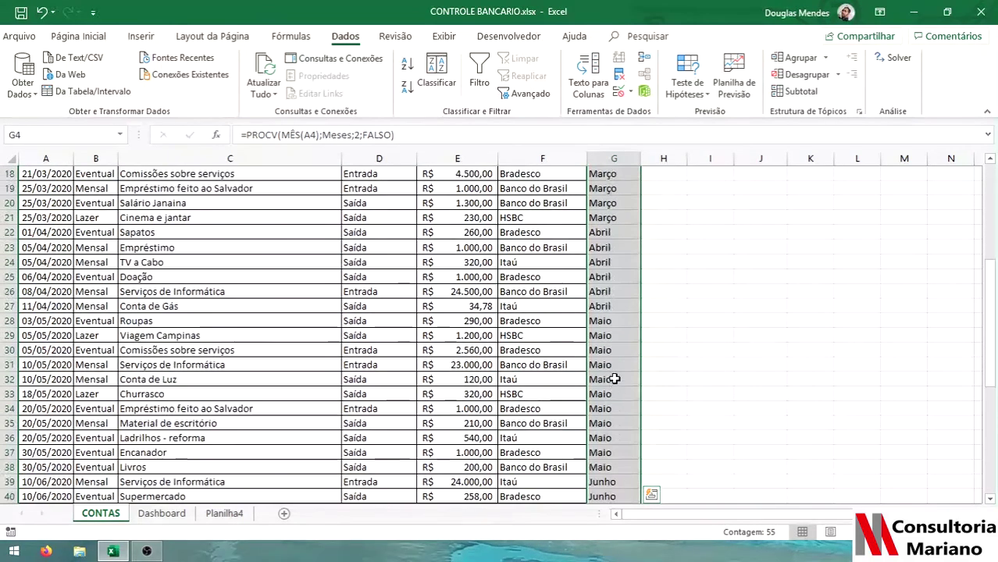
pyautogui.click(48, 137)
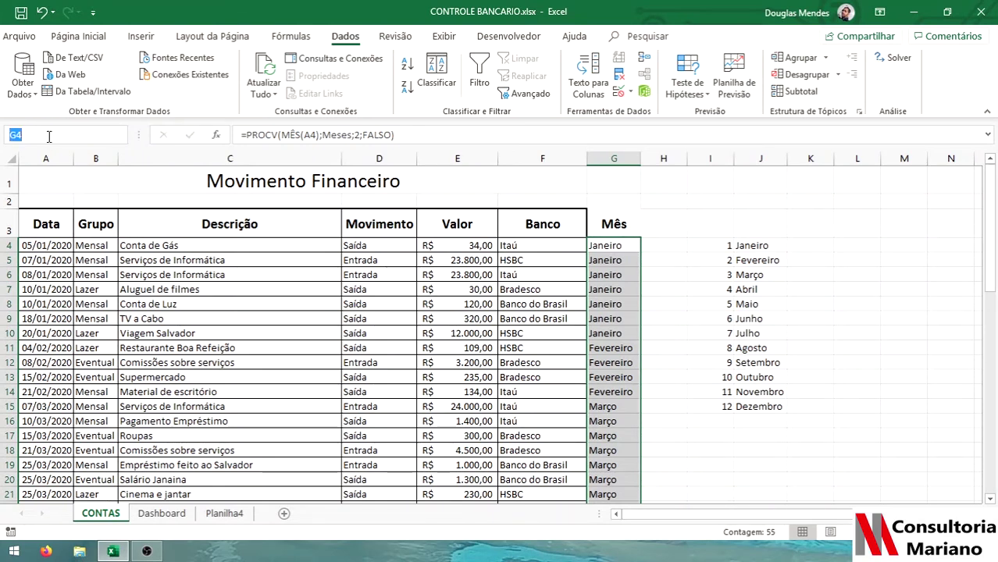
pyautogui.write('me')
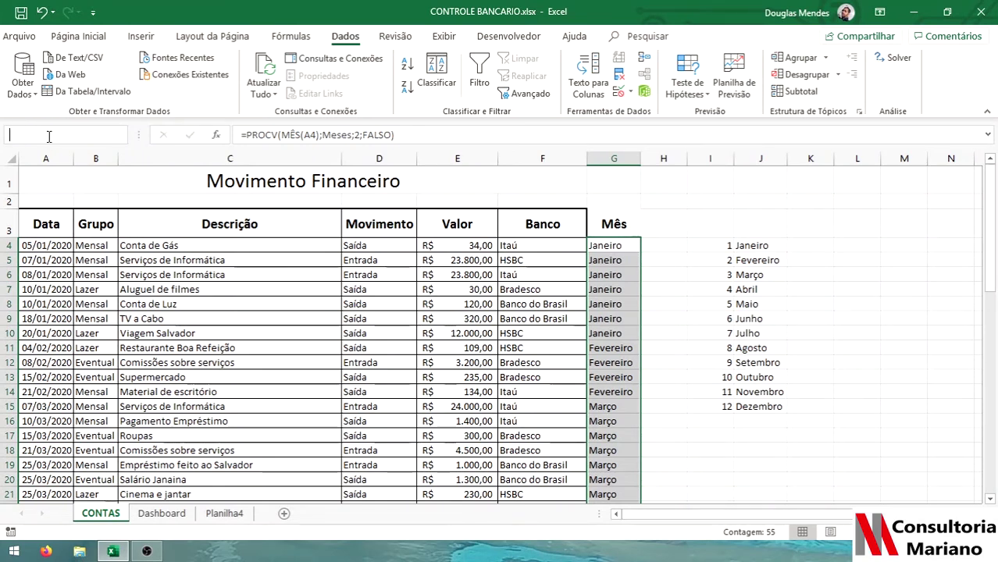
pyautogui.write('ses_tabela')
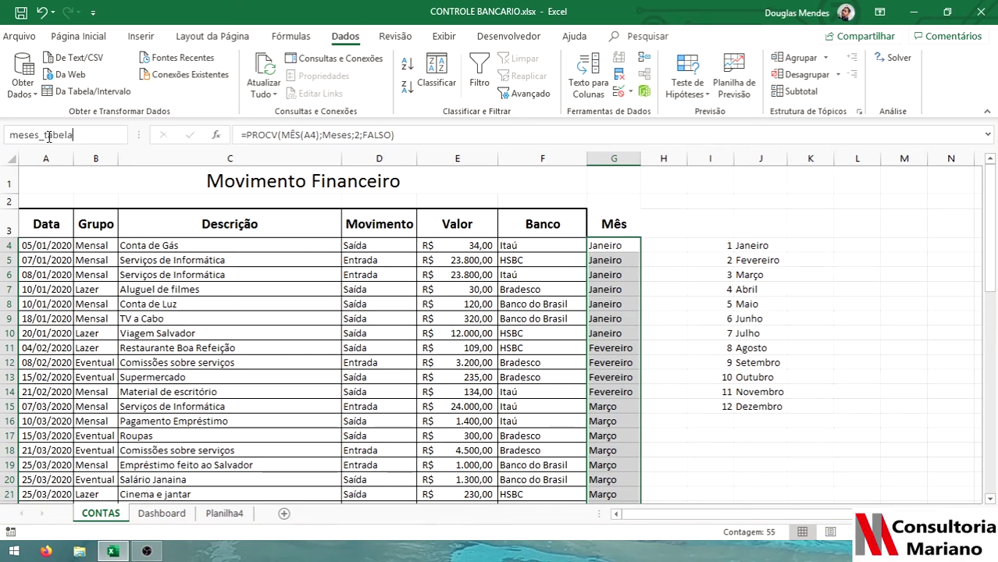
pyautogui.press('Return')
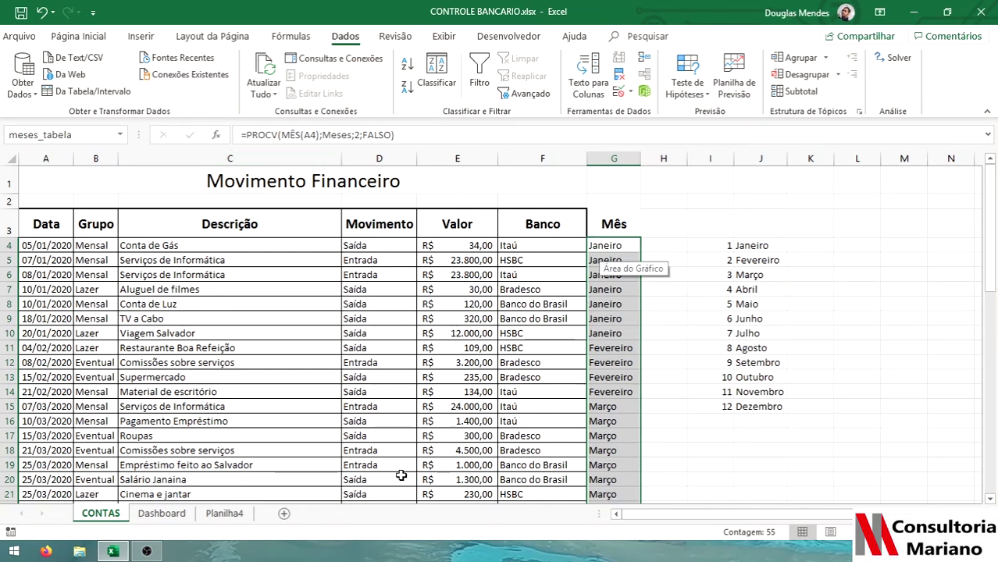
# On the Planilha4 sheet, enter janeiro in A7 and fill the month names down to dezembro in A18.
pyautogui.click(223, 513)
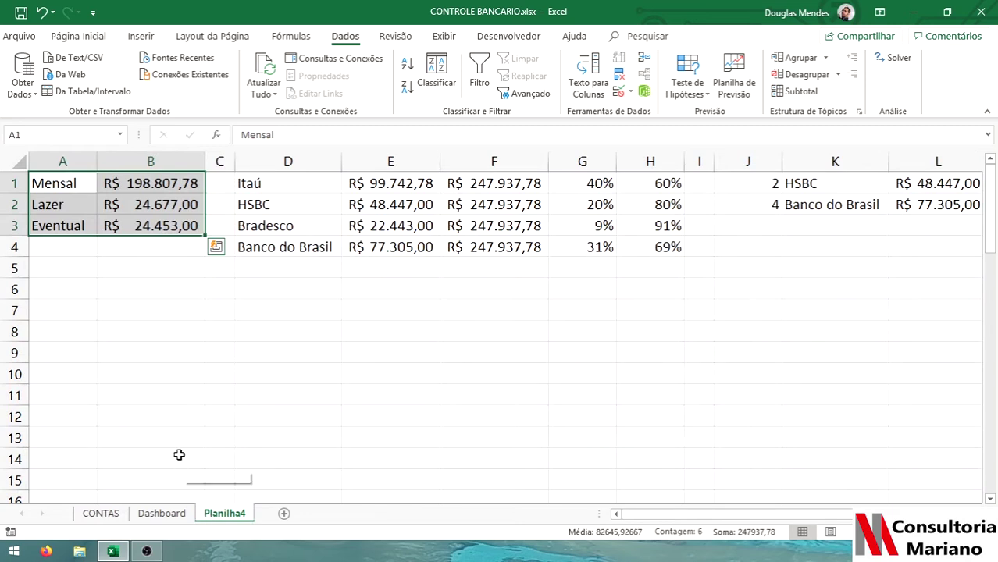
pyautogui.click(66, 313)
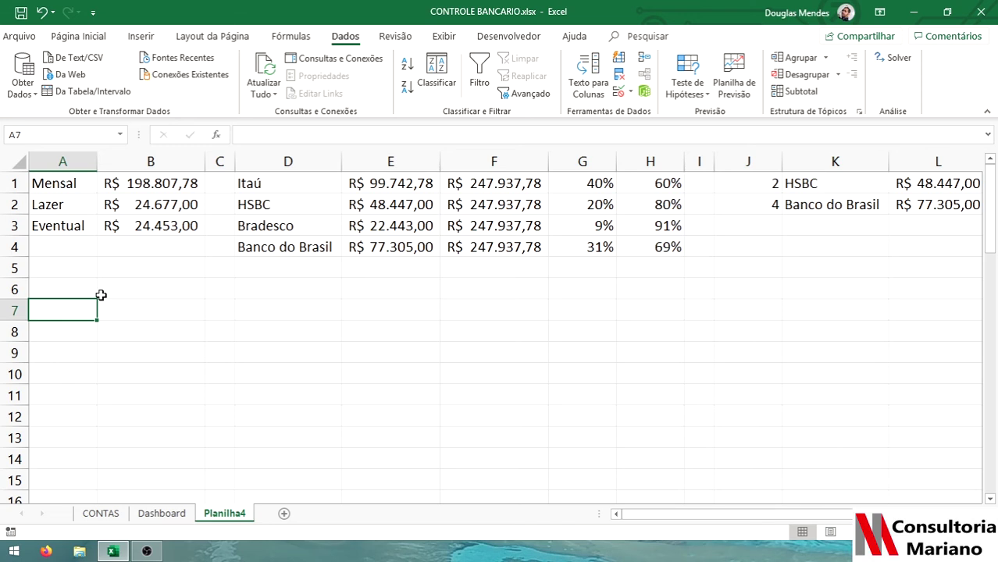
pyautogui.write('janeiro')
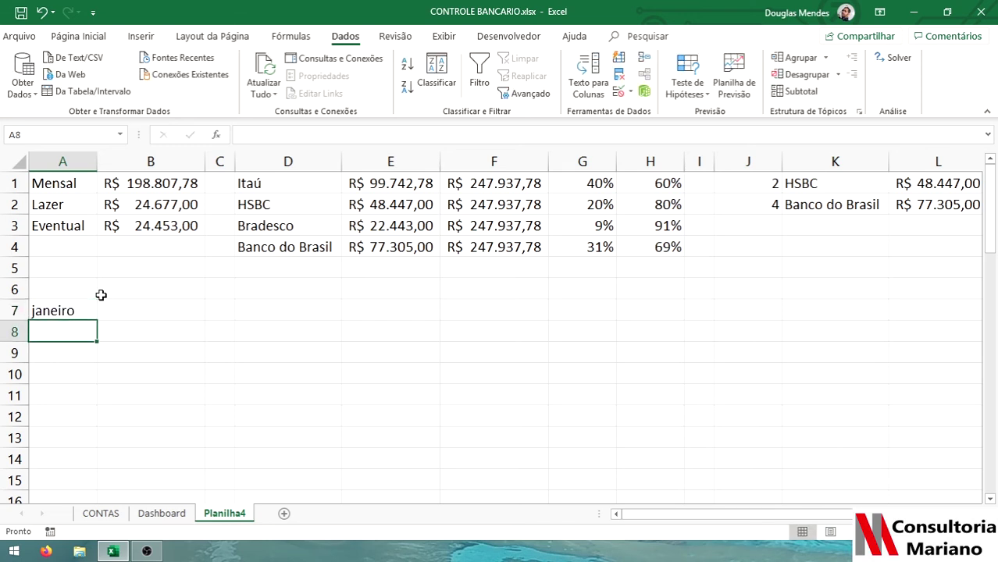
pyautogui.click(86, 312)
pyautogui.moveTo(96, 323); pyautogui.dragTo(68, 417)
pyautogui.scroll(2, 139, 305)
pyautogui.scroll(-2, 139, 305)
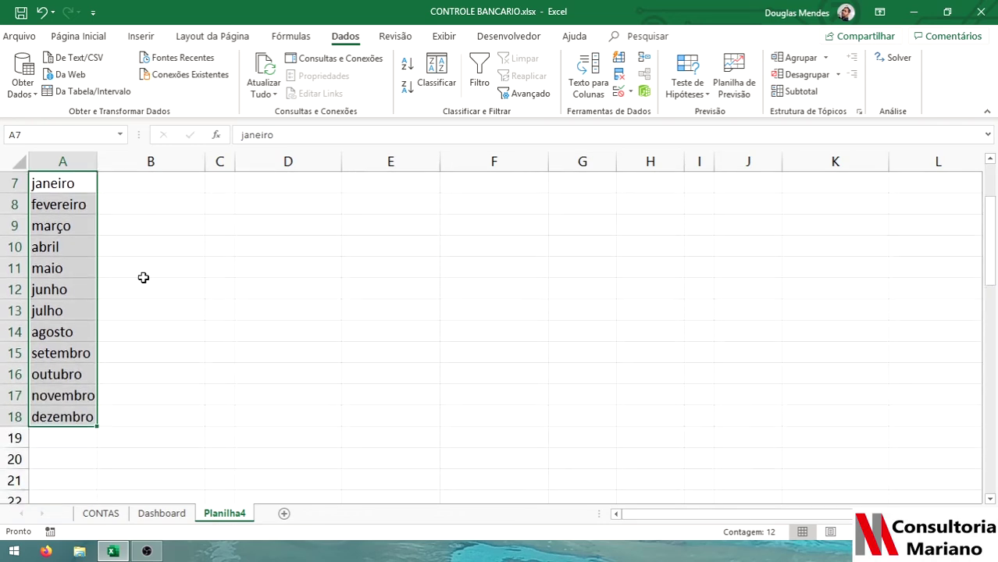
# Enter the formula =SOMASE(meses_tabela;A7;valor) in cell B7 to total the values for janeiro.
pyautogui.click(154, 185)
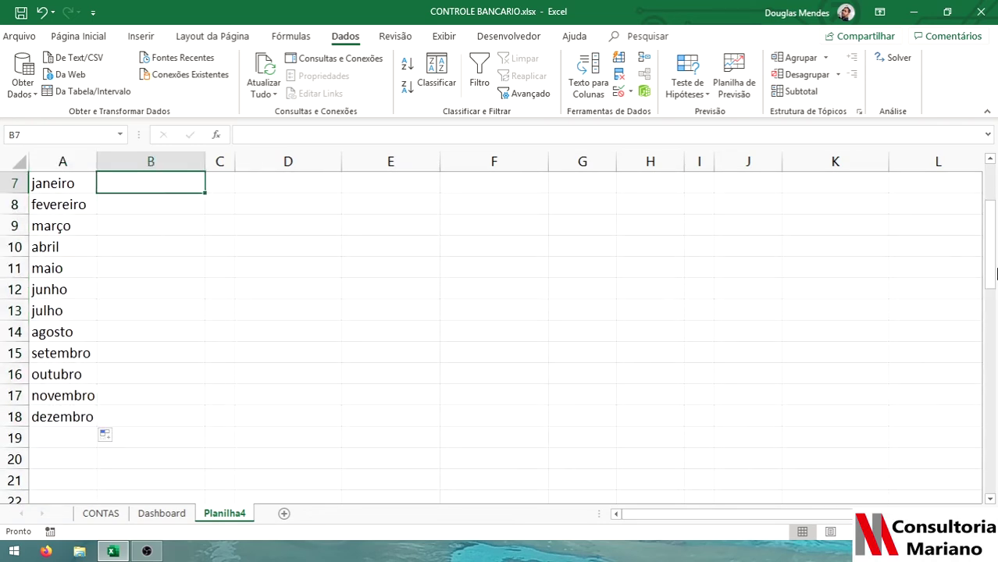
pyautogui.moveTo(992, 266); pyautogui.dragTo(991, 256)
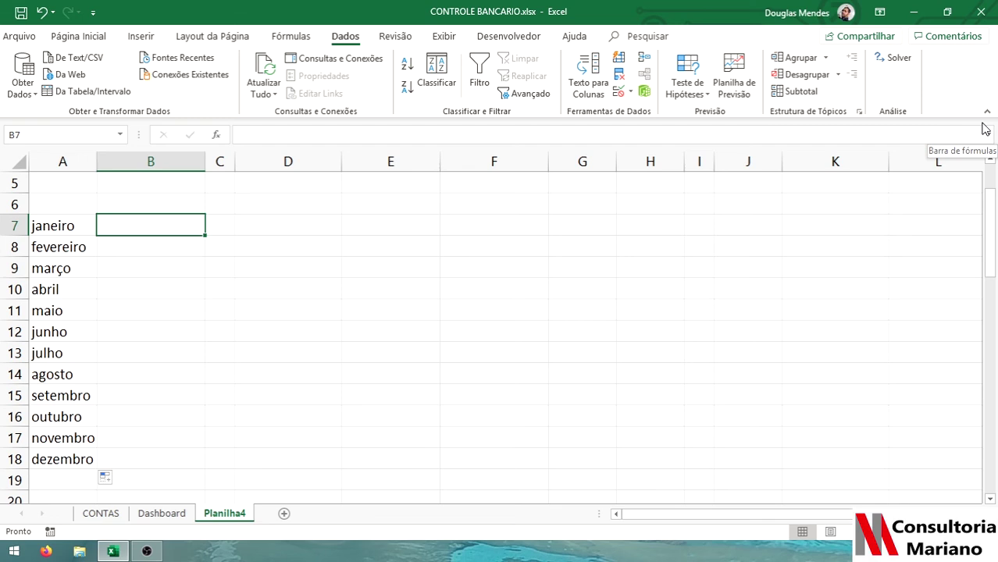
pyautogui.write('=somas')
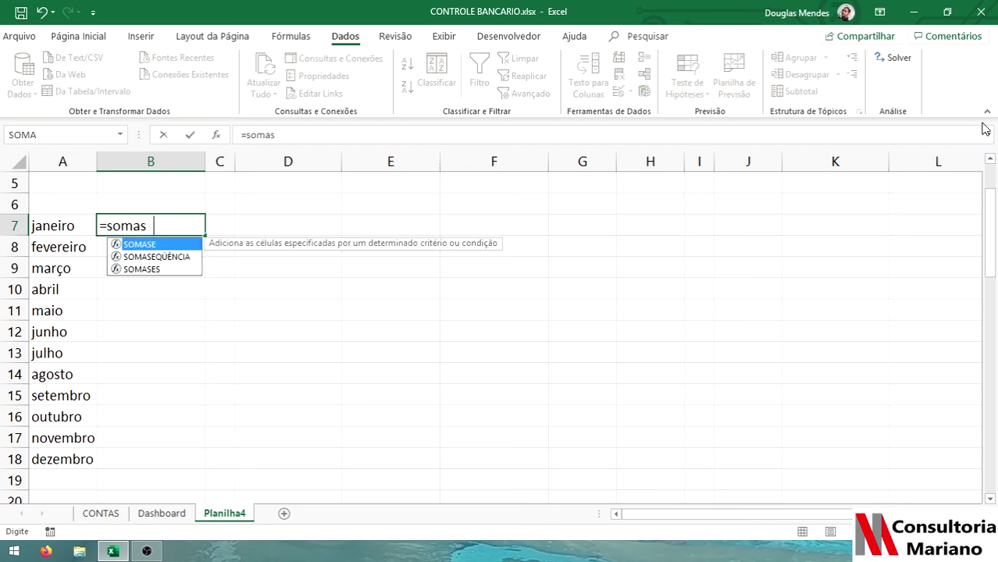
pyautogui.write('e')
pyautogui.press('Tab')
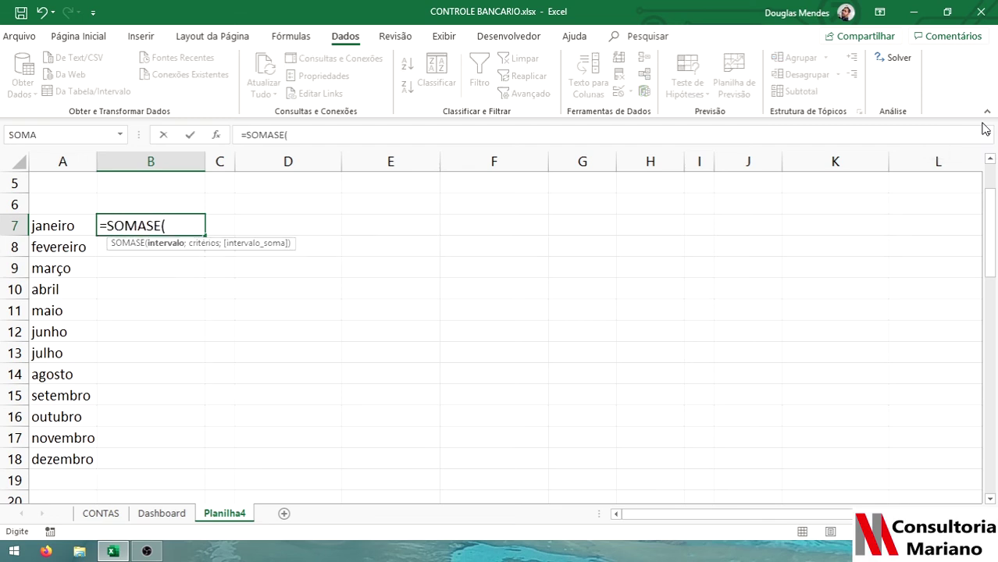
pyautogui.write('mes')
pyautogui.press('Down')
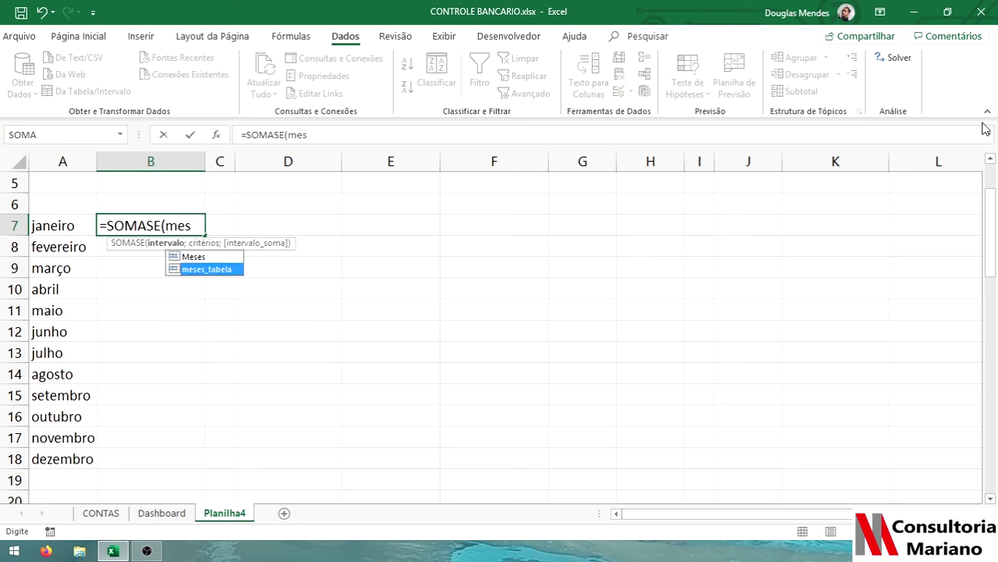
pyautogui.press('Tab')
pyautogui.write(';')
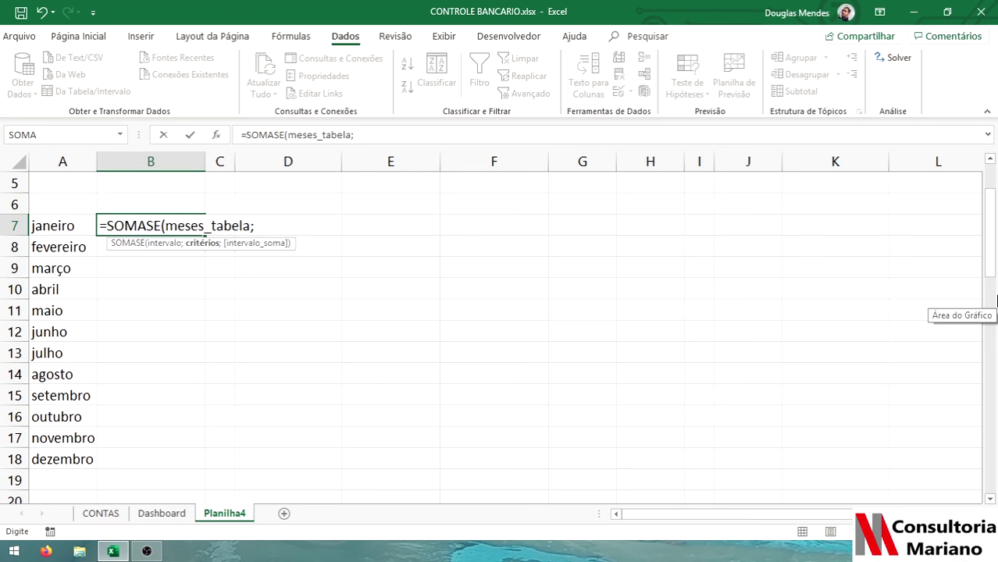
pyautogui.click(64, 225)
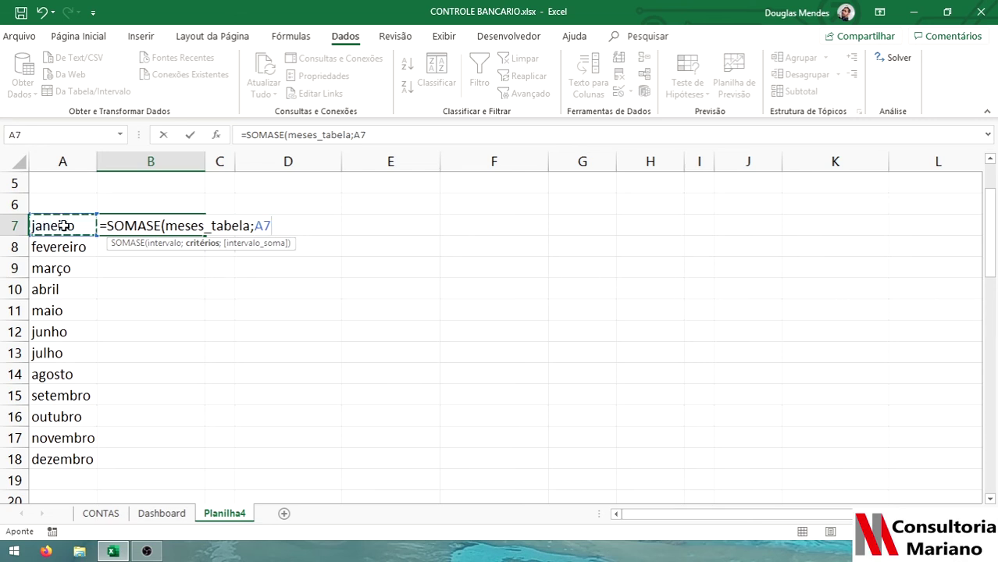
pyautogui.write(';')
pyautogui.write('valor')
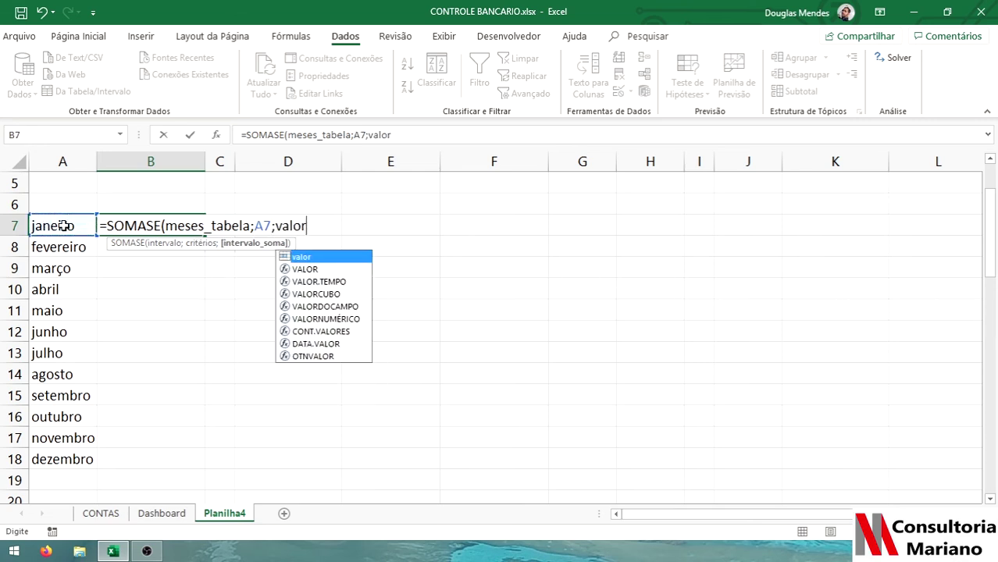
pyautogui.press('Return')
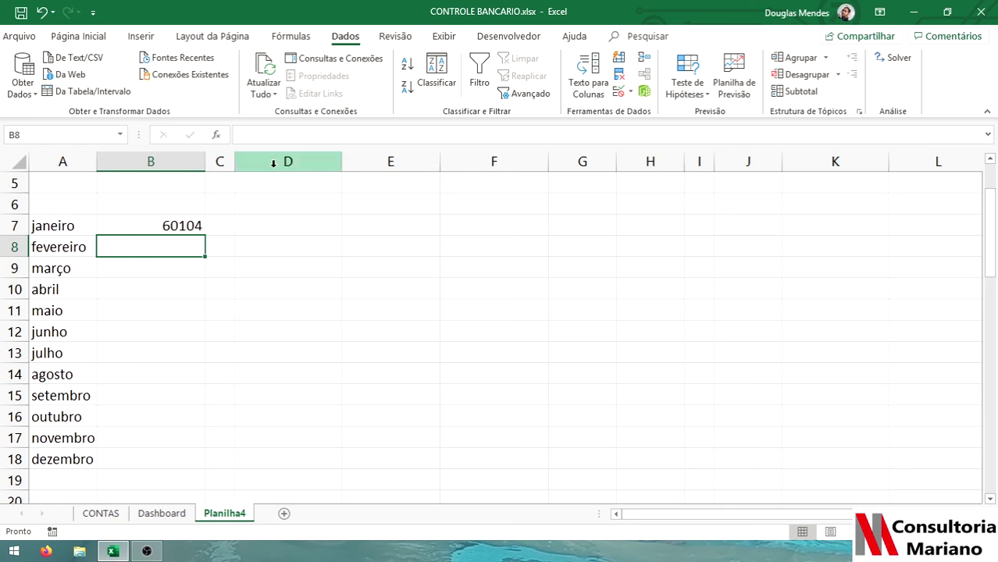
# Fill the B7 SOMASE formula down to B18 for all months and apply the R$ accounting format to the totals.
pyautogui.click(179, 224)
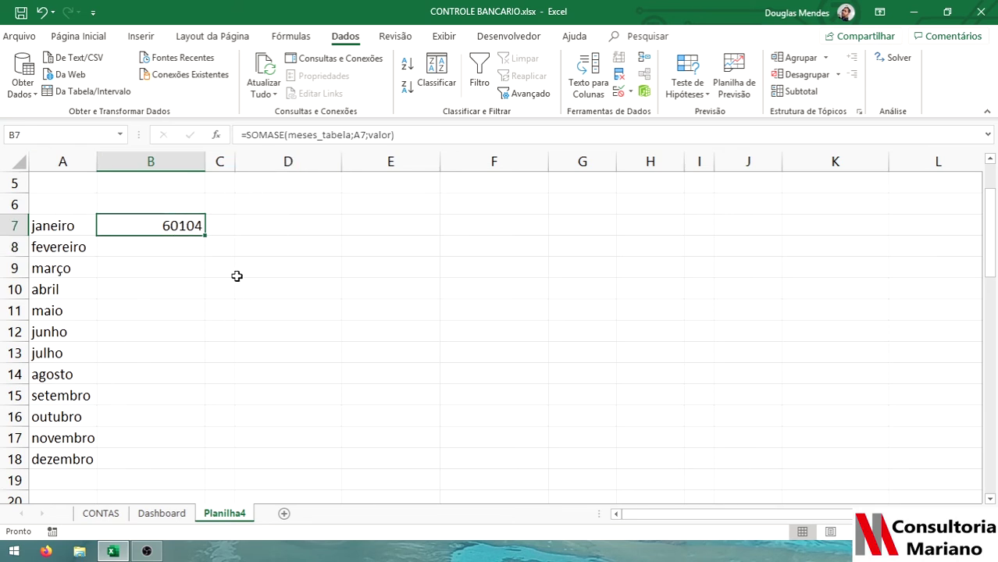
pyautogui.doubleClick(204, 234)
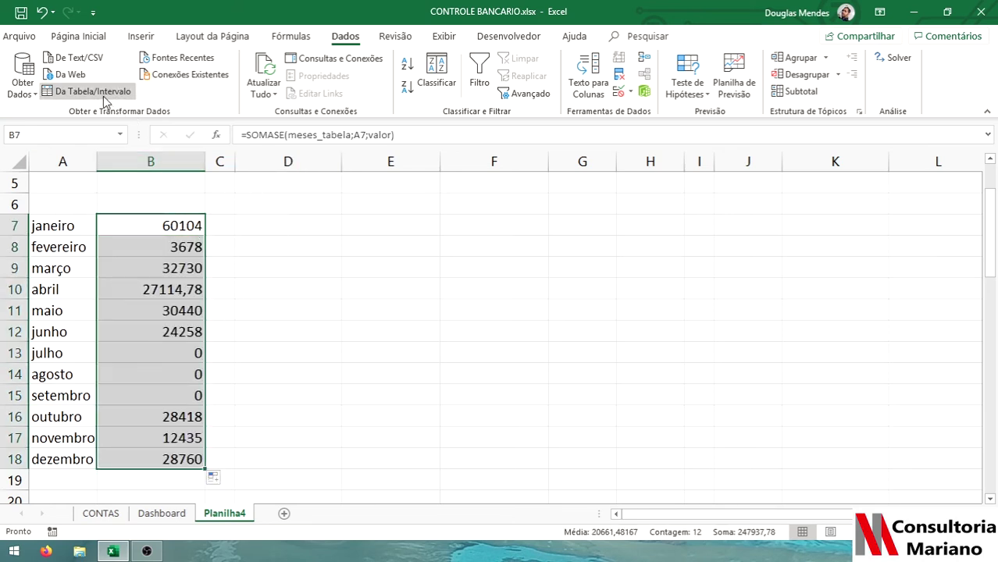
pyautogui.click(78, 37)
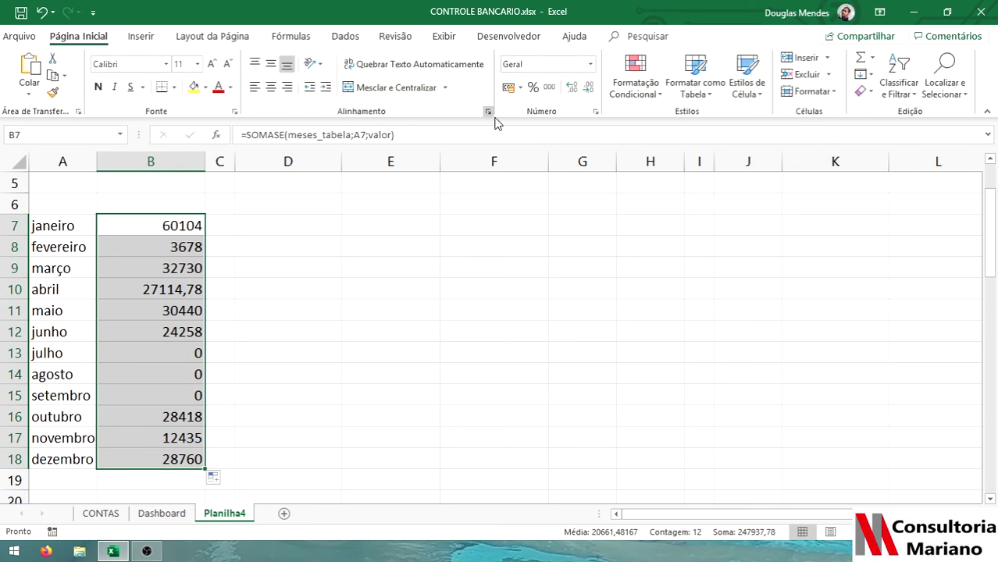
pyautogui.click(508, 88)
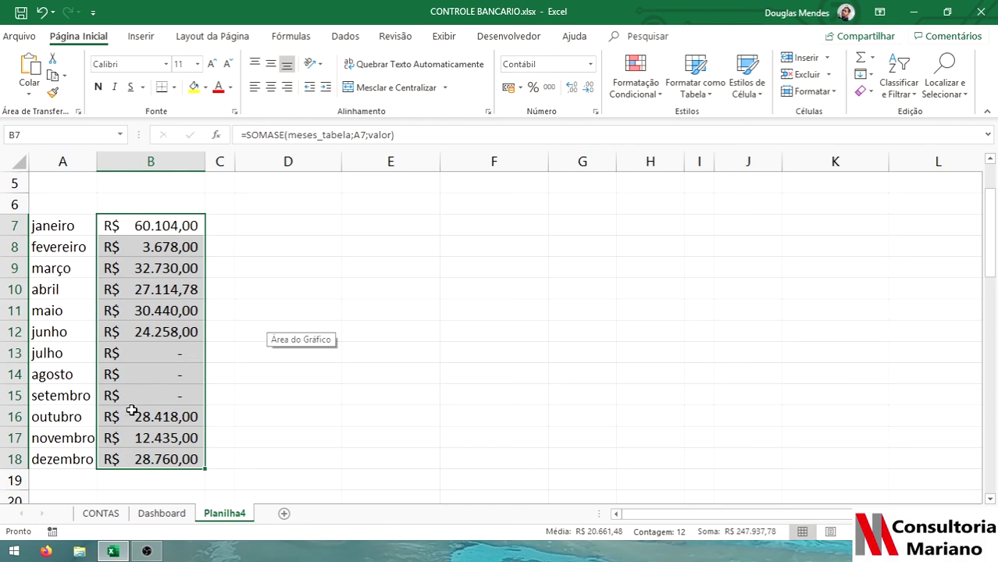
# On the Dashboard sheet, merge and center the block Q5:AB8 beneath the Janeiro to Dezembro headers.
pyautogui.click(158, 517)
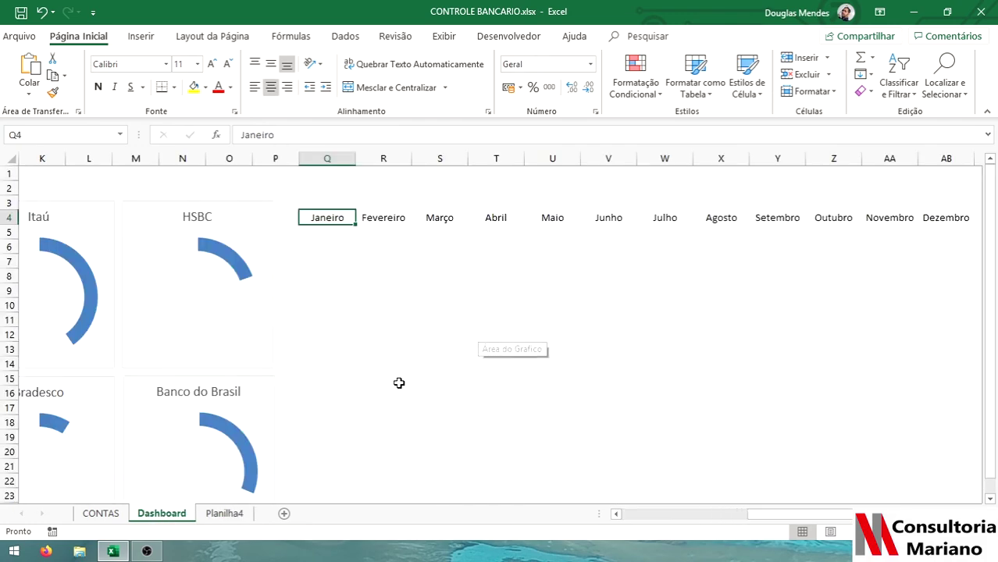
pyautogui.click(101, 514)
pyautogui.scroll(-9, 715, 403)
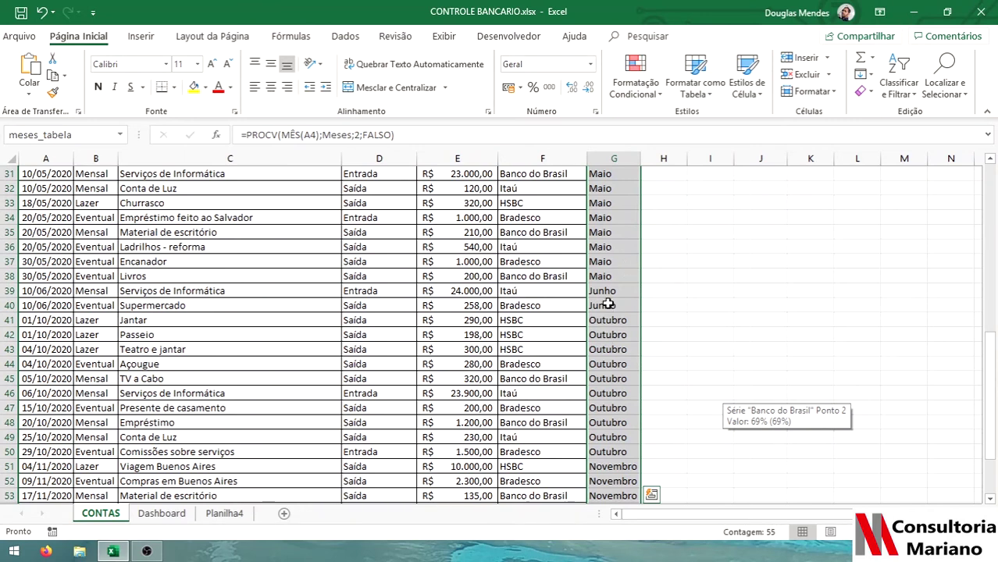
pyautogui.click(222, 514)
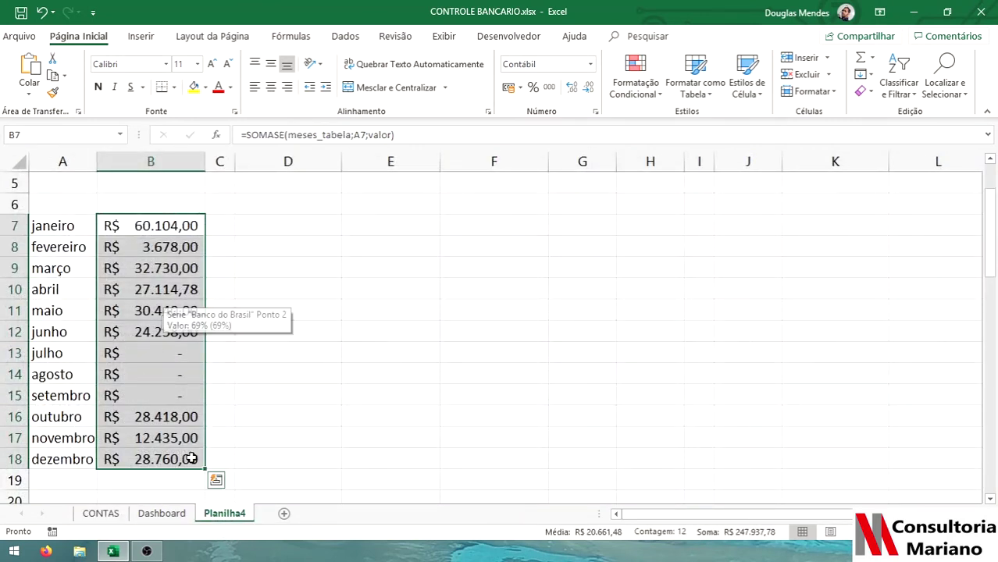
pyautogui.click(160, 515)
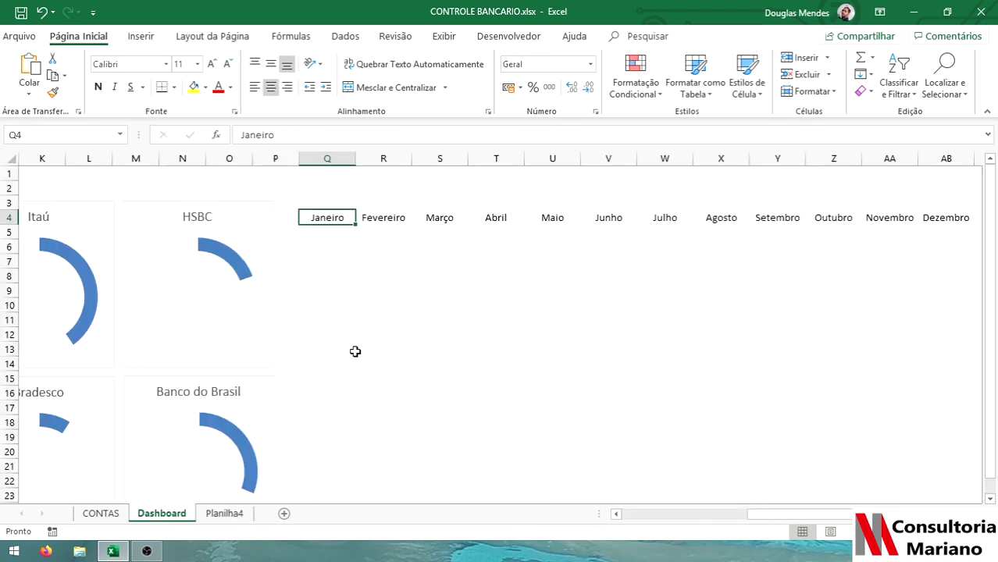
pyautogui.click(329, 234)
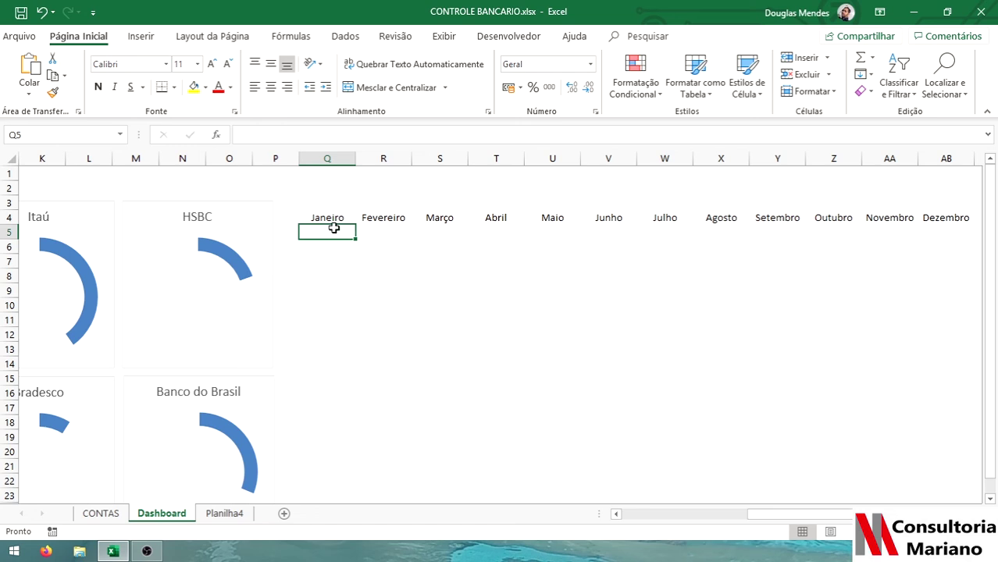
pyautogui.moveTo(331, 231); pyautogui.dragTo(950, 234)
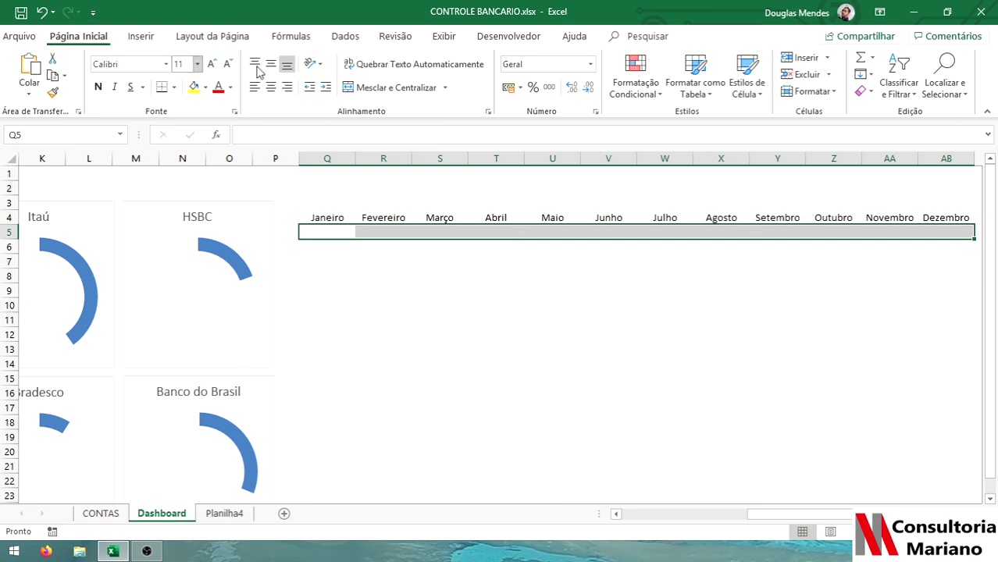
pyautogui.click(397, 91)
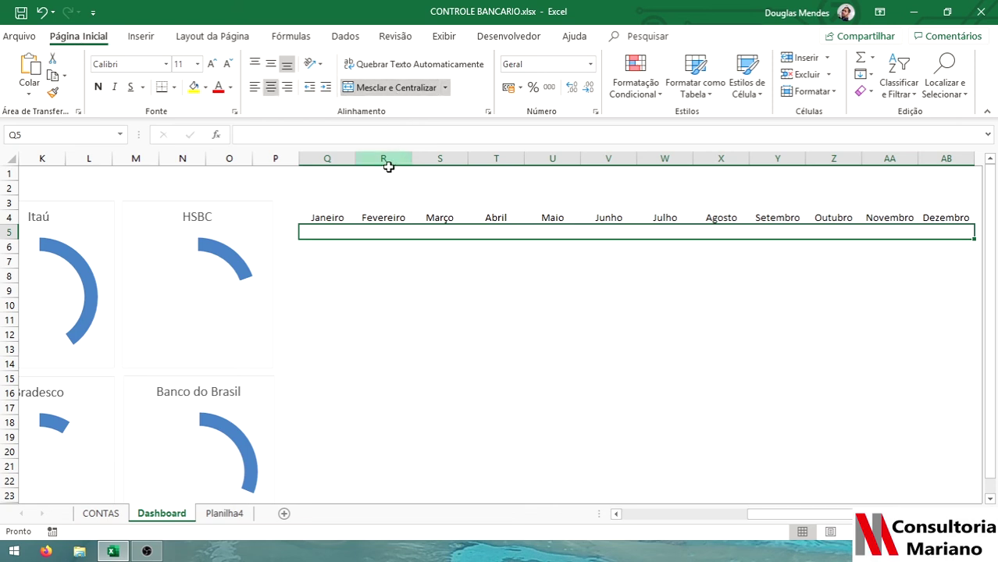
pyautogui.moveTo(313, 232); pyautogui.dragTo(723, 281)
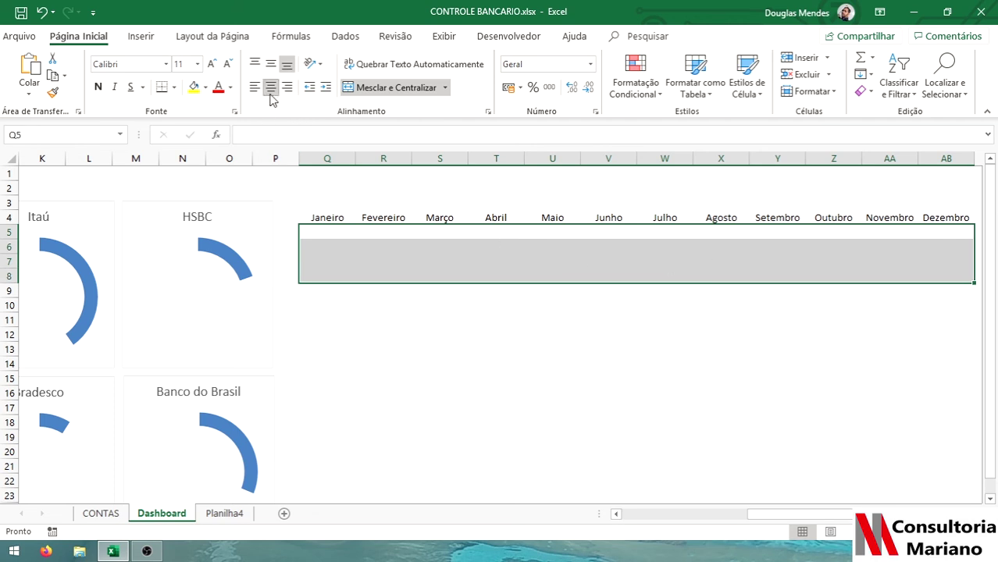
pyautogui.click(361, 90)
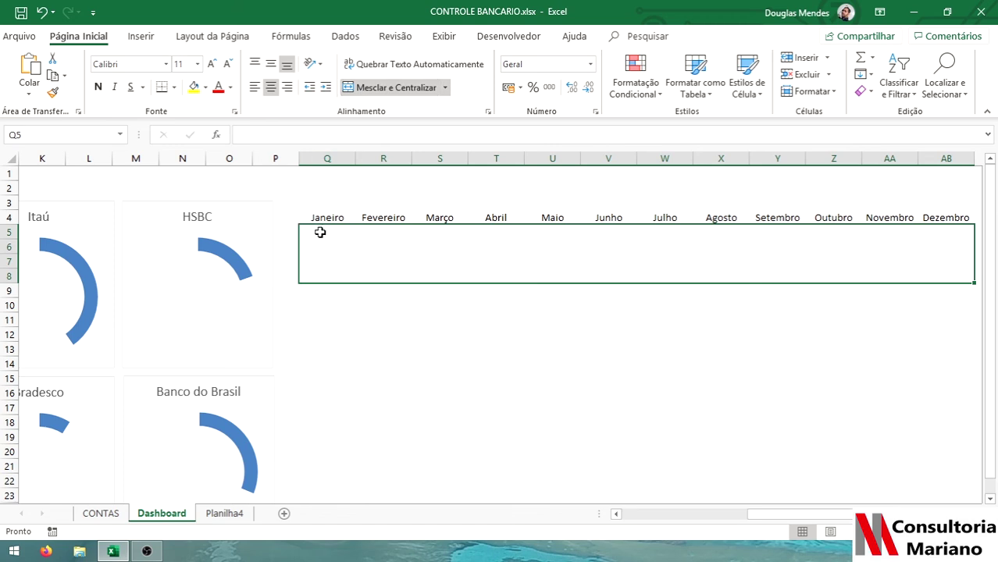
pyautogui.click(327, 159)
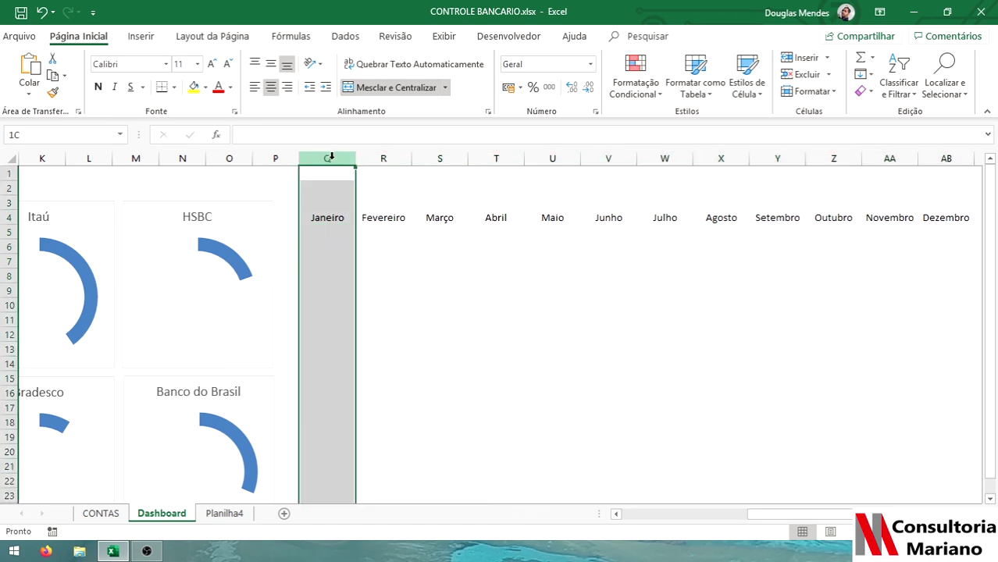
pyautogui.click(9, 231)
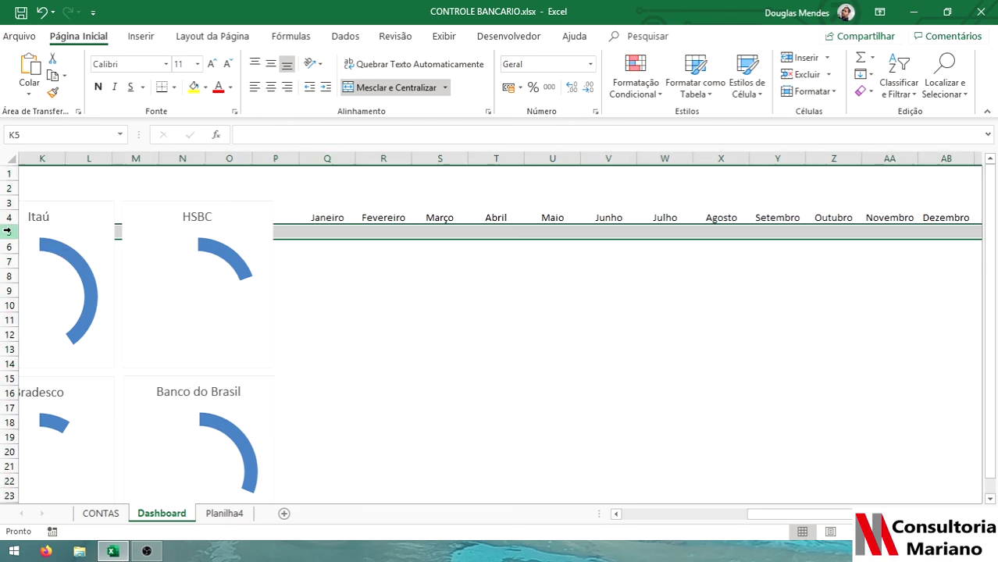
pyautogui.click(323, 238)
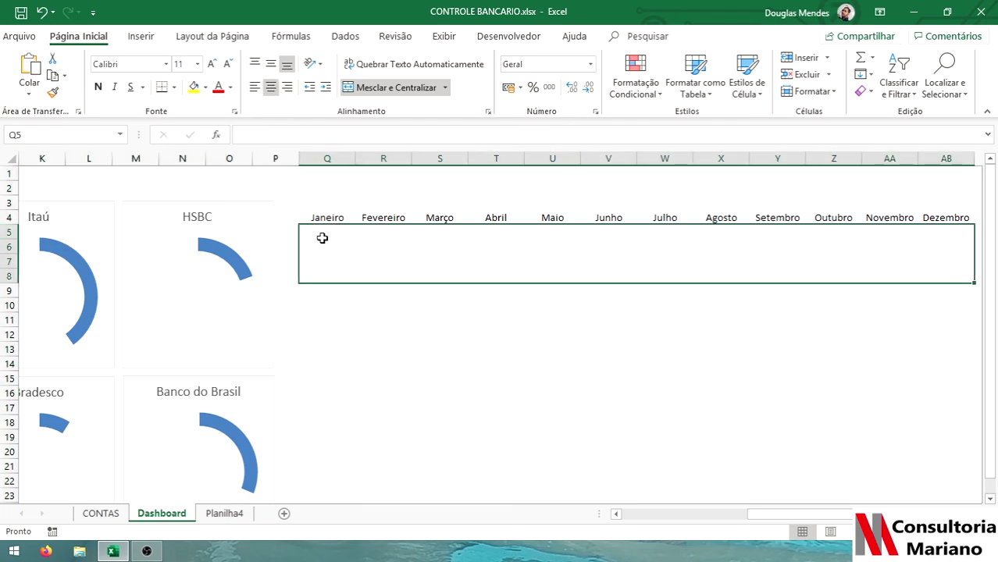
# Begin a line sparkline on the Dashboard sheet using the monthly totals Planilha4!B7:B18 as its data range.
pyautogui.click(444, 333)
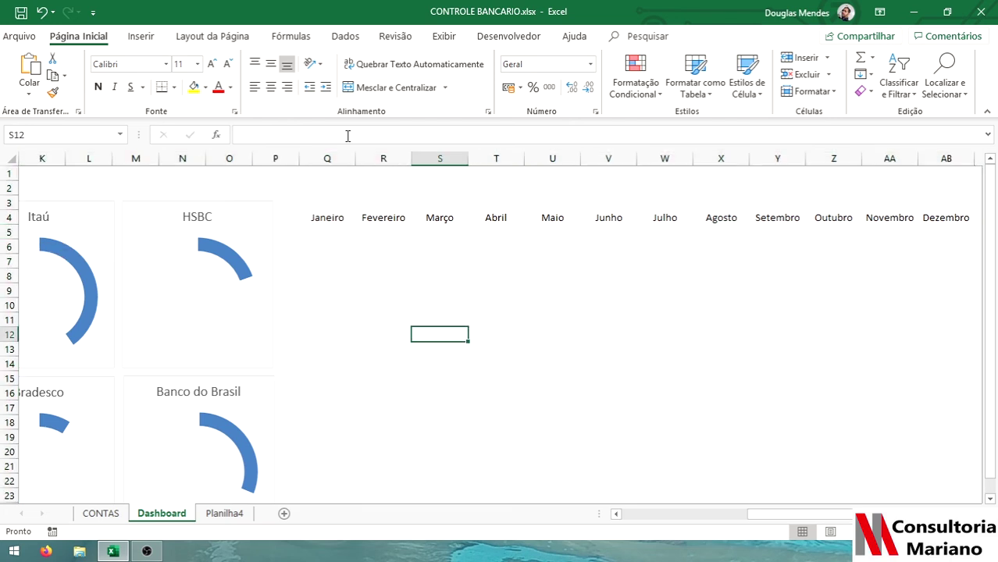
pyautogui.click(141, 37)
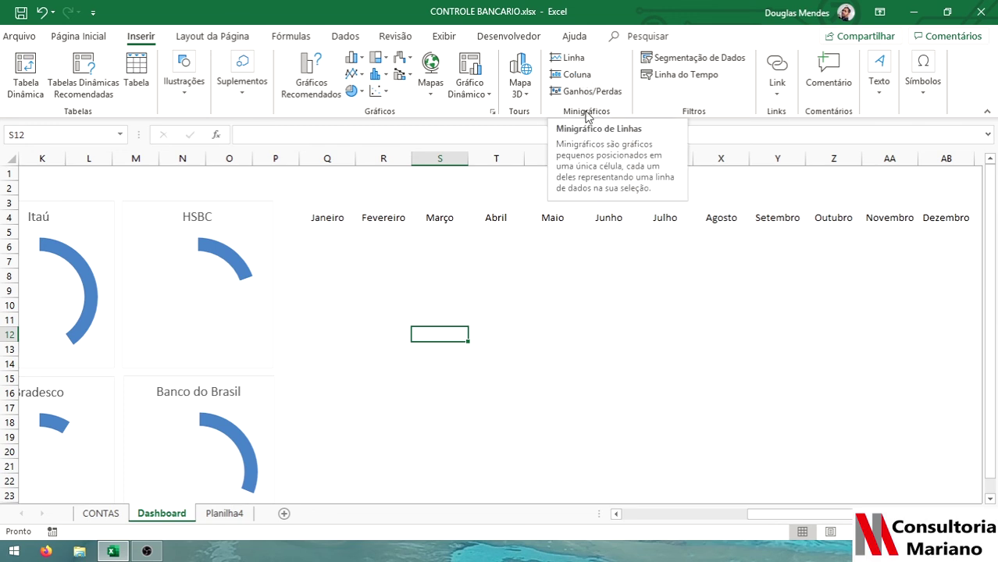
pyautogui.click(567, 59)
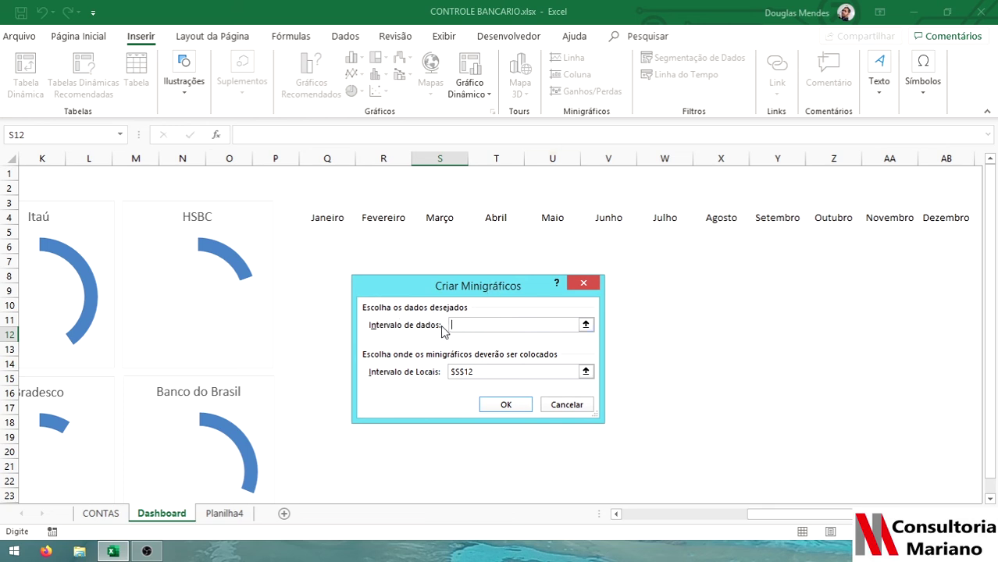
pyautogui.click(235, 514)
pyautogui.click(166, 227)
pyautogui.moveTo(166, 226); pyautogui.dragTo(167, 454)
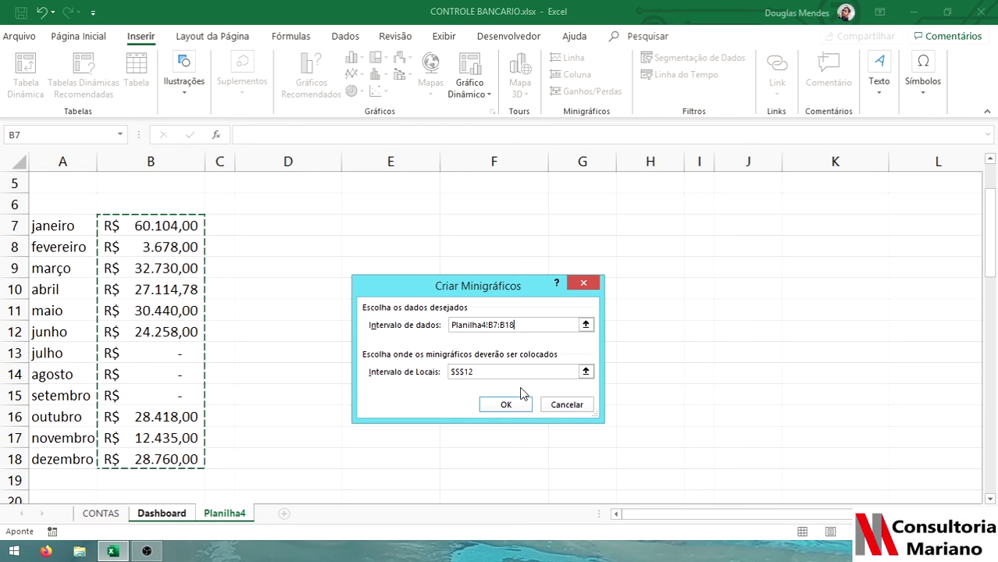
# Set the sparkline's location to the merged cell $Q$5 under the month headers and create it.
pyautogui.click(490, 374)
pyautogui.moveTo(474, 370); pyautogui.dragTo(442, 370)
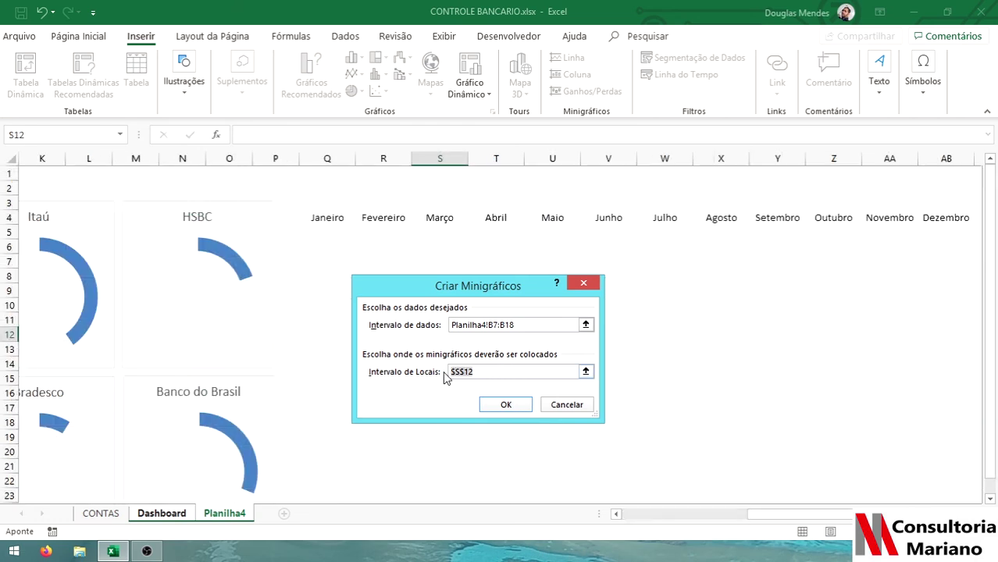
pyautogui.click(340, 240)
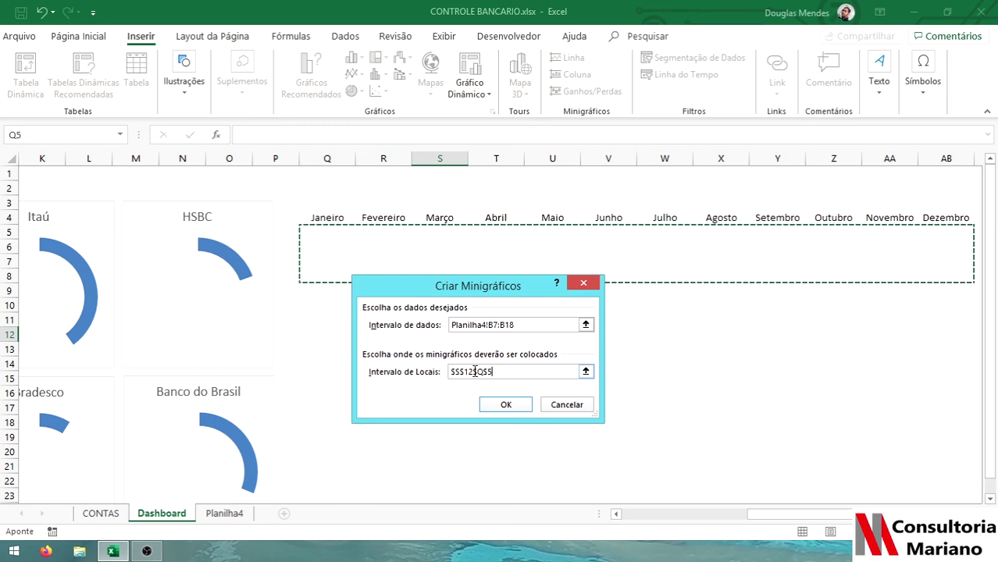
pyautogui.moveTo(472, 372); pyautogui.dragTo(450, 373)
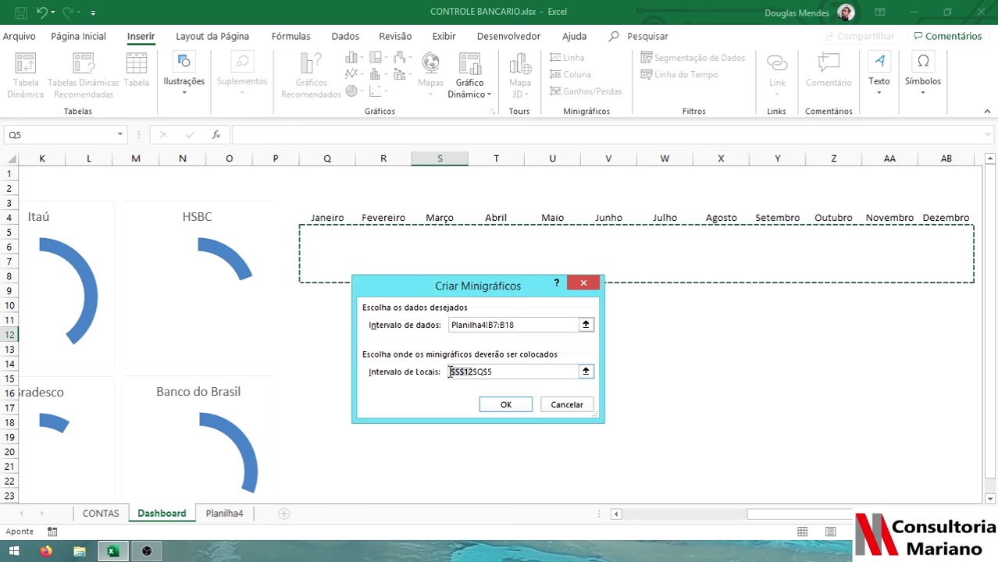
pyautogui.press('BackSpace')
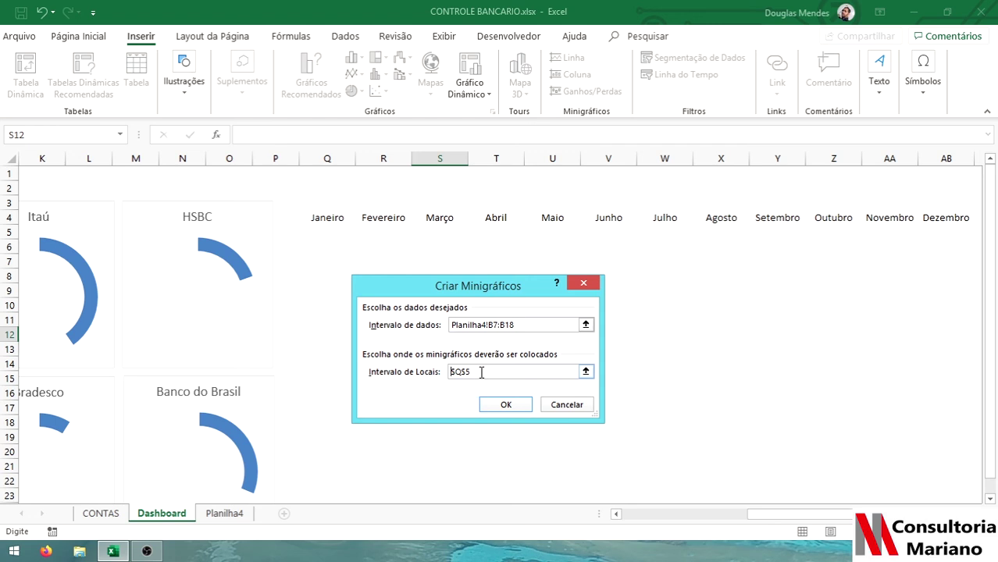
pyautogui.click(507, 402)
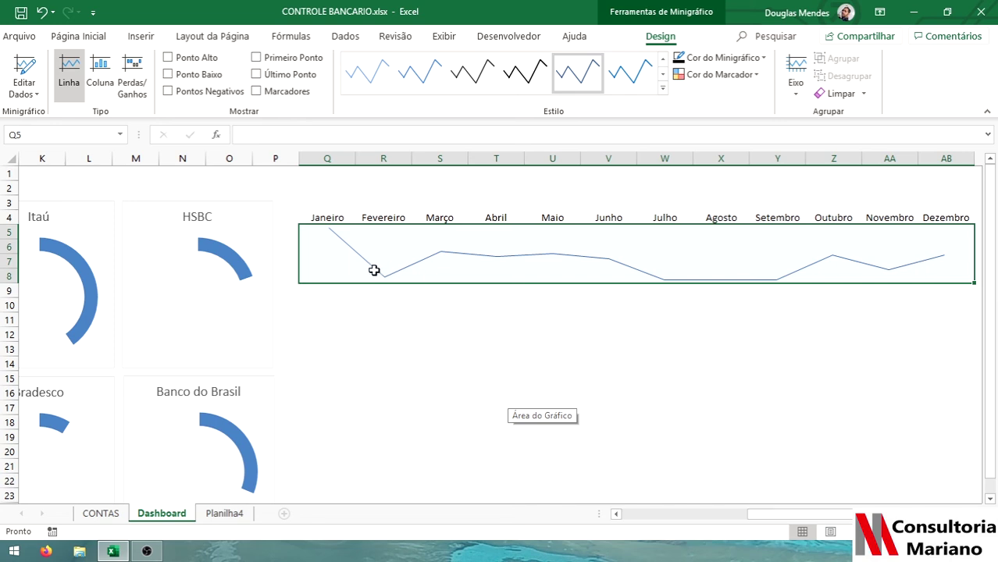
pyautogui.click(381, 306)
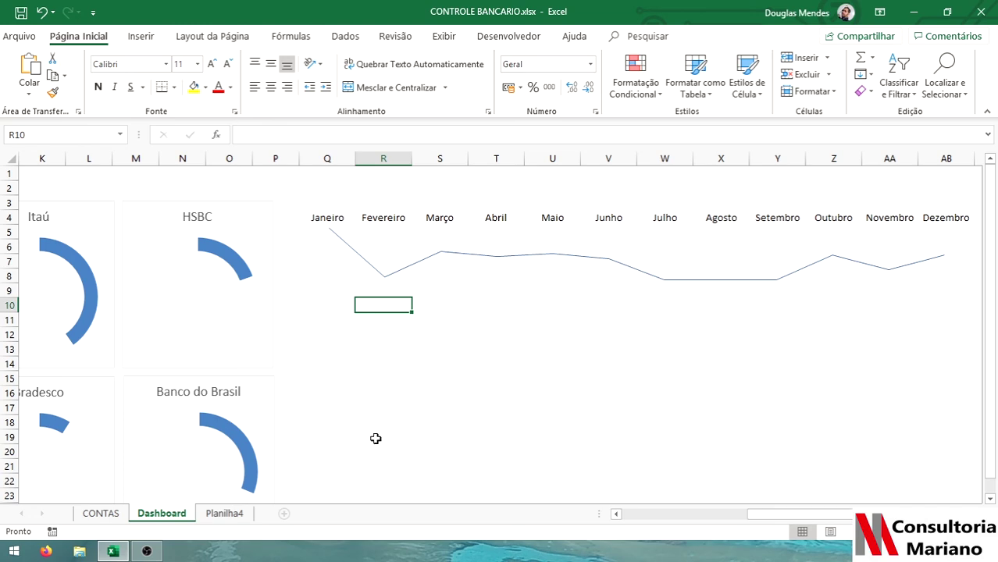
# Hide the Dashboard's row and column headings and the formula bar, and collapse the ribbon for a clean, zoomed-out view.
pyautogui.scroll(-2, 528, 463)
pyautogui.scroll(1, 527, 463)
pyautogui.scroll(-1, 527, 463)
pyautogui.click(519, 338)
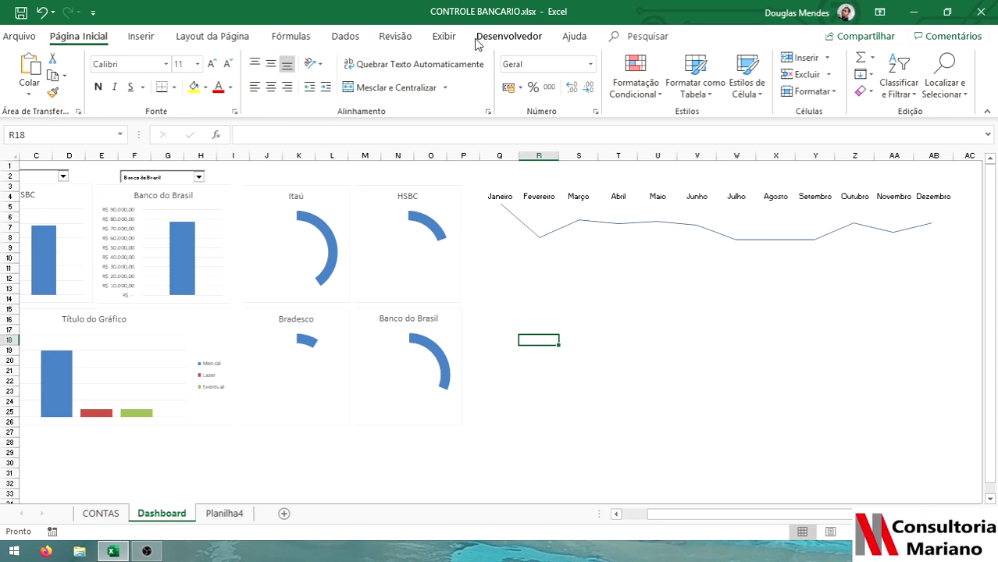
pyautogui.click(444, 37)
pyautogui.click(347, 89)
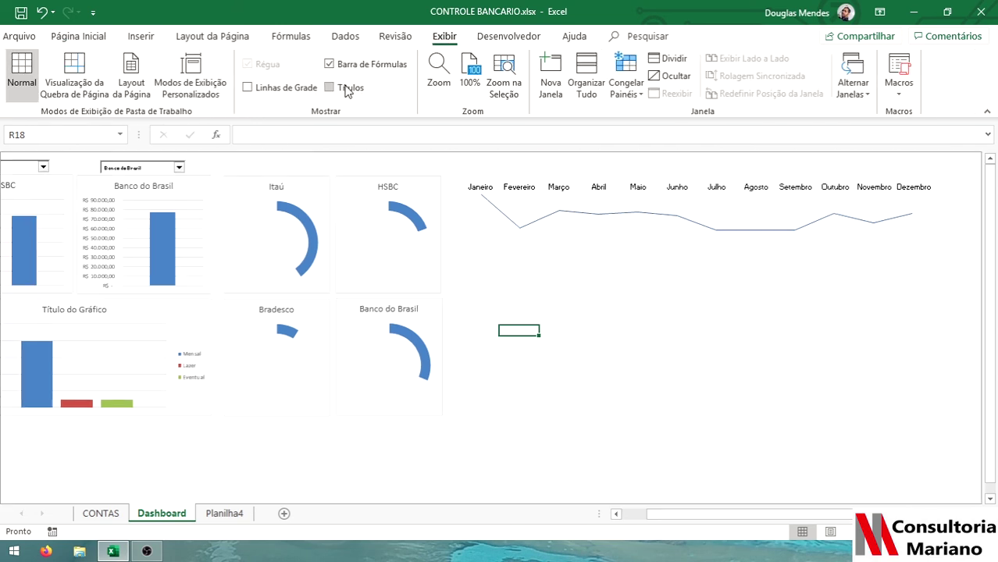
pyautogui.click(354, 69)
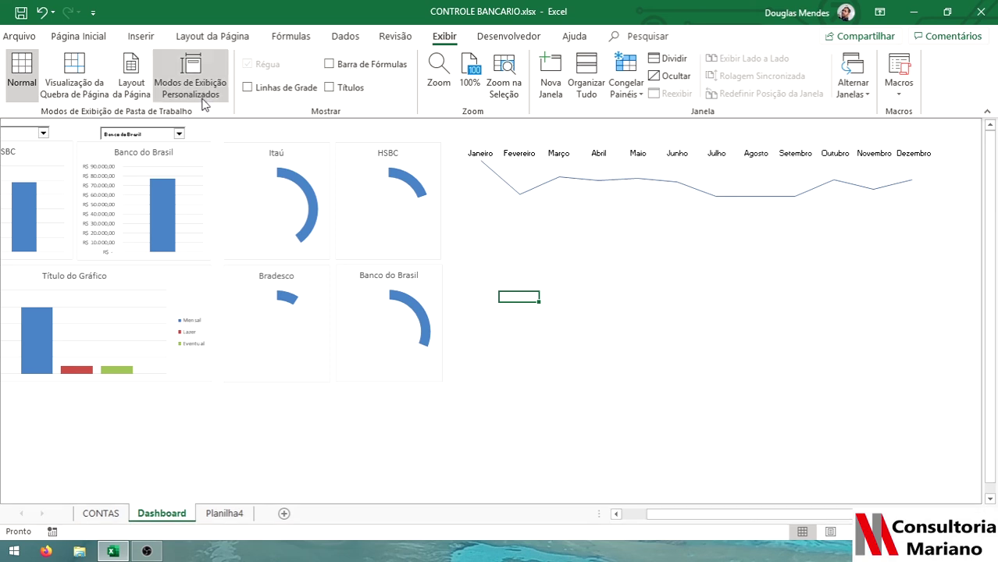
pyautogui.doubleClick(441, 37)
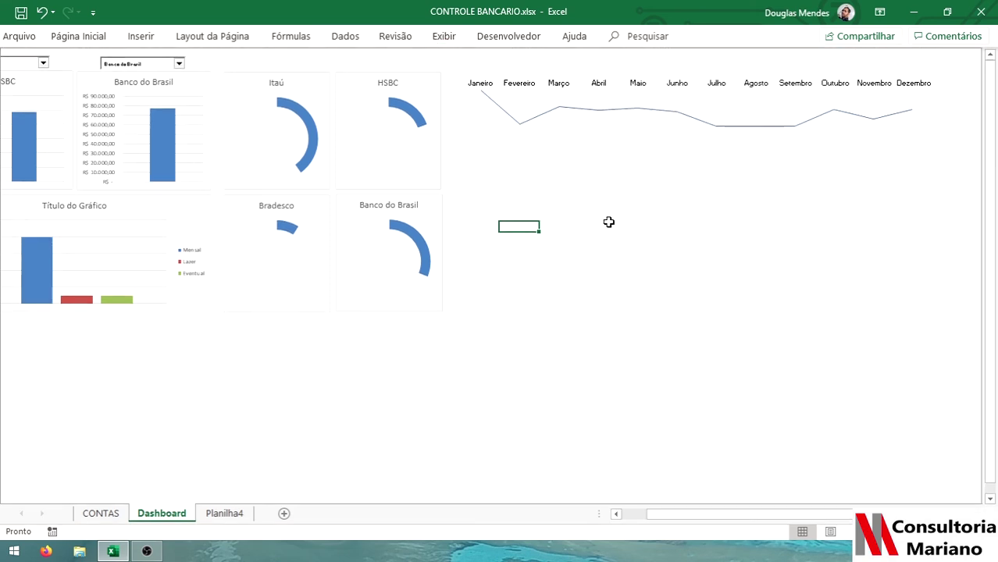
# Test the bank selectors above the column charts: pick Bradesco and Itaú in the first and HSBC in the second.
pyautogui.click(587, 280)
pyautogui.moveTo(656, 515); pyautogui.dragTo(635, 521)
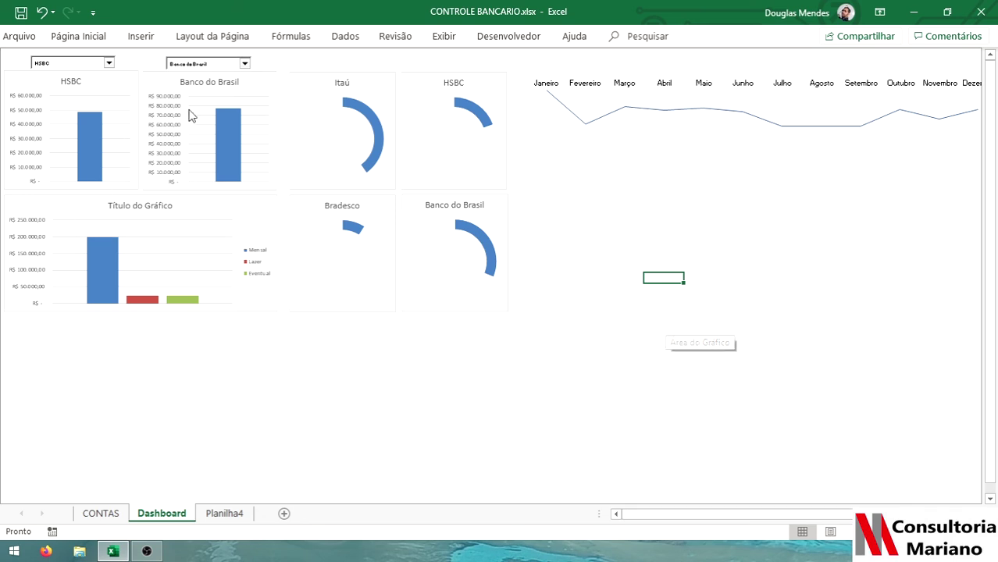
pyautogui.click(108, 63)
pyautogui.click(79, 89)
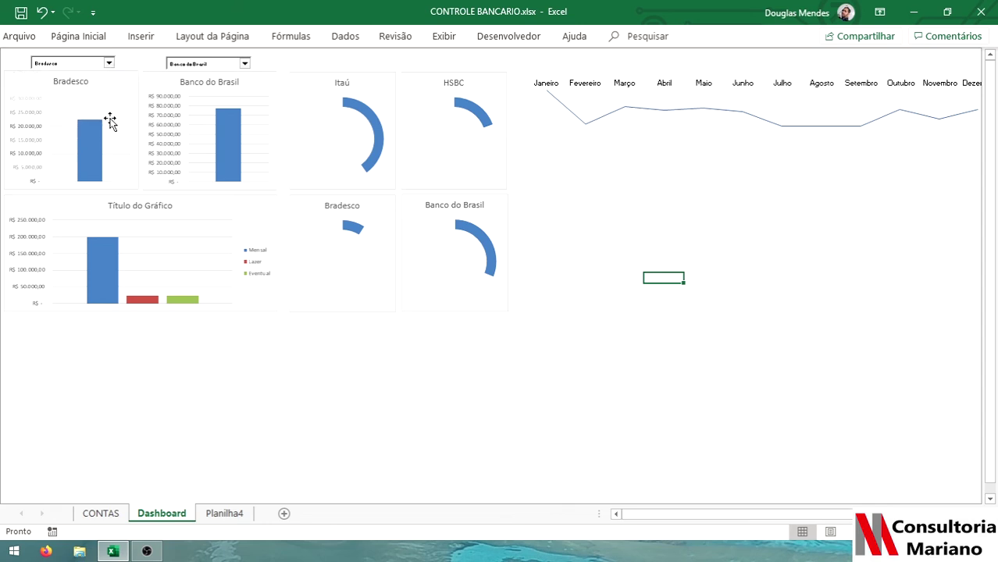
pyautogui.click(104, 65)
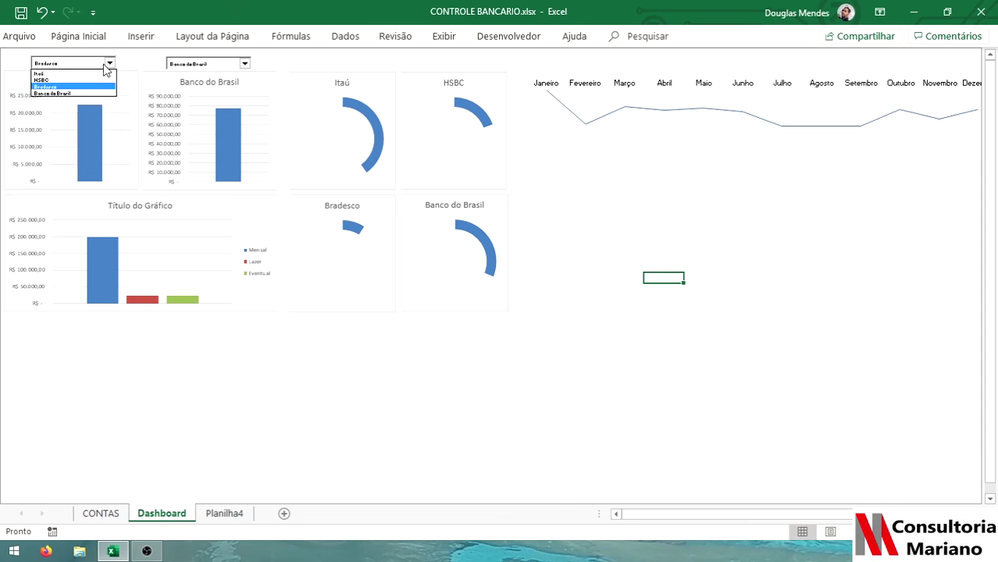
pyautogui.click(85, 74)
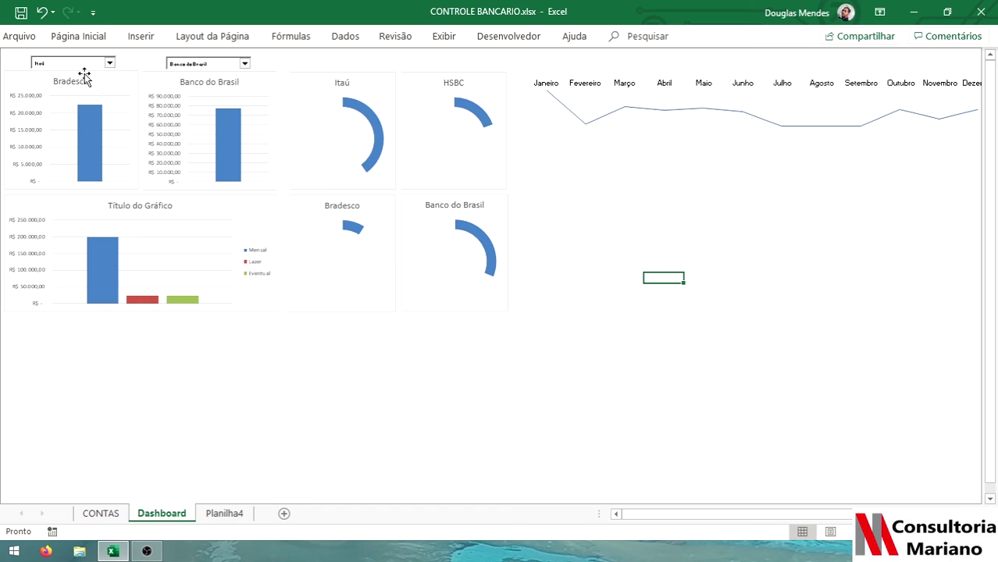
pyautogui.click(201, 64)
pyautogui.click(204, 81)
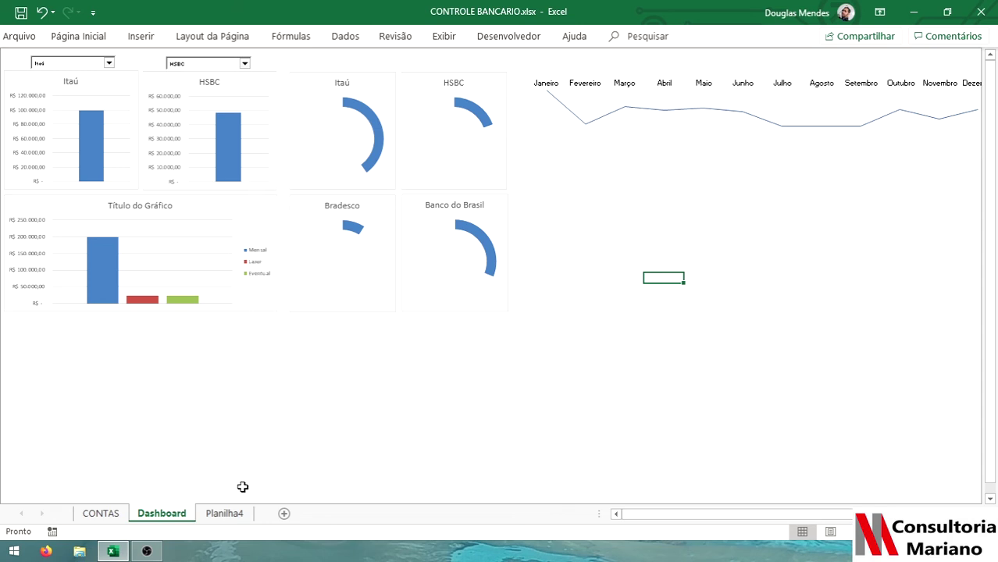
# On Planilha4, auto-fit the widths of columns E and L so the bank amounts display in full.
pyautogui.click(225, 514)
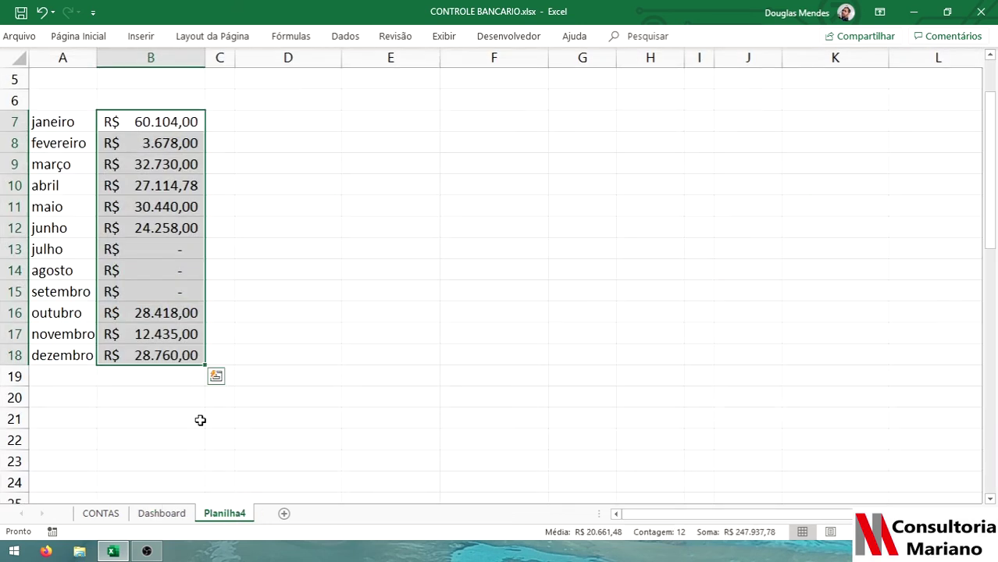
pyautogui.click(285, 394)
pyautogui.scroll(2, 285, 391)
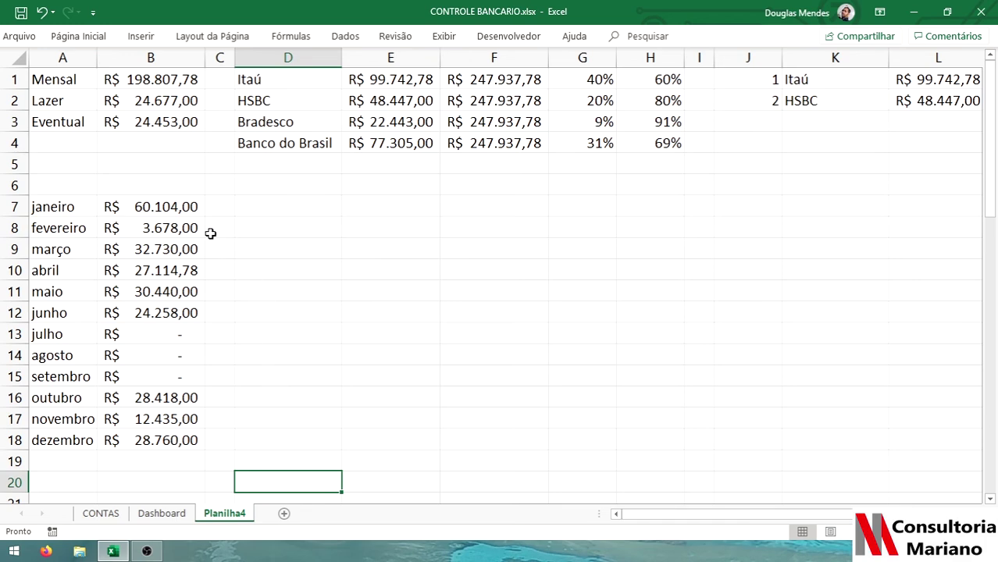
pyautogui.keyDown('ctrl'); pyautogui.scroll(-1, 211, 235); pyautogui.keyUp('ctrl')
pyautogui.scroll(-1, 212, 234)
pyautogui.scroll(1, 214, 230)
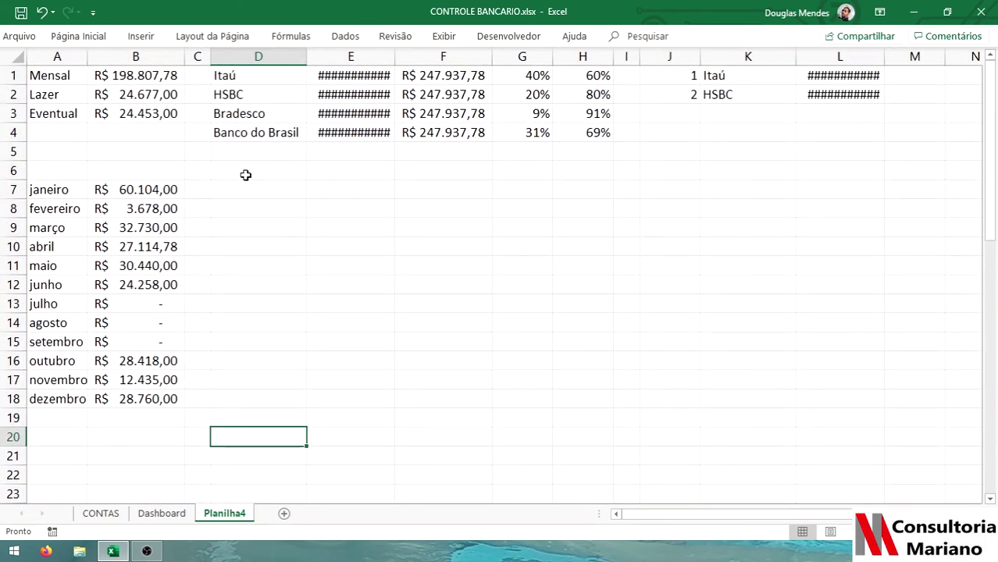
pyautogui.doubleClick(395, 56)
pyautogui.click(358, 167)
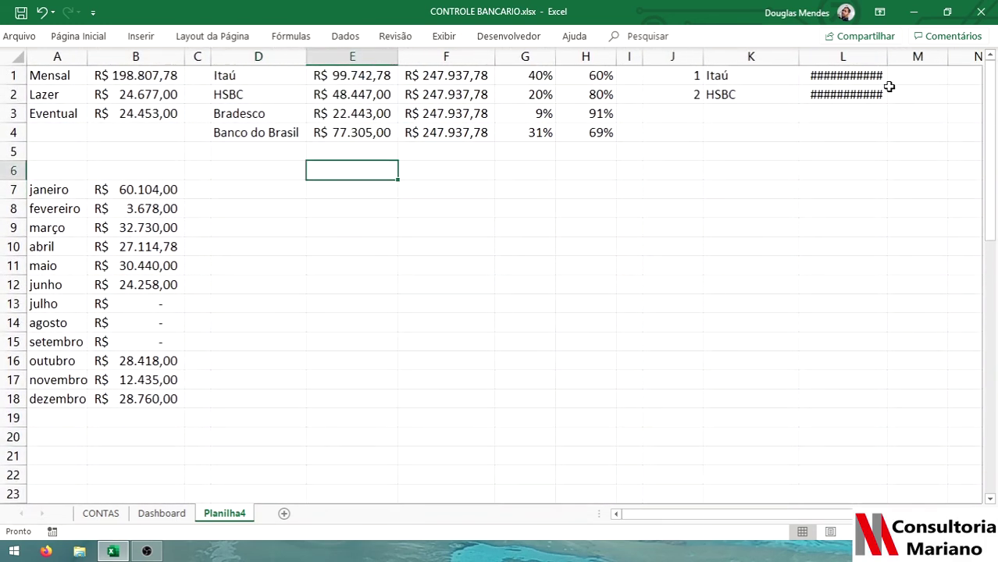
pyautogui.doubleClick(887, 56)
# Review Planilha4's helper tables: expense groups, bank totals in D1:H4, selected banks in J1:L2 and monthly totals in A7:B18.
pyautogui.moveTo(60, 72); pyautogui.dragTo(84, 129)
pyautogui.moveTo(234, 75); pyautogui.dragTo(595, 136)
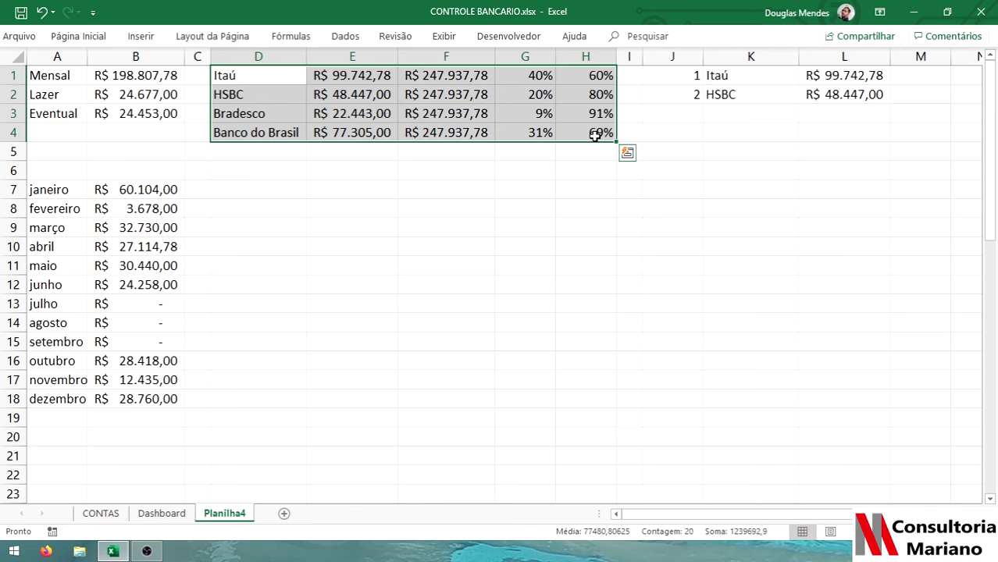
pyautogui.moveTo(695, 73); pyautogui.dragTo(828, 97)
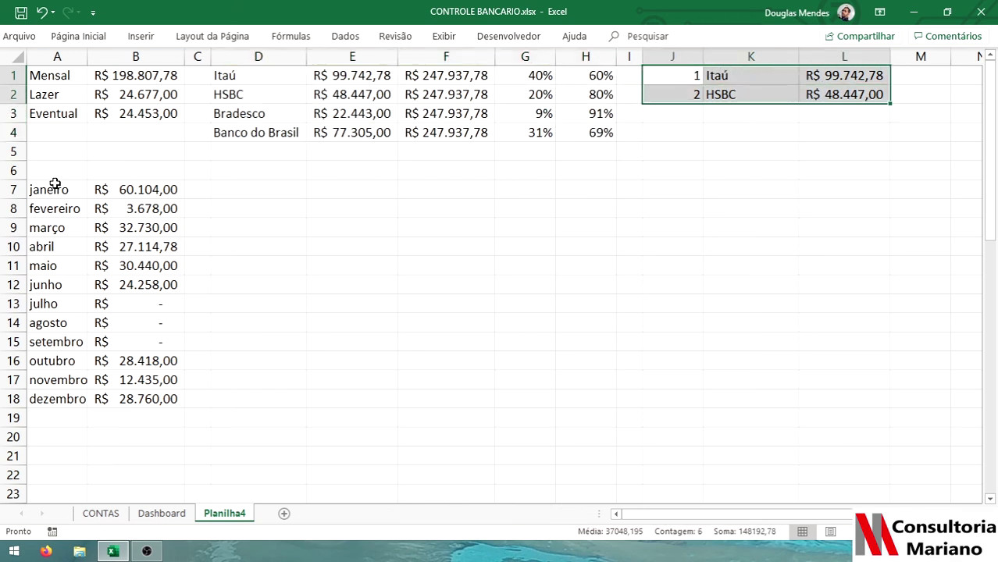
pyautogui.moveTo(50, 187); pyautogui.dragTo(134, 392)
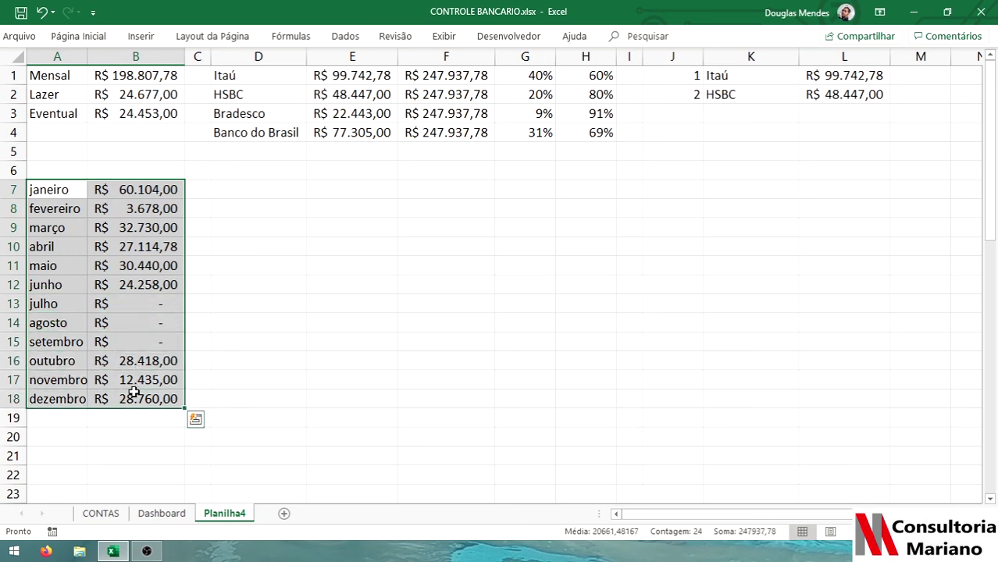
pyautogui.scroll(-1, 134, 392)
pyautogui.scroll(1, 133, 392)
# Examine the Movimento Financeiro records on the CONTAS sheet, compare the Dashboard with Planilha4, and return to the Dashboard.
pyautogui.click(101, 513)
pyautogui.scroll(5, 409, 407)
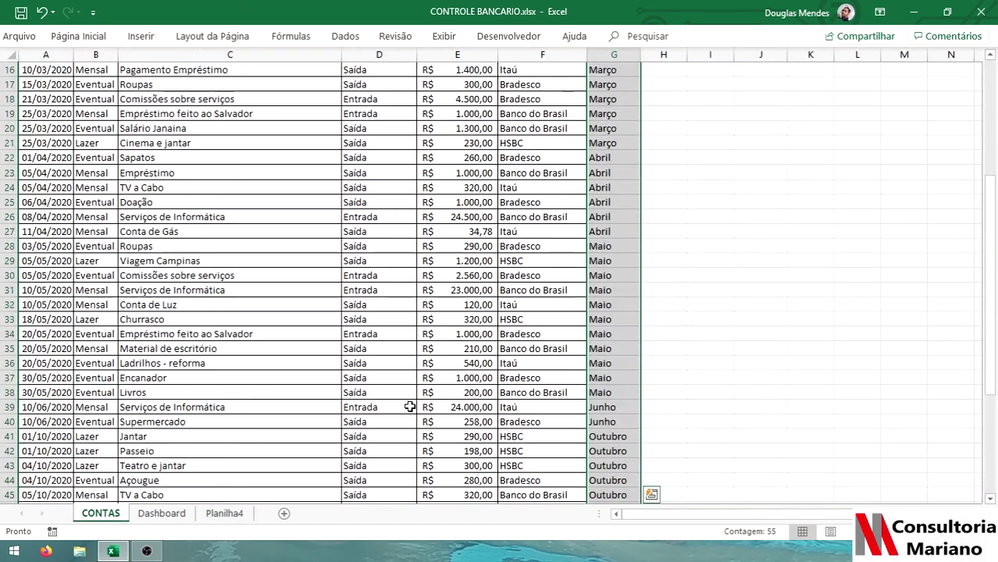
pyautogui.scroll(5, 409, 406)
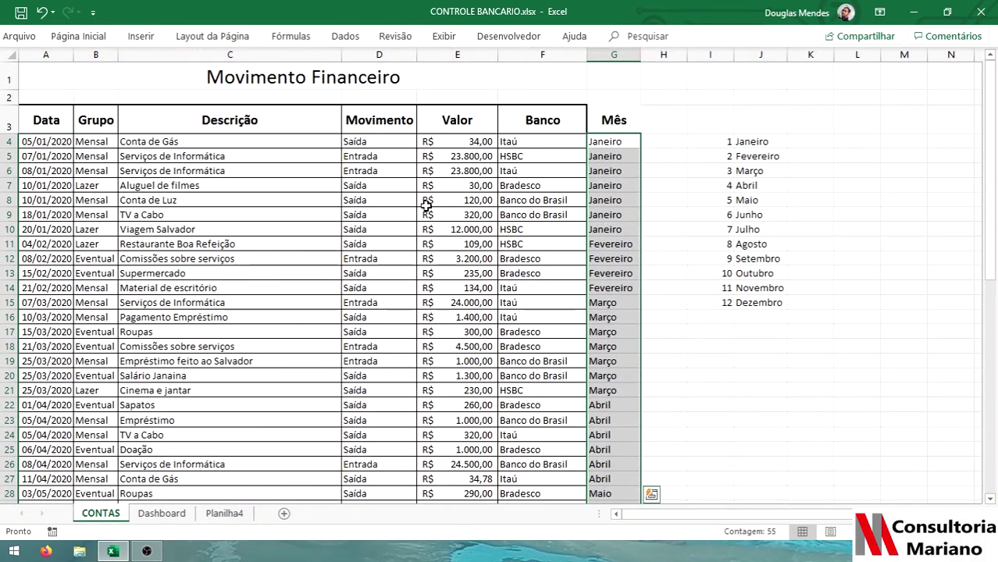
pyautogui.click(163, 512)
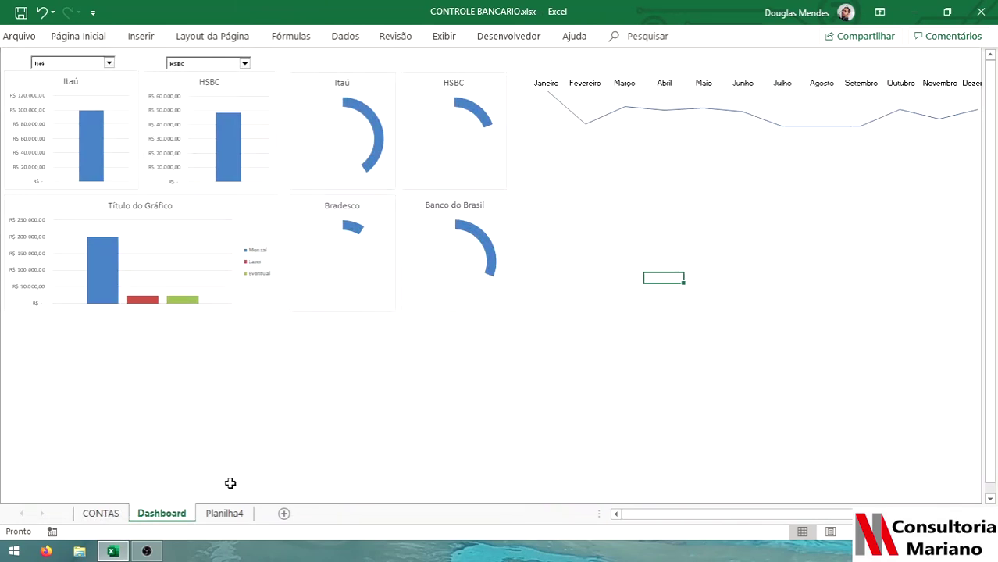
pyautogui.click(224, 513)
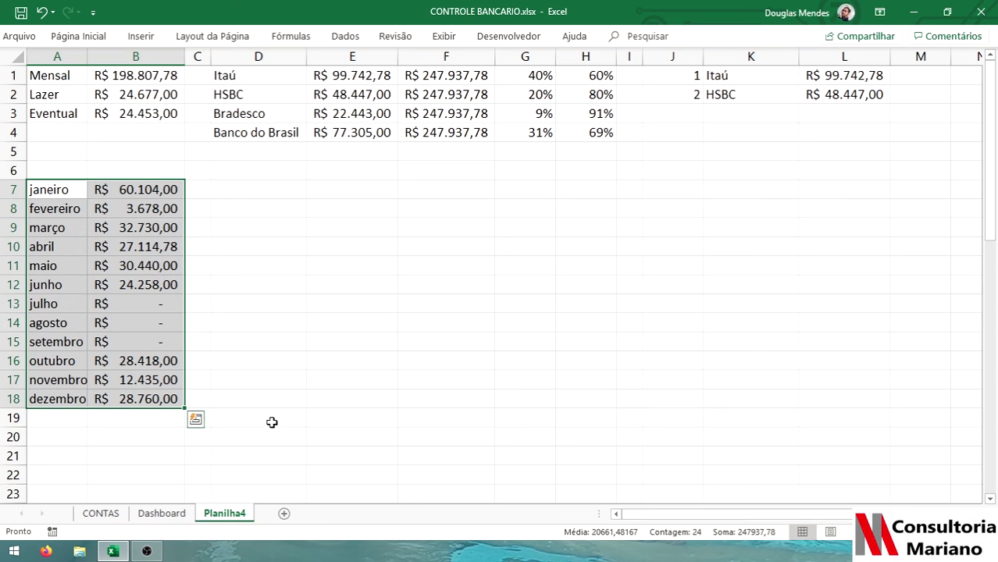
pyautogui.click(161, 513)
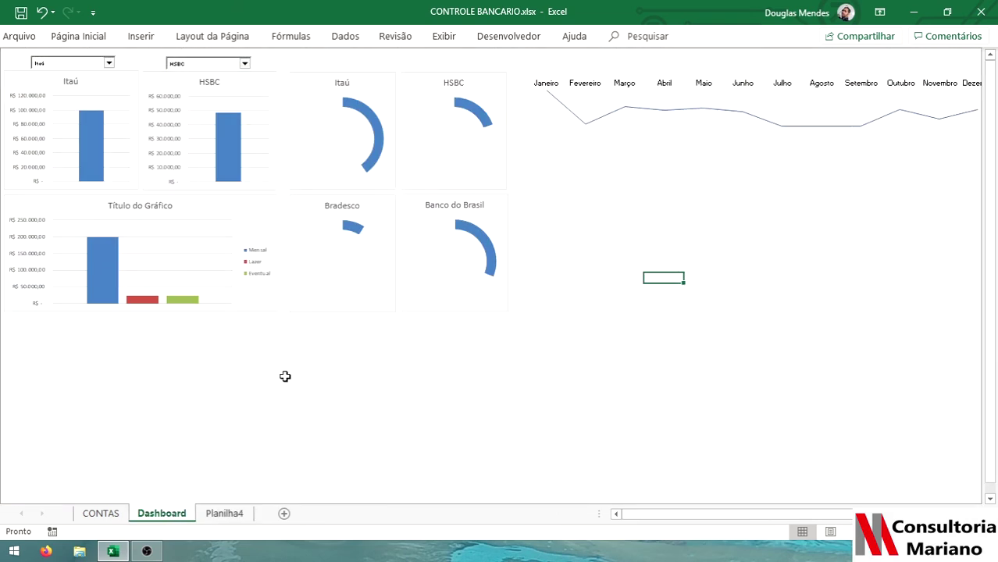